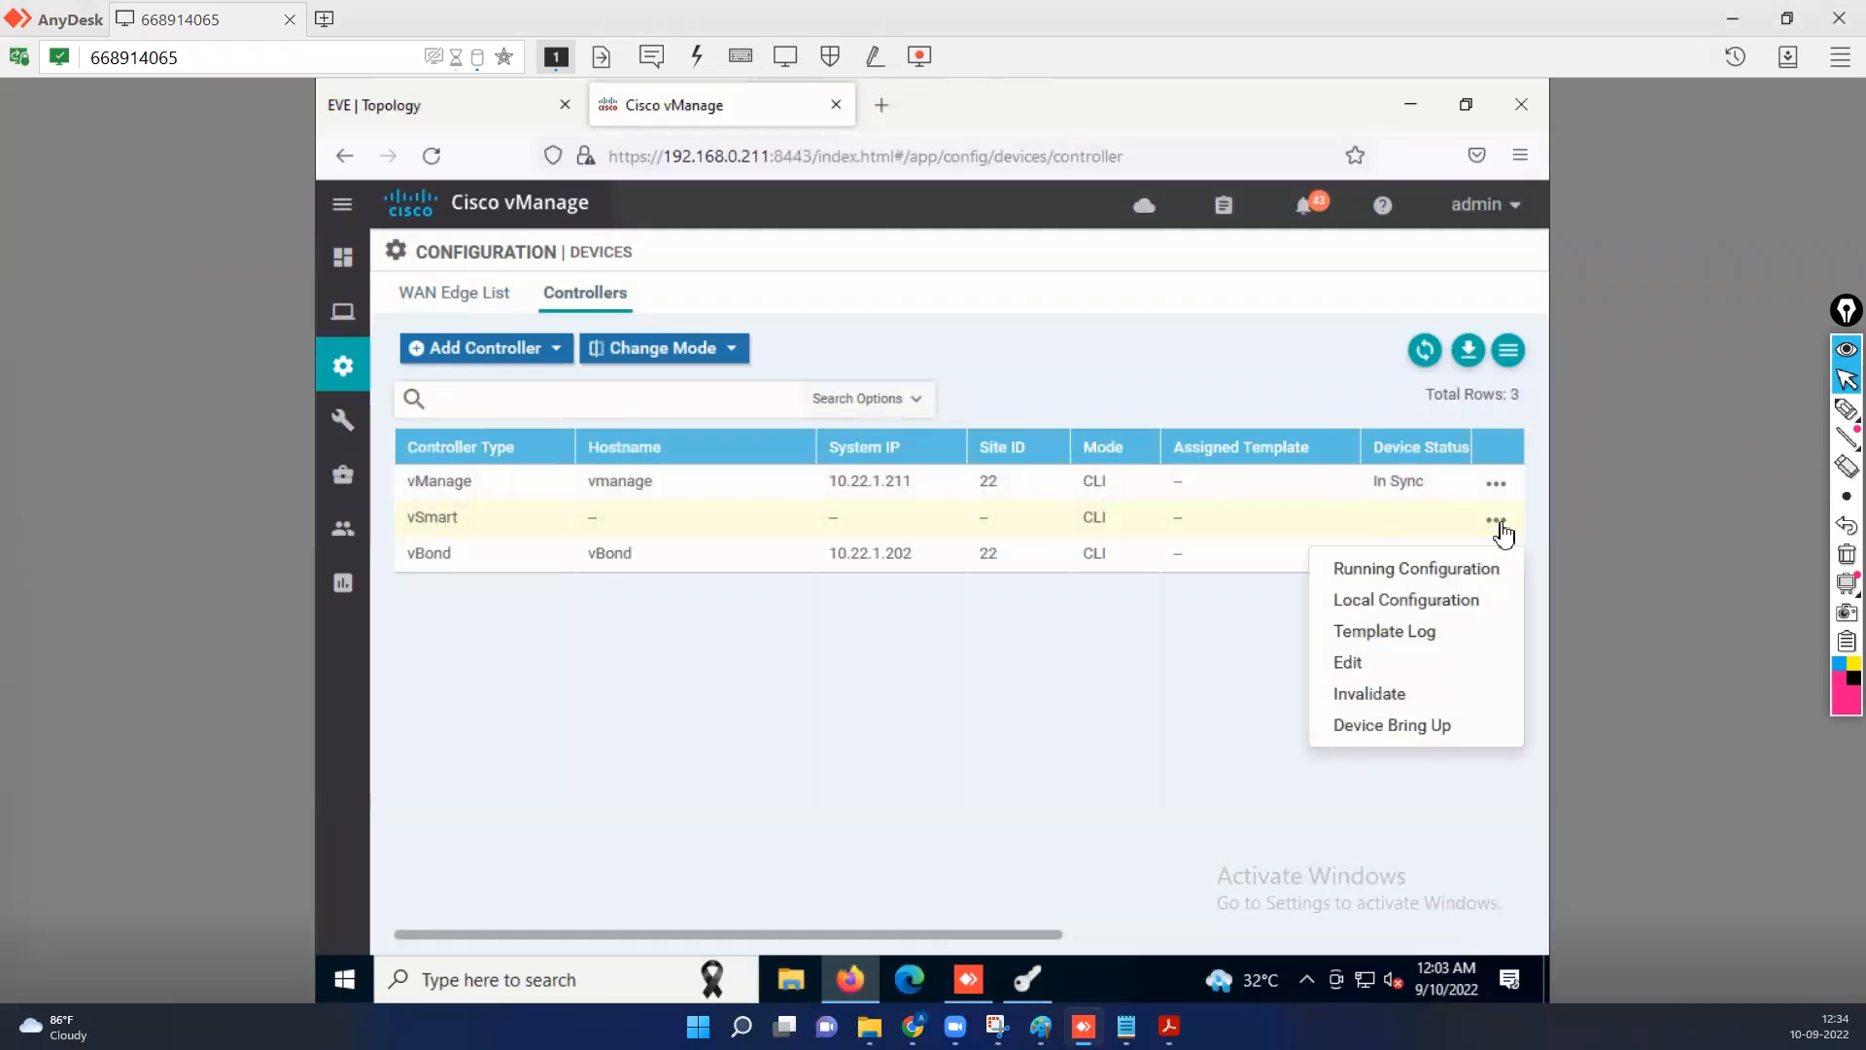
Invalidate the vSmart controller and check the controllers' certificate list.
{"action": "left_click", "coordinate": [1348, 695]}
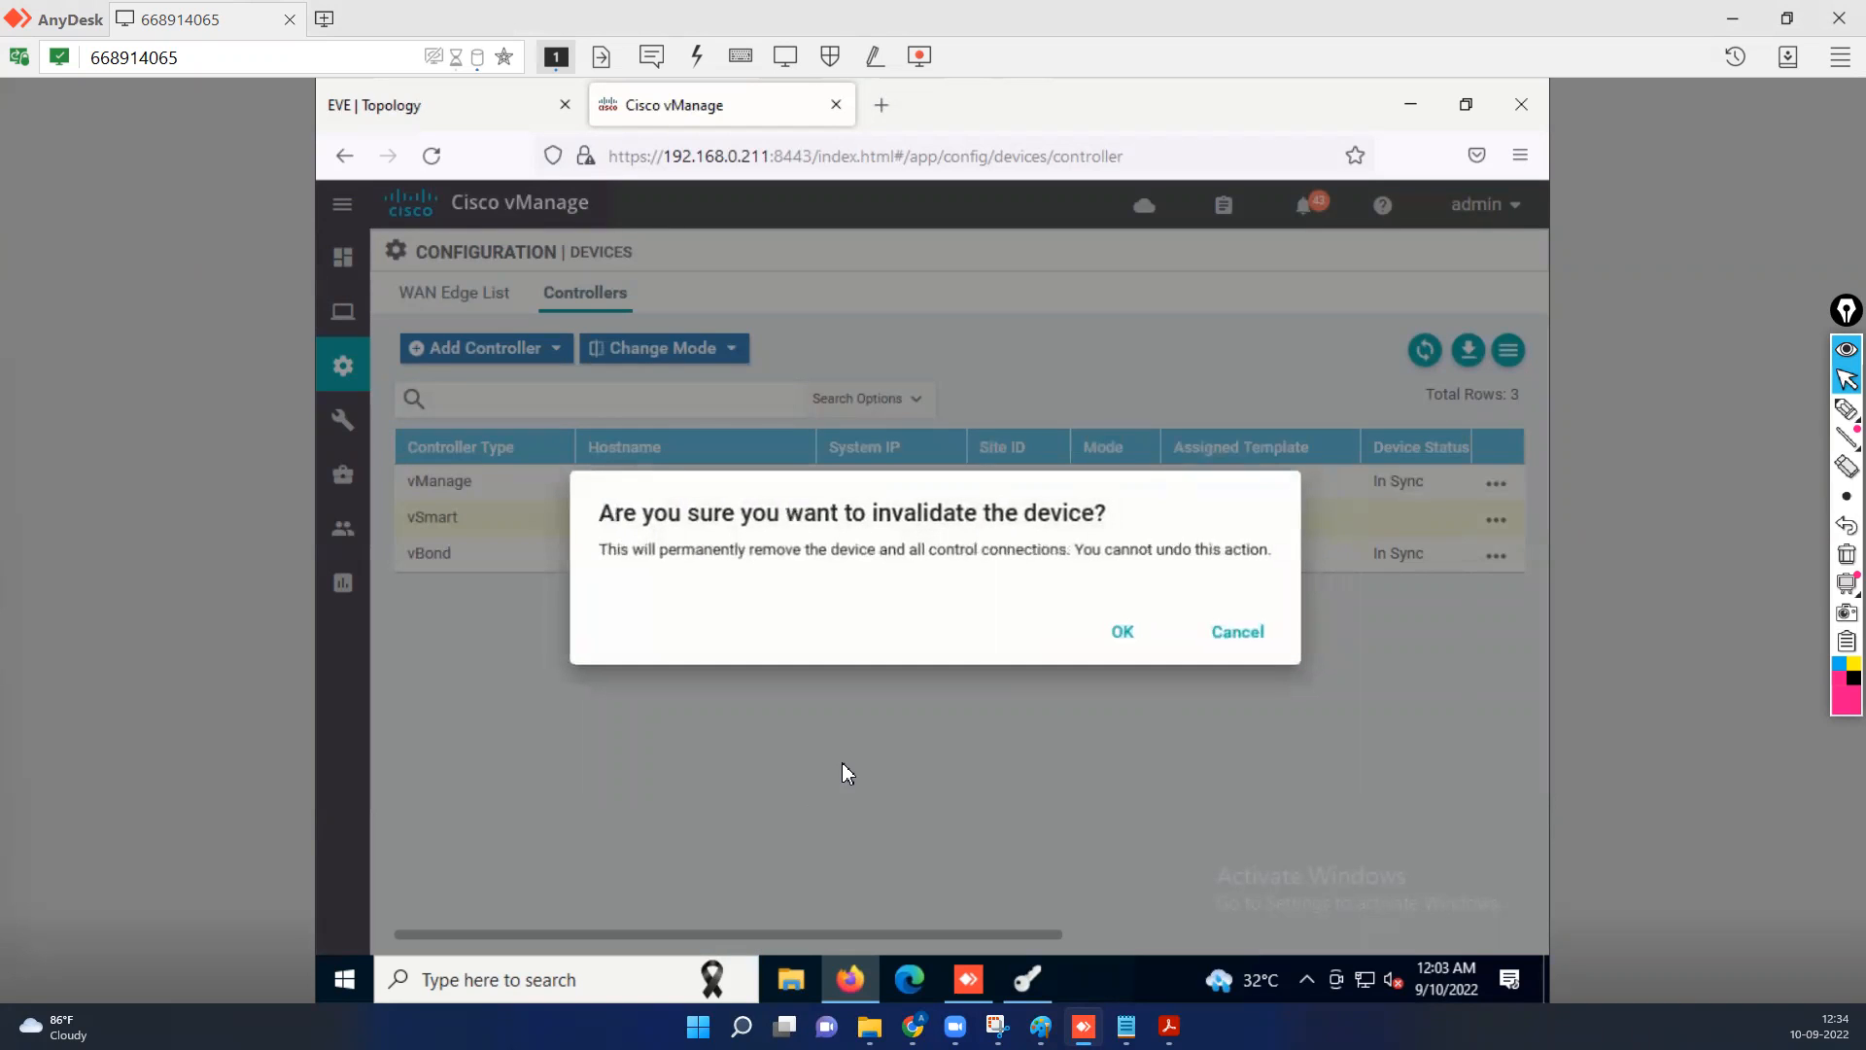
{"action": "left_click", "coordinate": [1124, 646]}
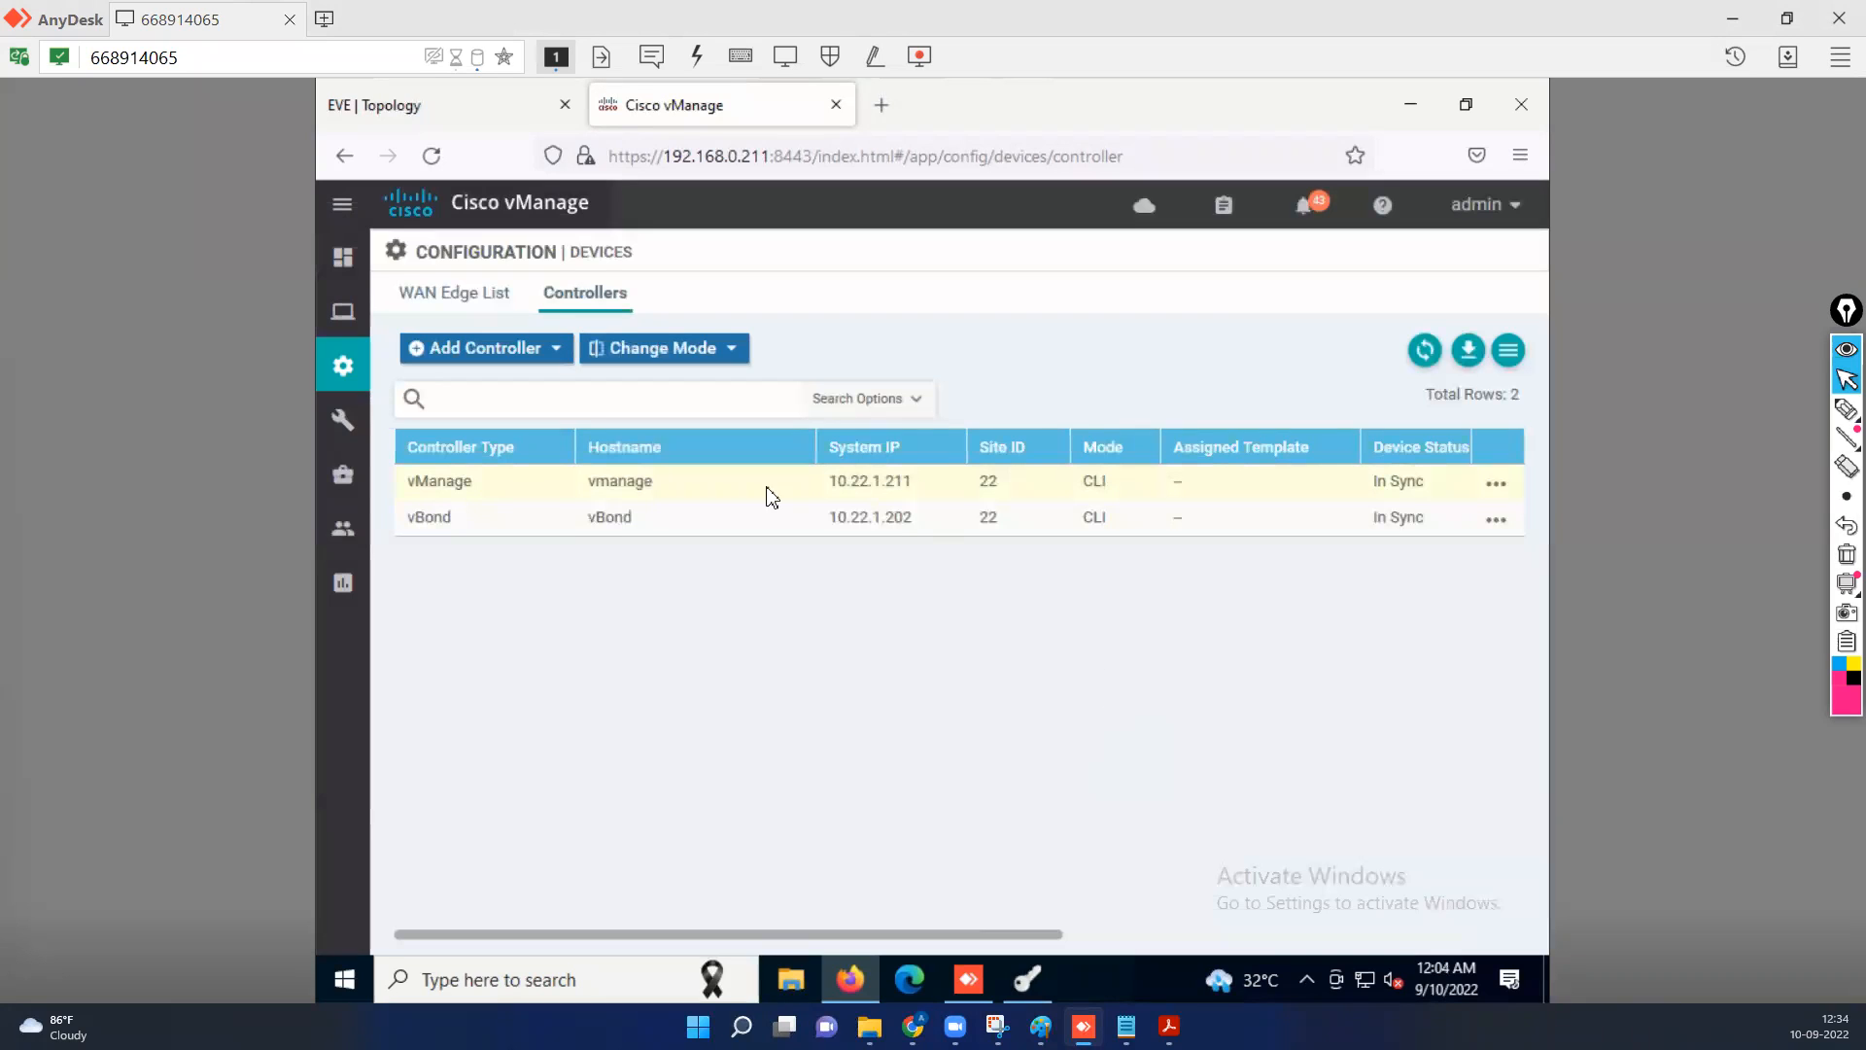
{"action": "mouse_move", "coordinate": [347, 381]}
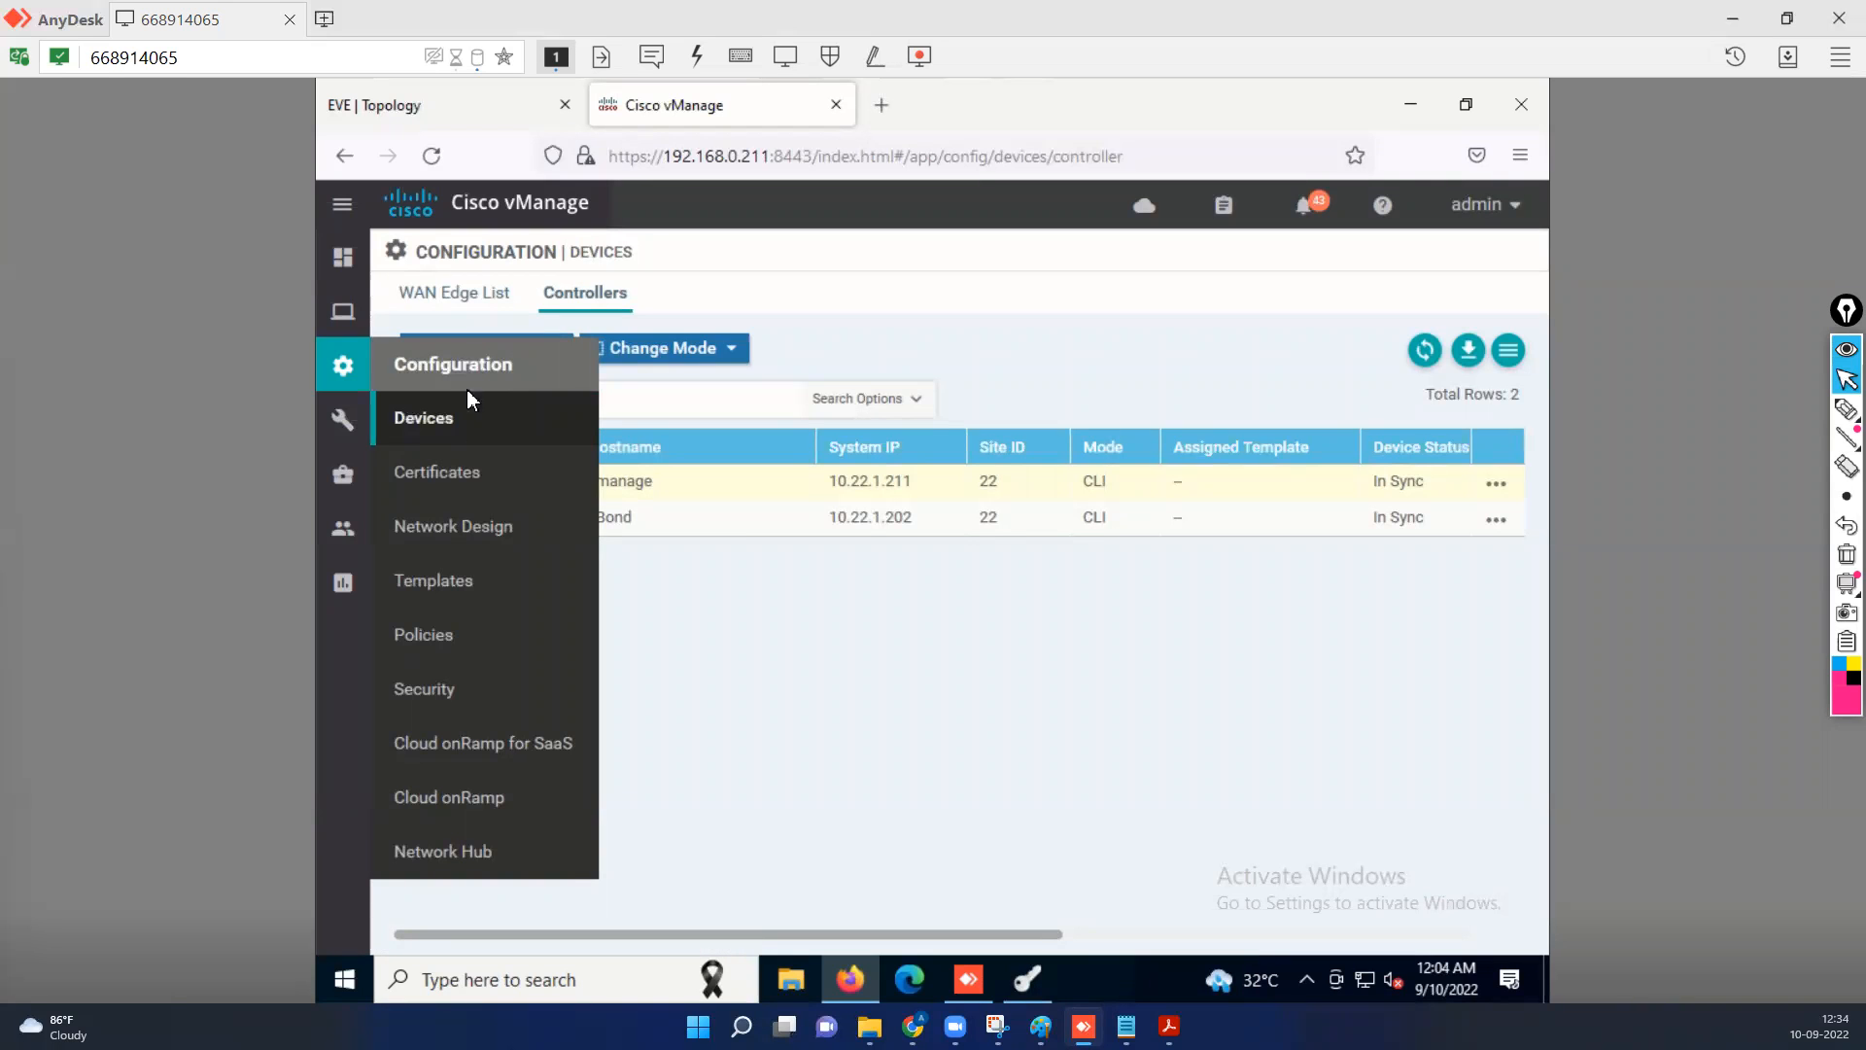
{"action": "left_click", "coordinate": [462, 486]}
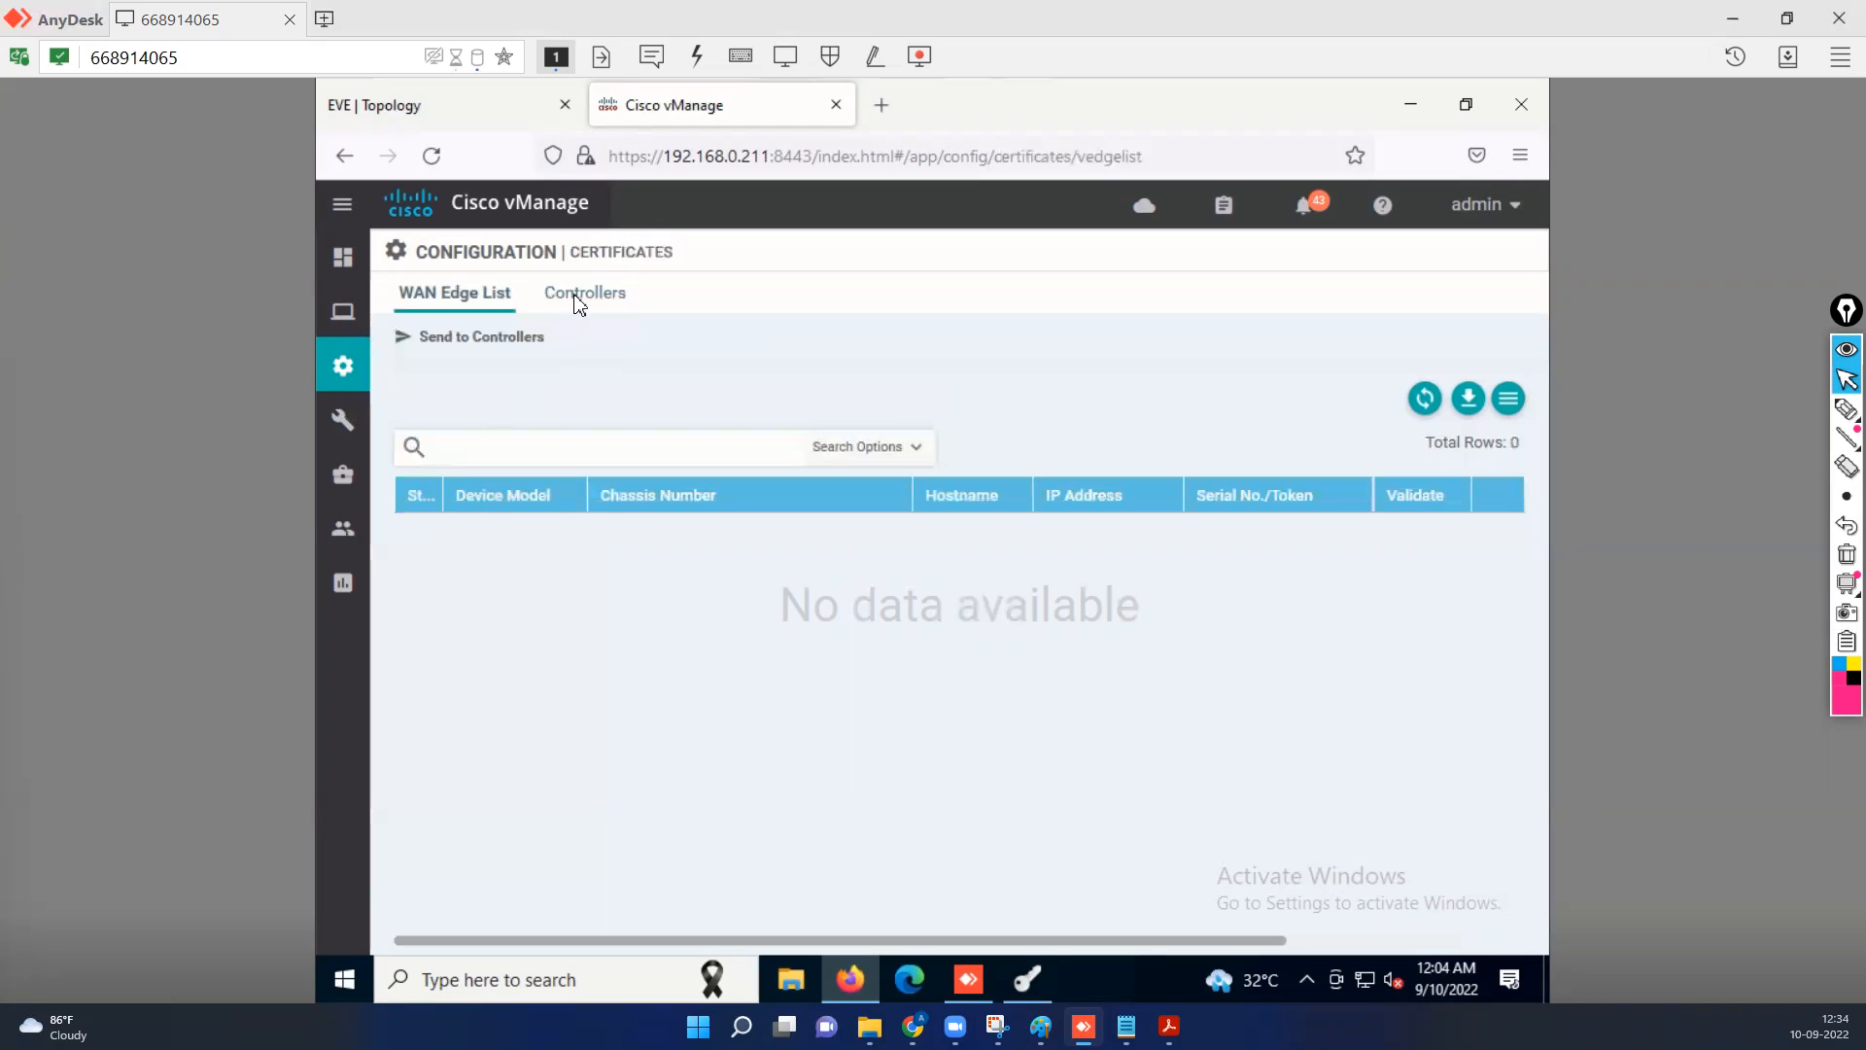
{"action": "left_click", "coordinate": [579, 303]}
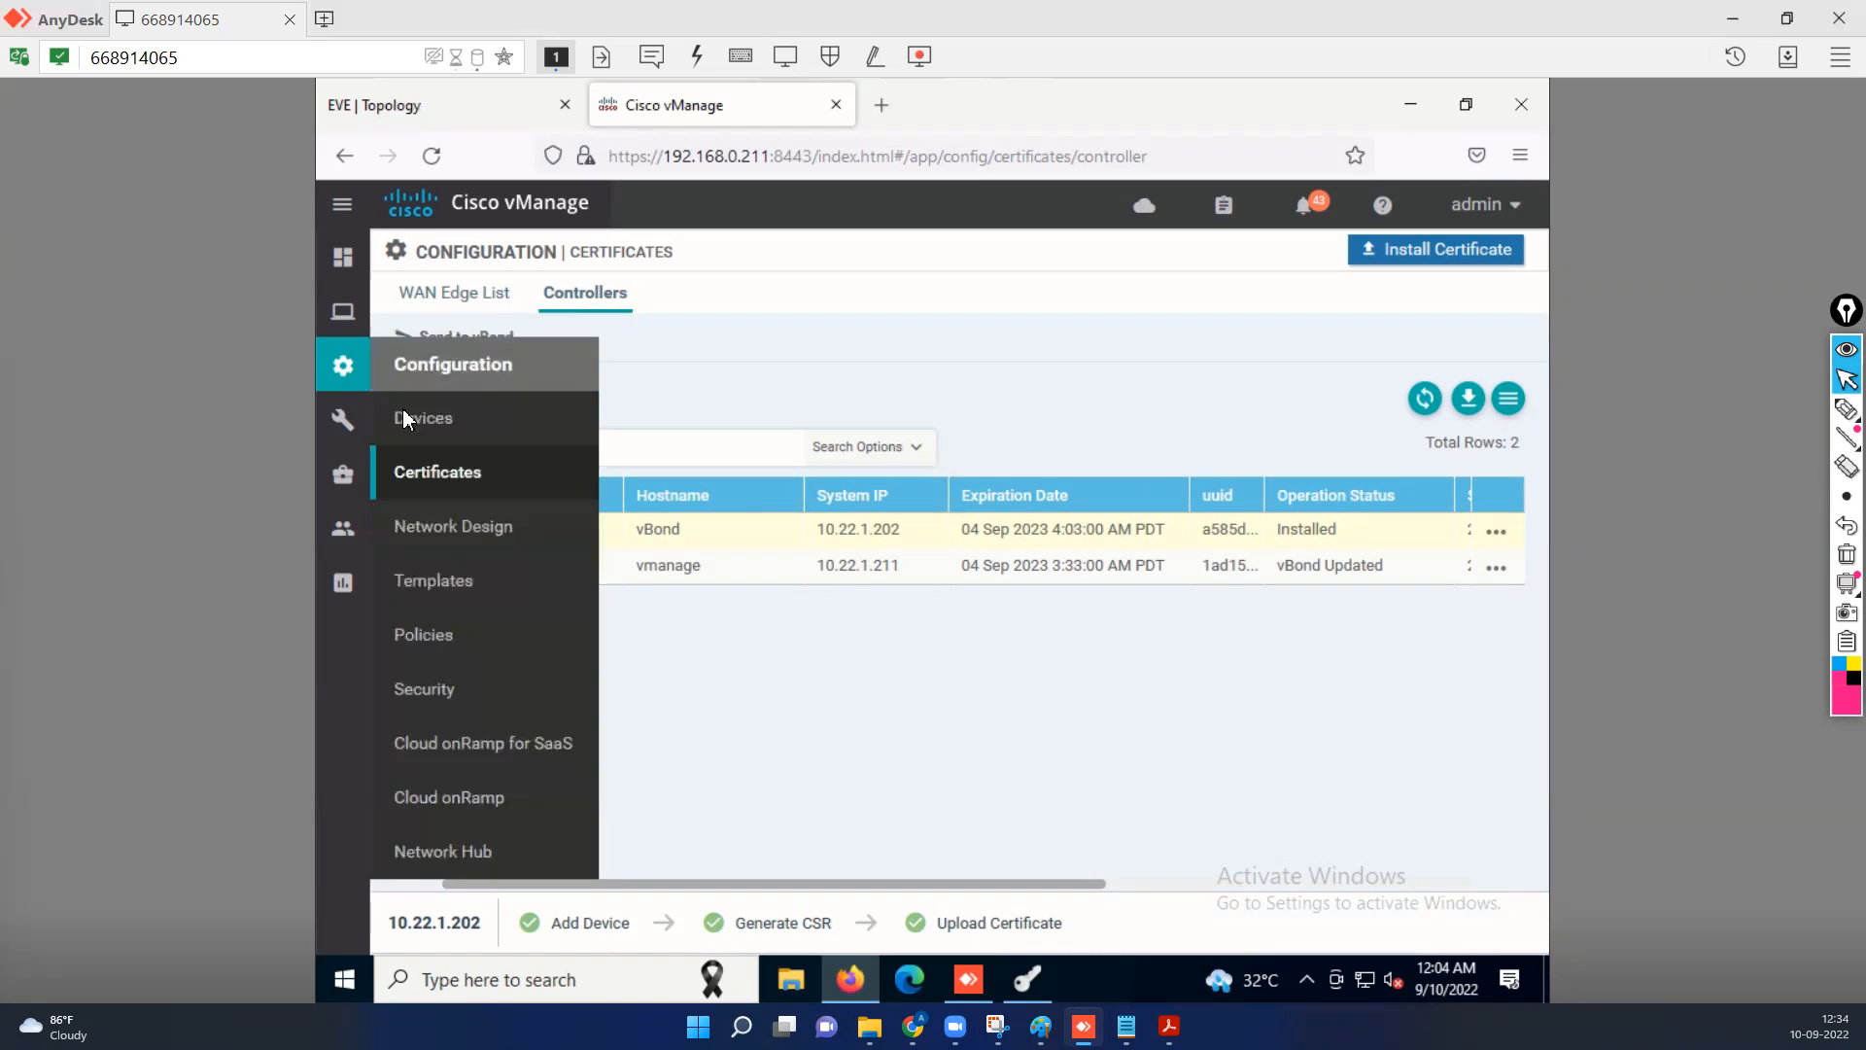
Start adding a vSmart controller to the controller devices with management IP address 192.168.0.213.
{"action": "left_click", "coordinate": [406, 424]}
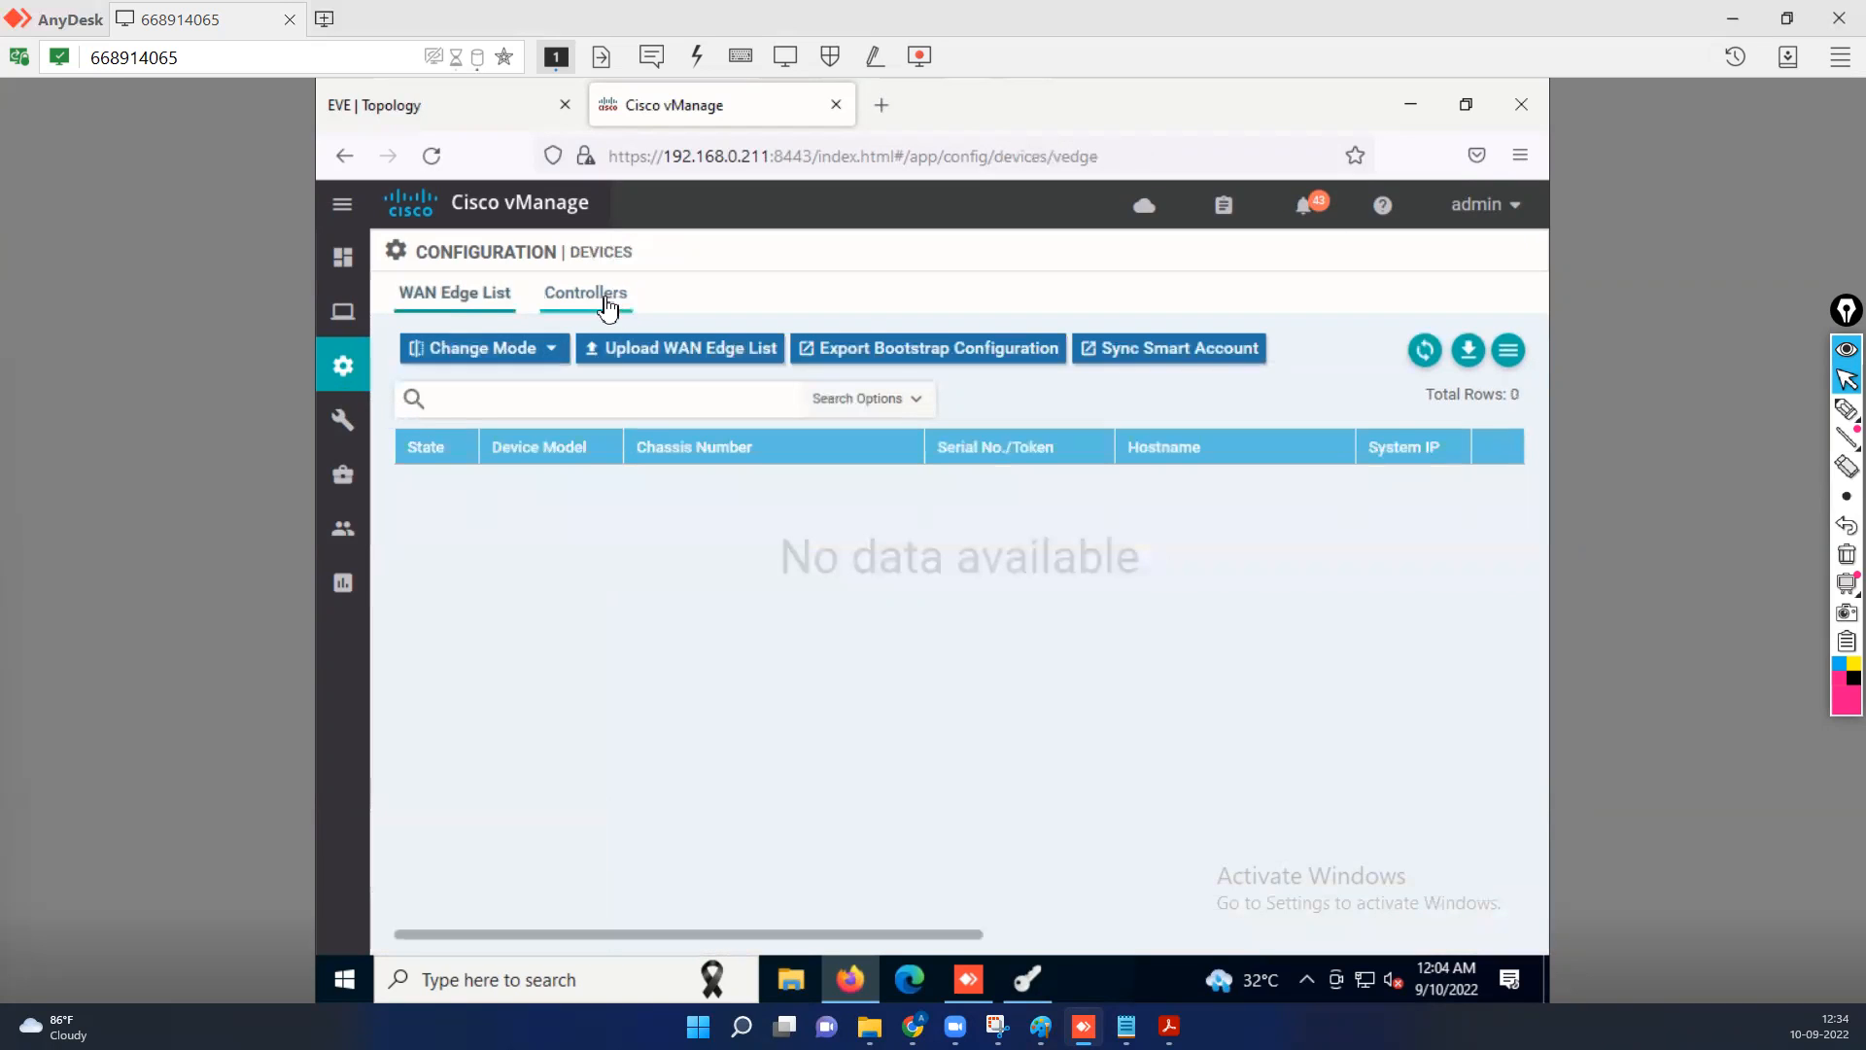
{"action": "left_click", "coordinate": [608, 309]}
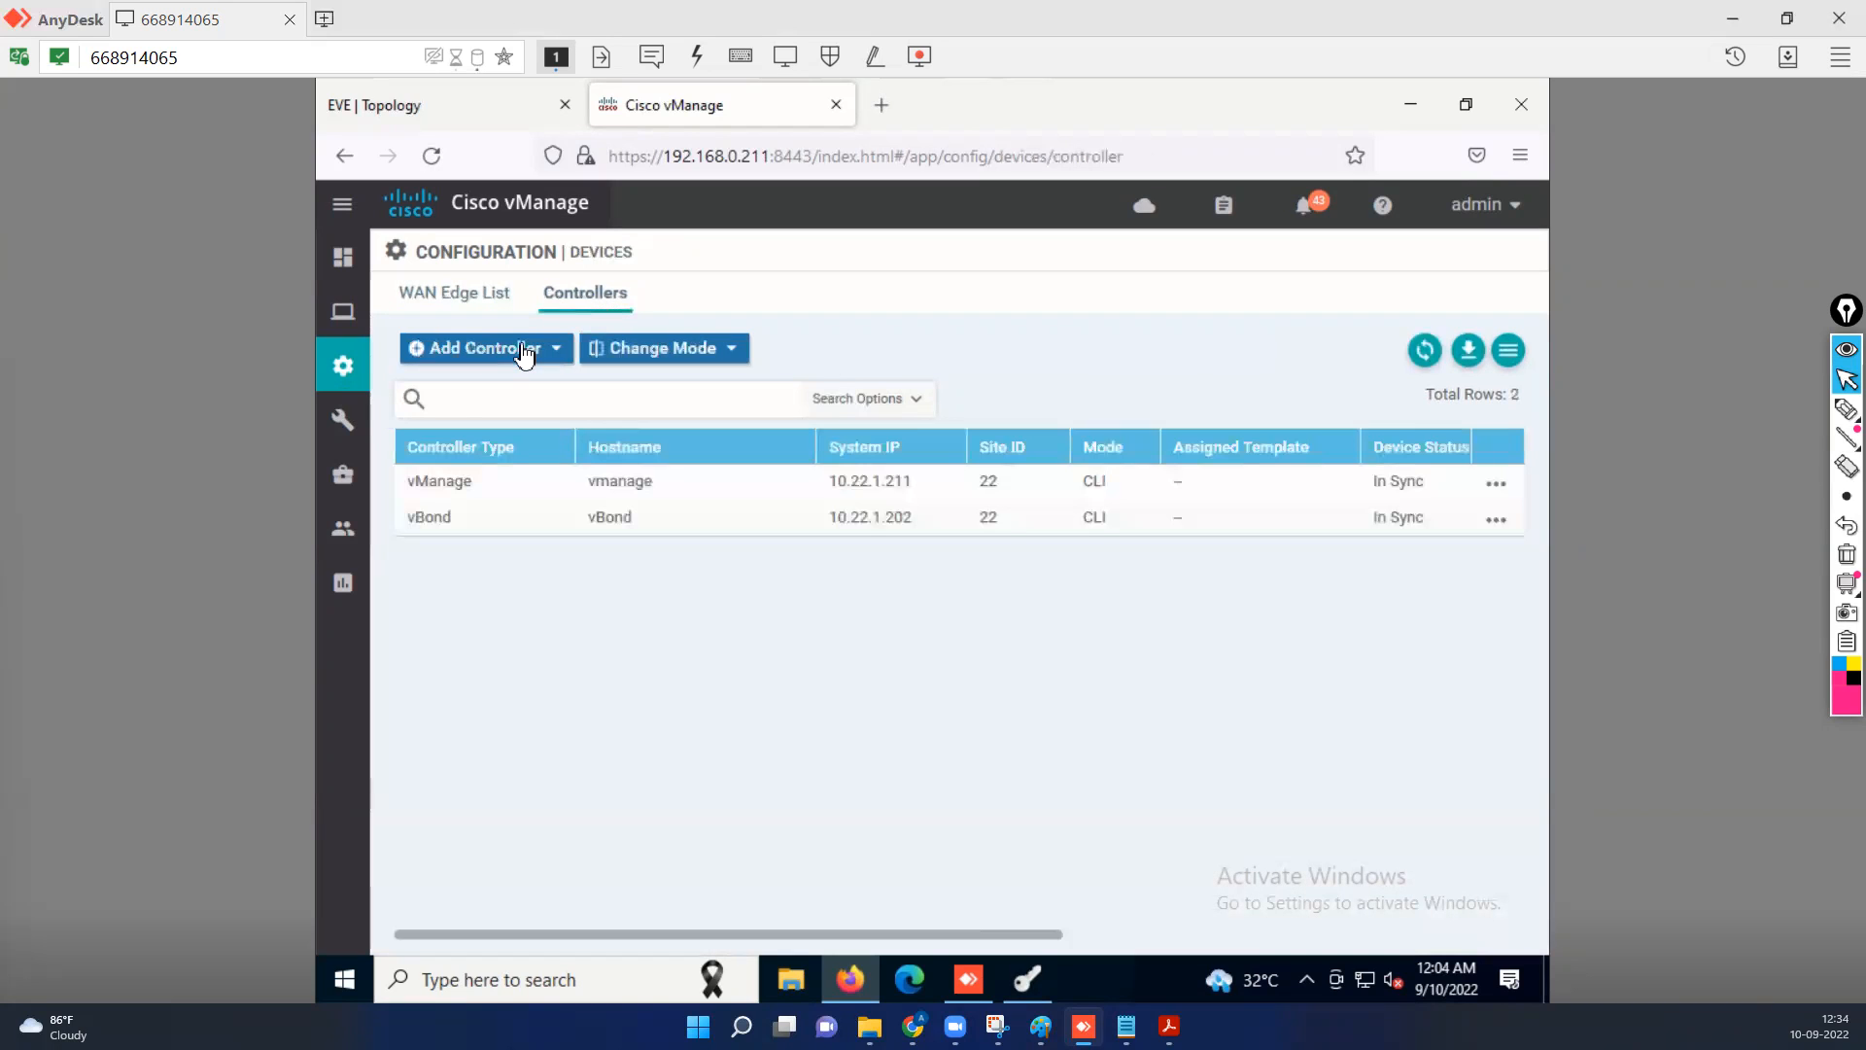
{"action": "left_click", "coordinate": [525, 352]}
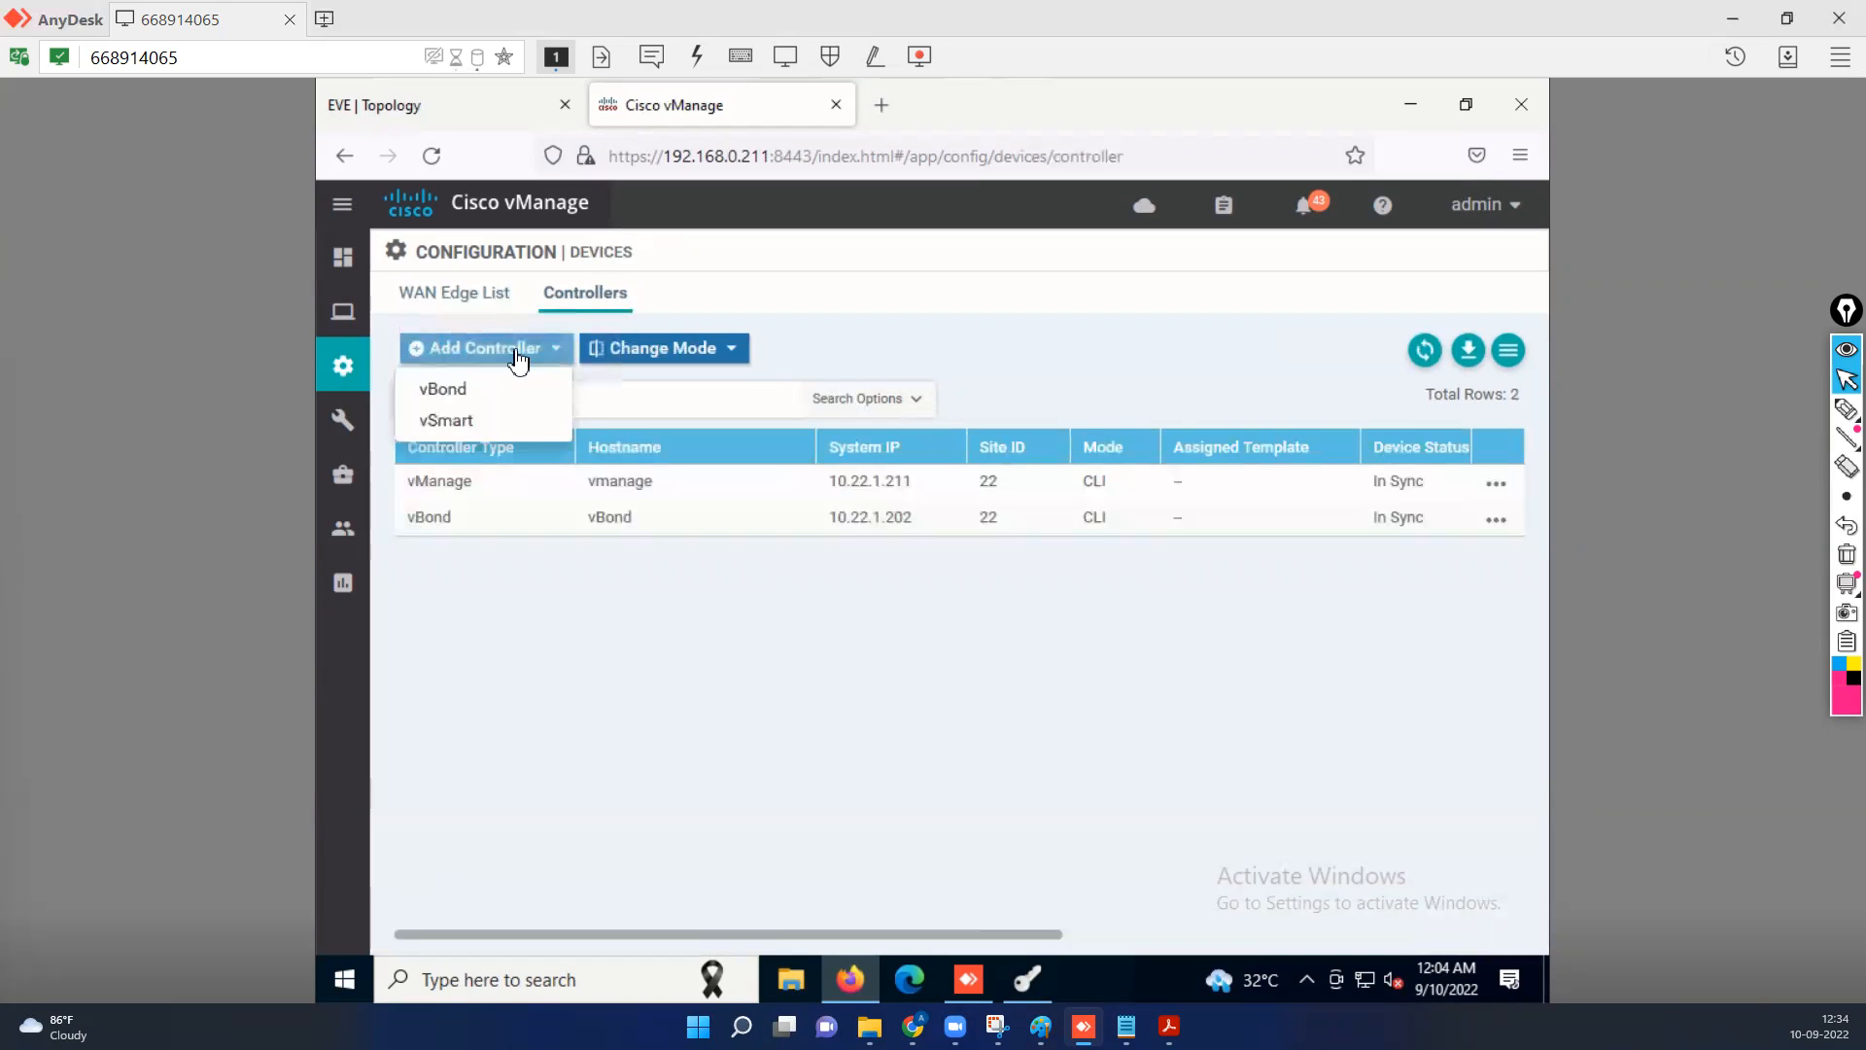
{"action": "left_click", "coordinate": [447, 421]}
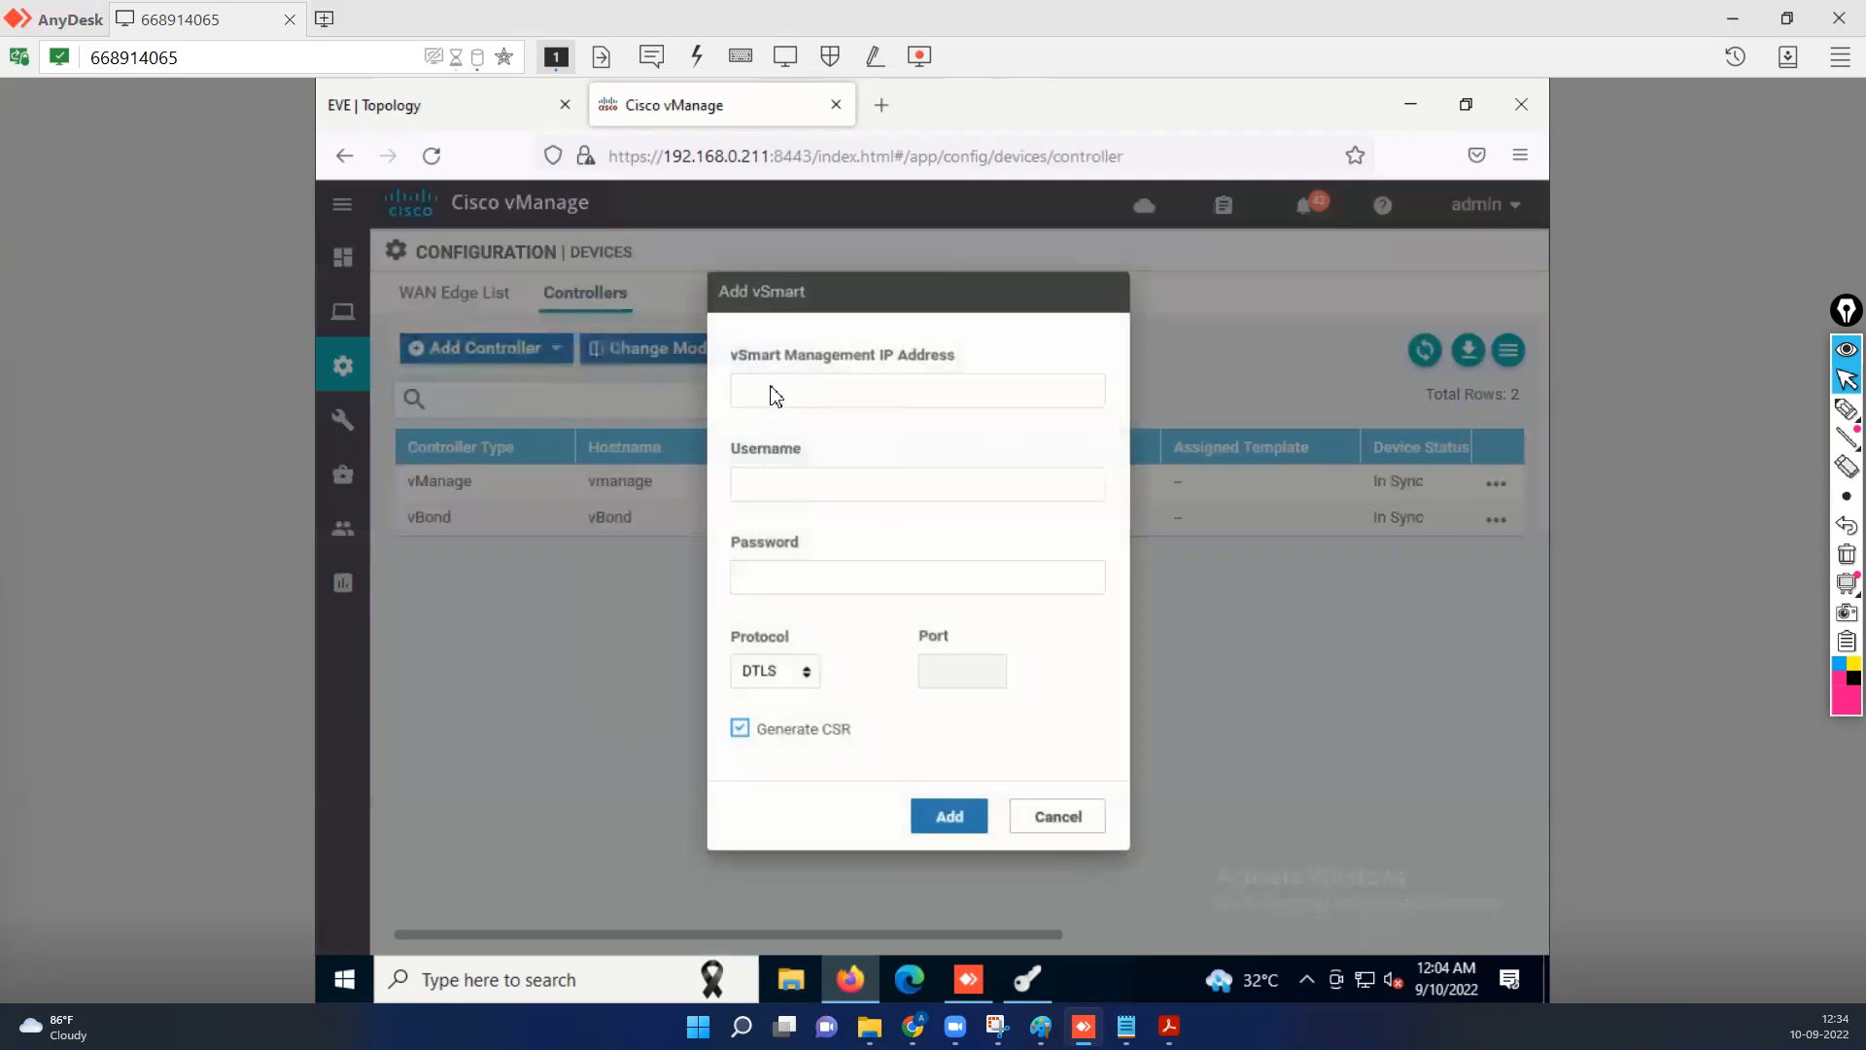
{"action": "left_click", "coordinate": [857, 393]}
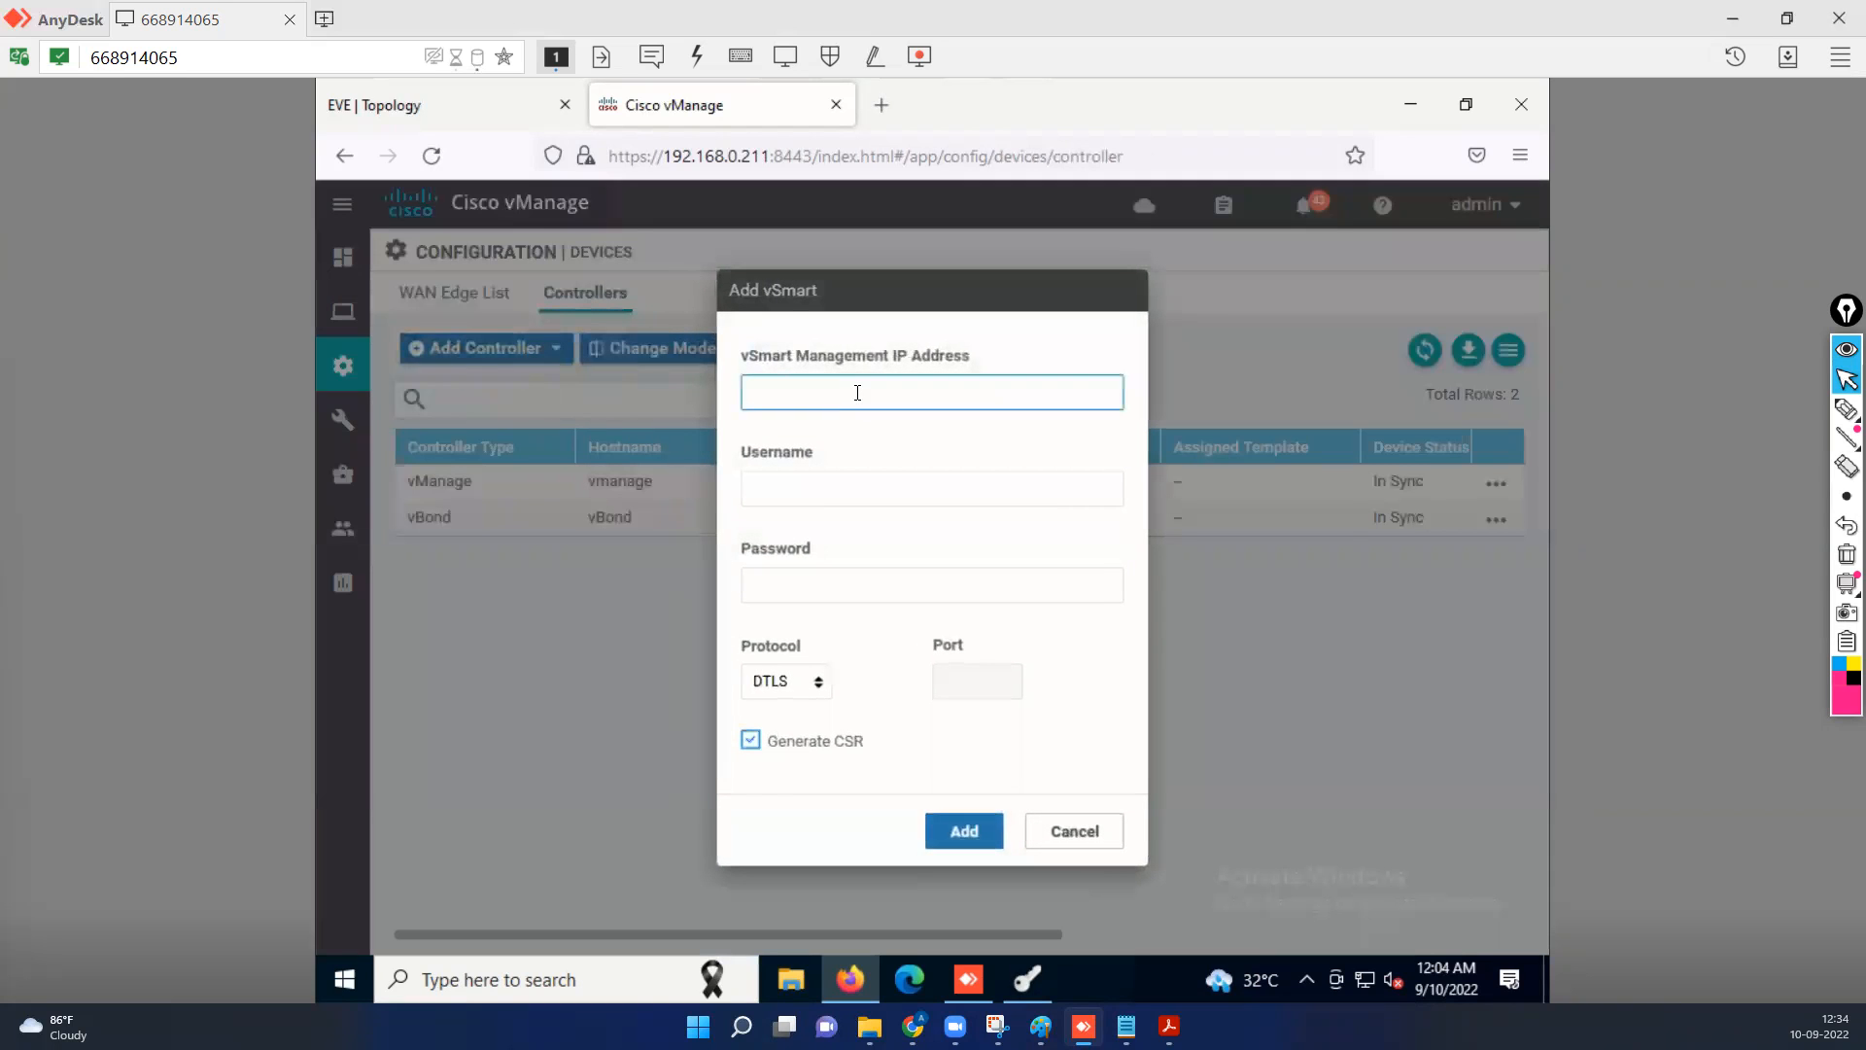
{"action": "type", "text": "1"}
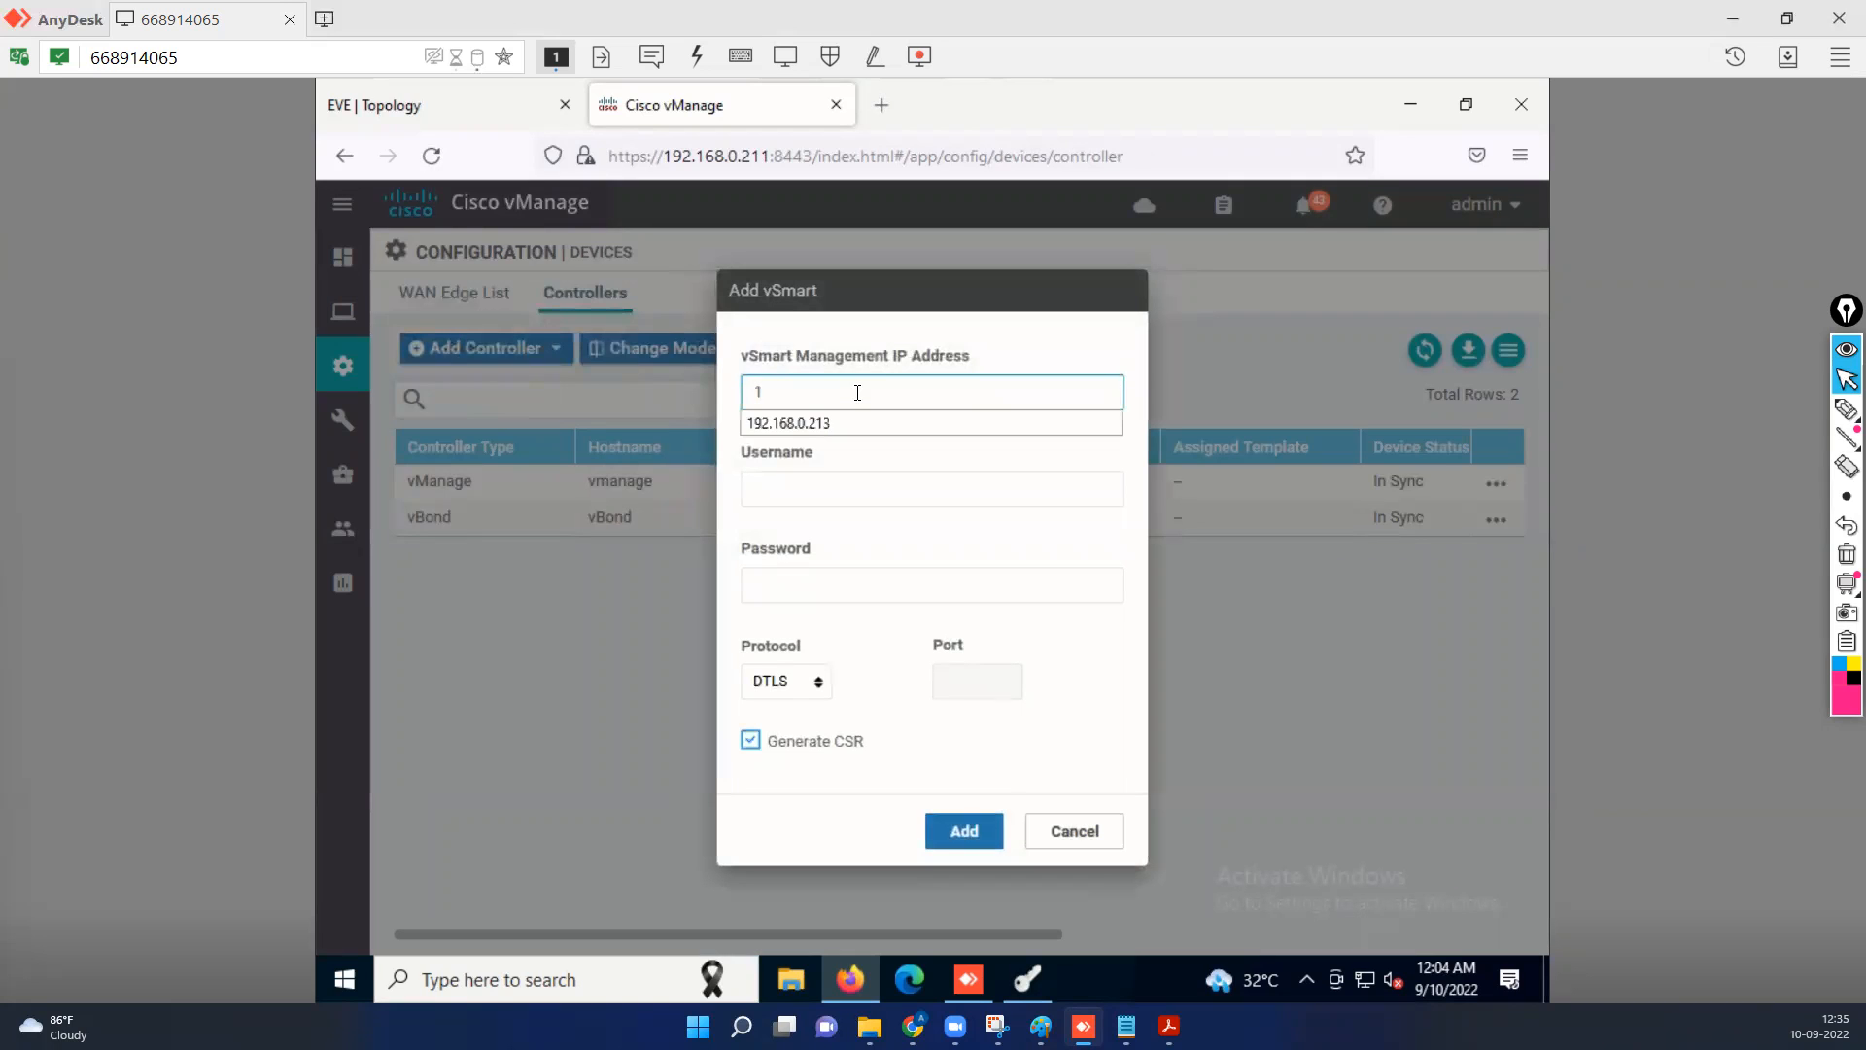
{"action": "left_click", "coordinate": [804, 428]}
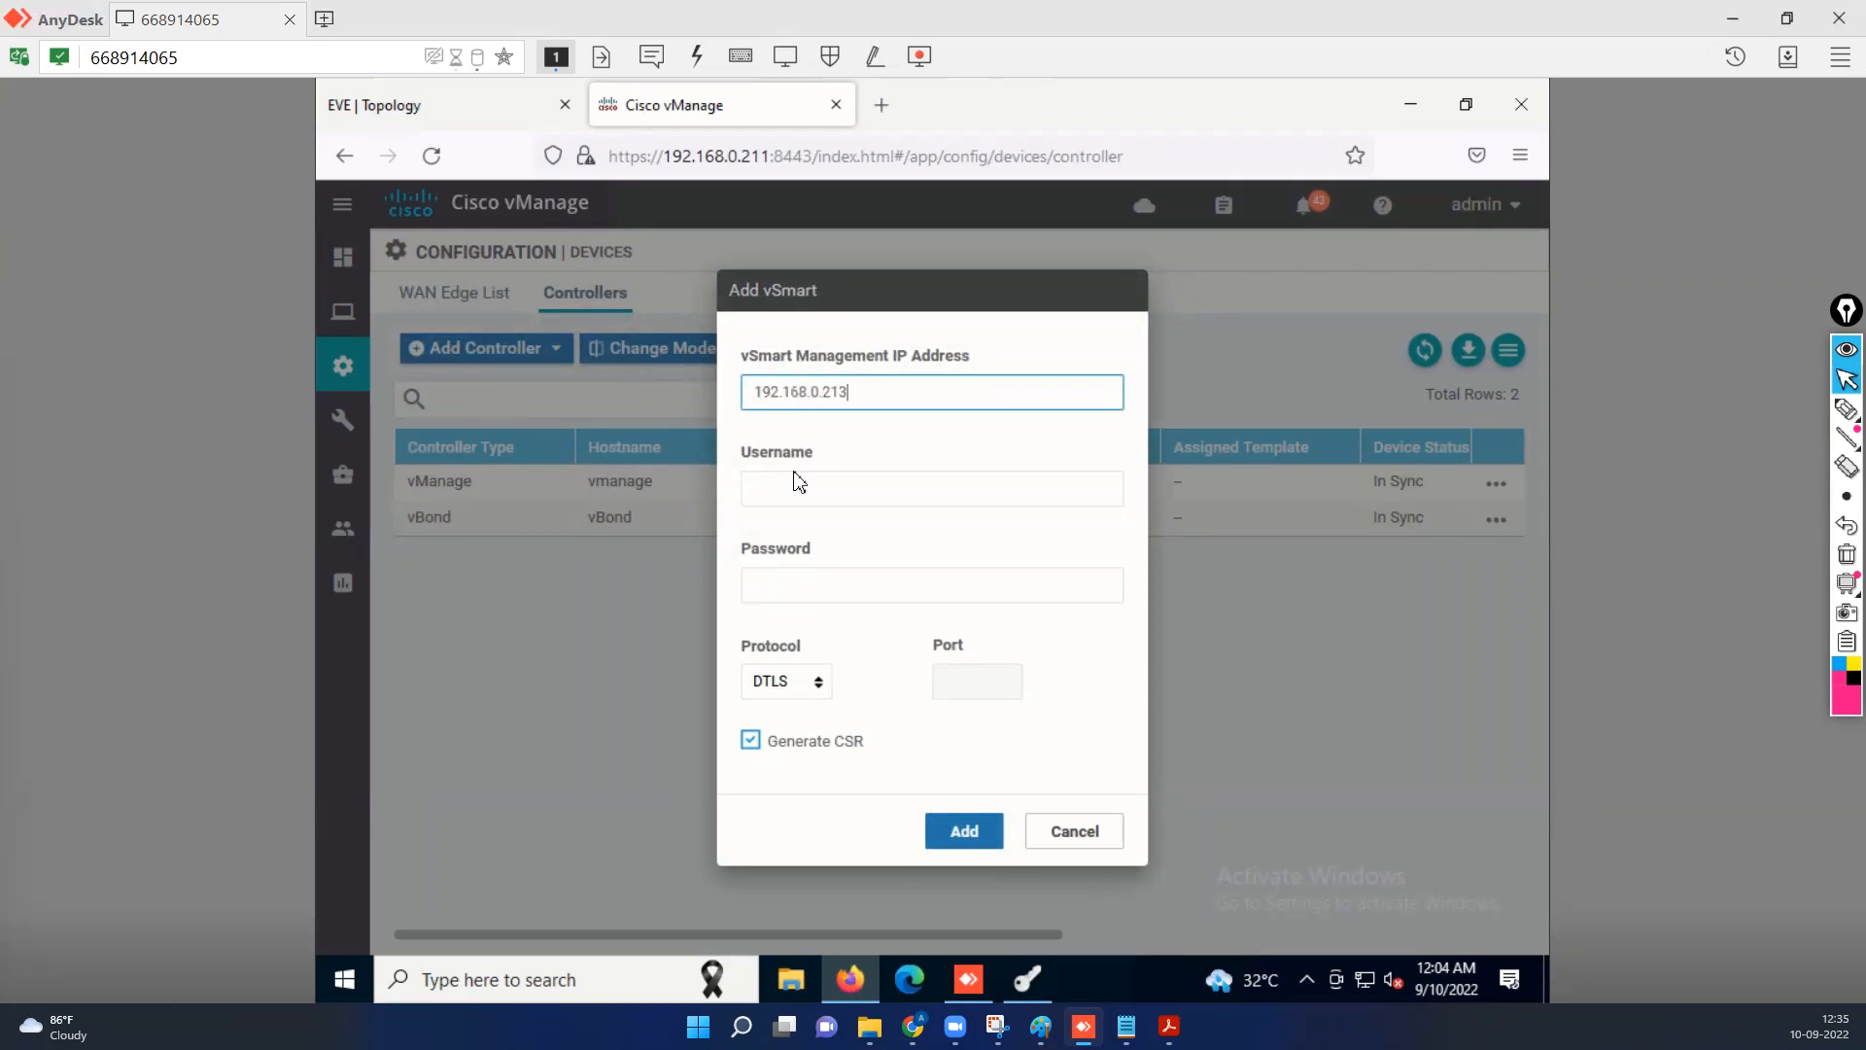
Enter username admin and the account password, turn off Generate CSR, add the vSmart, and dismiss the browser's offer to save the login.
{"action": "left_click", "coordinate": [787, 488]}
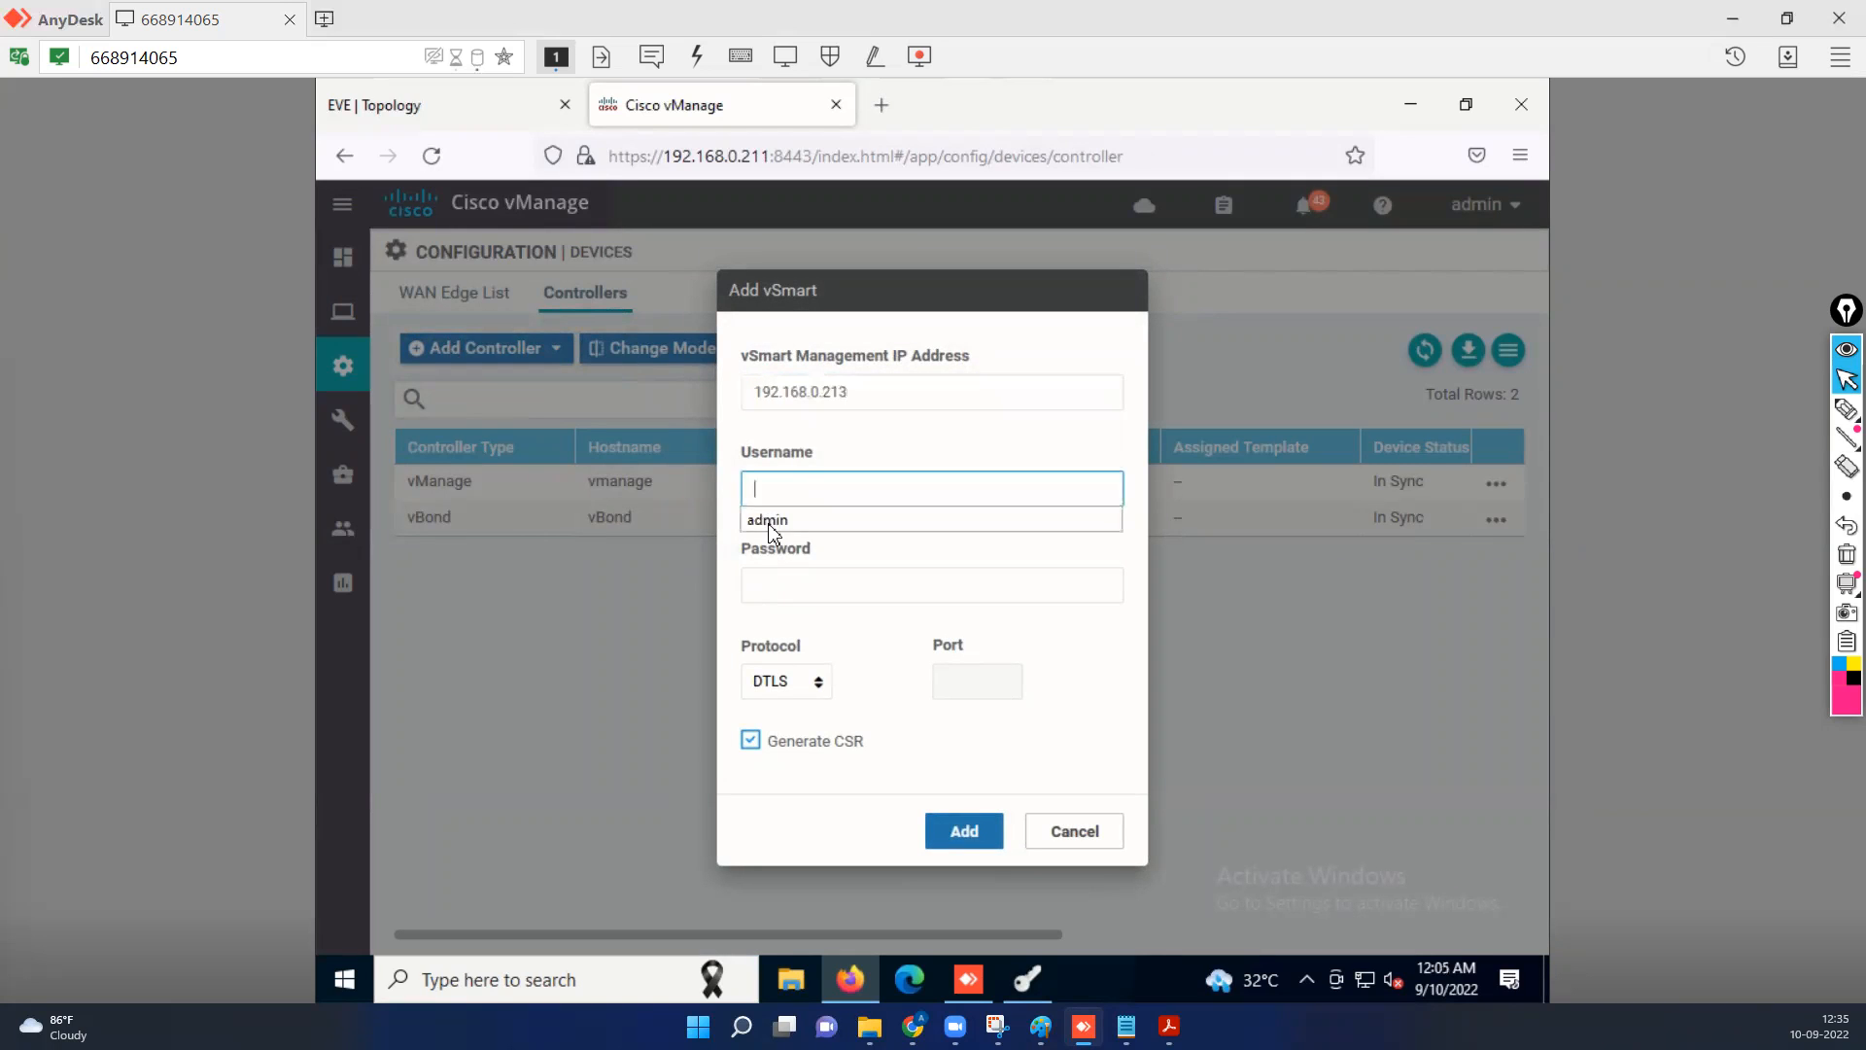
{"action": "left_click", "coordinate": [773, 517]}
{"action": "left_click", "coordinate": [781, 585]}
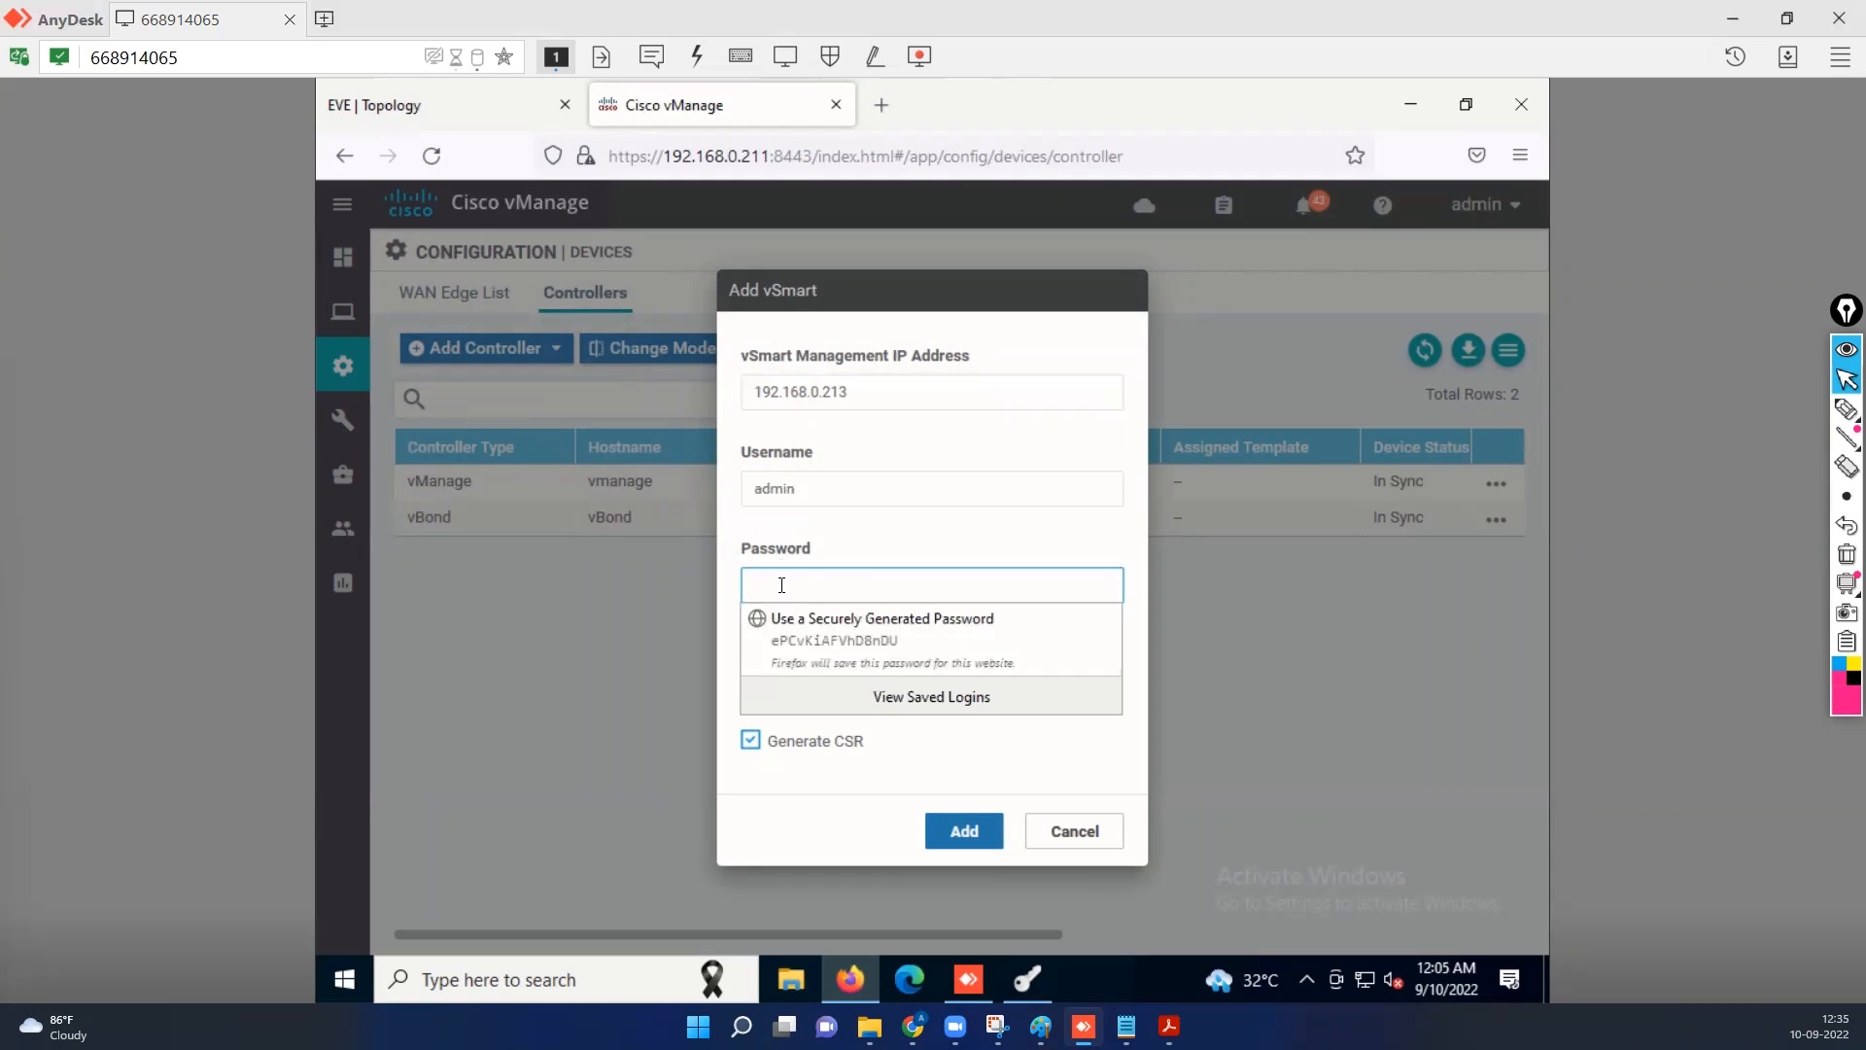
{"action": "type", "text": "admin"}
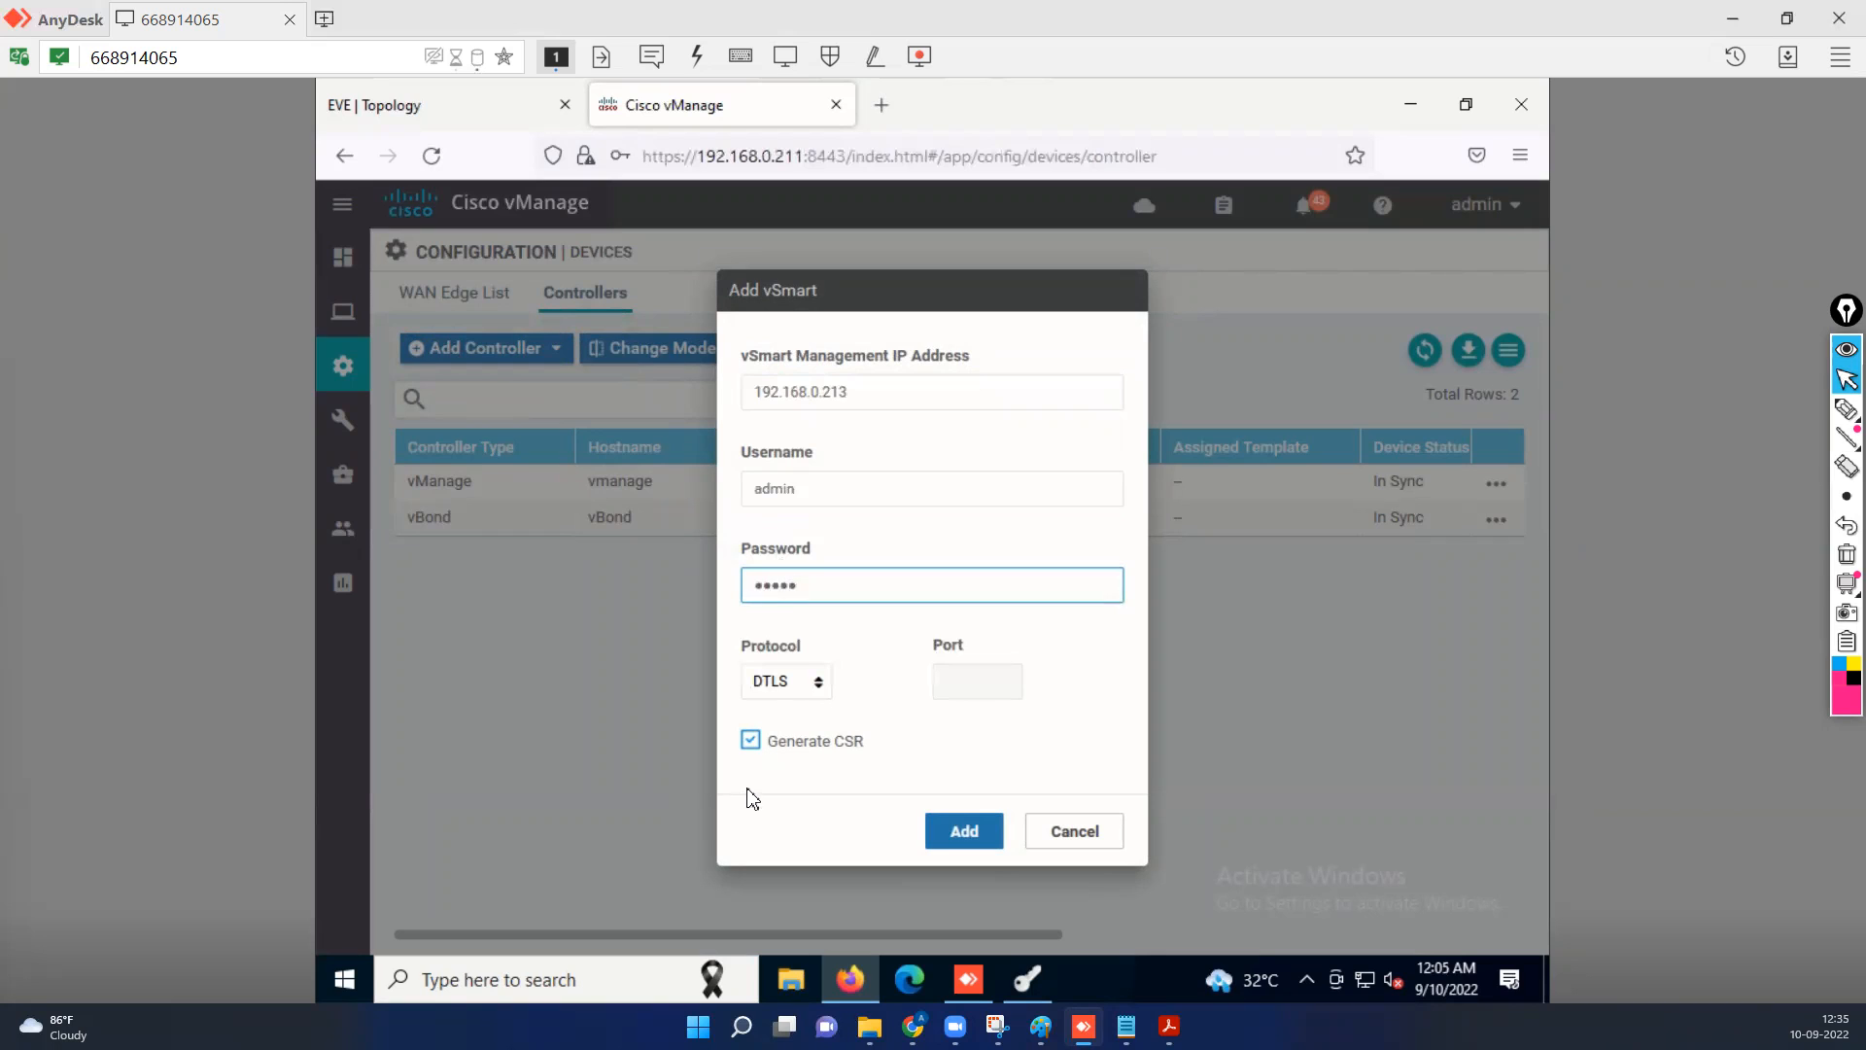
{"action": "left_click", "coordinate": [751, 744]}
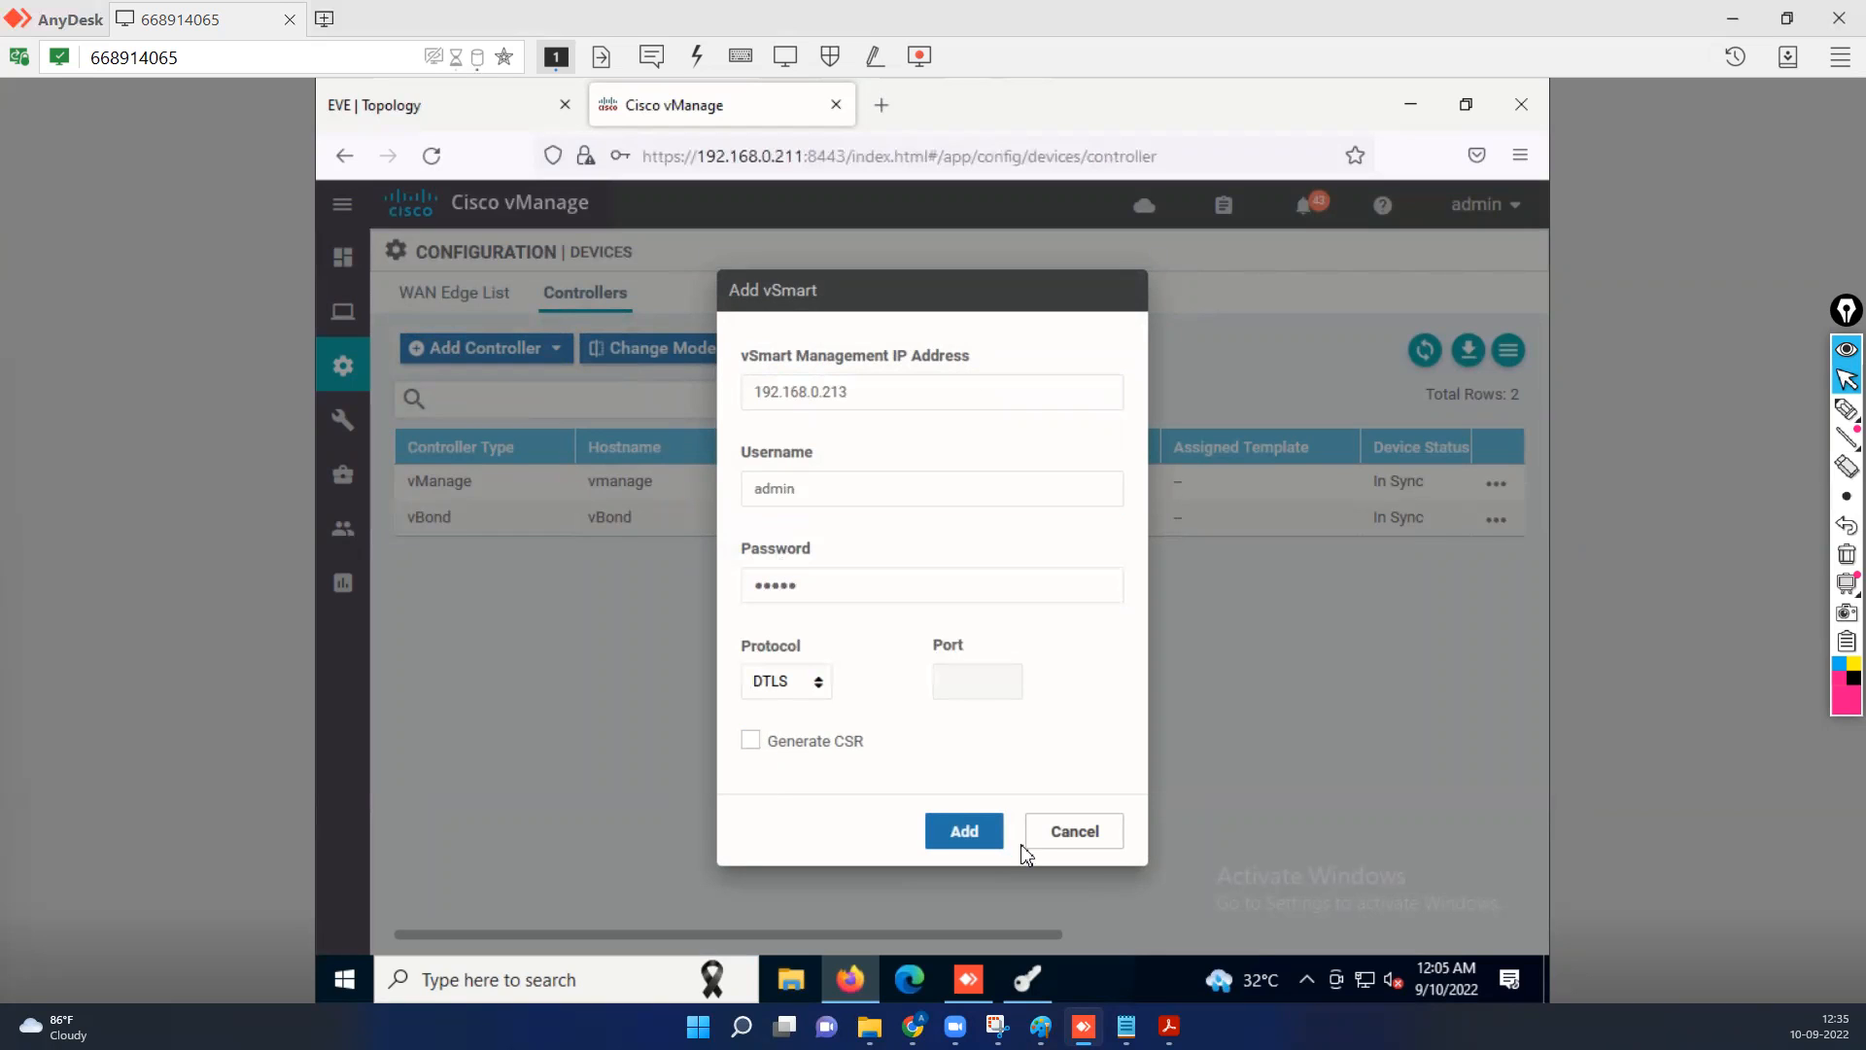
{"action": "left_click", "coordinate": [965, 825]}
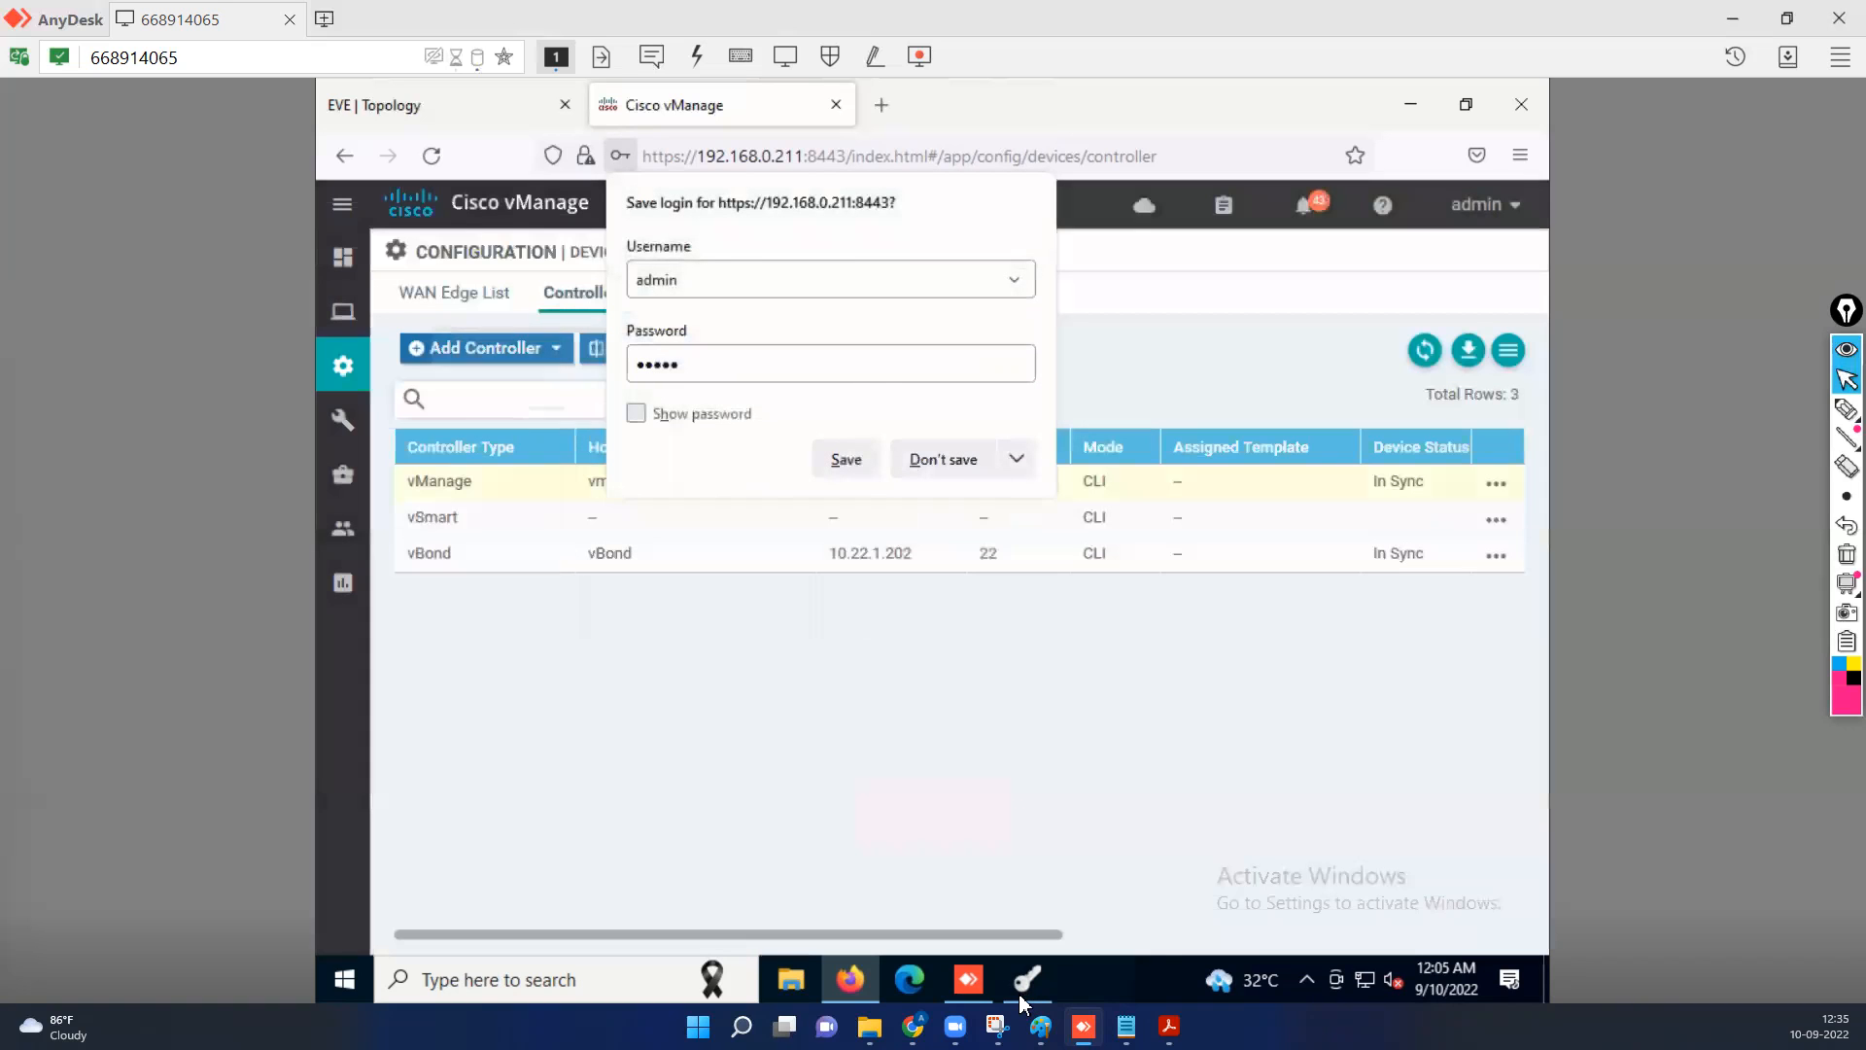
{"action": "mouse_move", "coordinate": [1019, 993]}
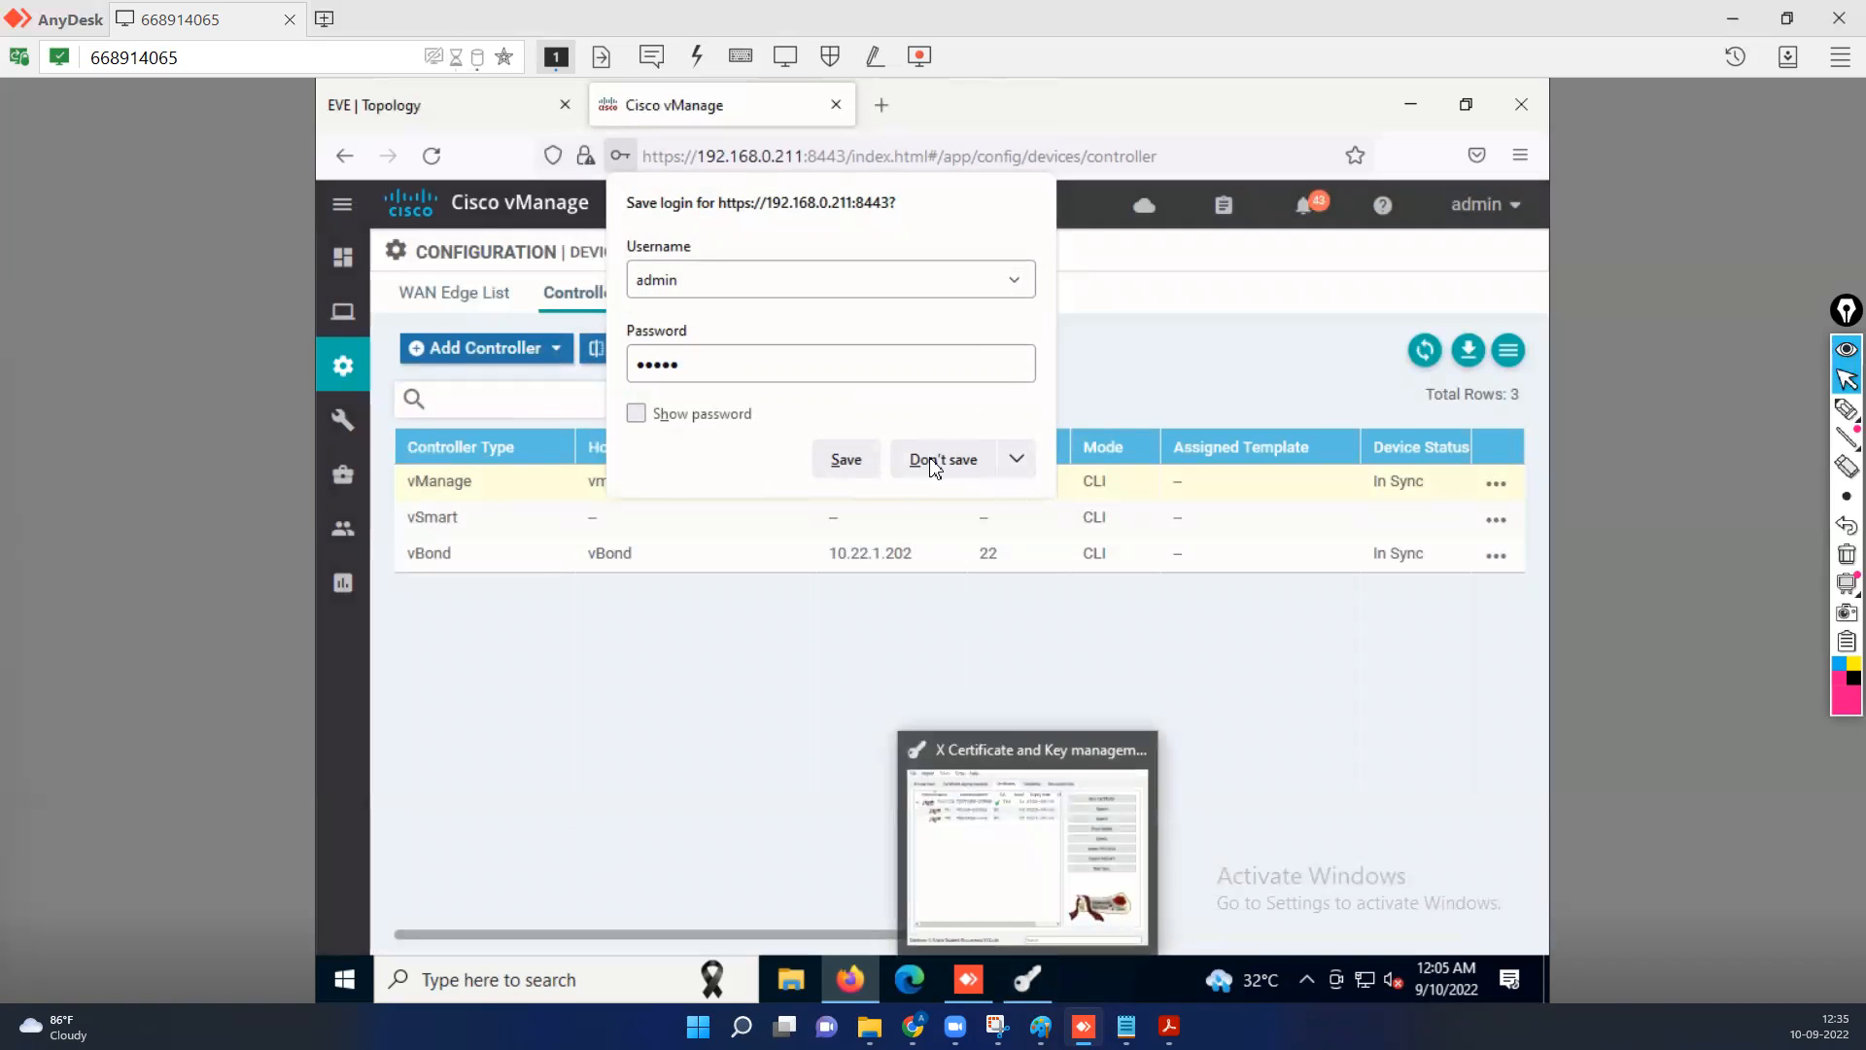
{"action": "left_click", "coordinate": [902, 642]}
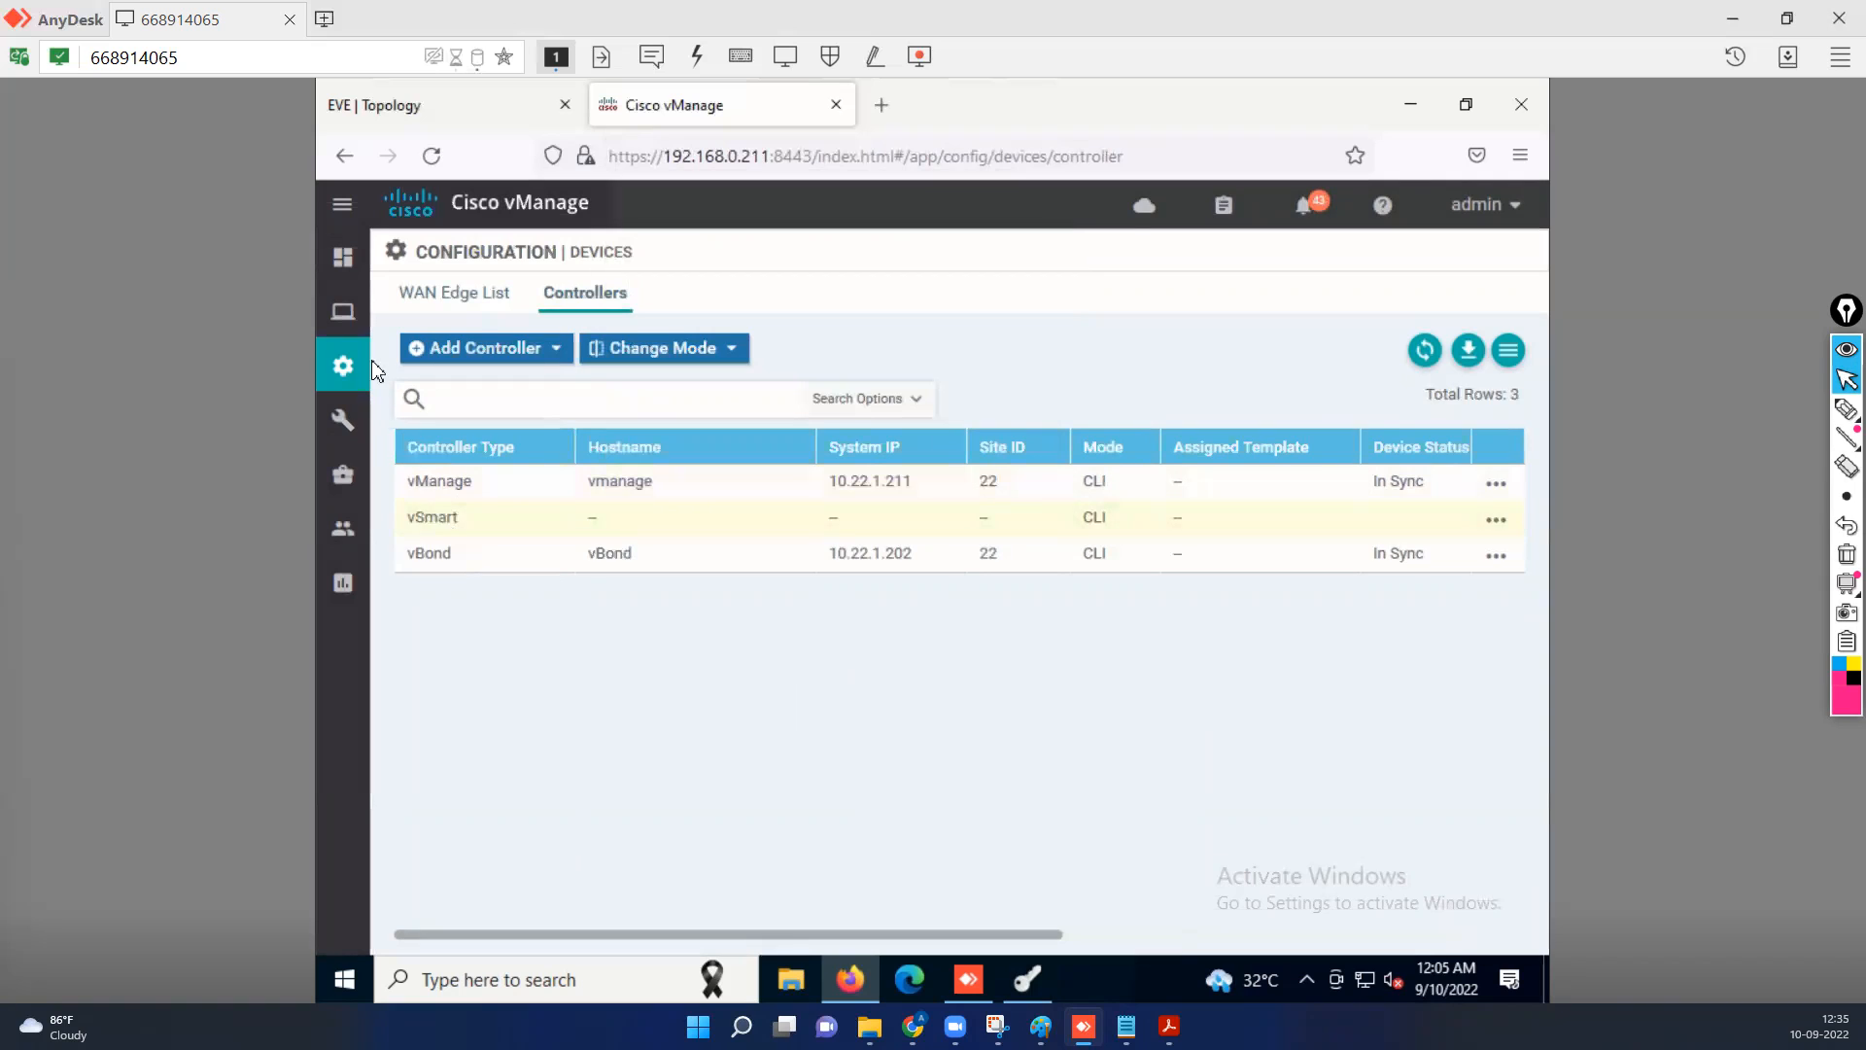
Generate a CSR for the vSmart controller in the controllers' certificate configuration.
{"action": "mouse_move", "coordinate": [345, 377]}
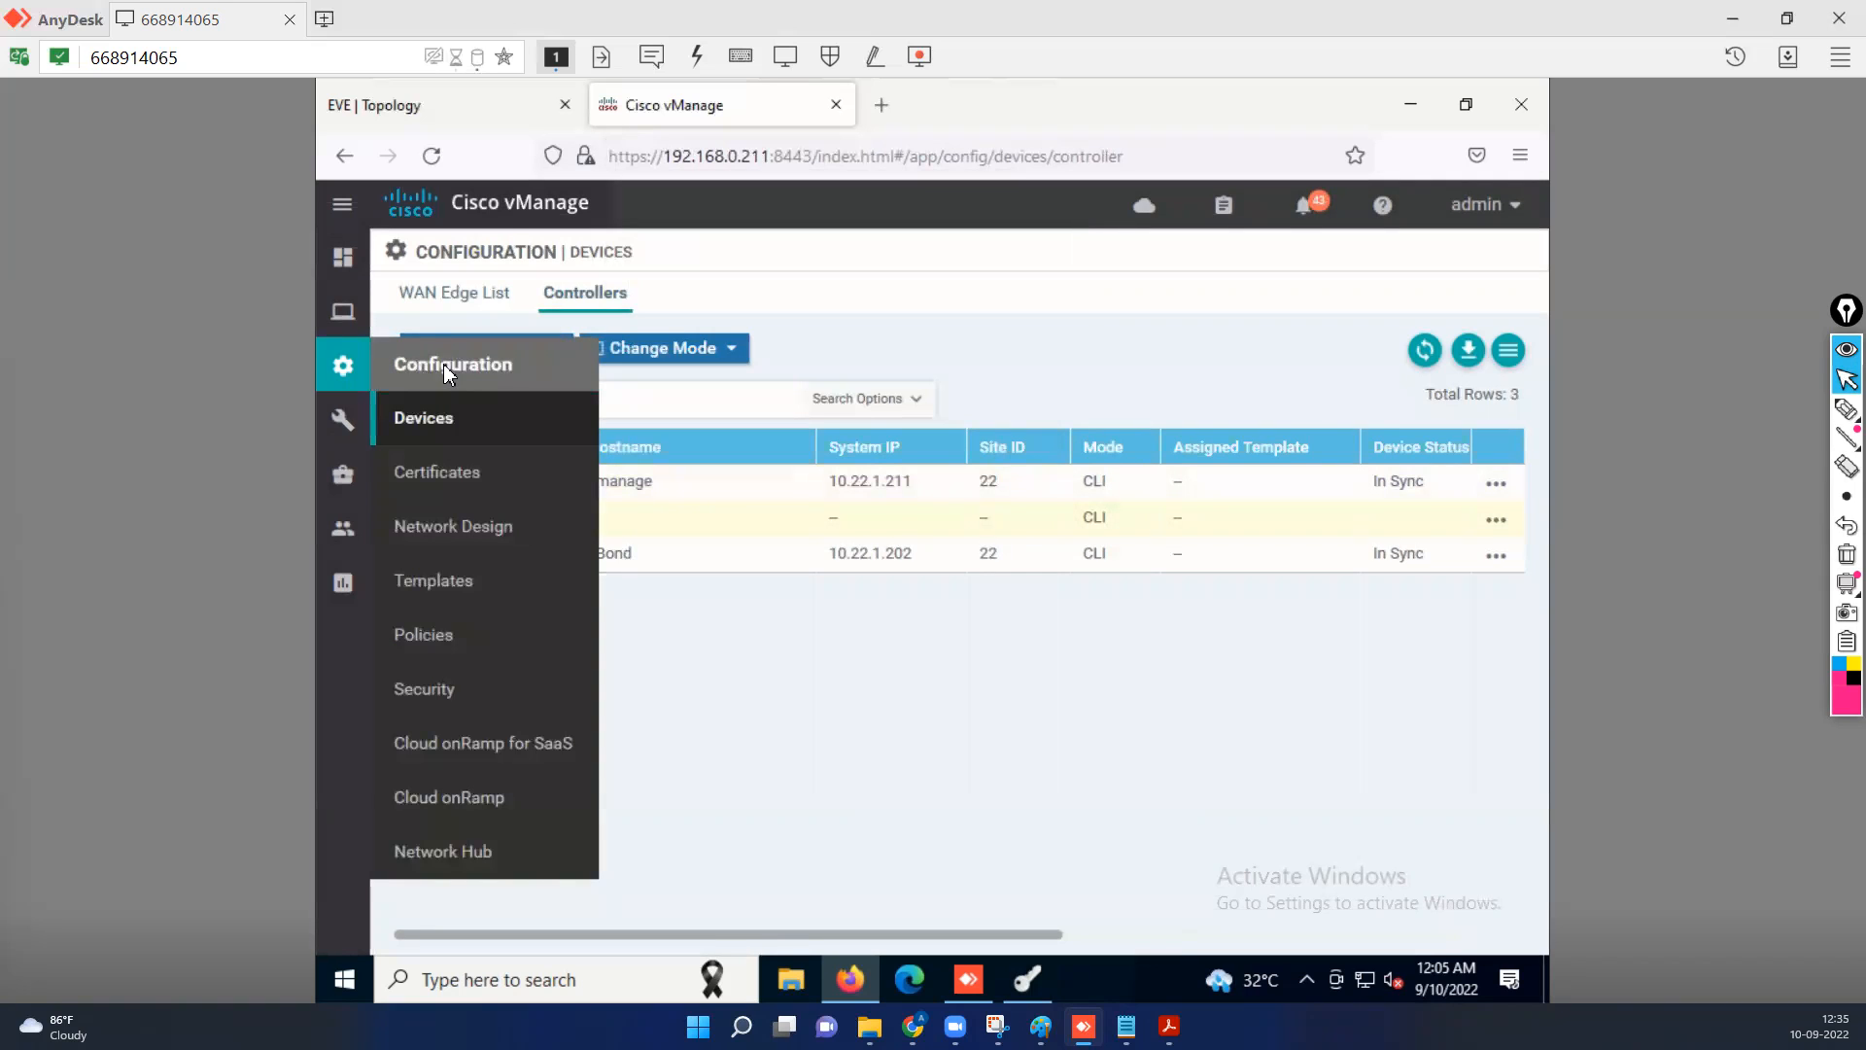
{"action": "left_click", "coordinate": [453, 471]}
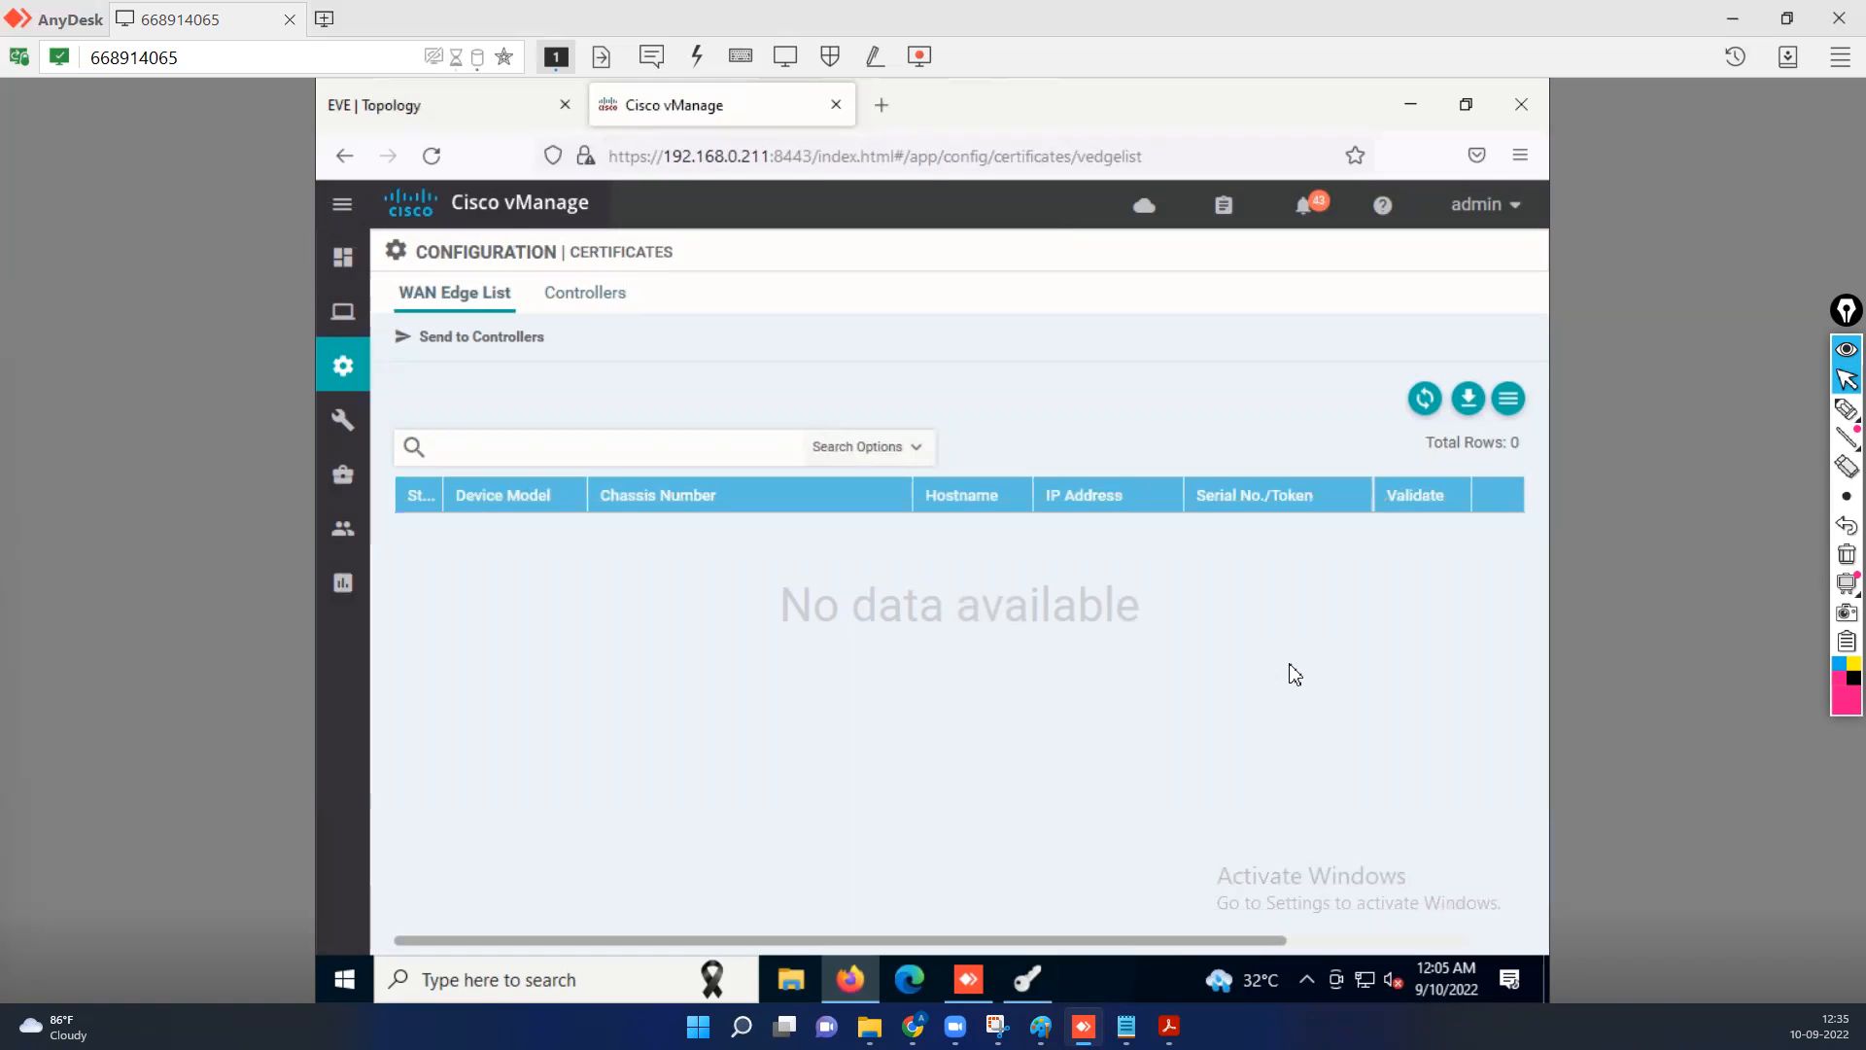
{"action": "left_click", "coordinate": [614, 294]}
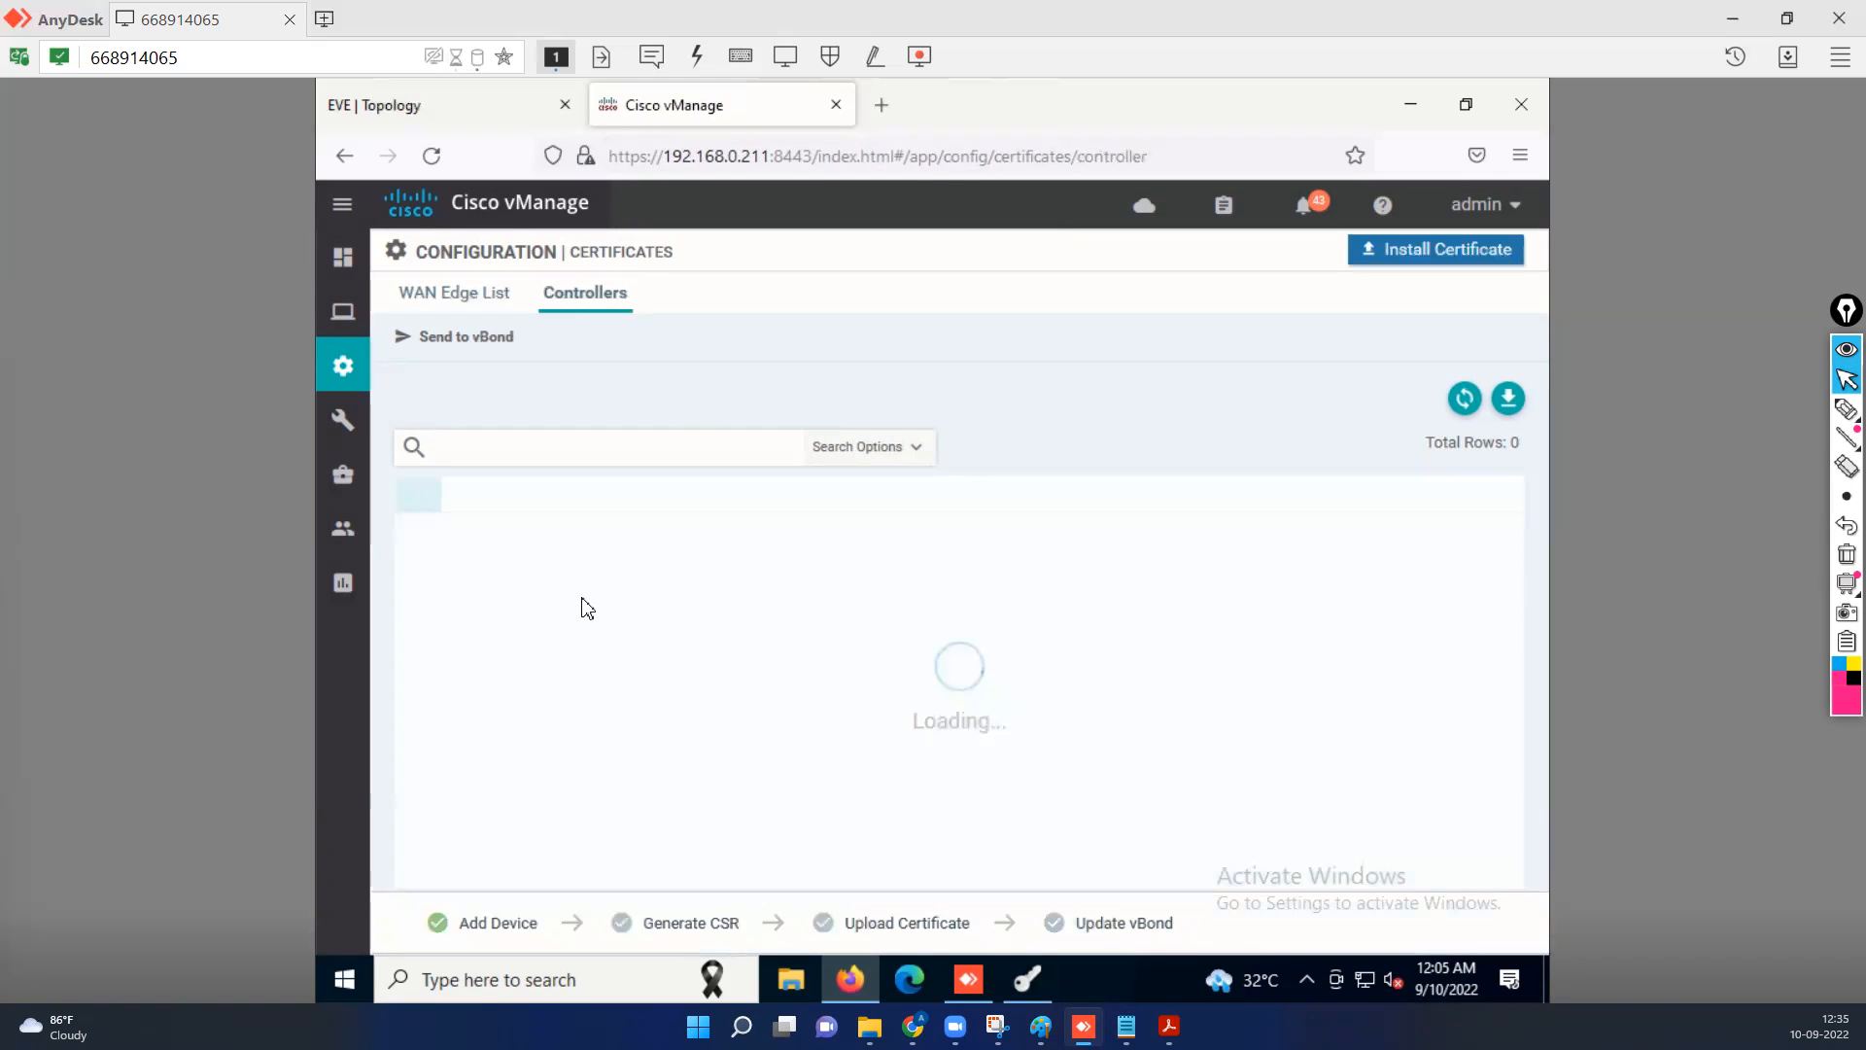
{"action": "left_click", "coordinate": [608, 569]}
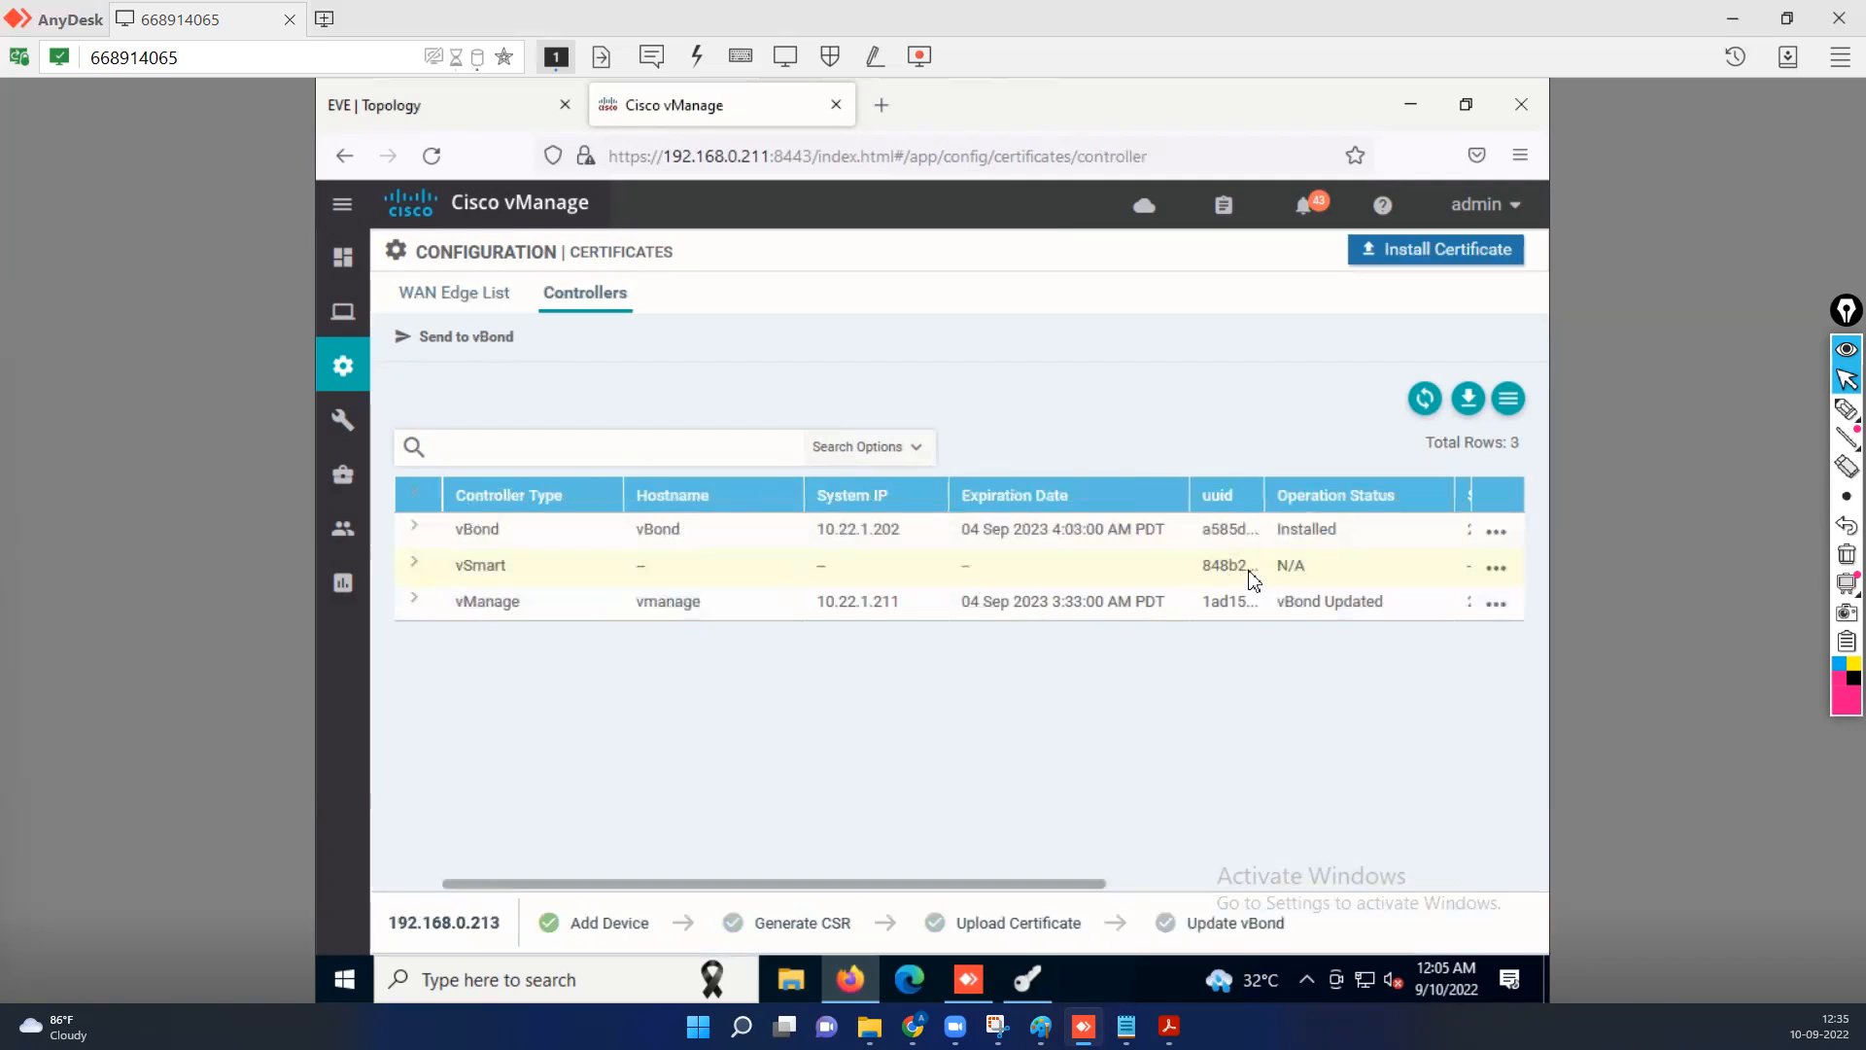
{"action": "left_click", "coordinate": [1495, 569]}
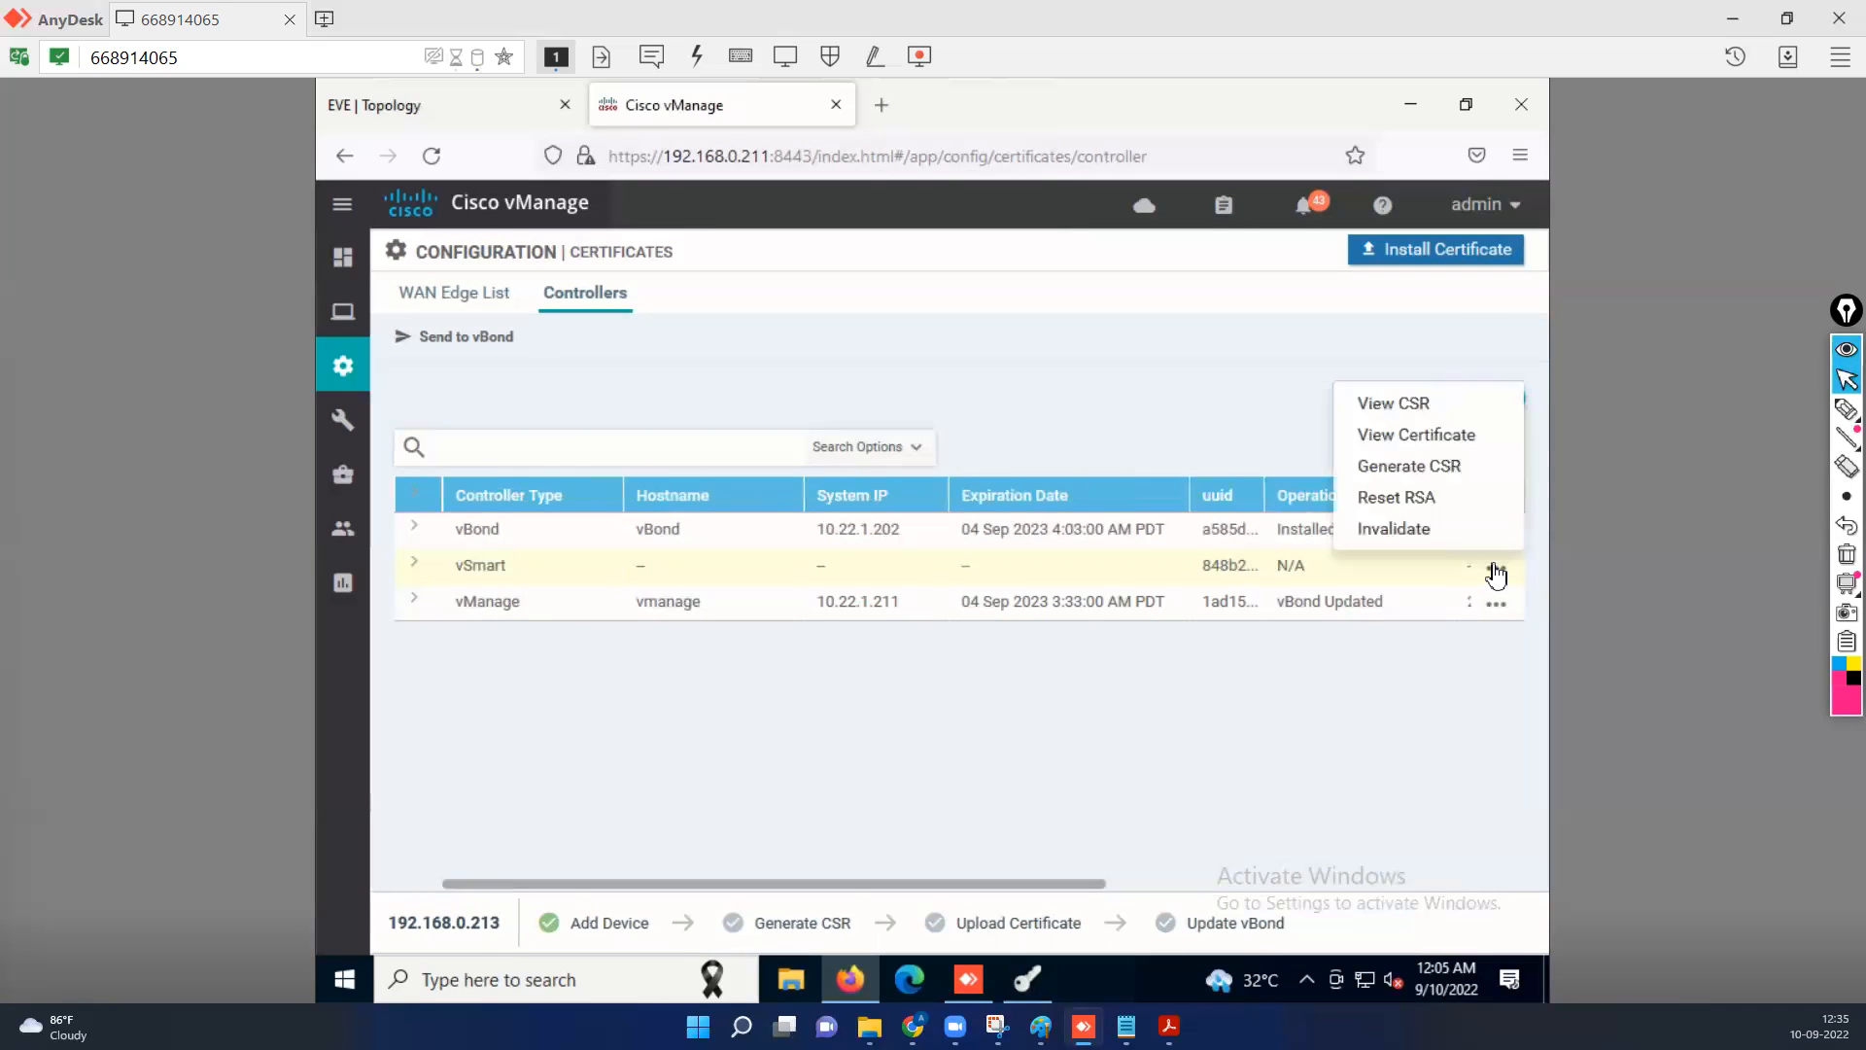
{"action": "left_click", "coordinate": [1429, 464]}
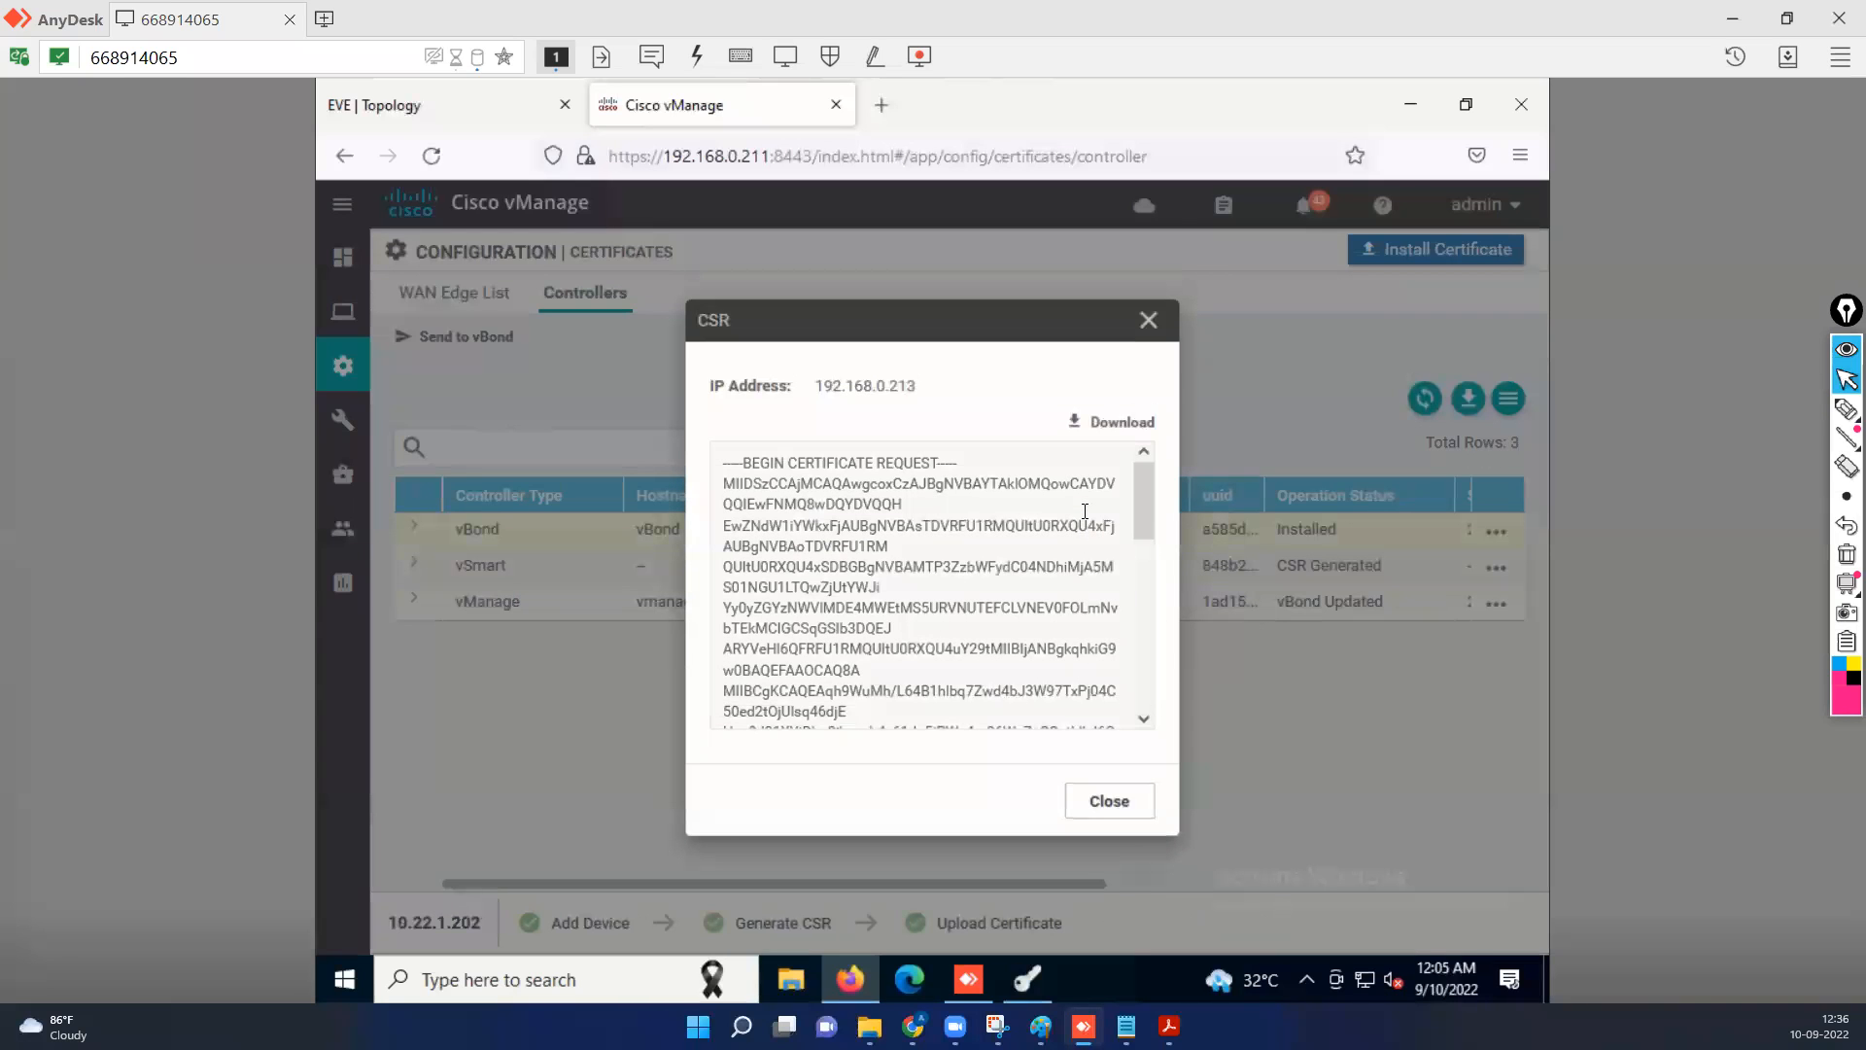
Download the vSmart certificate request file and close the CSR window.
{"action": "left_click", "coordinate": [1117, 423]}
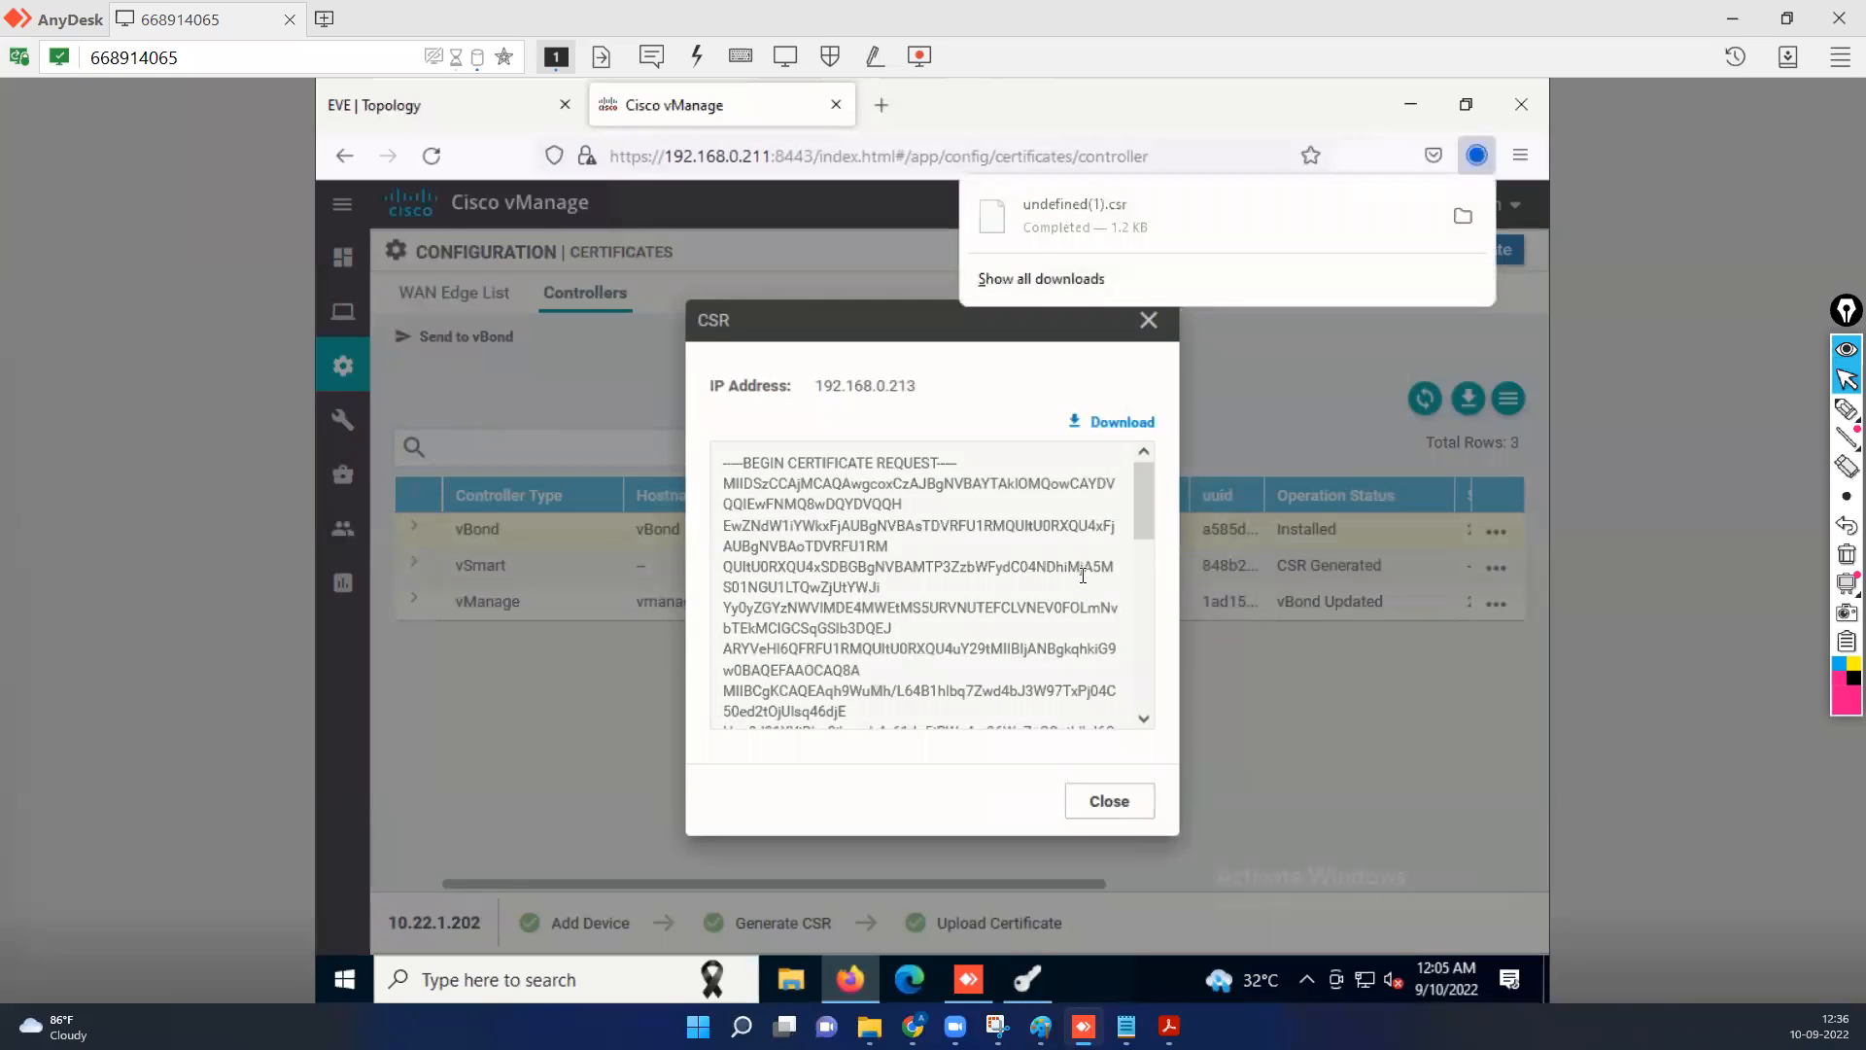
{"action": "left_click", "coordinate": [1102, 806]}
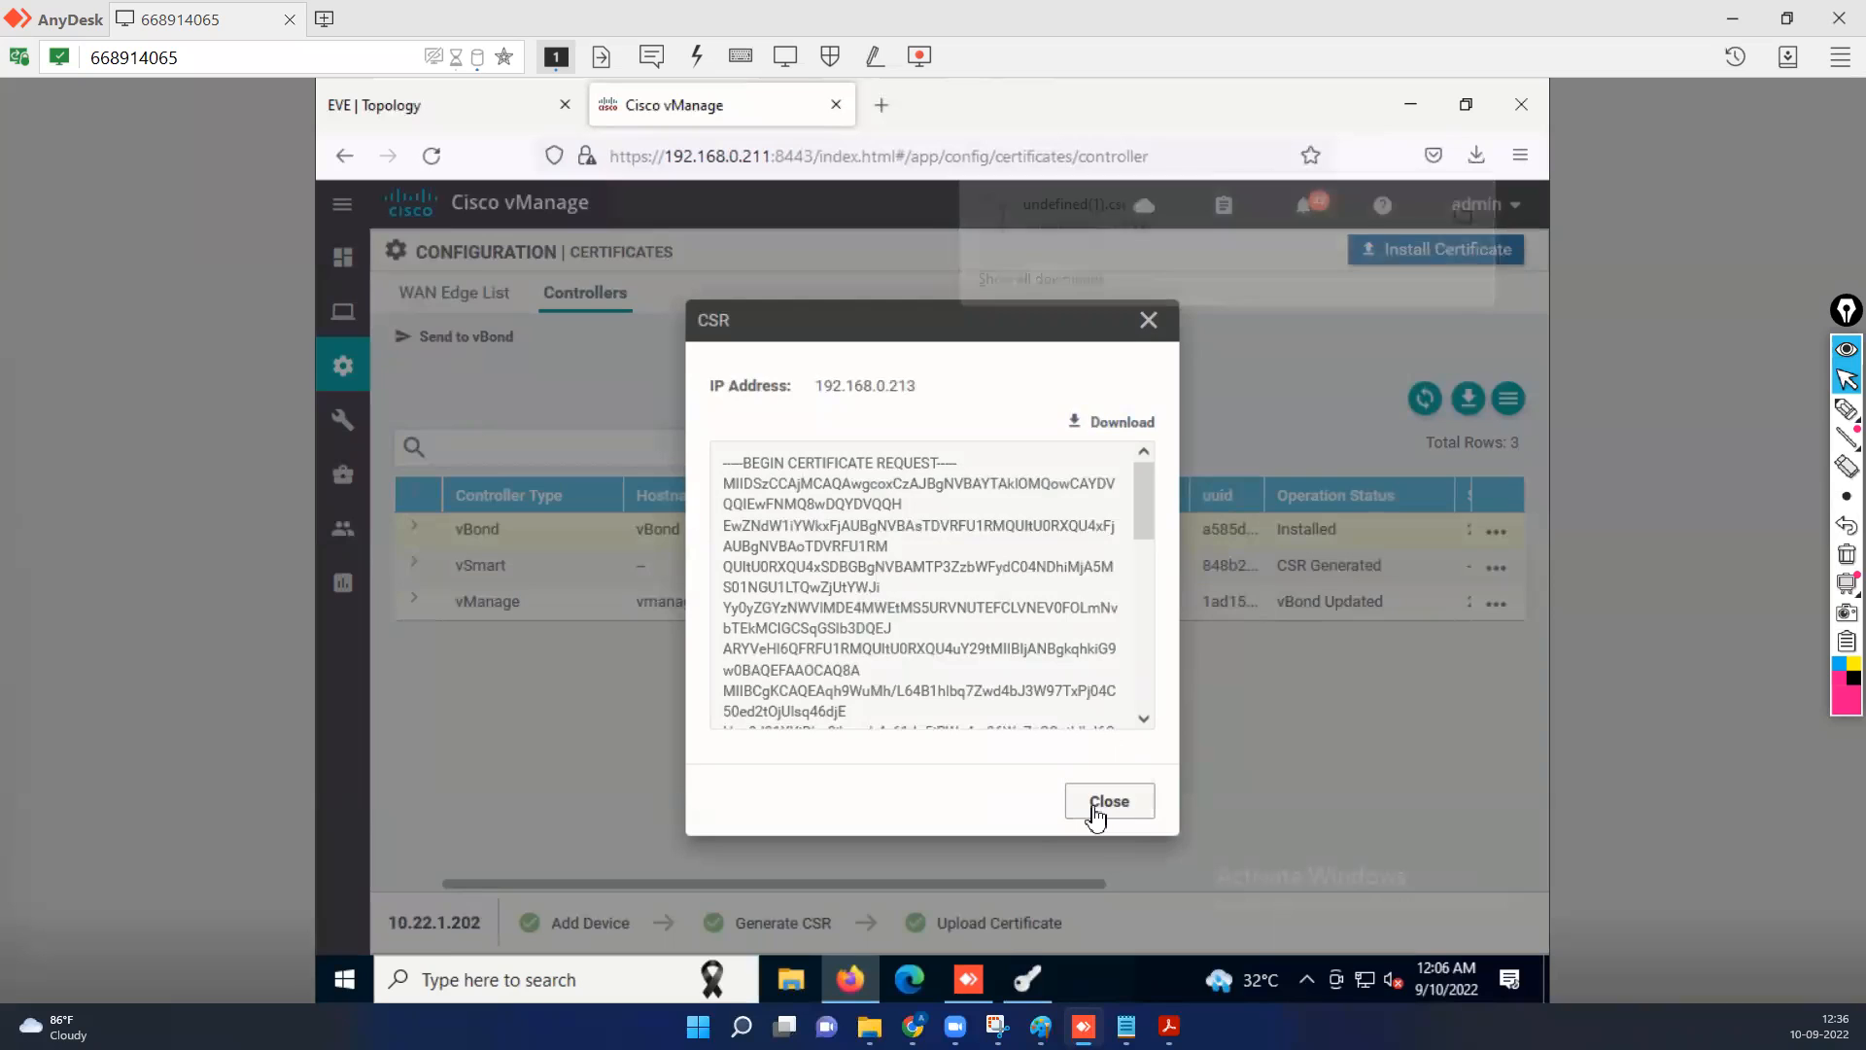
{"action": "left_click", "coordinate": [1101, 810]}
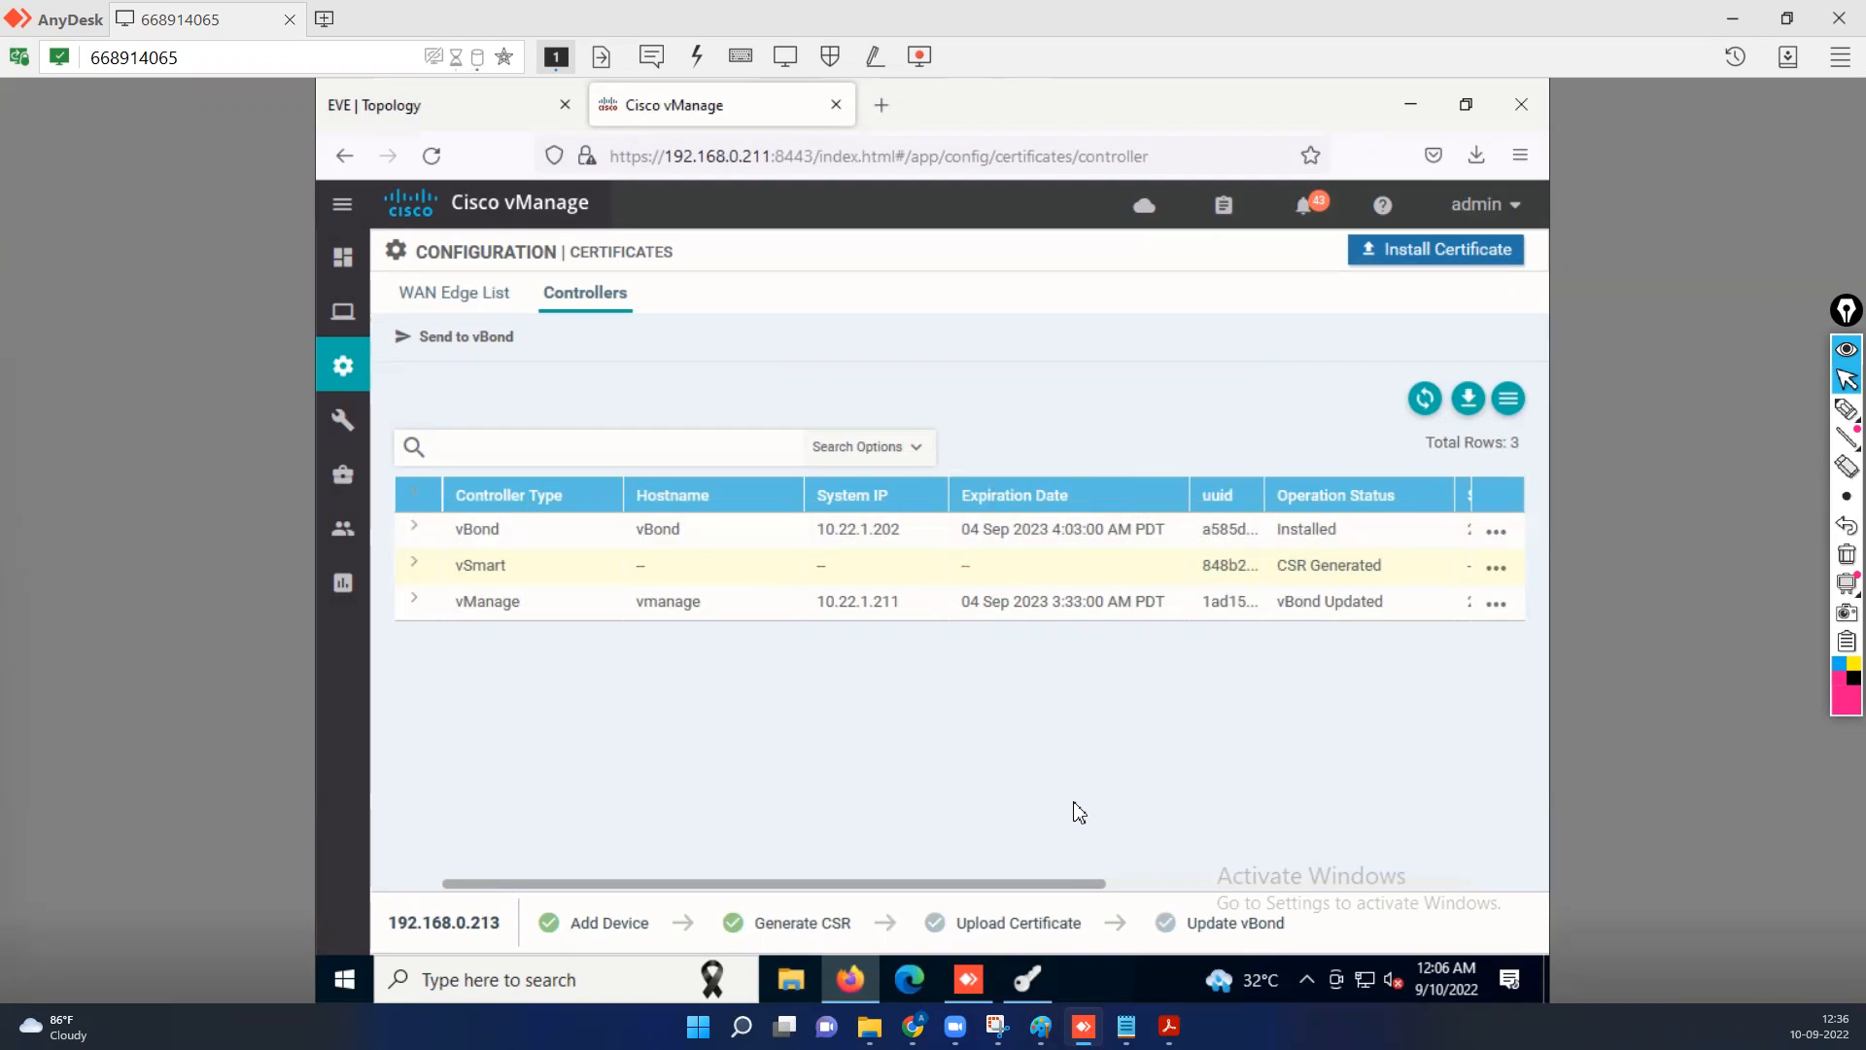
Switch to X Certificate and Key management and import undefined(1).csr from the Downloads folder as a certificate signing request.
{"action": "left_click", "coordinate": [1027, 978]}
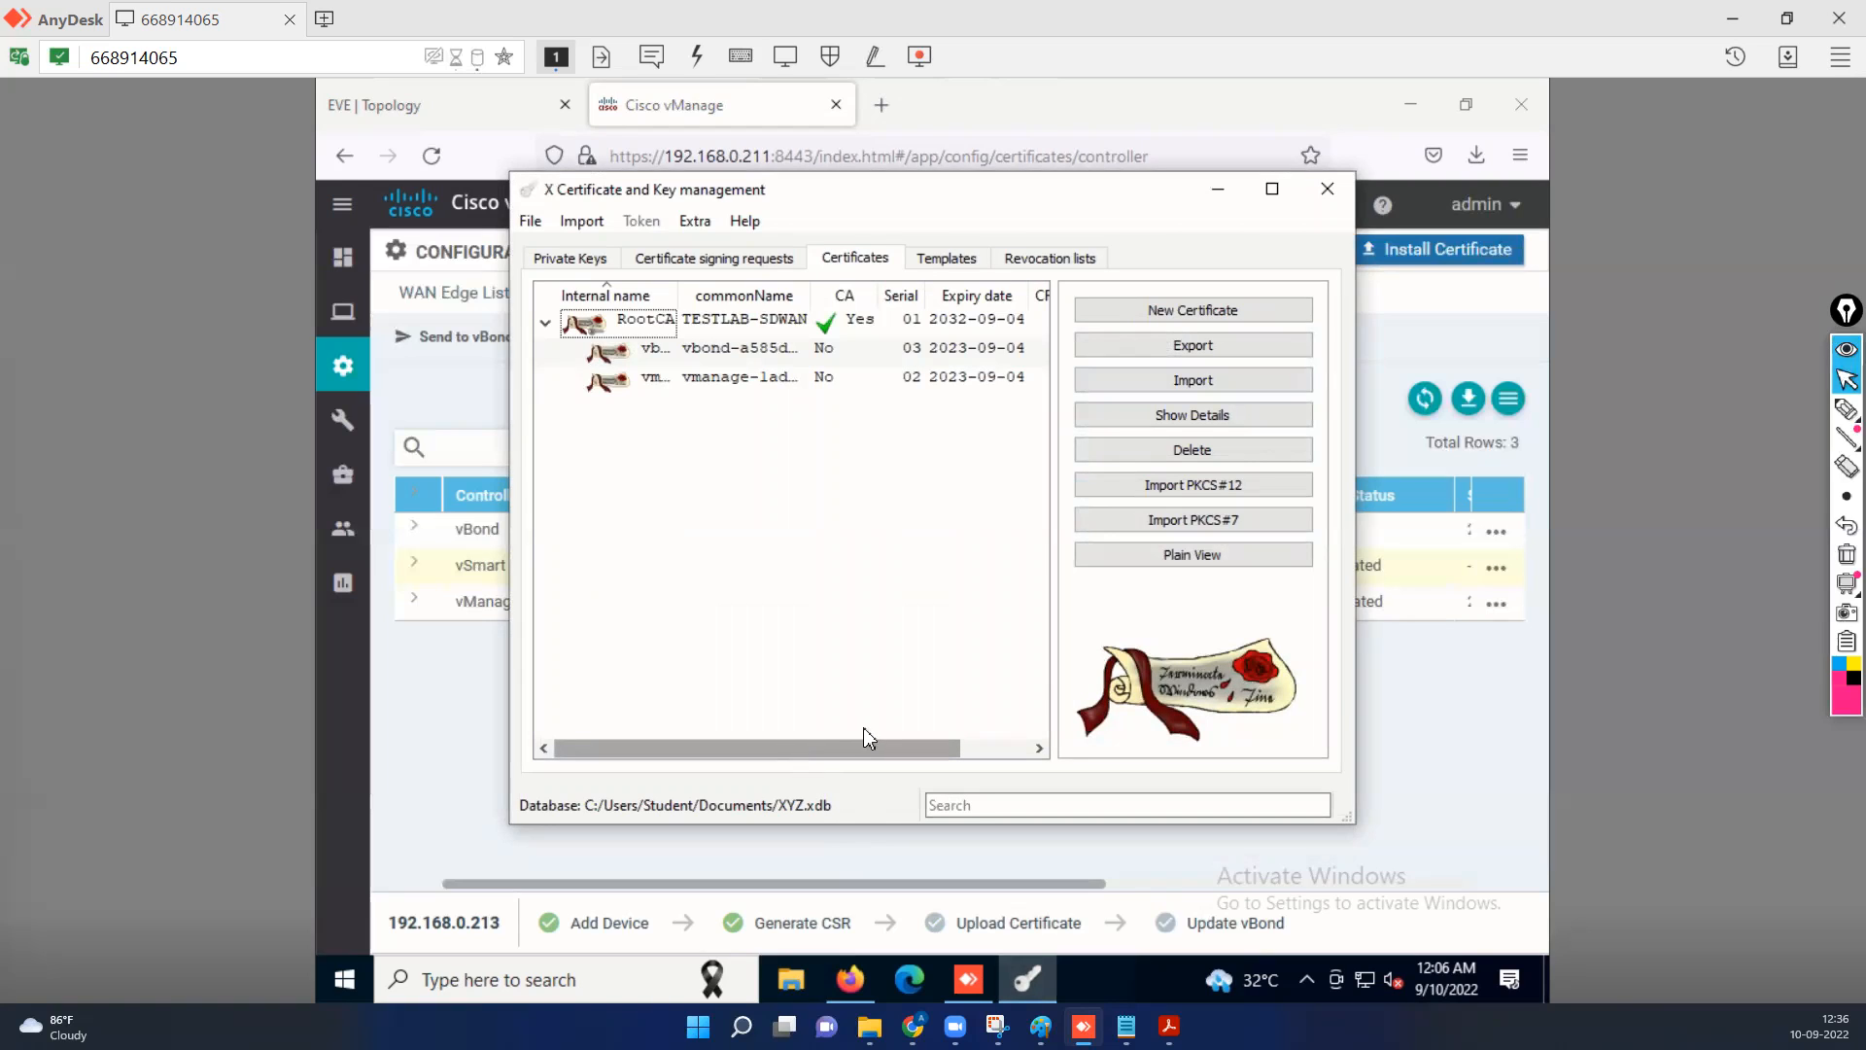
{"action": "left_click", "coordinate": [731, 260]}
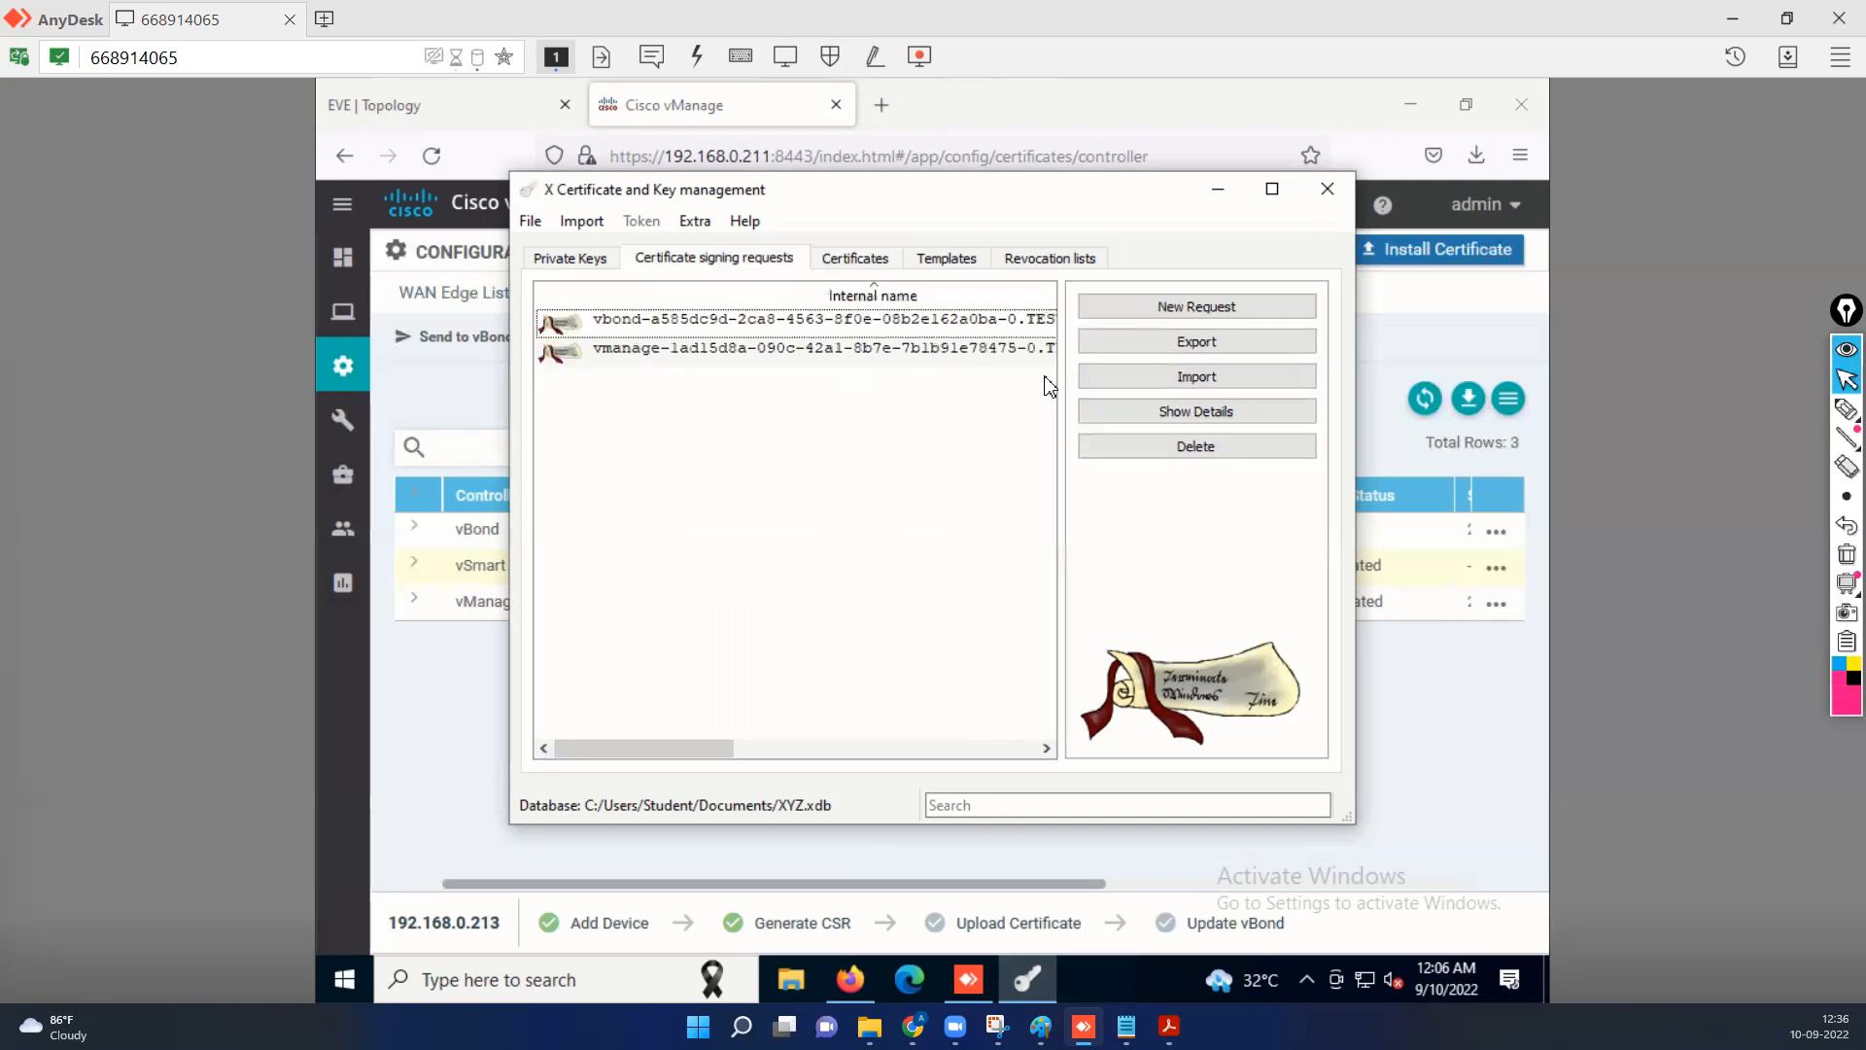
{"action": "left_click", "coordinate": [1210, 384]}
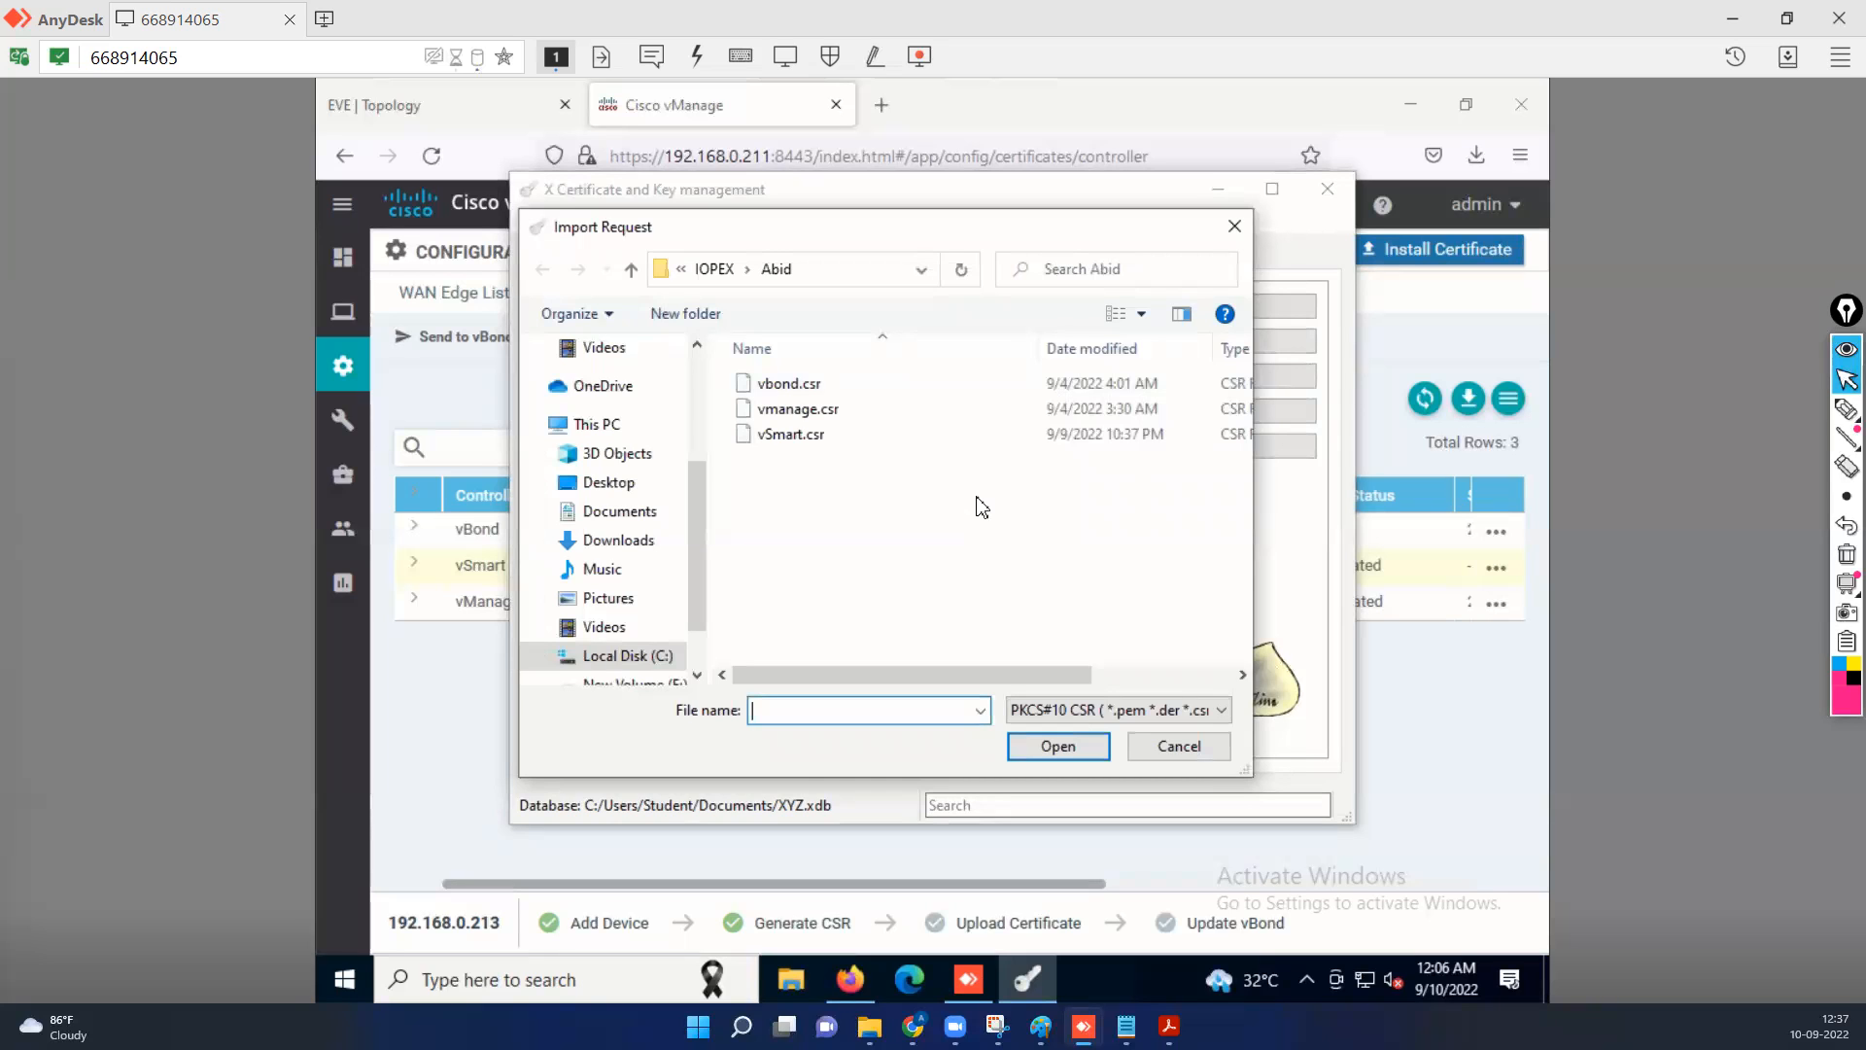
{"action": "left_click", "coordinate": [619, 542]}
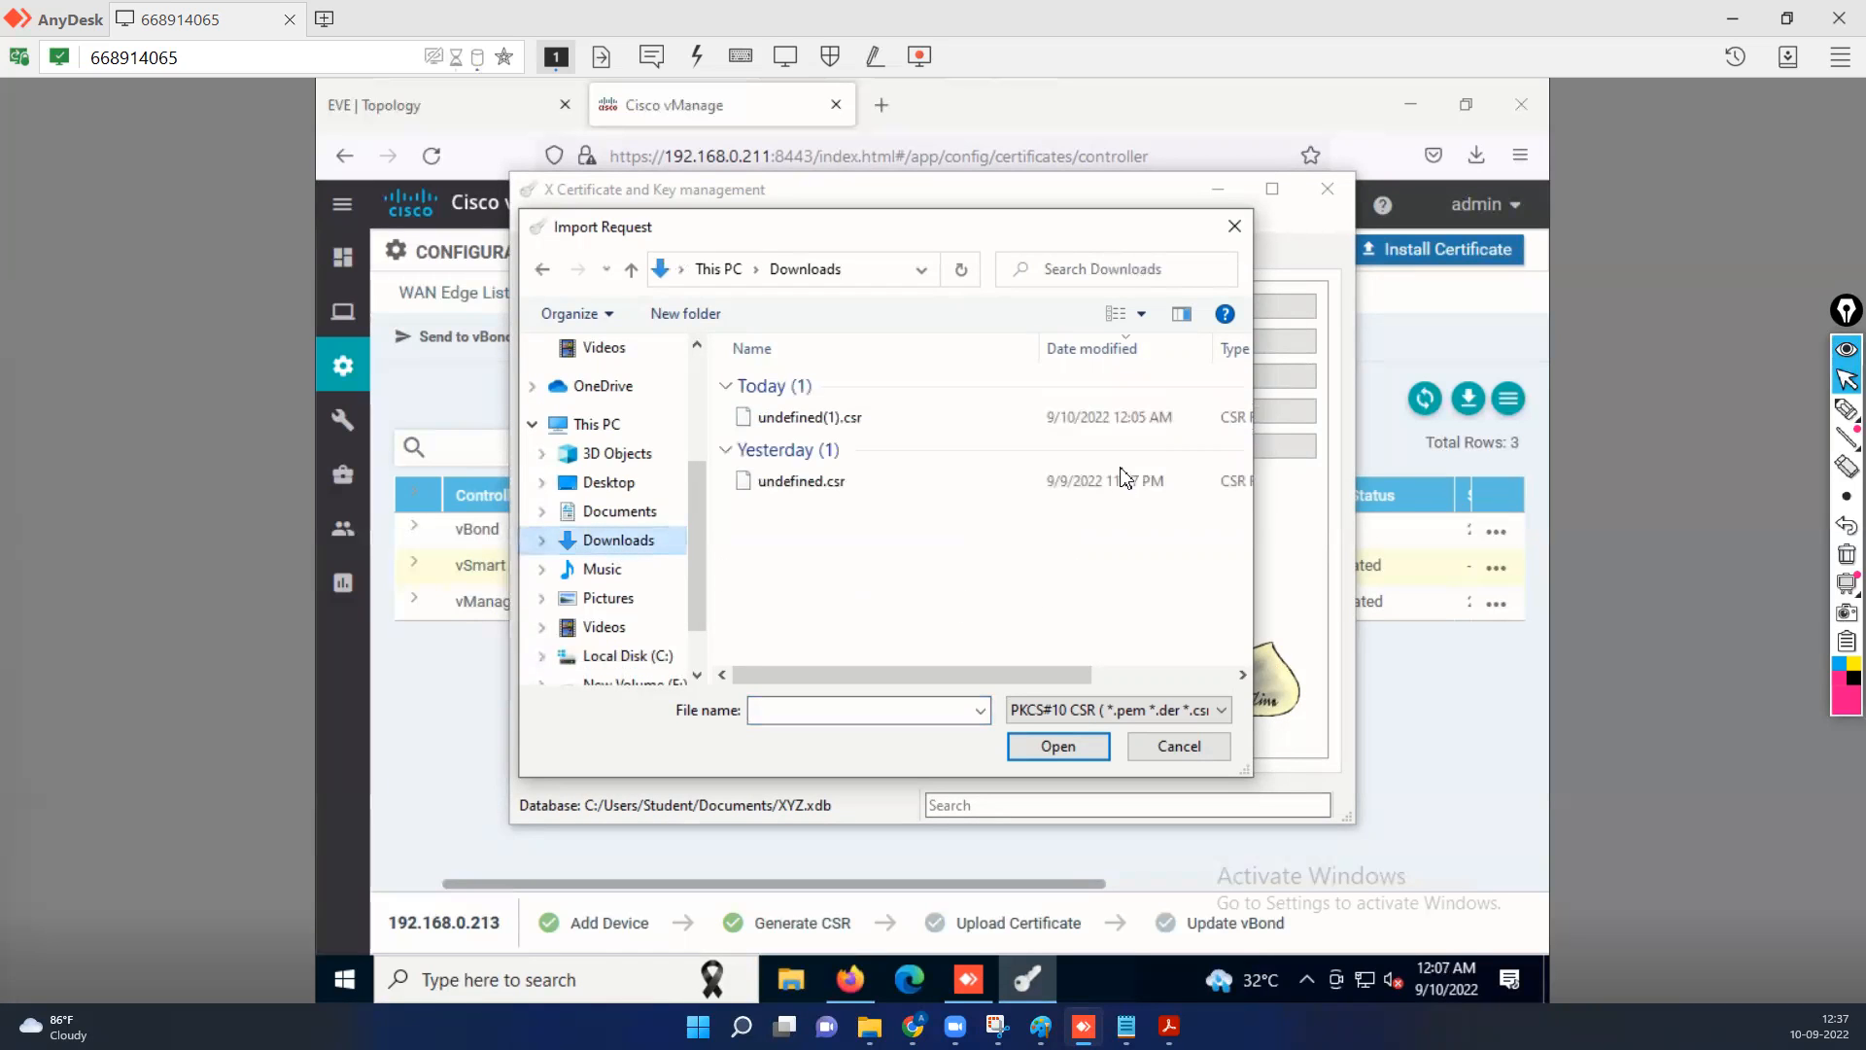
{"action": "left_click", "coordinate": [812, 420]}
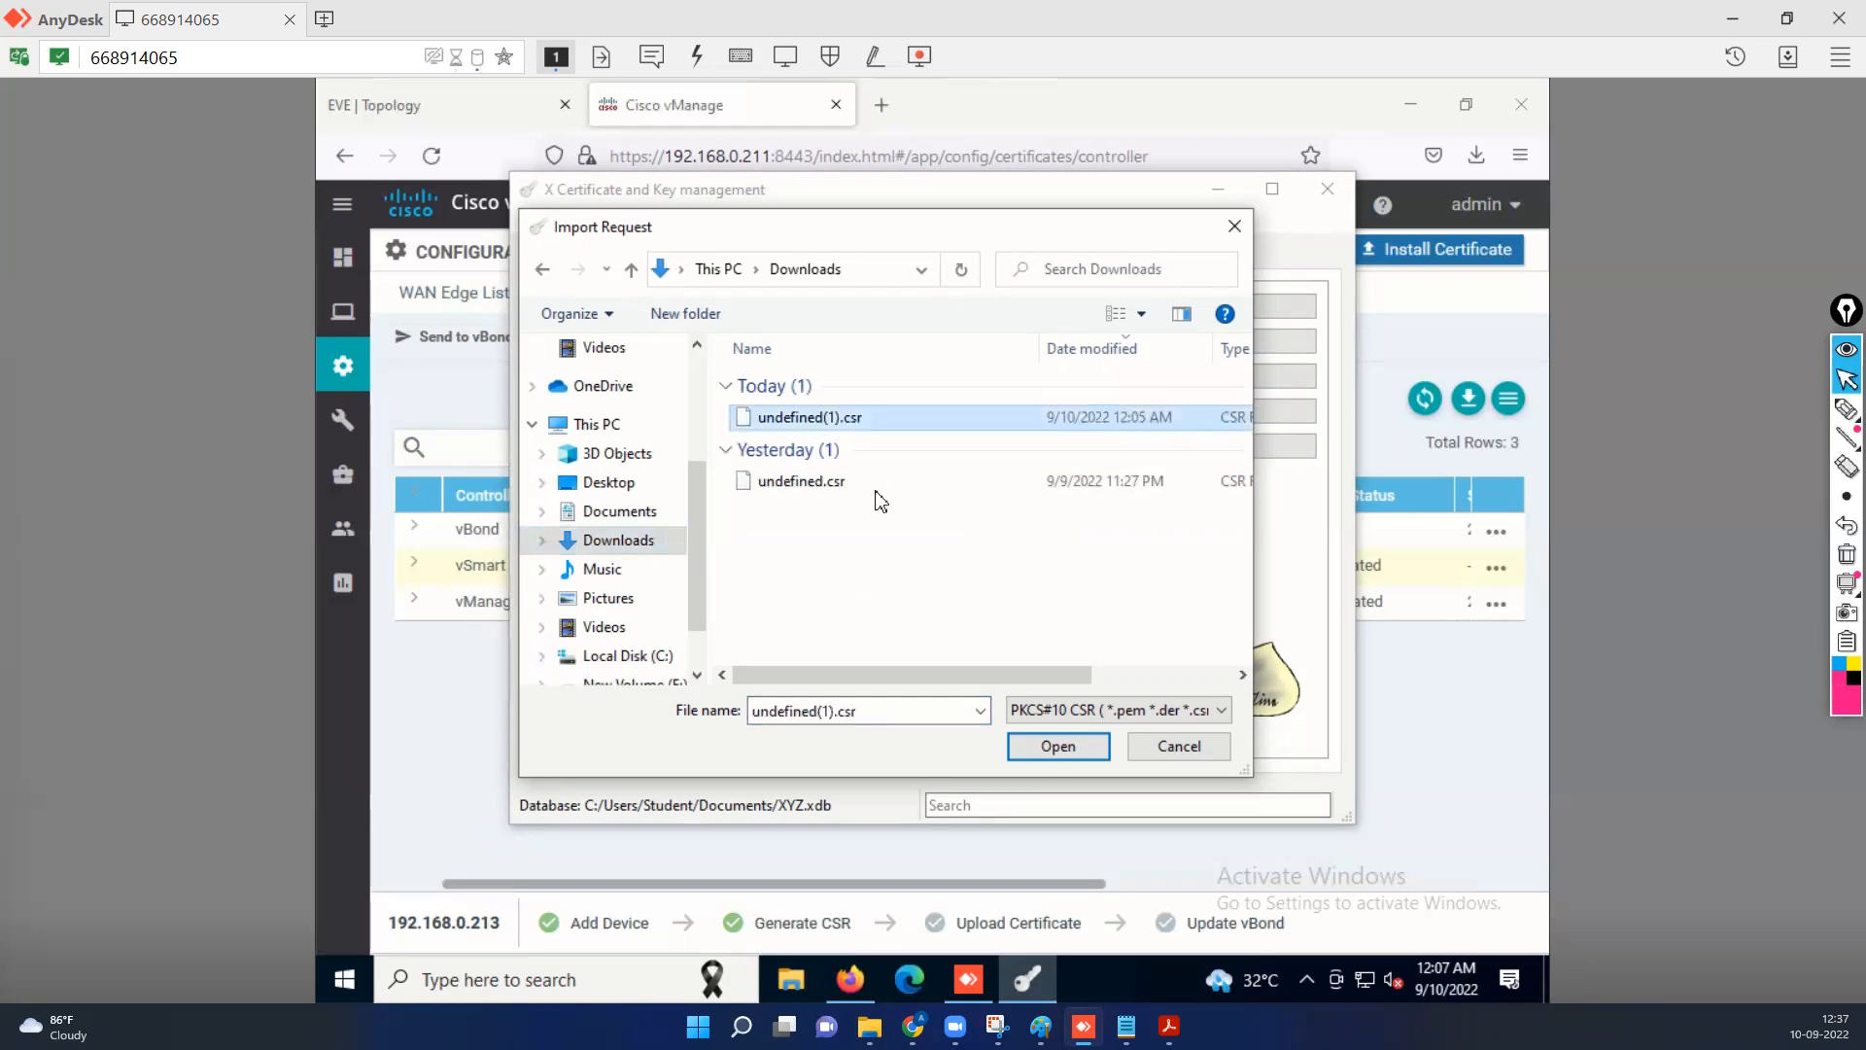
{"action": "left_click", "coordinate": [1054, 749]}
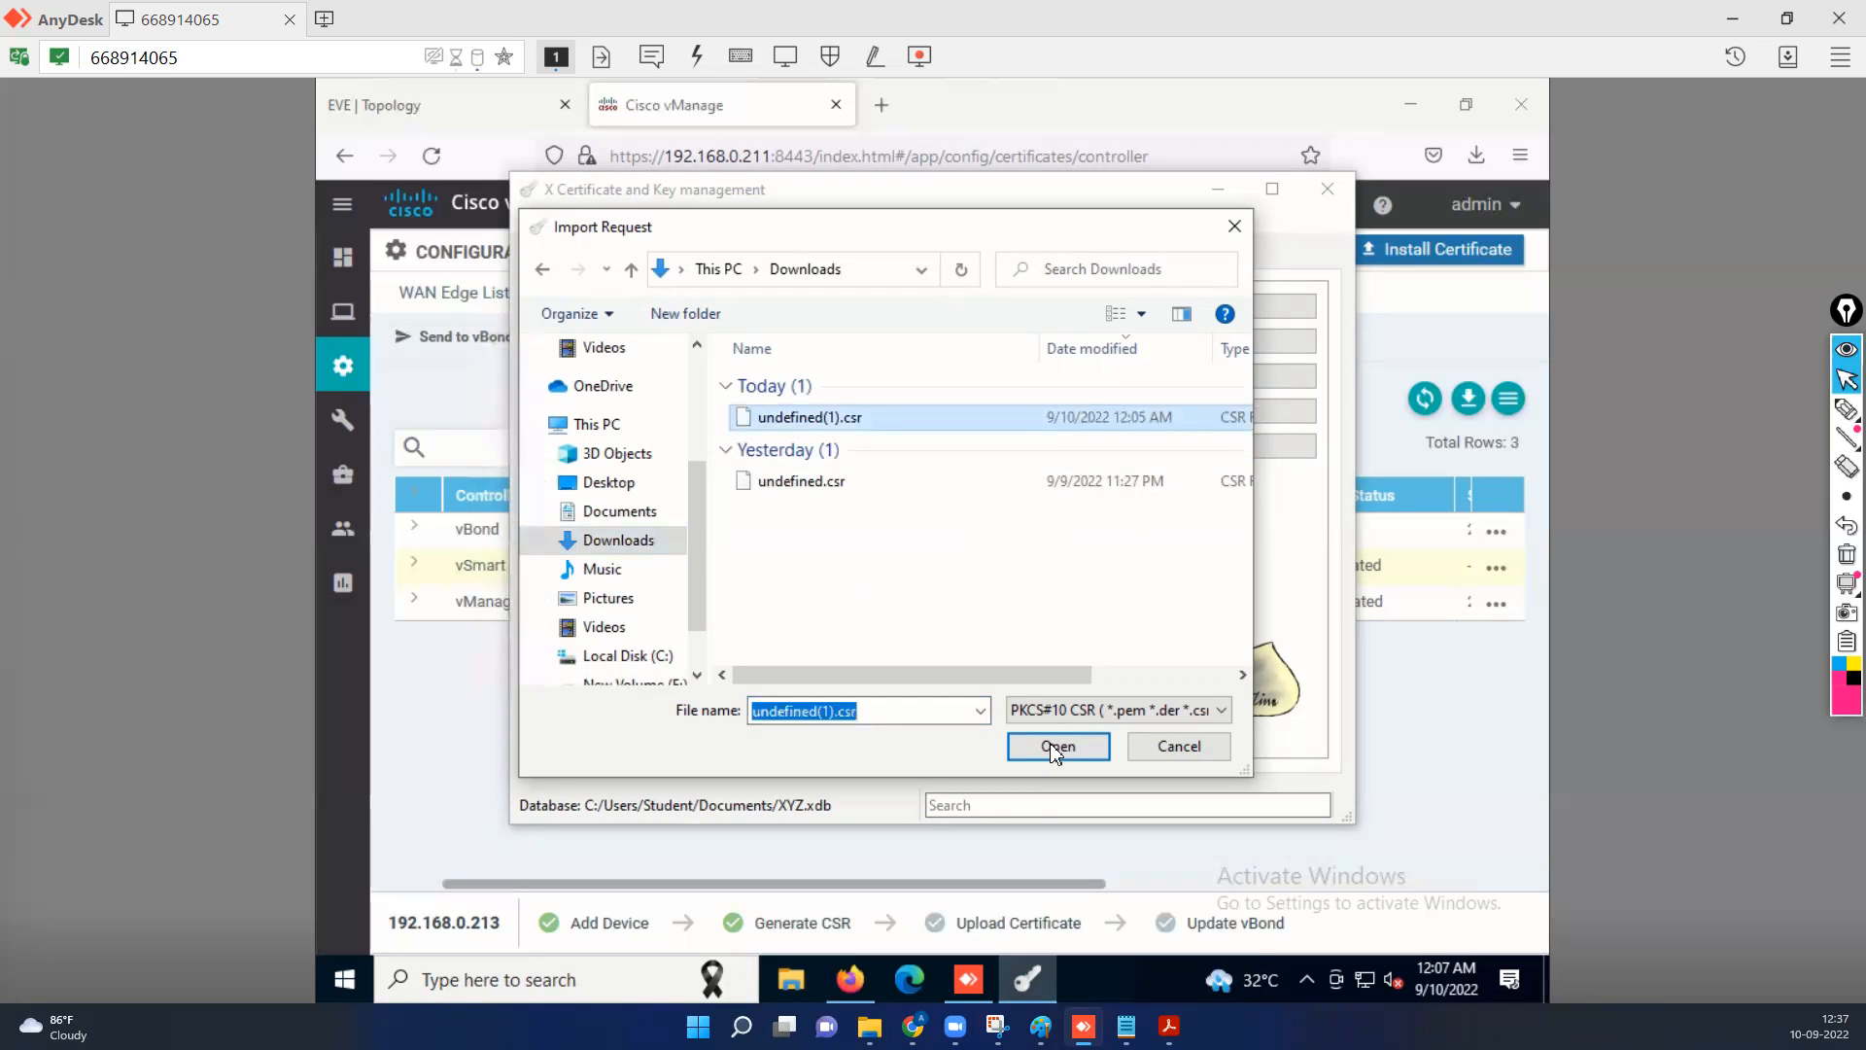
{"action": "left_click", "coordinate": [1079, 751]}
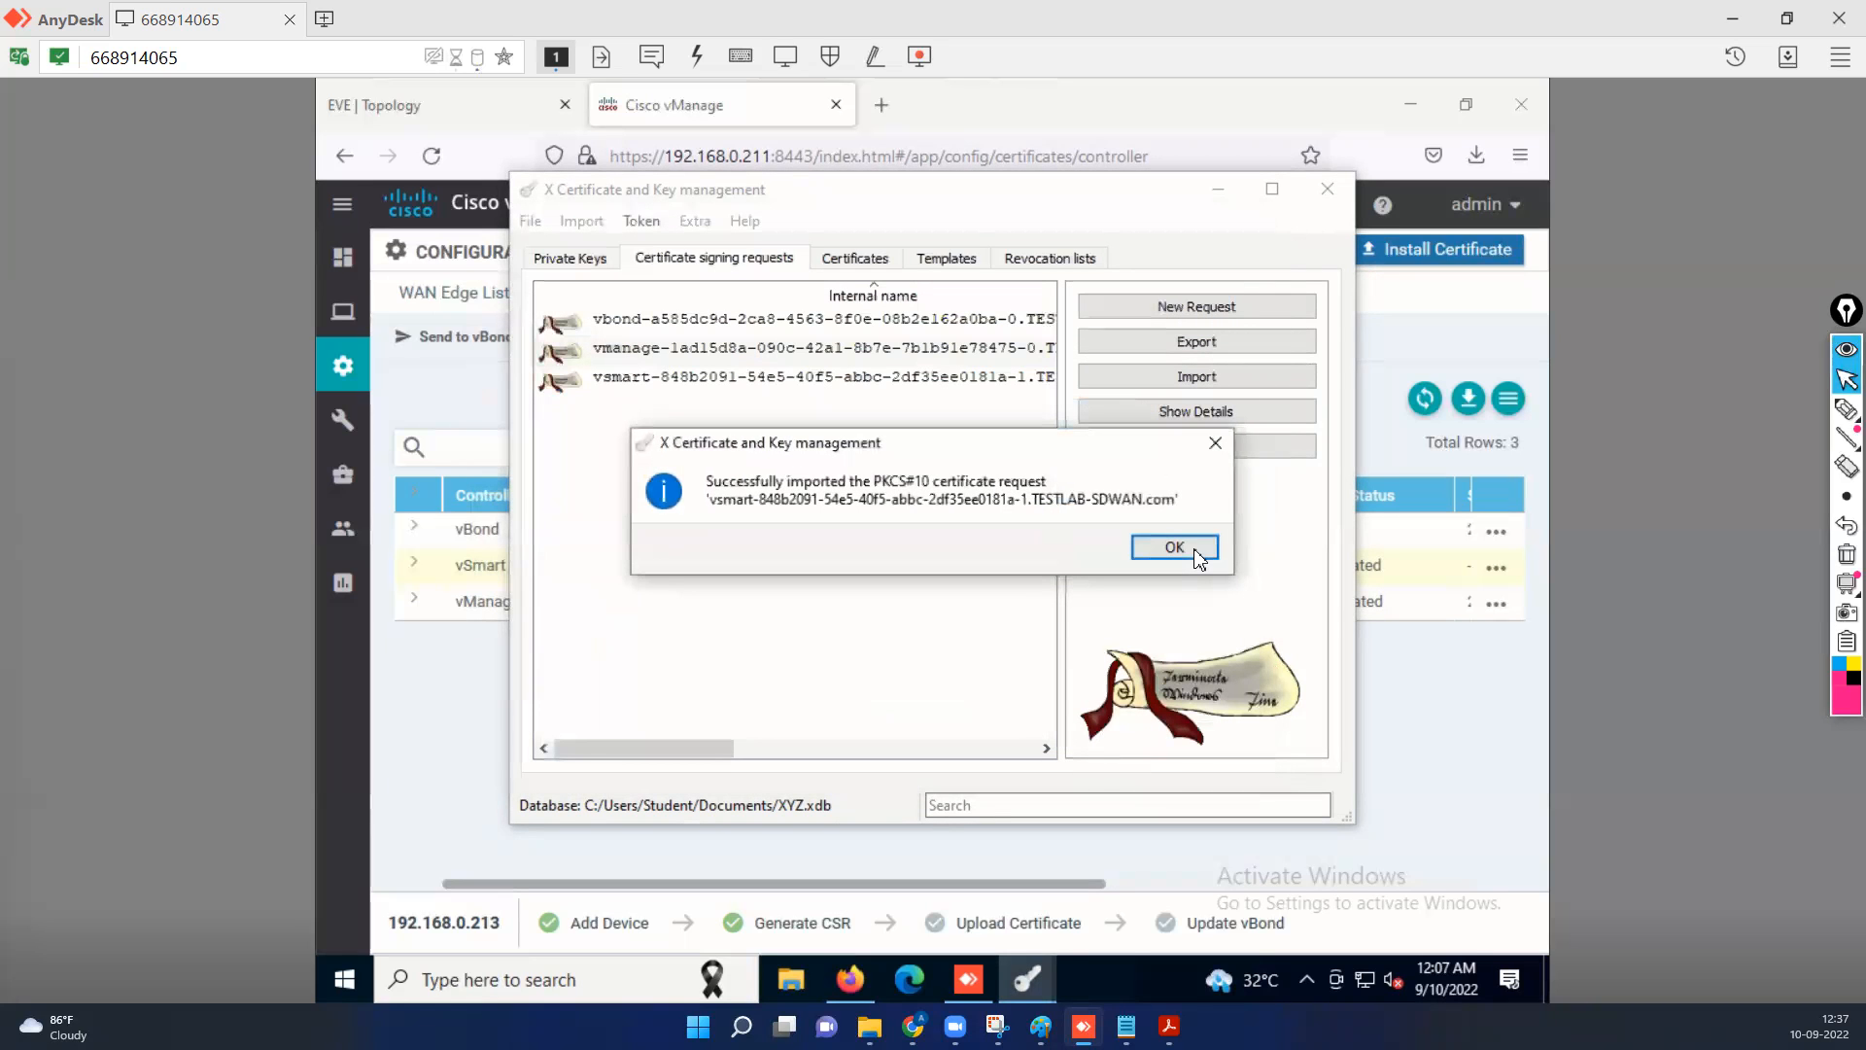
Dismiss the import message and start signing the imported vSmart request, using the RootCA certificate for signing.
{"action": "left_click", "coordinate": [1133, 561]}
{"action": "key", "text": "Return"}
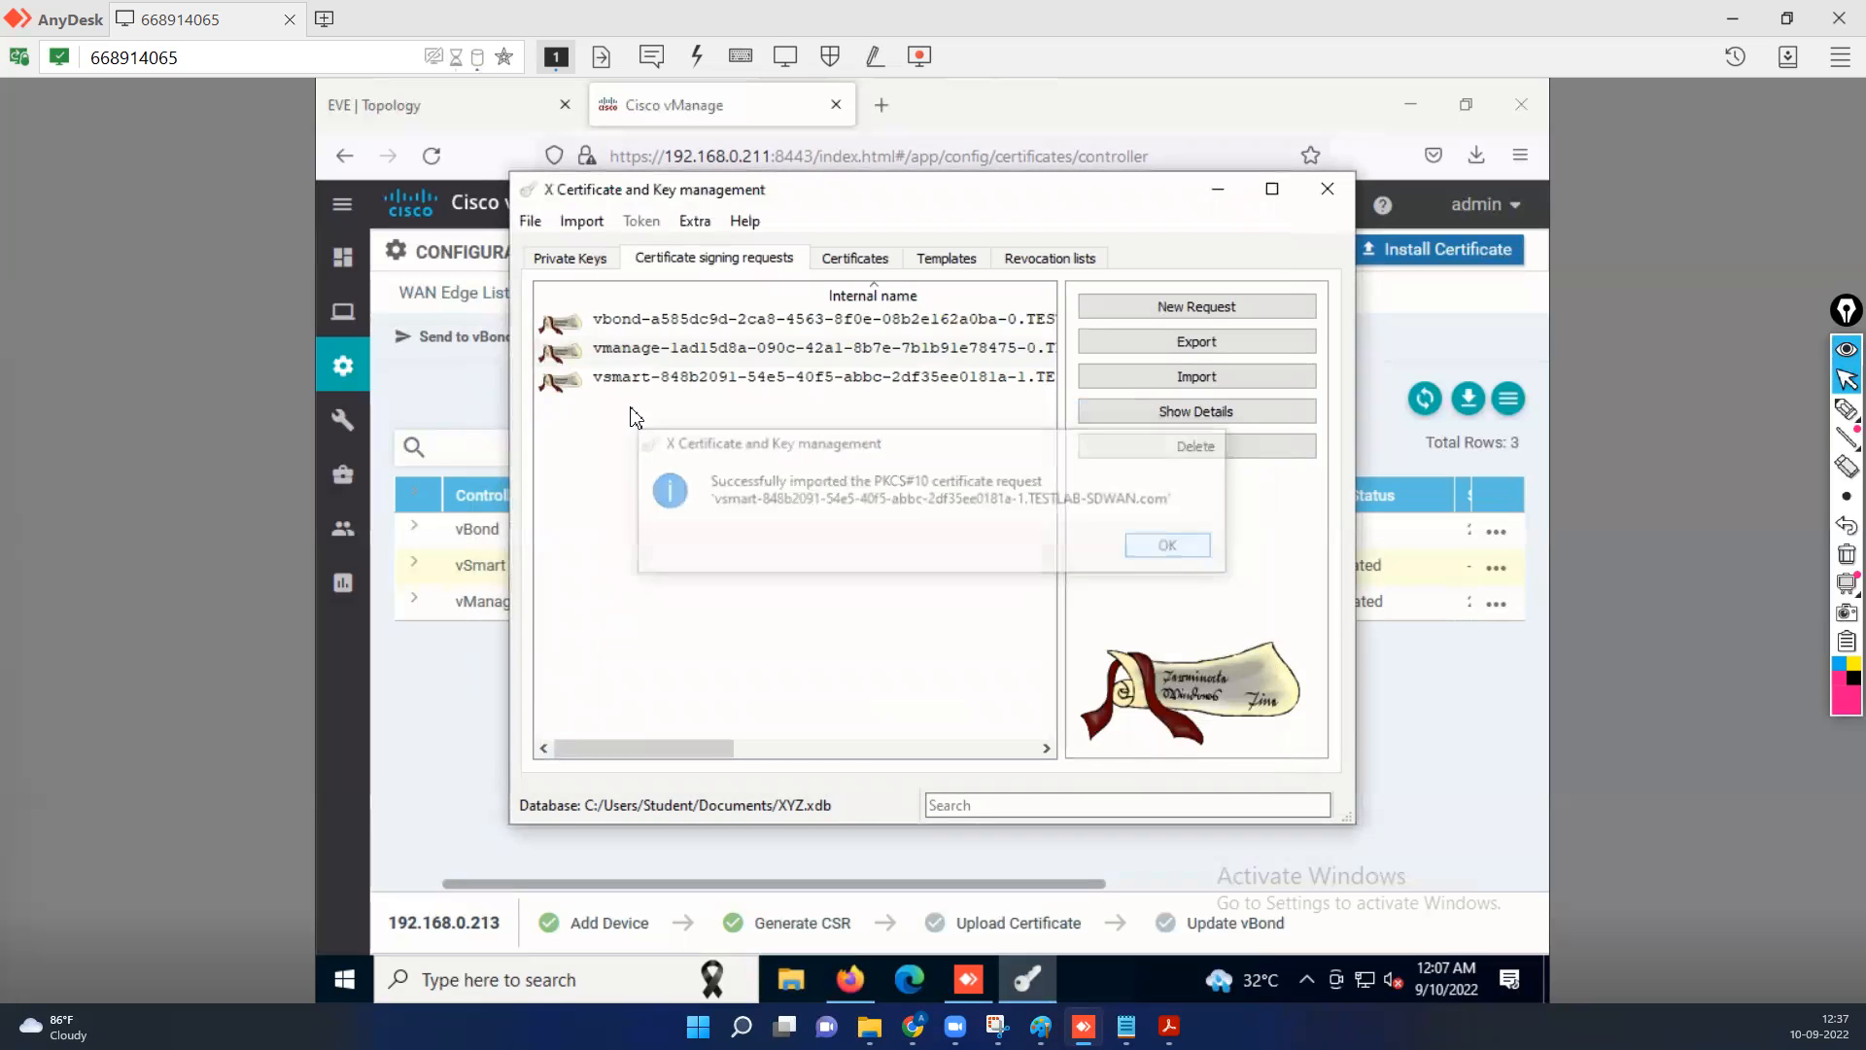
{"action": "left_click", "coordinate": [614, 383]}
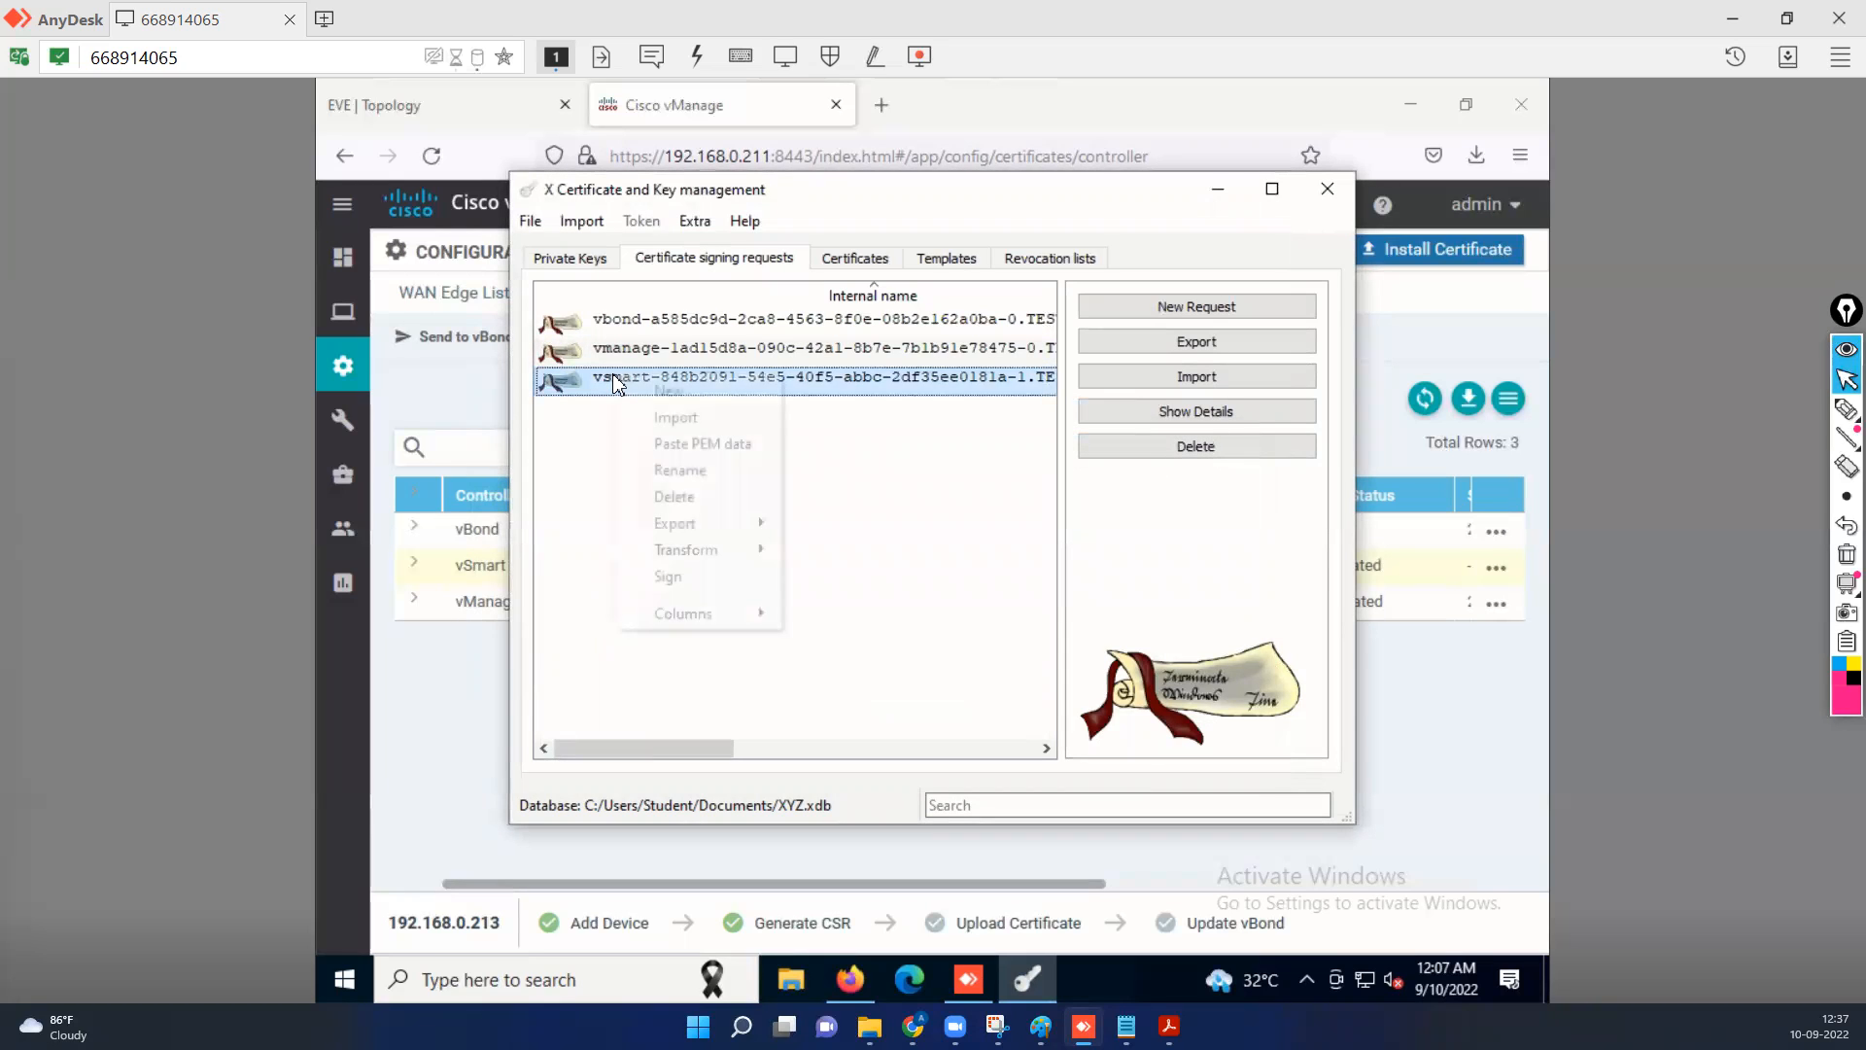
{"action": "right_click", "coordinate": [615, 383]}
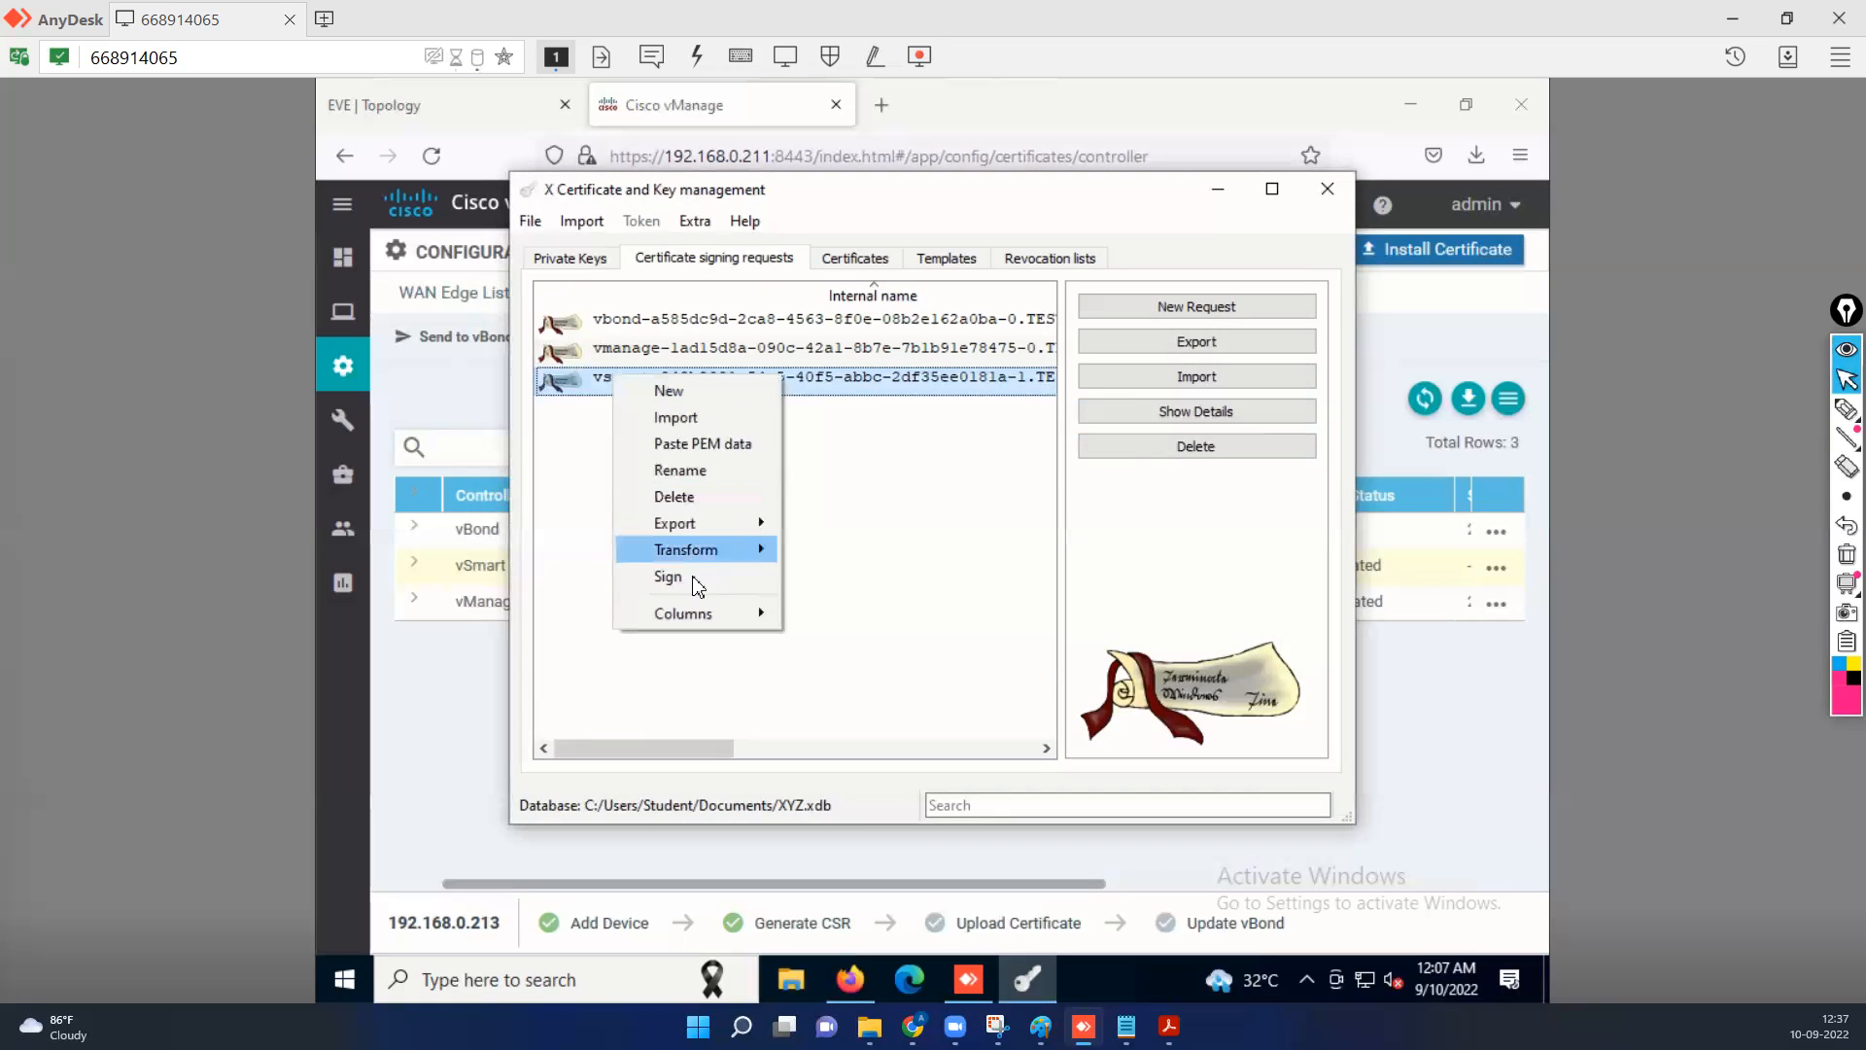
{"action": "left_click", "coordinate": [677, 580]}
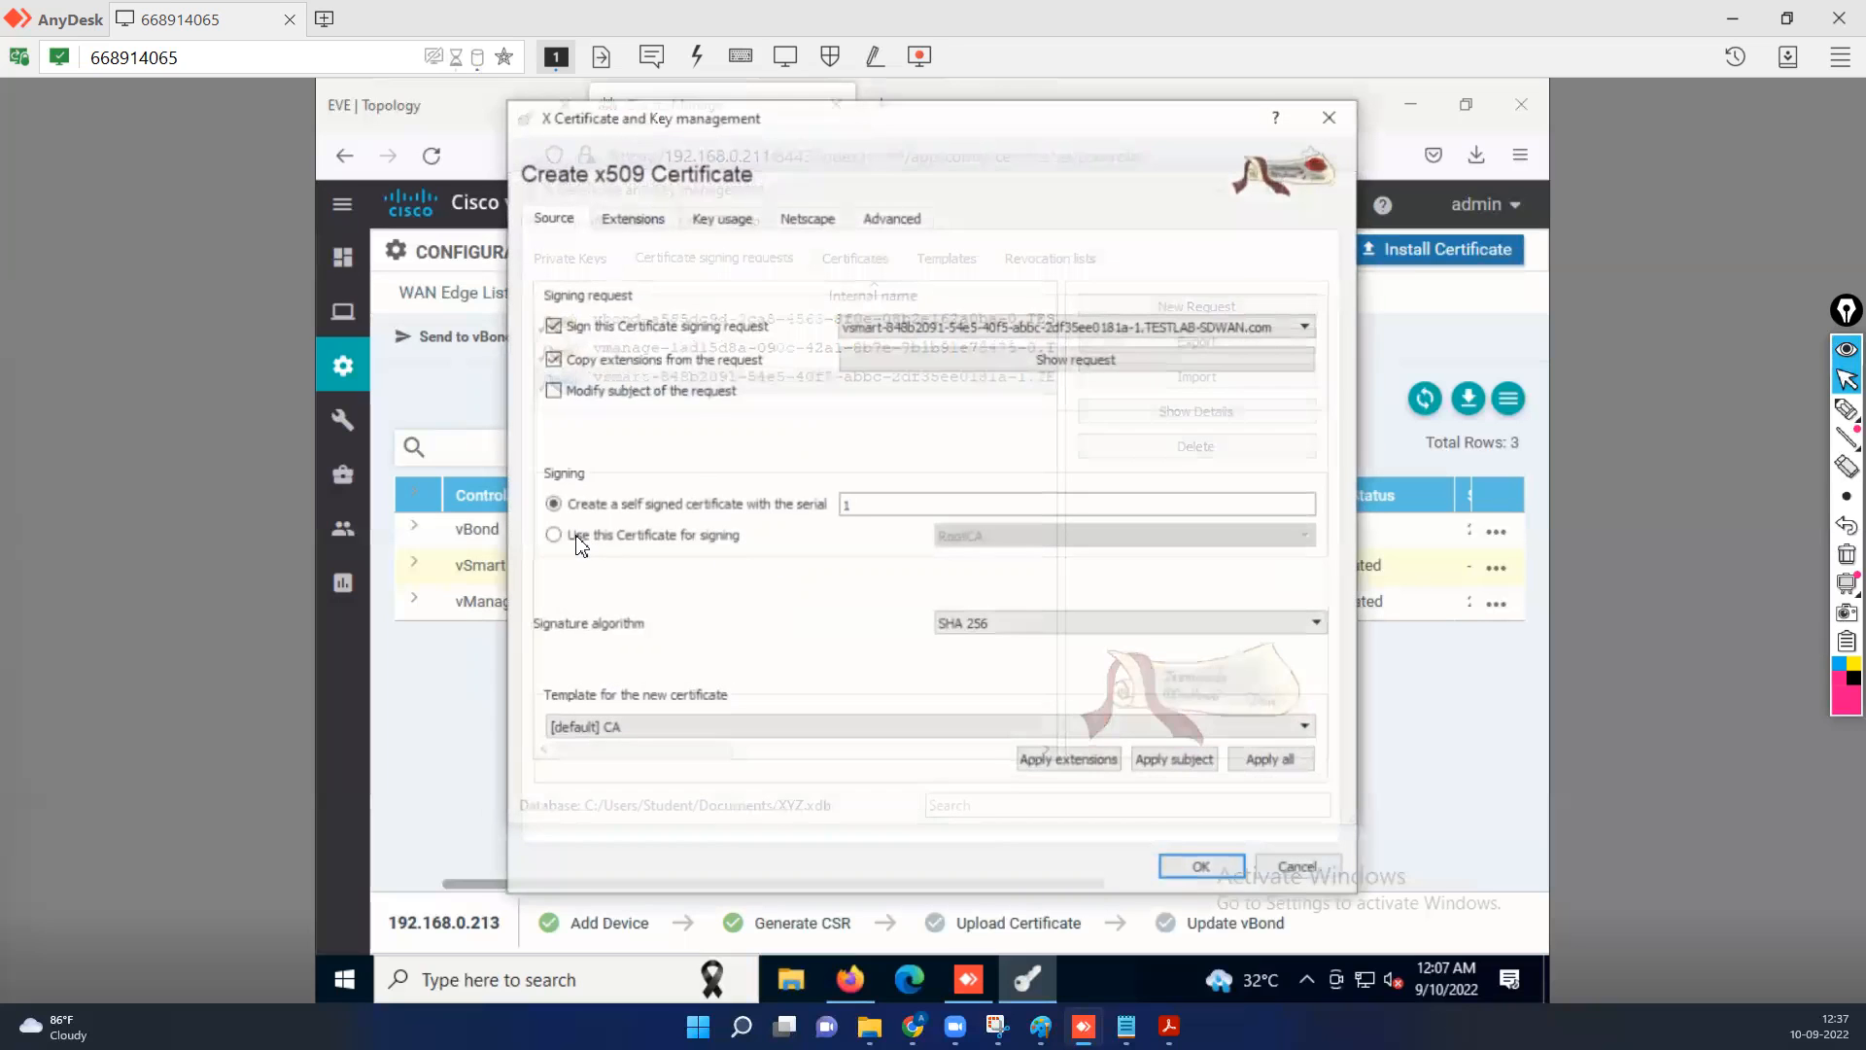
{"action": "left_click", "coordinate": [700, 532]}
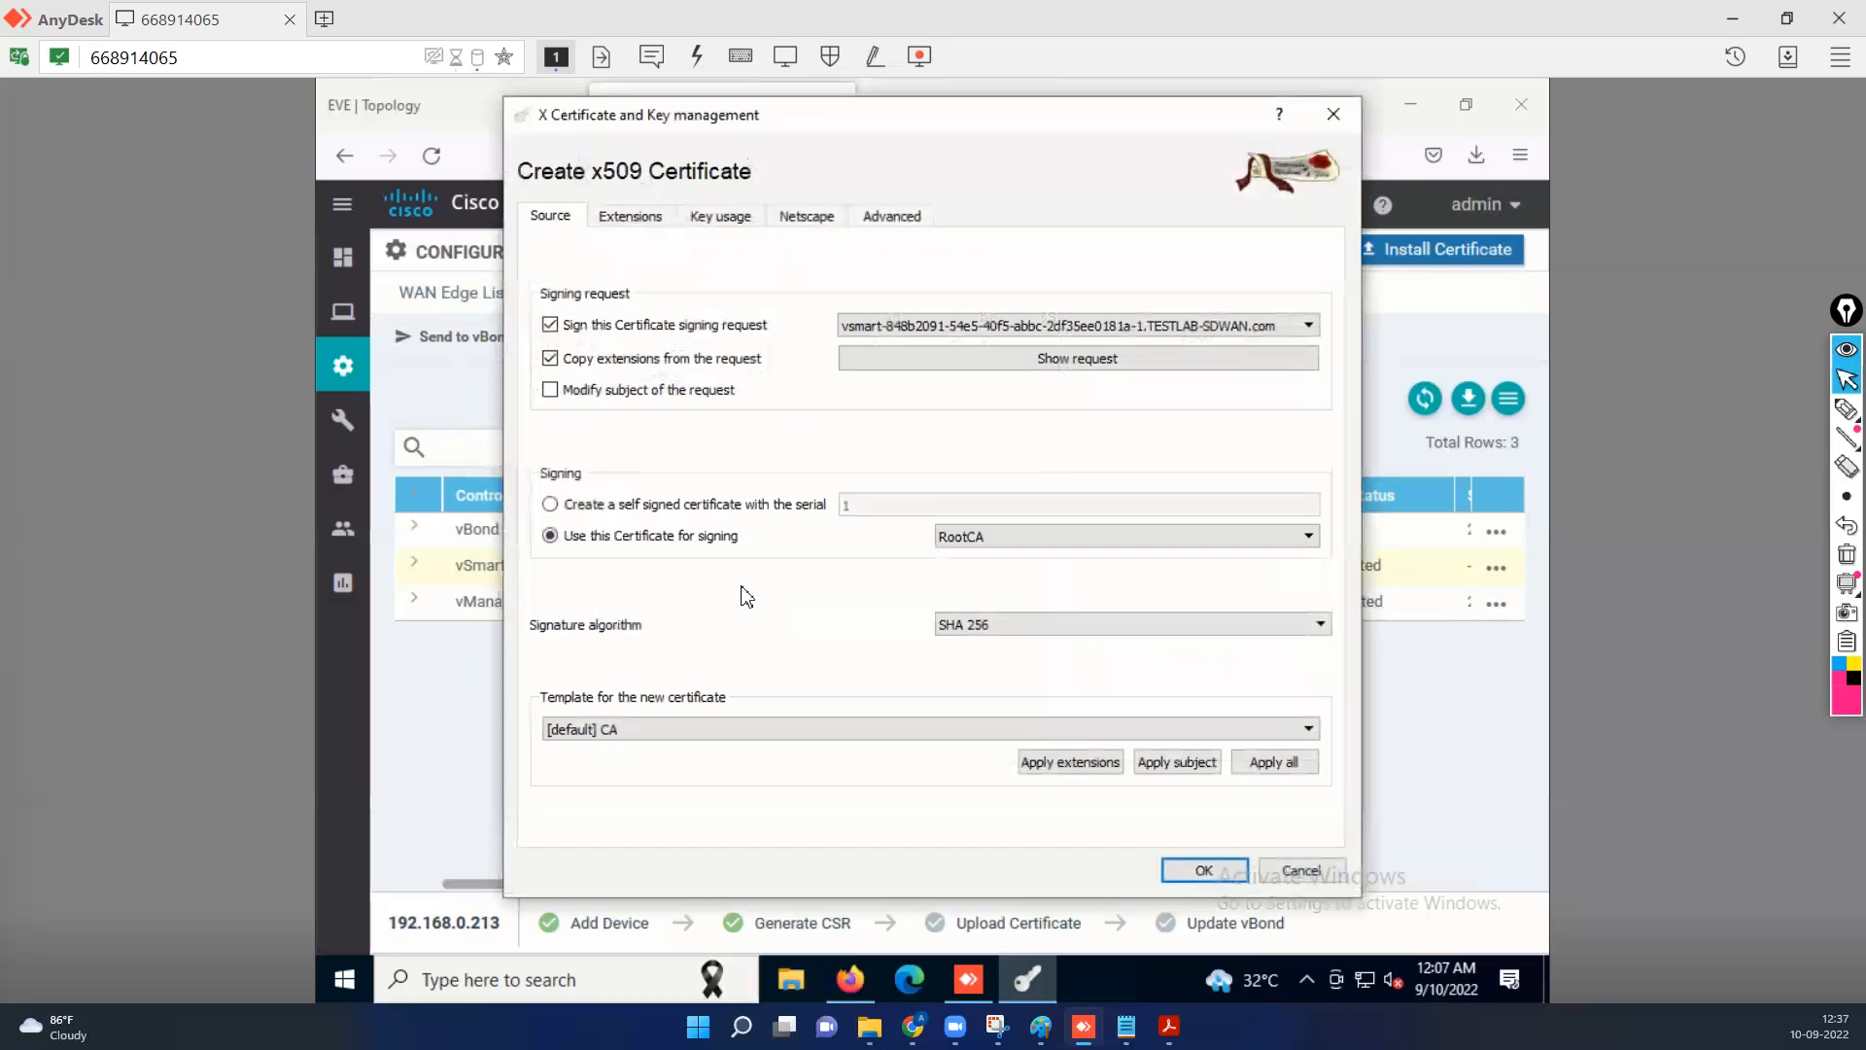
Choose the [default] HTTPS_server template for the new certificate and apply its extensions, subject, and all settings.
{"action": "left_click", "coordinate": [738, 731]}
{"action": "left_click", "coordinate": [703, 779]}
{"action": "left_click", "coordinate": [1094, 764]}
{"action": "left_click", "coordinate": [1185, 764]}
{"action": "left_click", "coordinate": [1285, 766]}
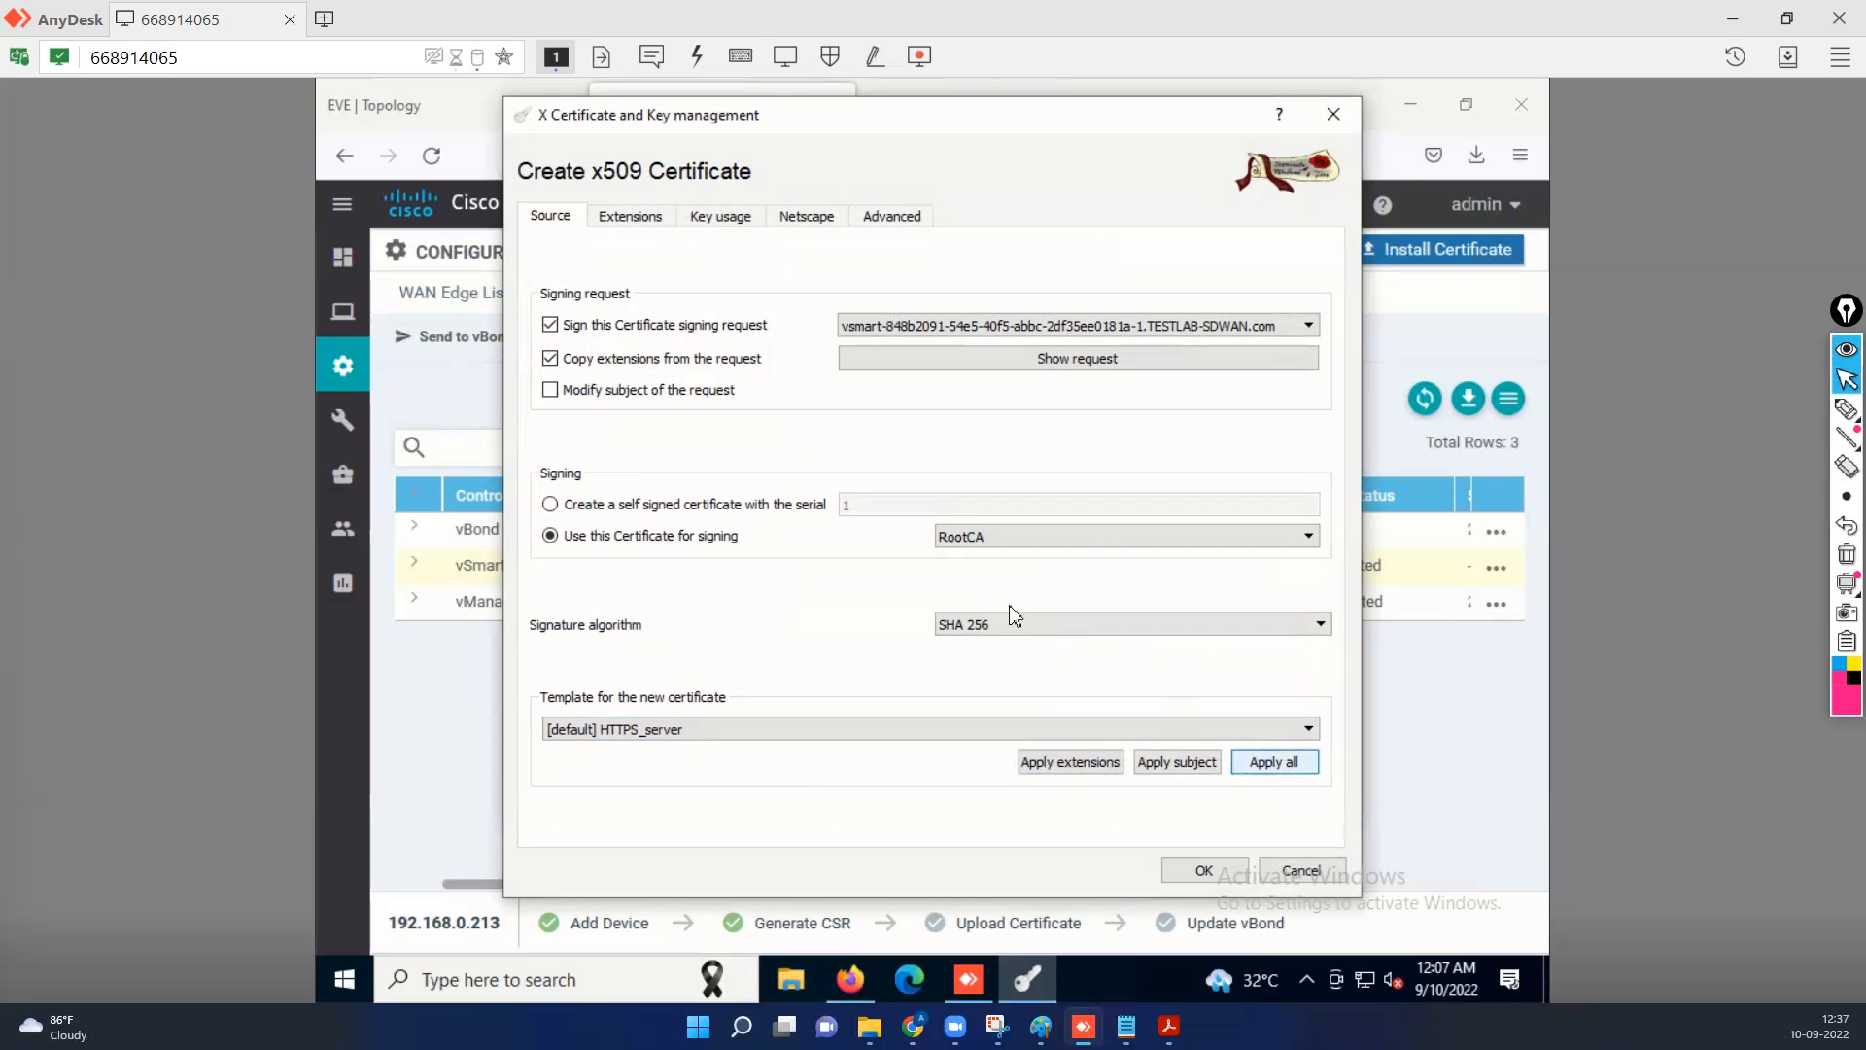
Set the certificate validity to local time, apply the 365-day range, and create the signed vSmart certificate.
{"action": "left_click", "coordinate": [646, 217]}
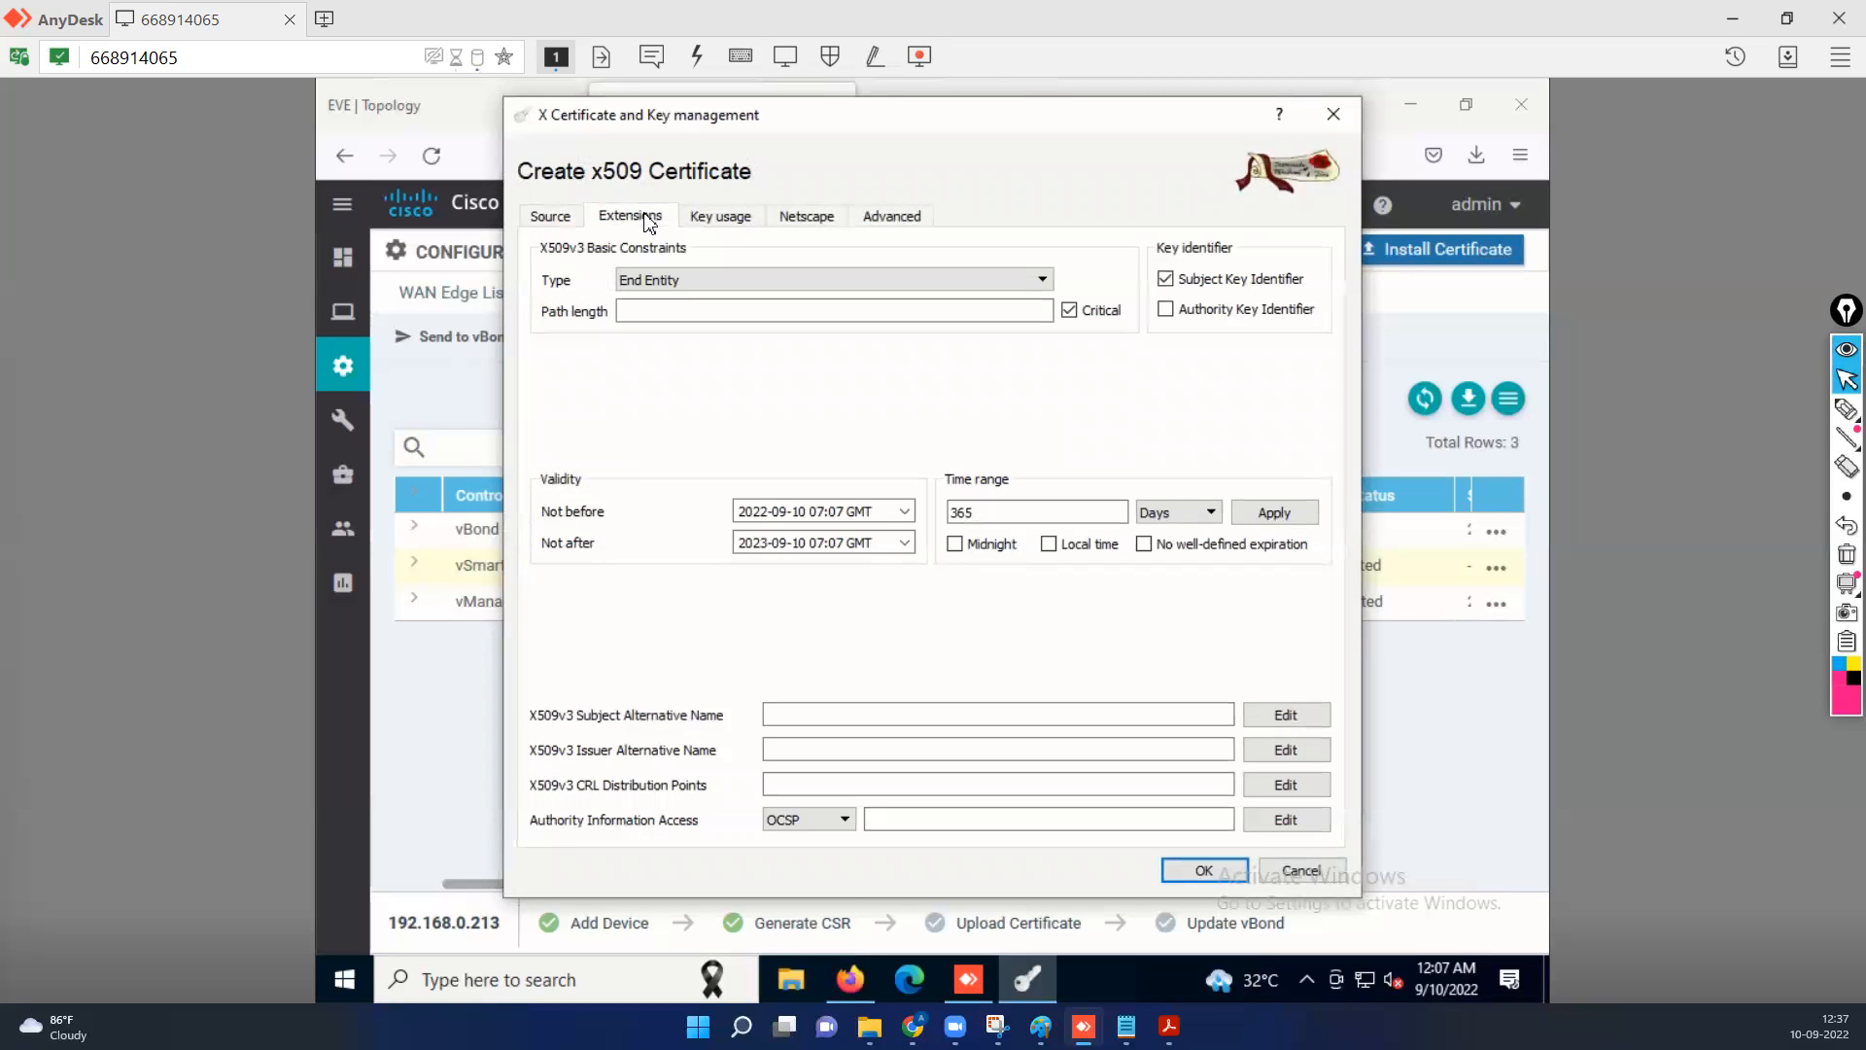
{"action": "left_click", "coordinate": [1050, 544]}
{"action": "left_click", "coordinate": [1259, 519]}
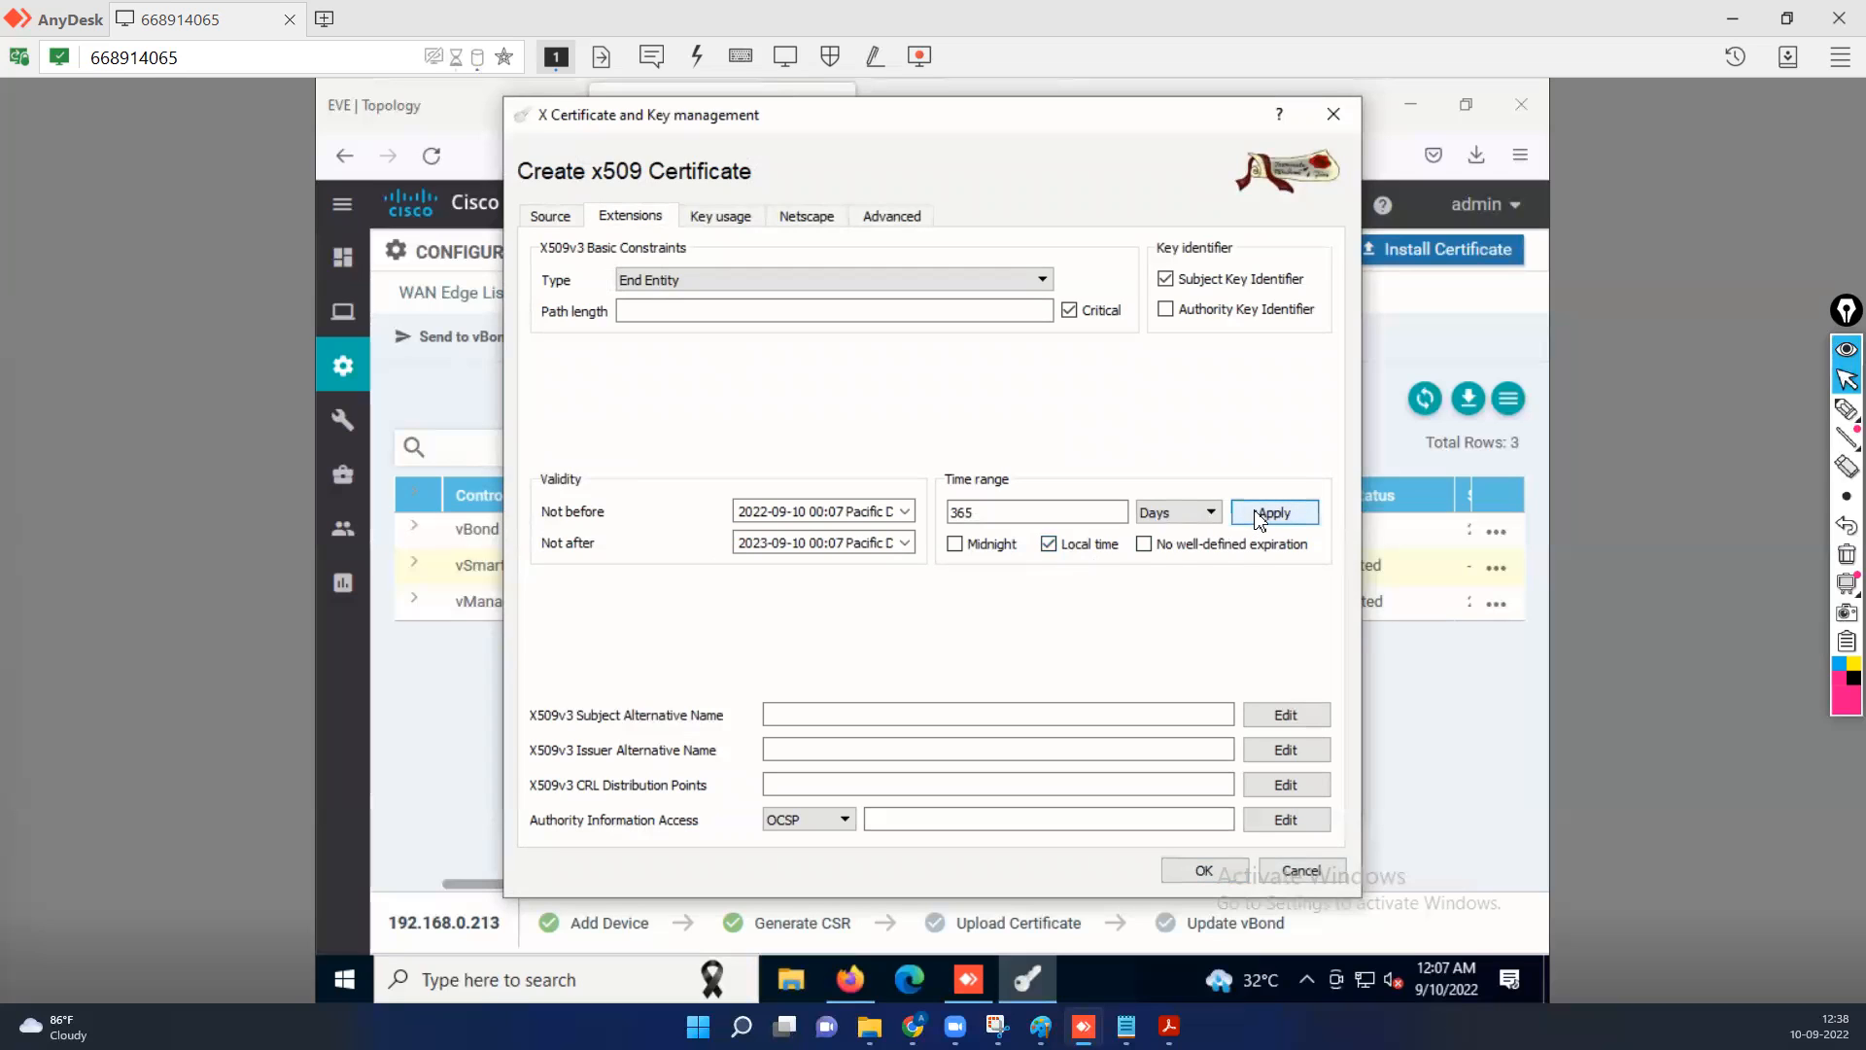
{"action": "left_click", "coordinate": [1187, 872]}
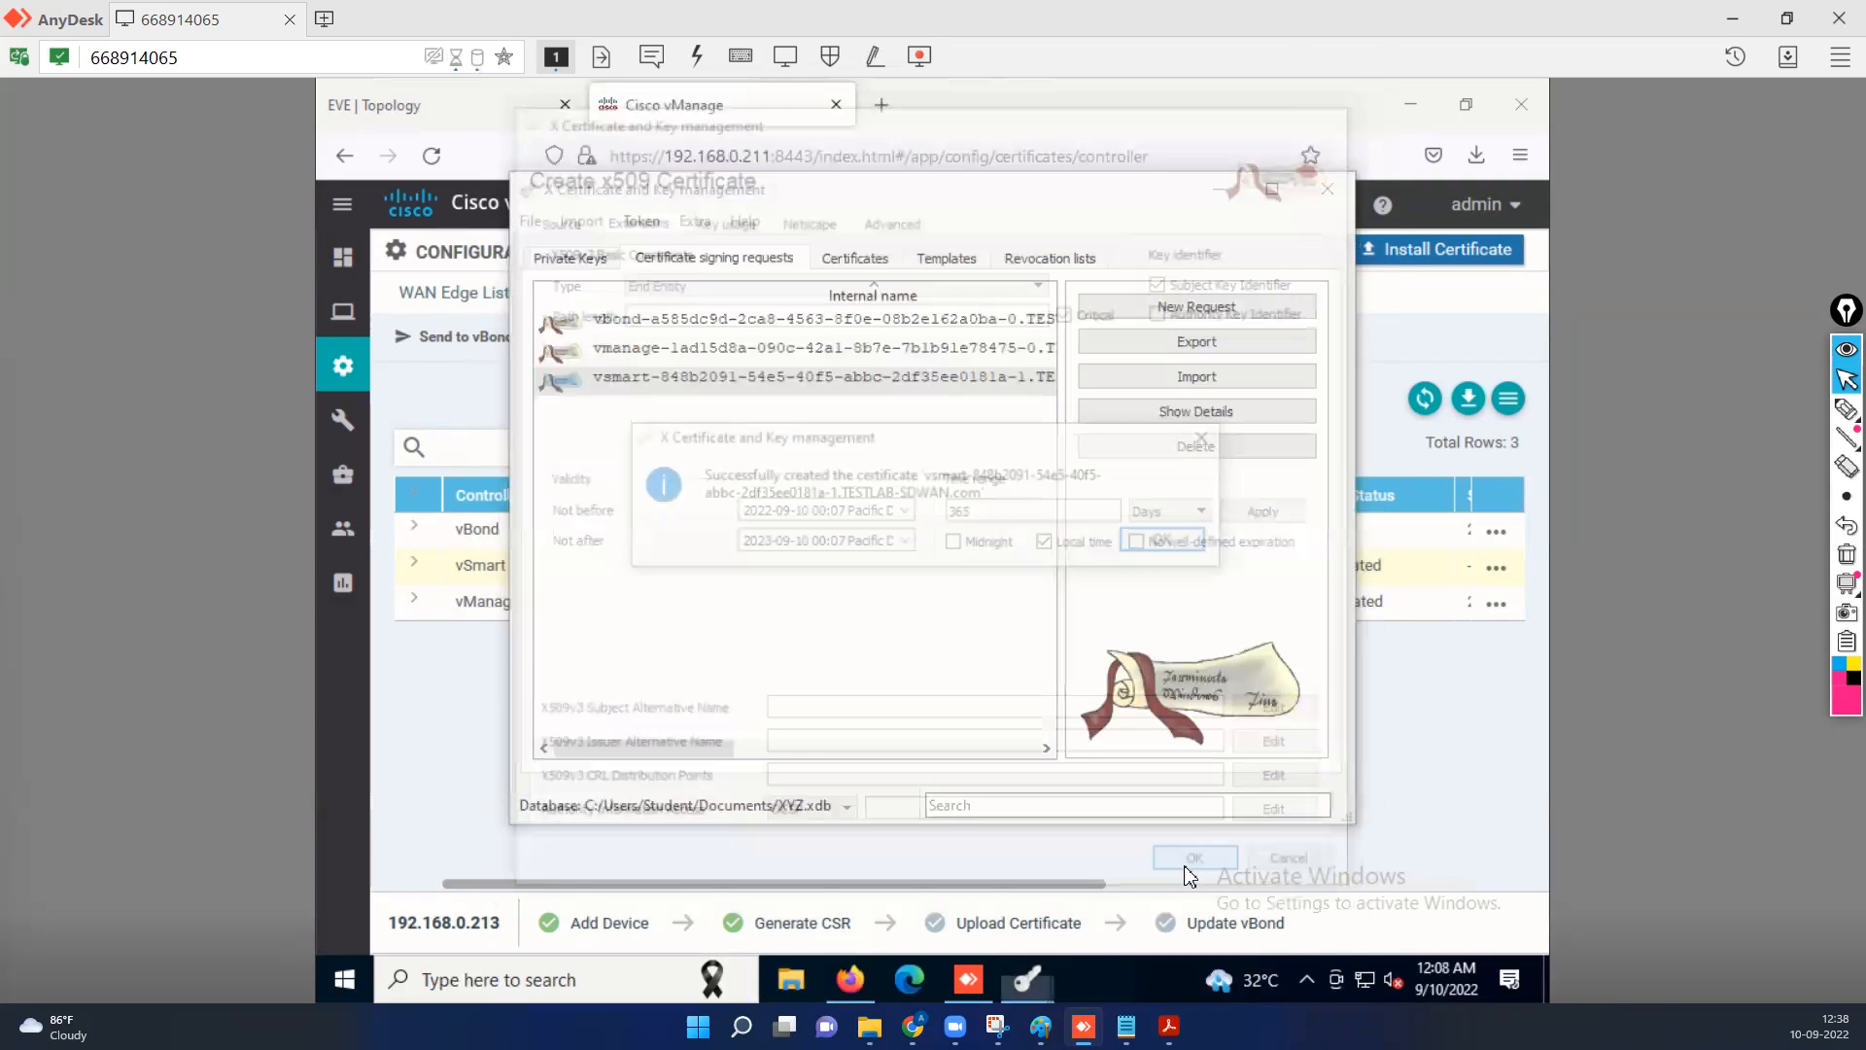
{"action": "left_click", "coordinate": [1162, 545]}
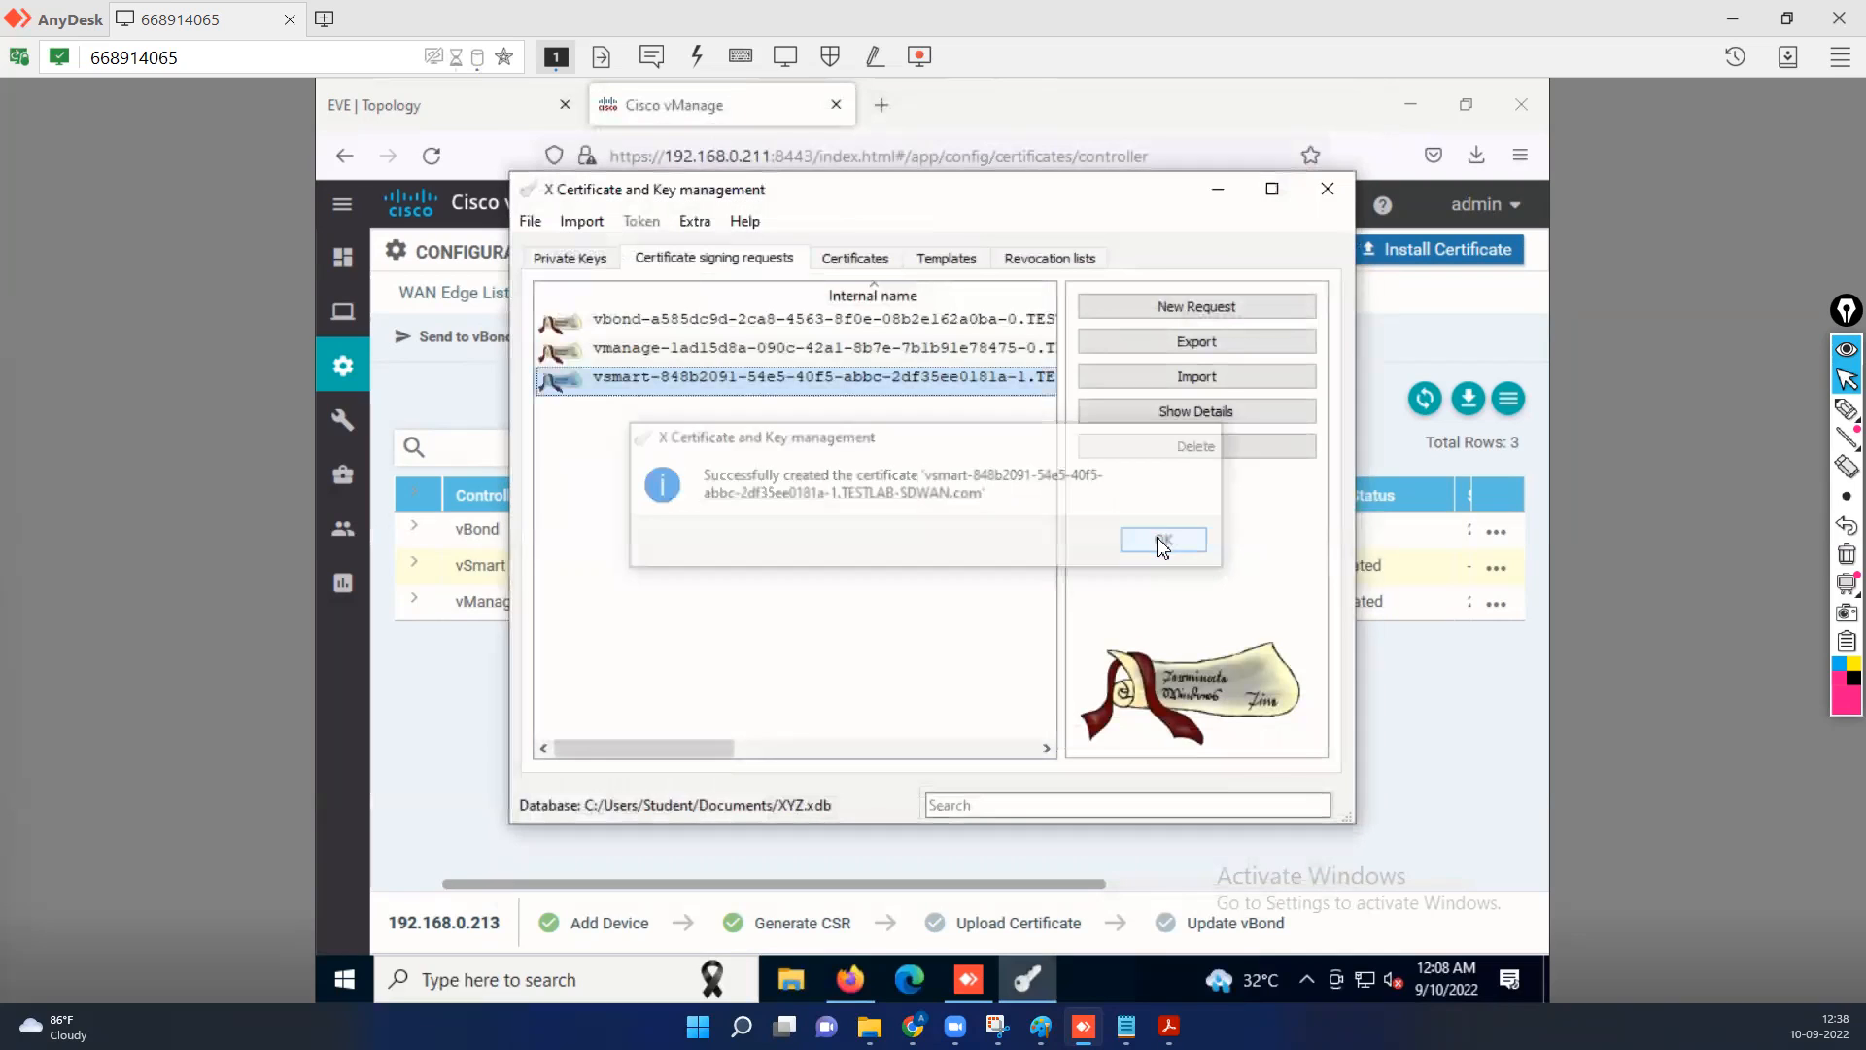
Export the signed vSmart certificate under RootCA to the clipboard.
{"action": "left_click", "coordinate": [855, 260]}
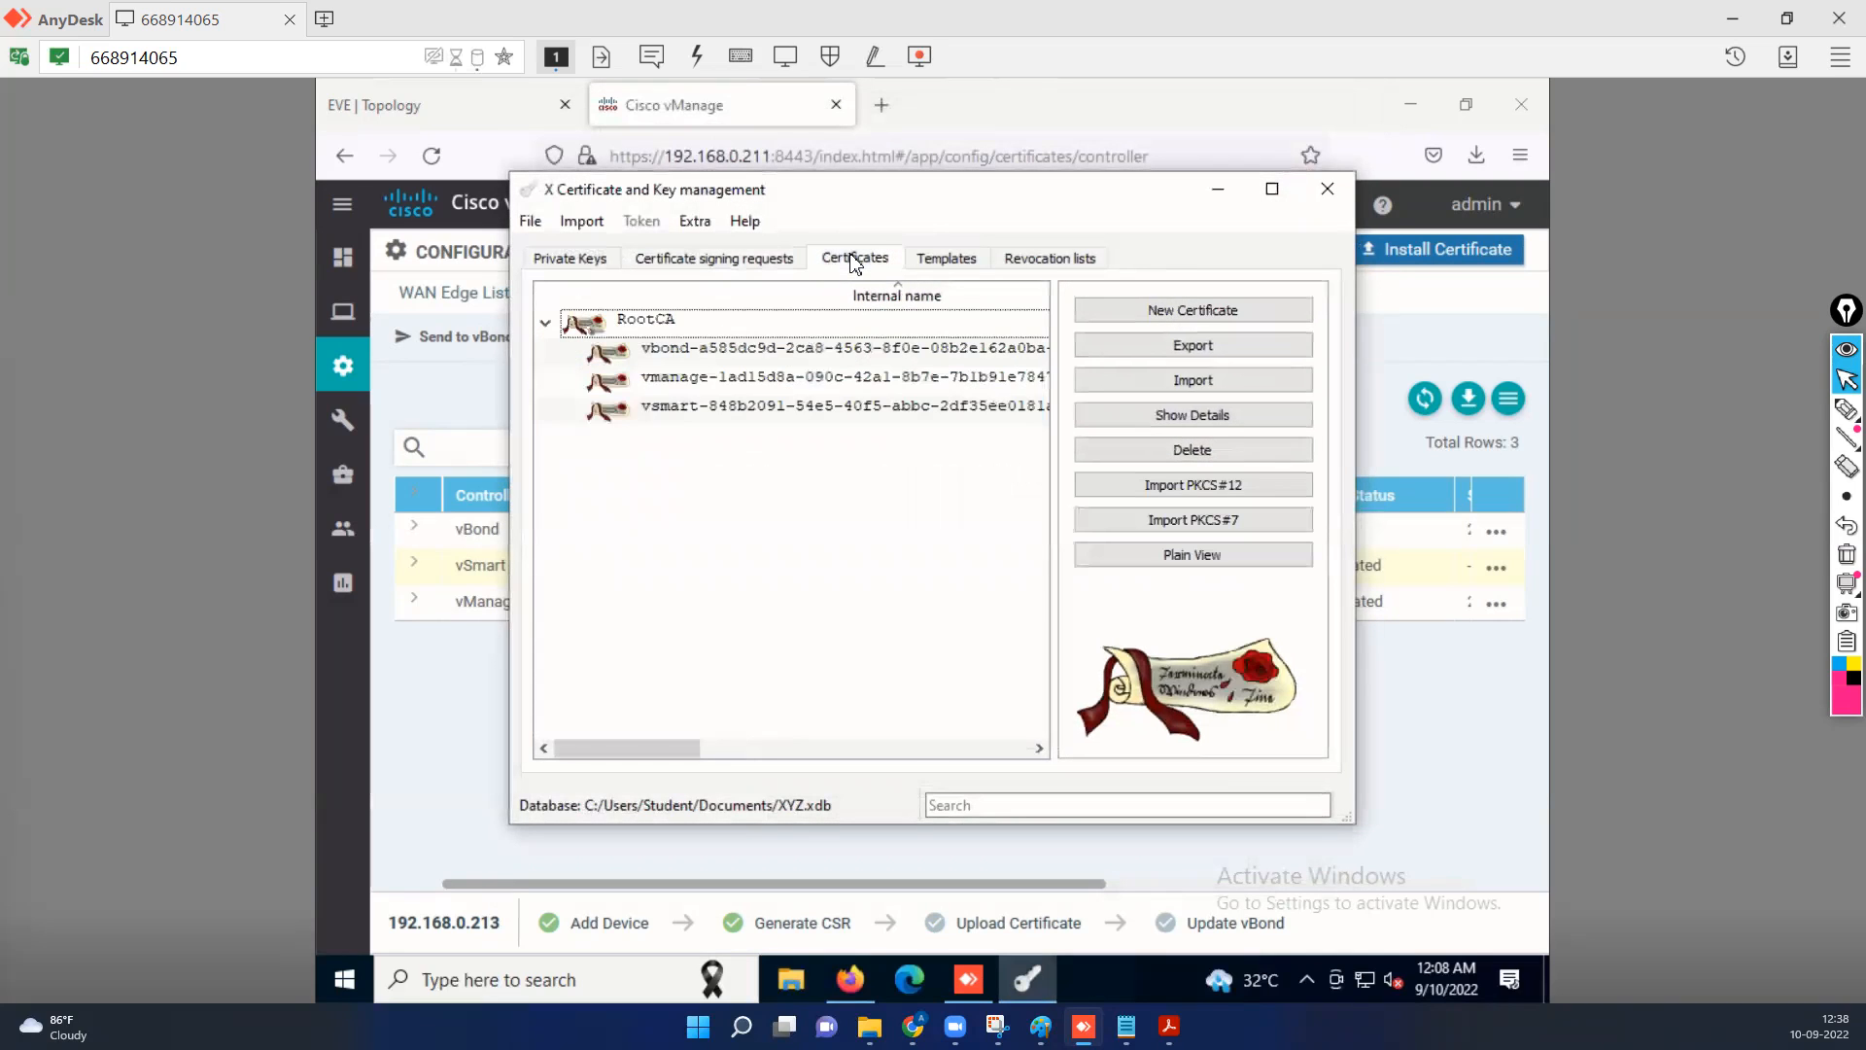
{"action": "left_click", "coordinate": [677, 407]}
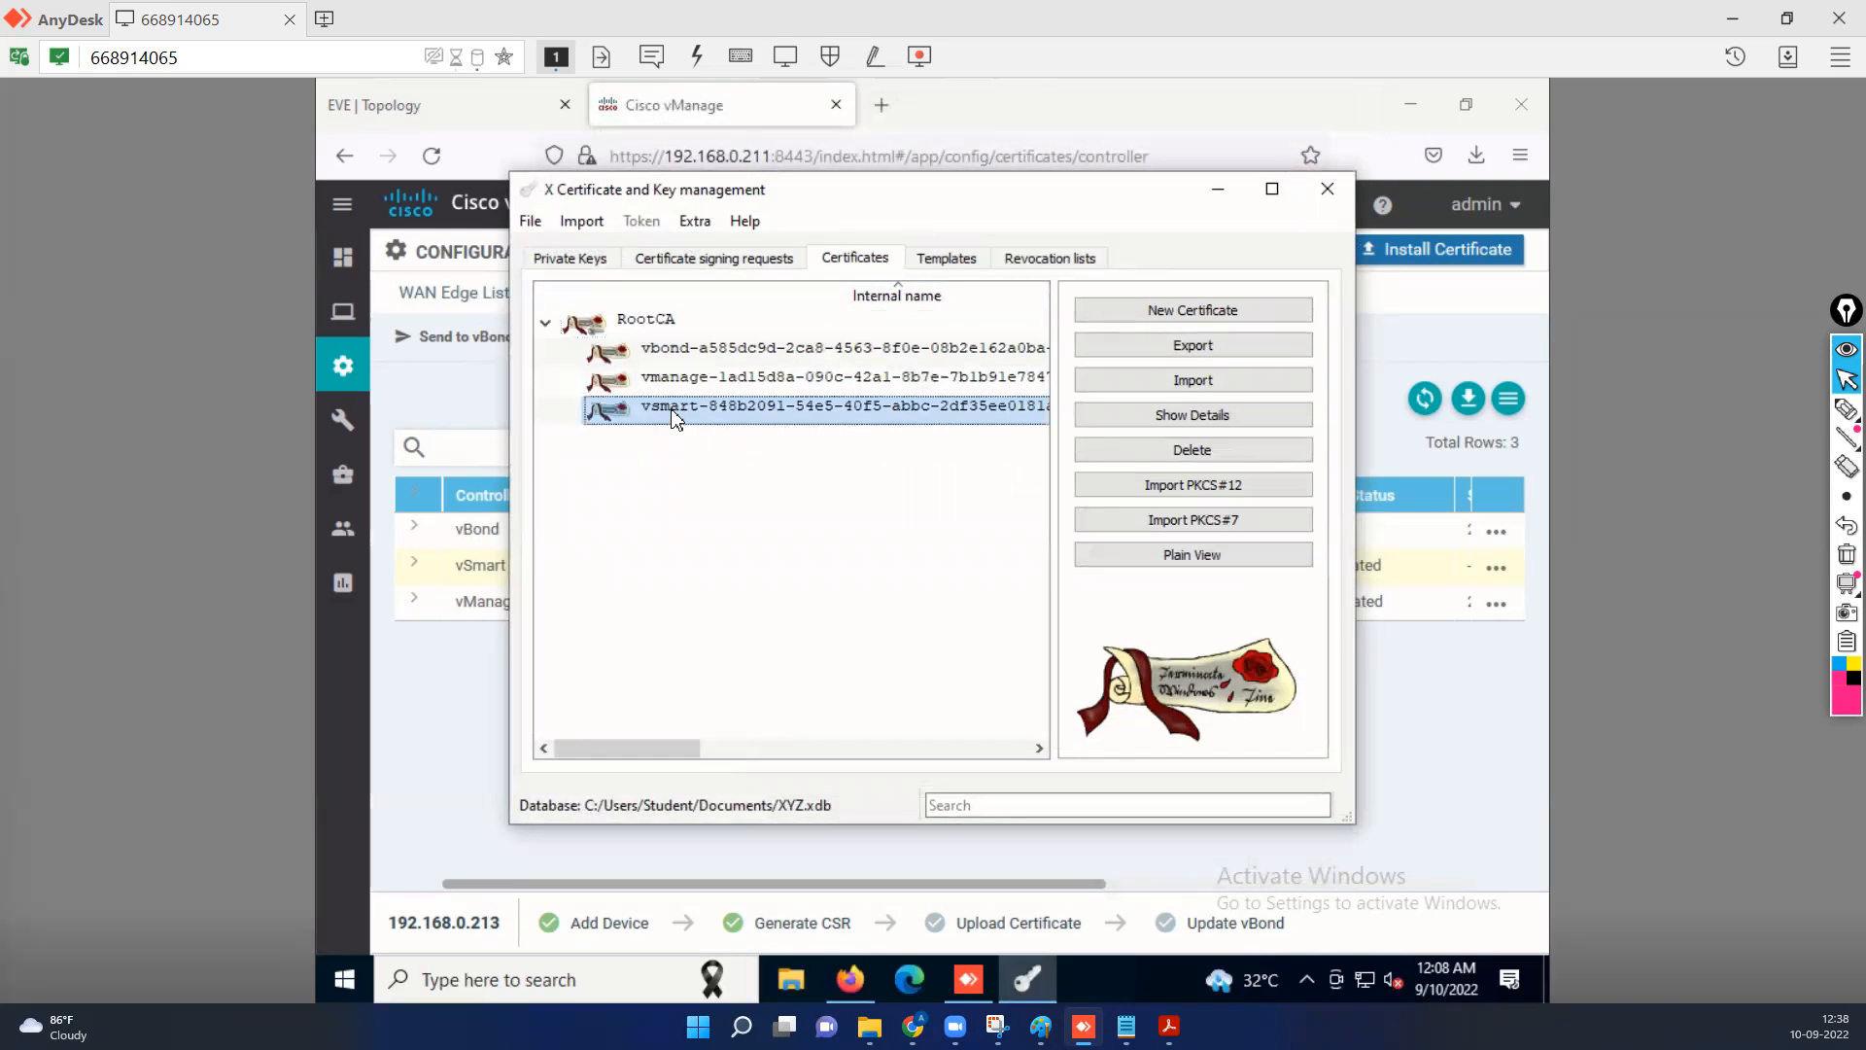
{"action": "right_click", "coordinate": [677, 420]}
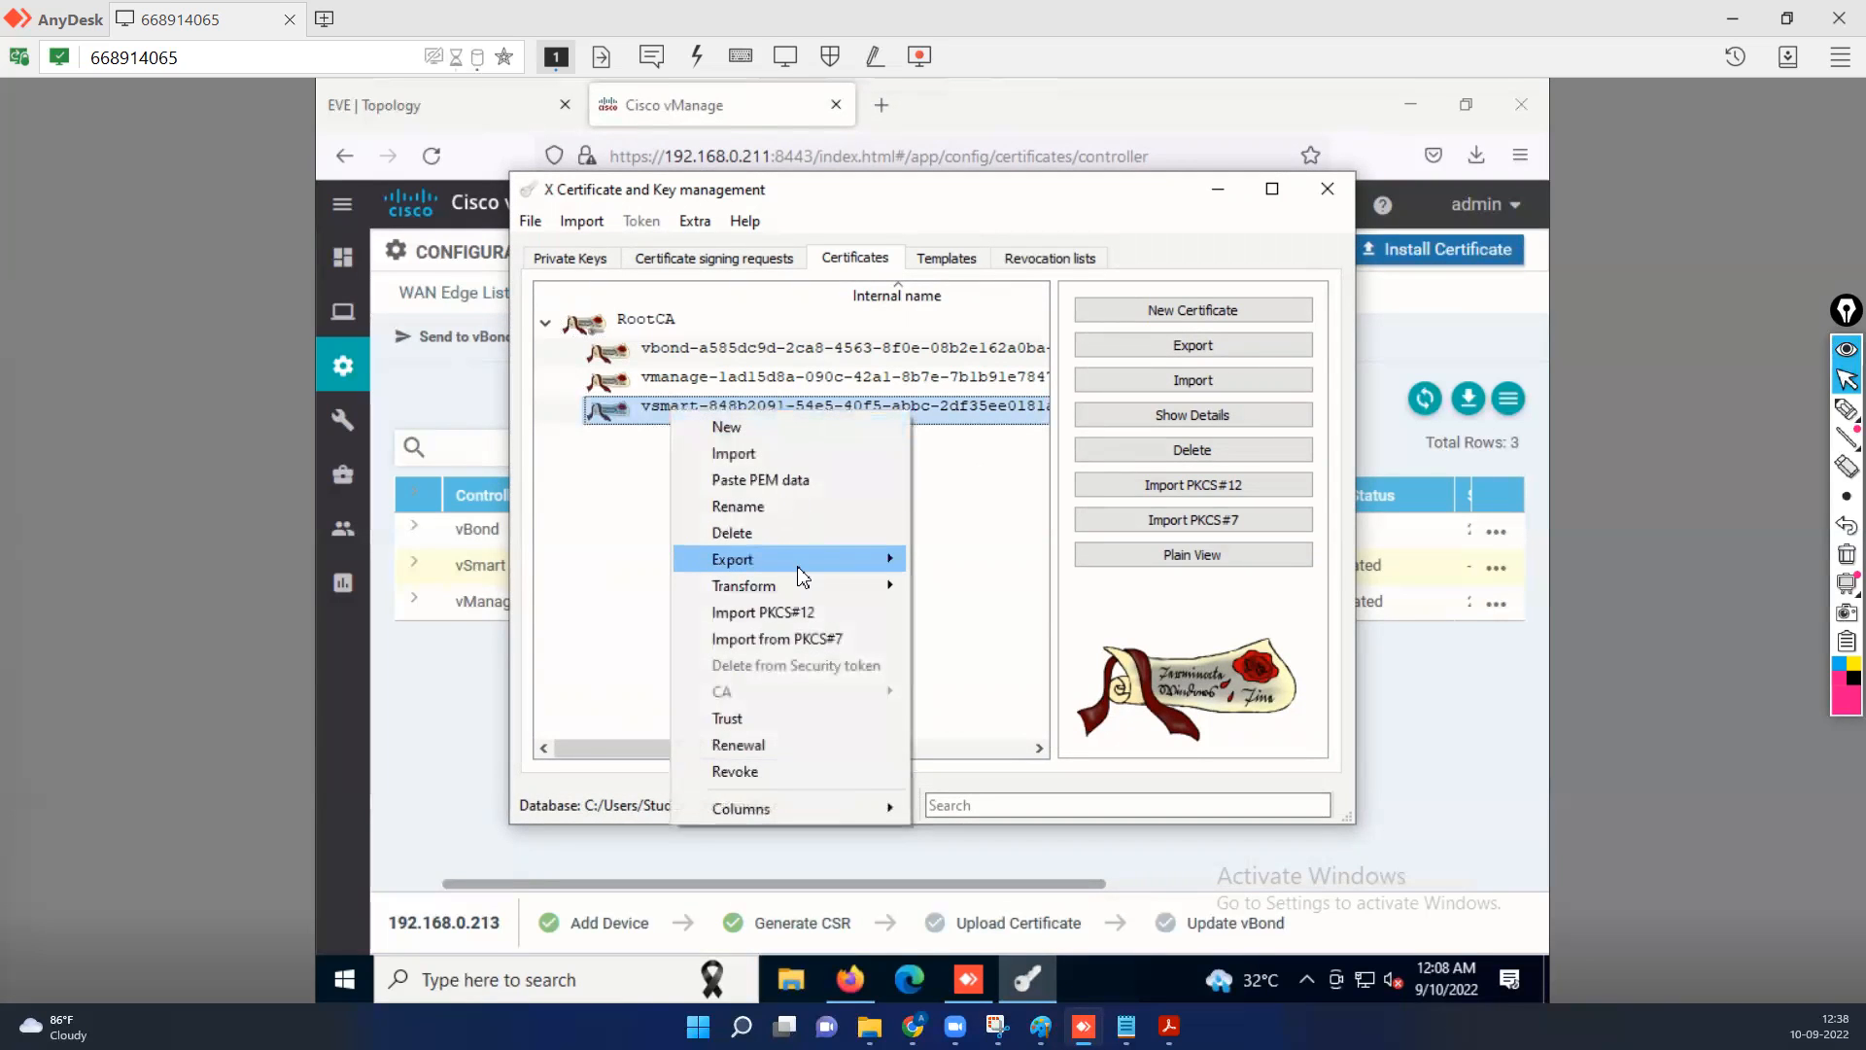
{"action": "mouse_move", "coordinate": [795, 568]}
{"action": "left_click", "coordinate": [960, 569]}
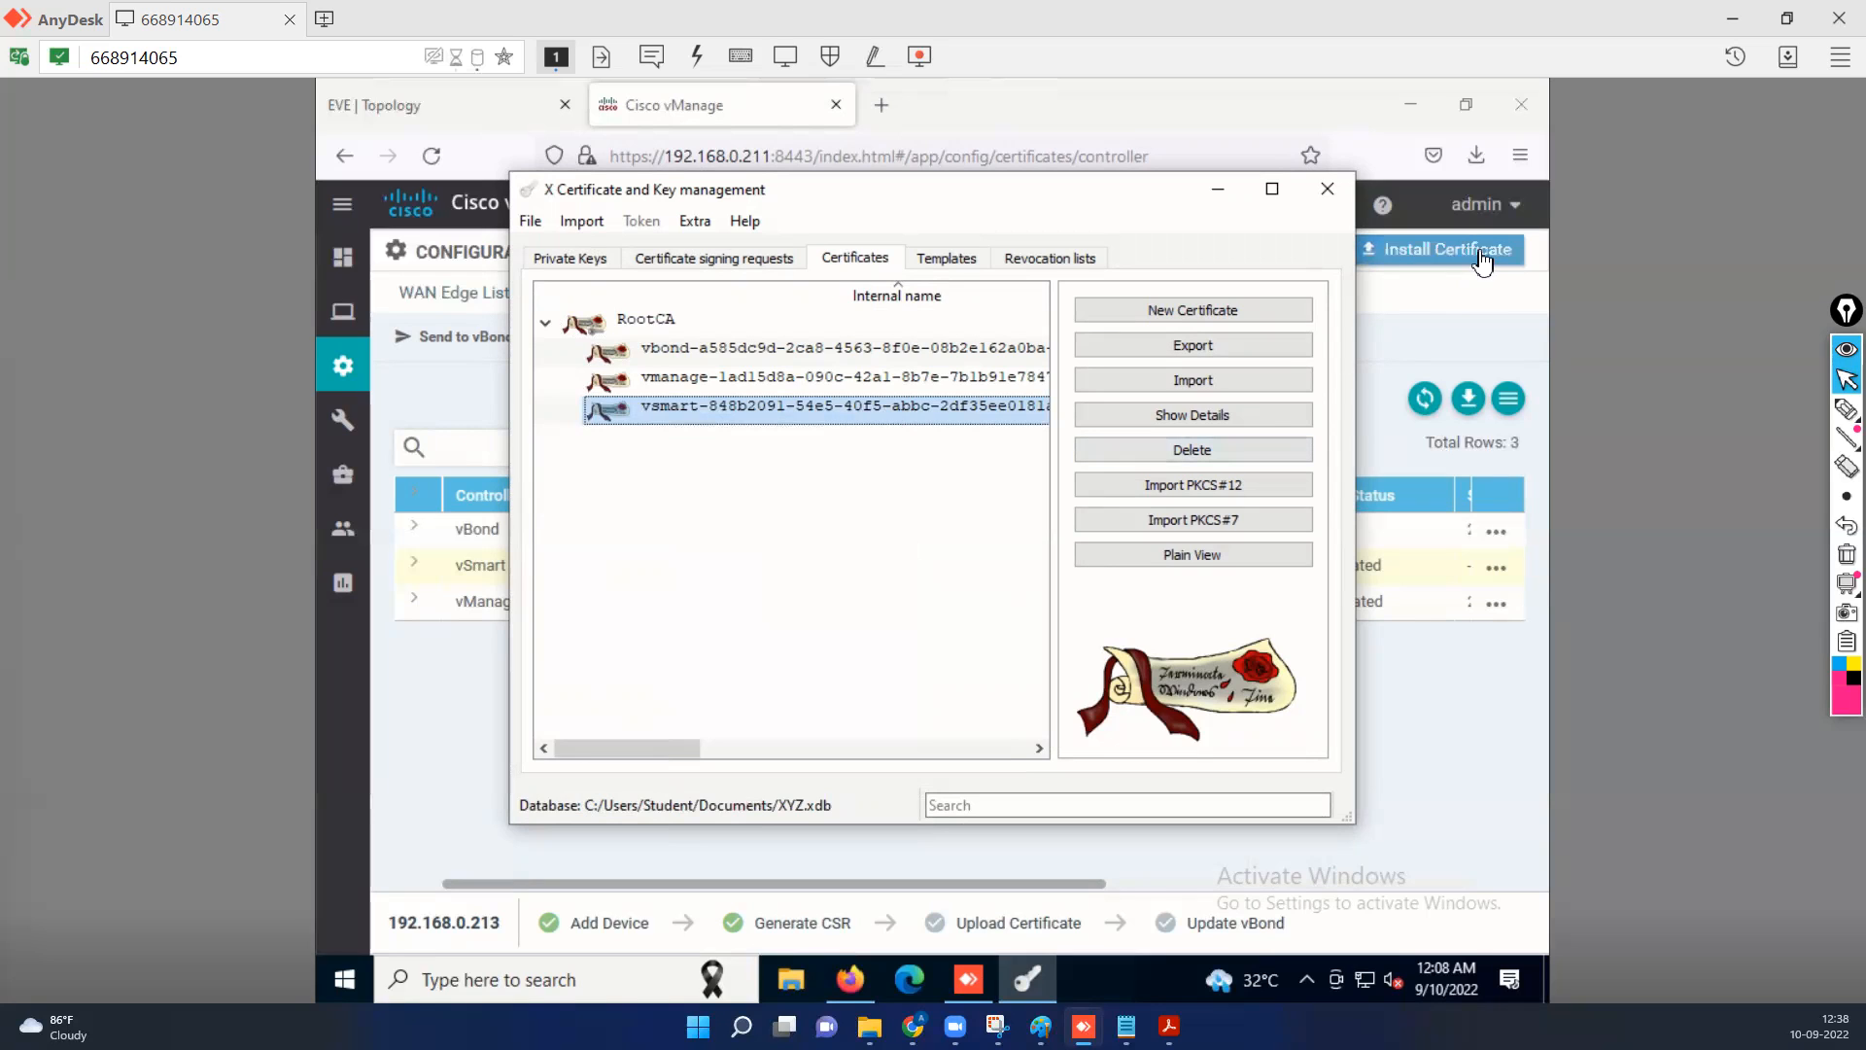
Switch to Cisco vManage and install the vSmart certificate using the copied certificate text.
{"action": "left_click", "coordinate": [1445, 322]}
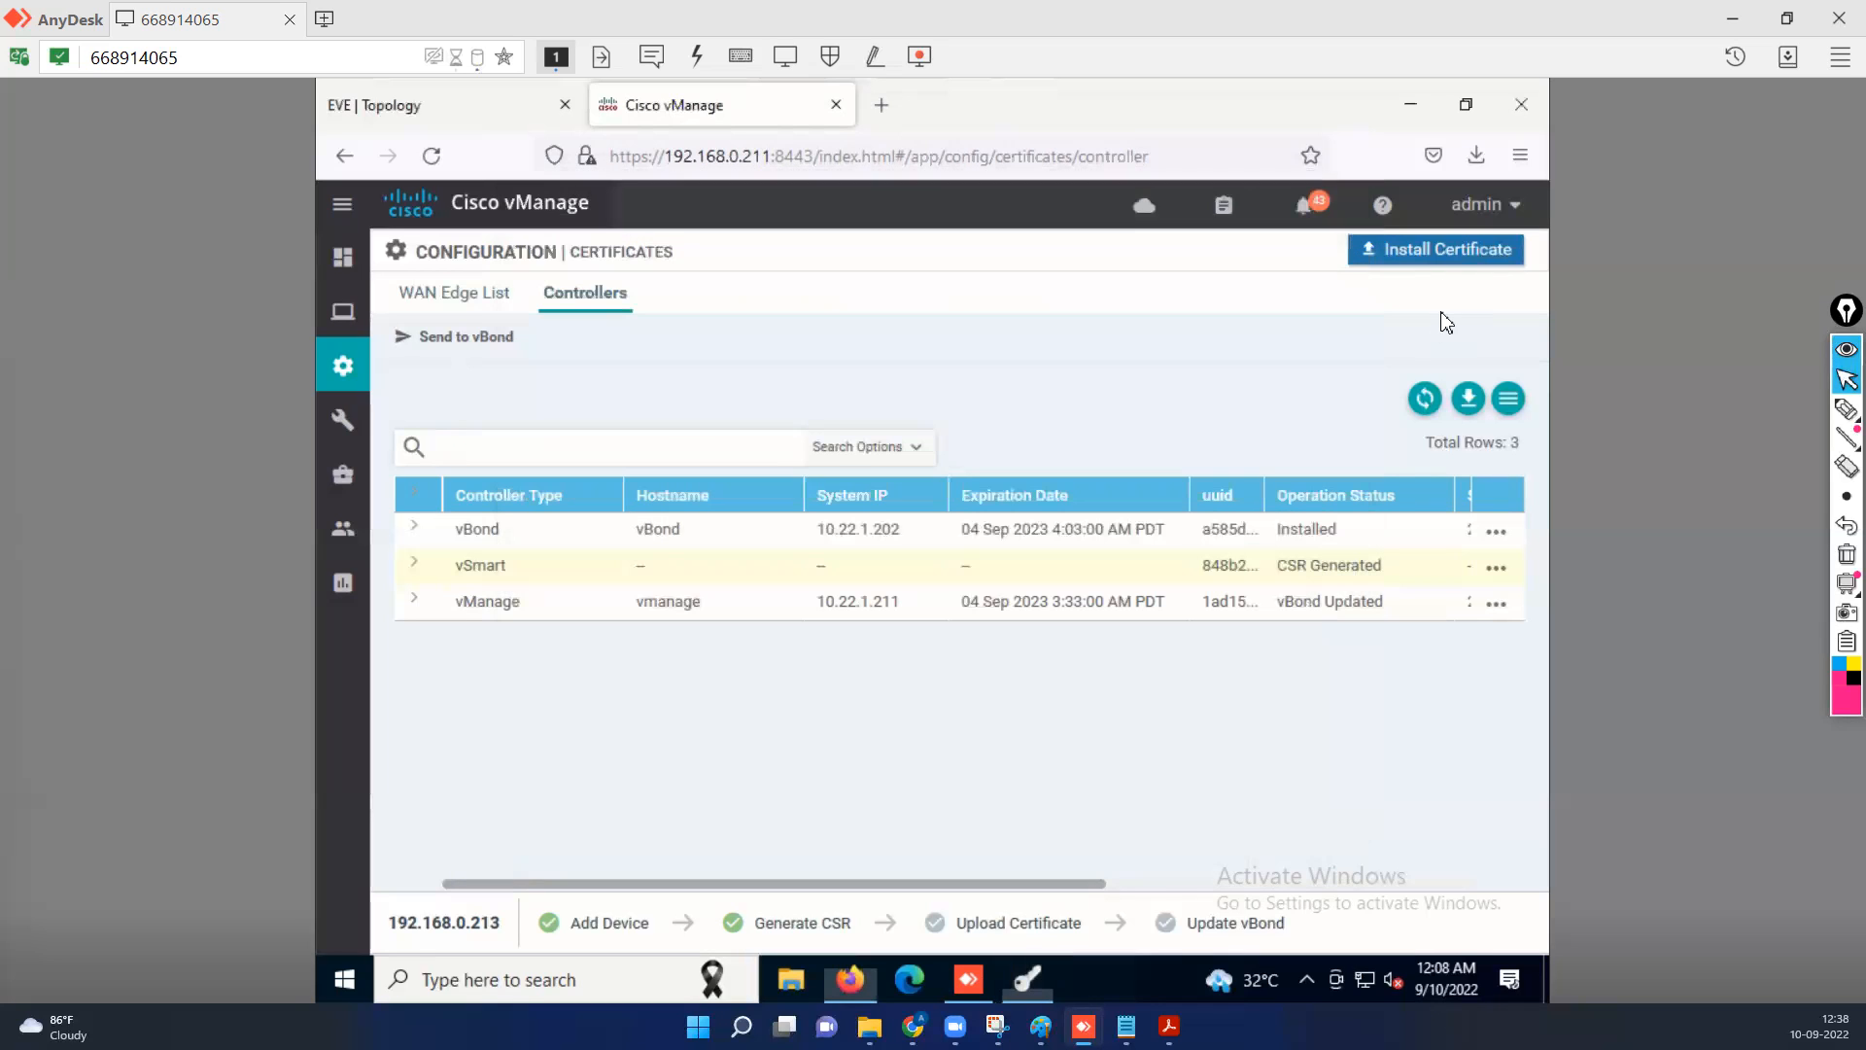
{"action": "left_click", "coordinate": [1420, 260]}
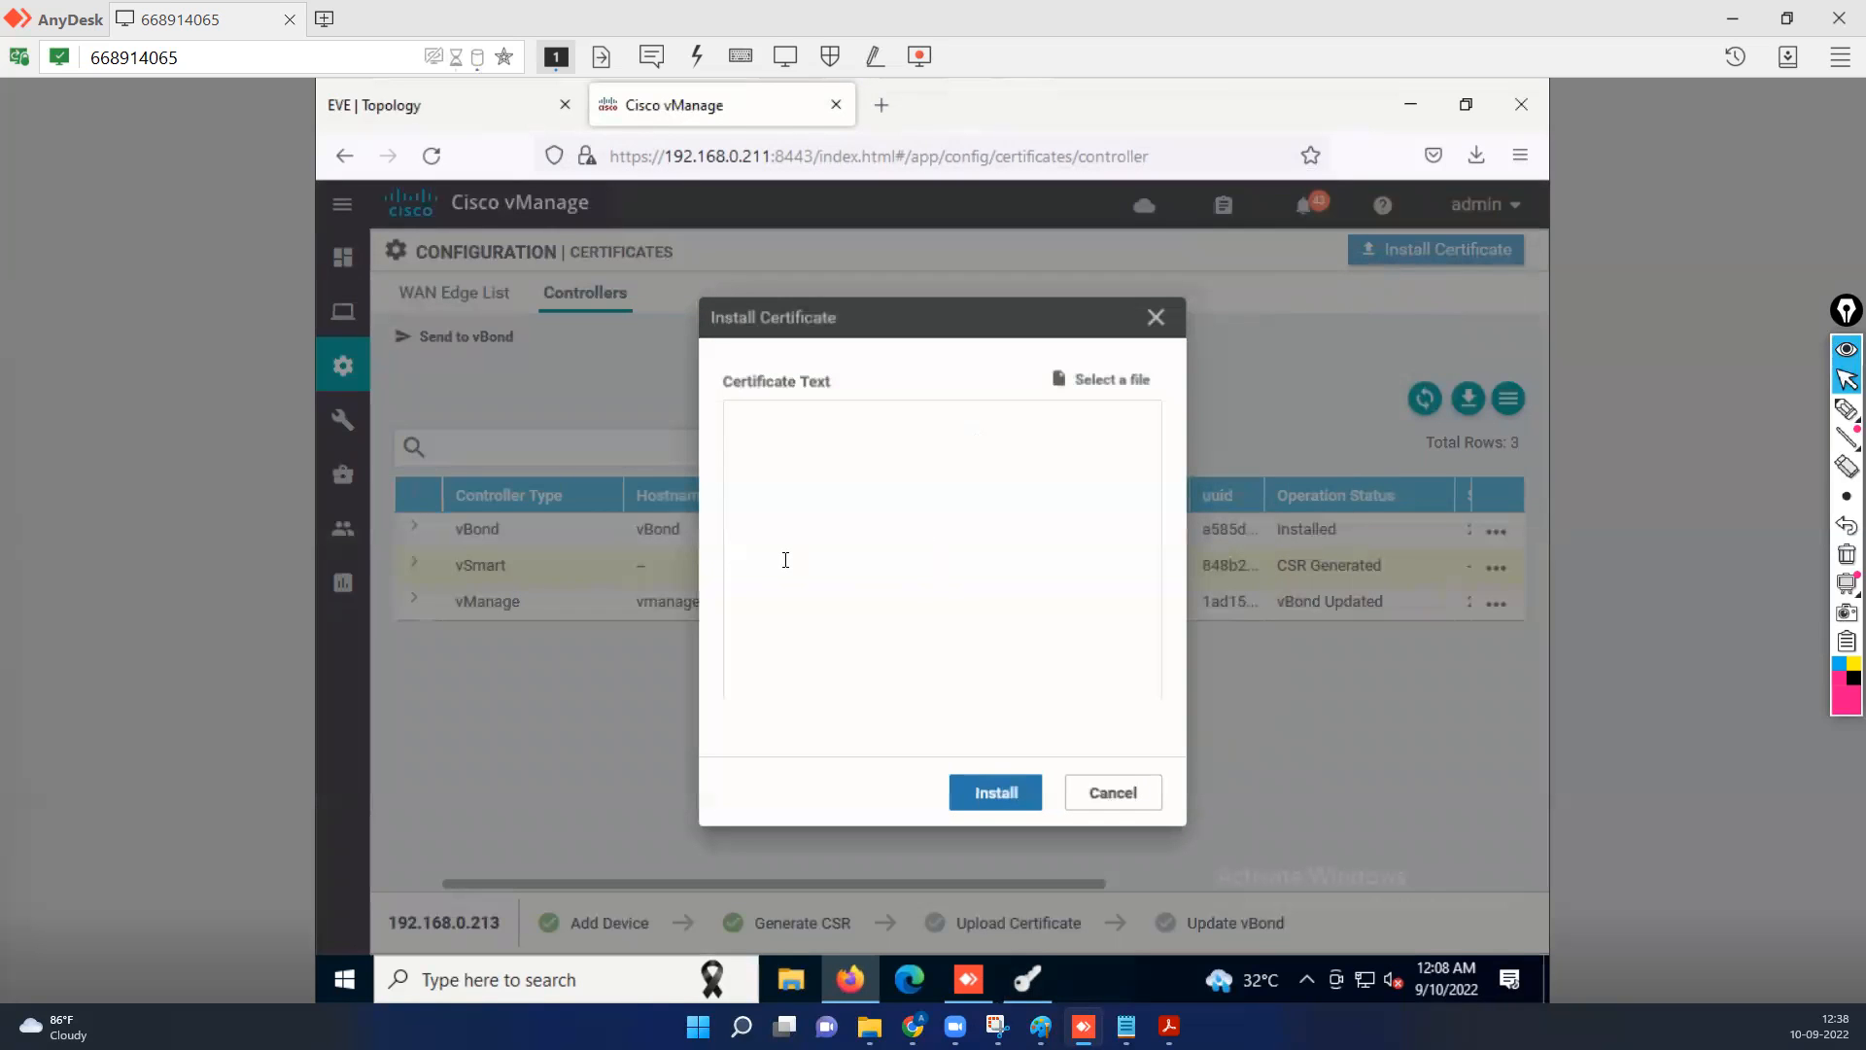
{"action": "right_click", "coordinate": [972, 602]}
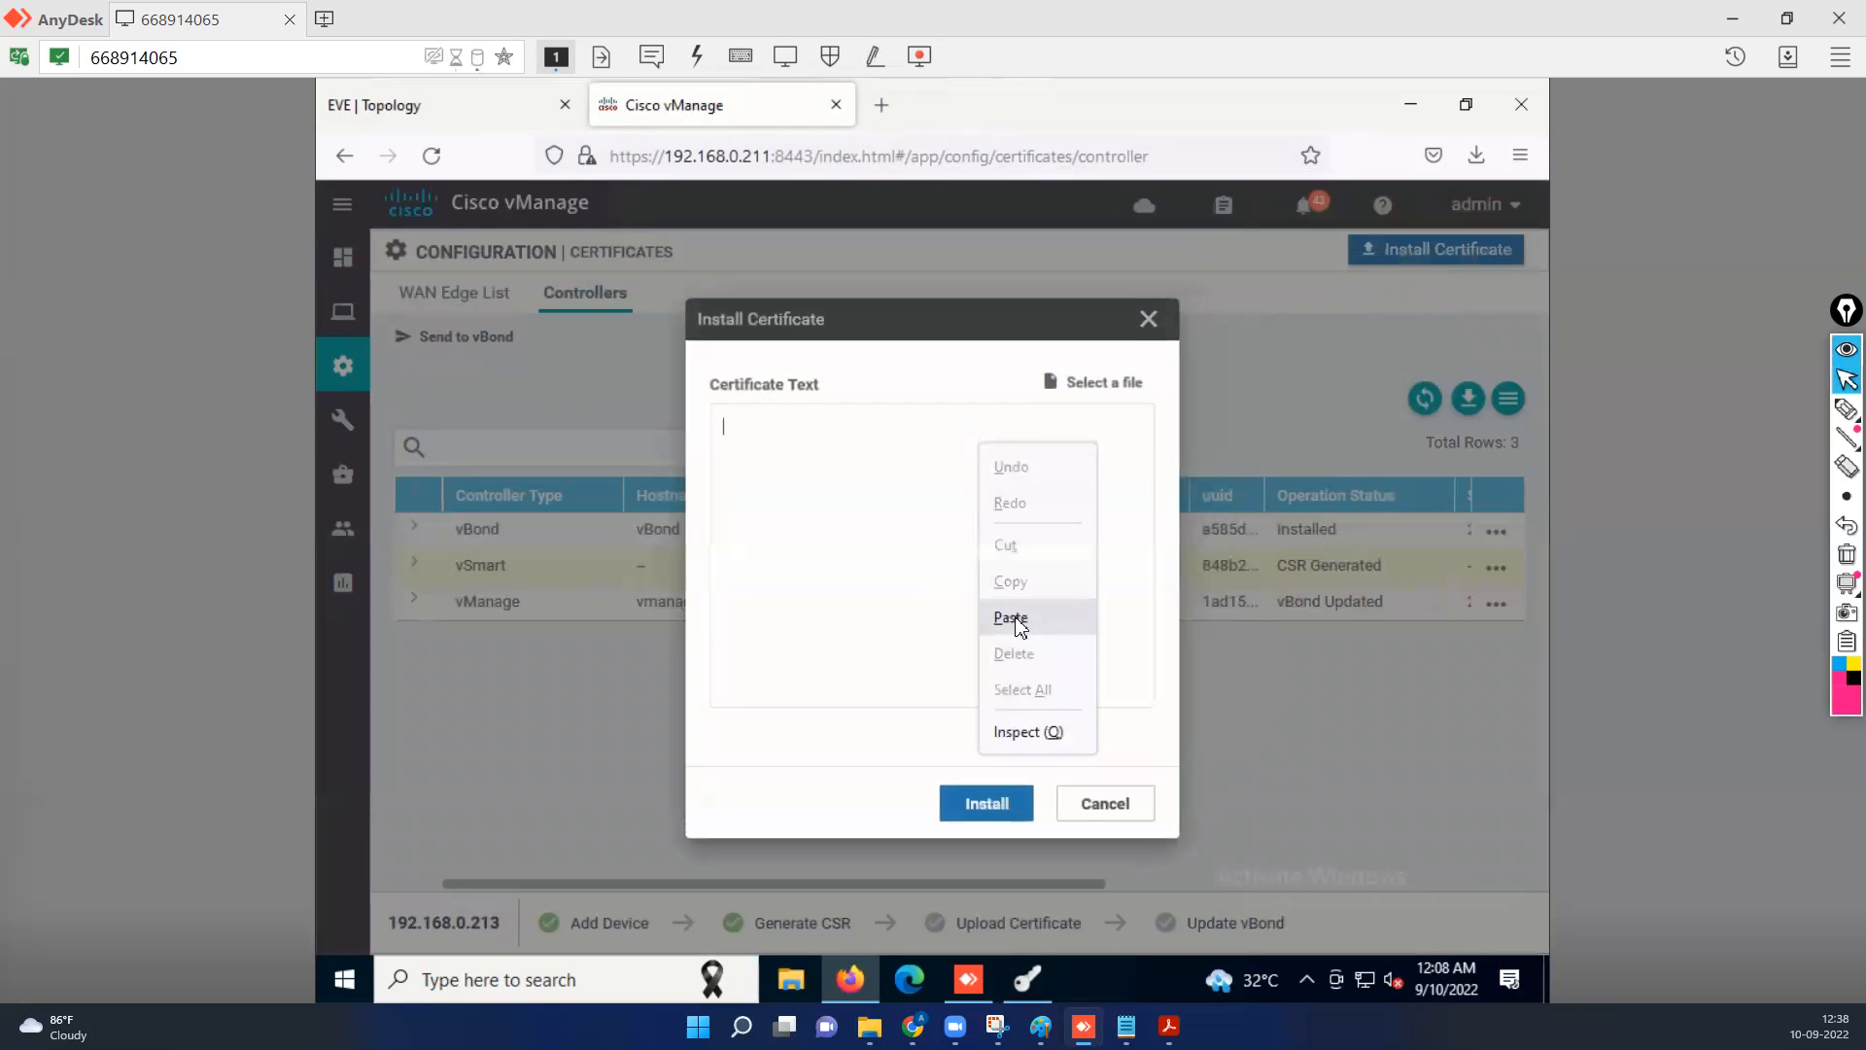
{"action": "left_click", "coordinate": [1013, 620]}
{"action": "left_click", "coordinate": [990, 809]}
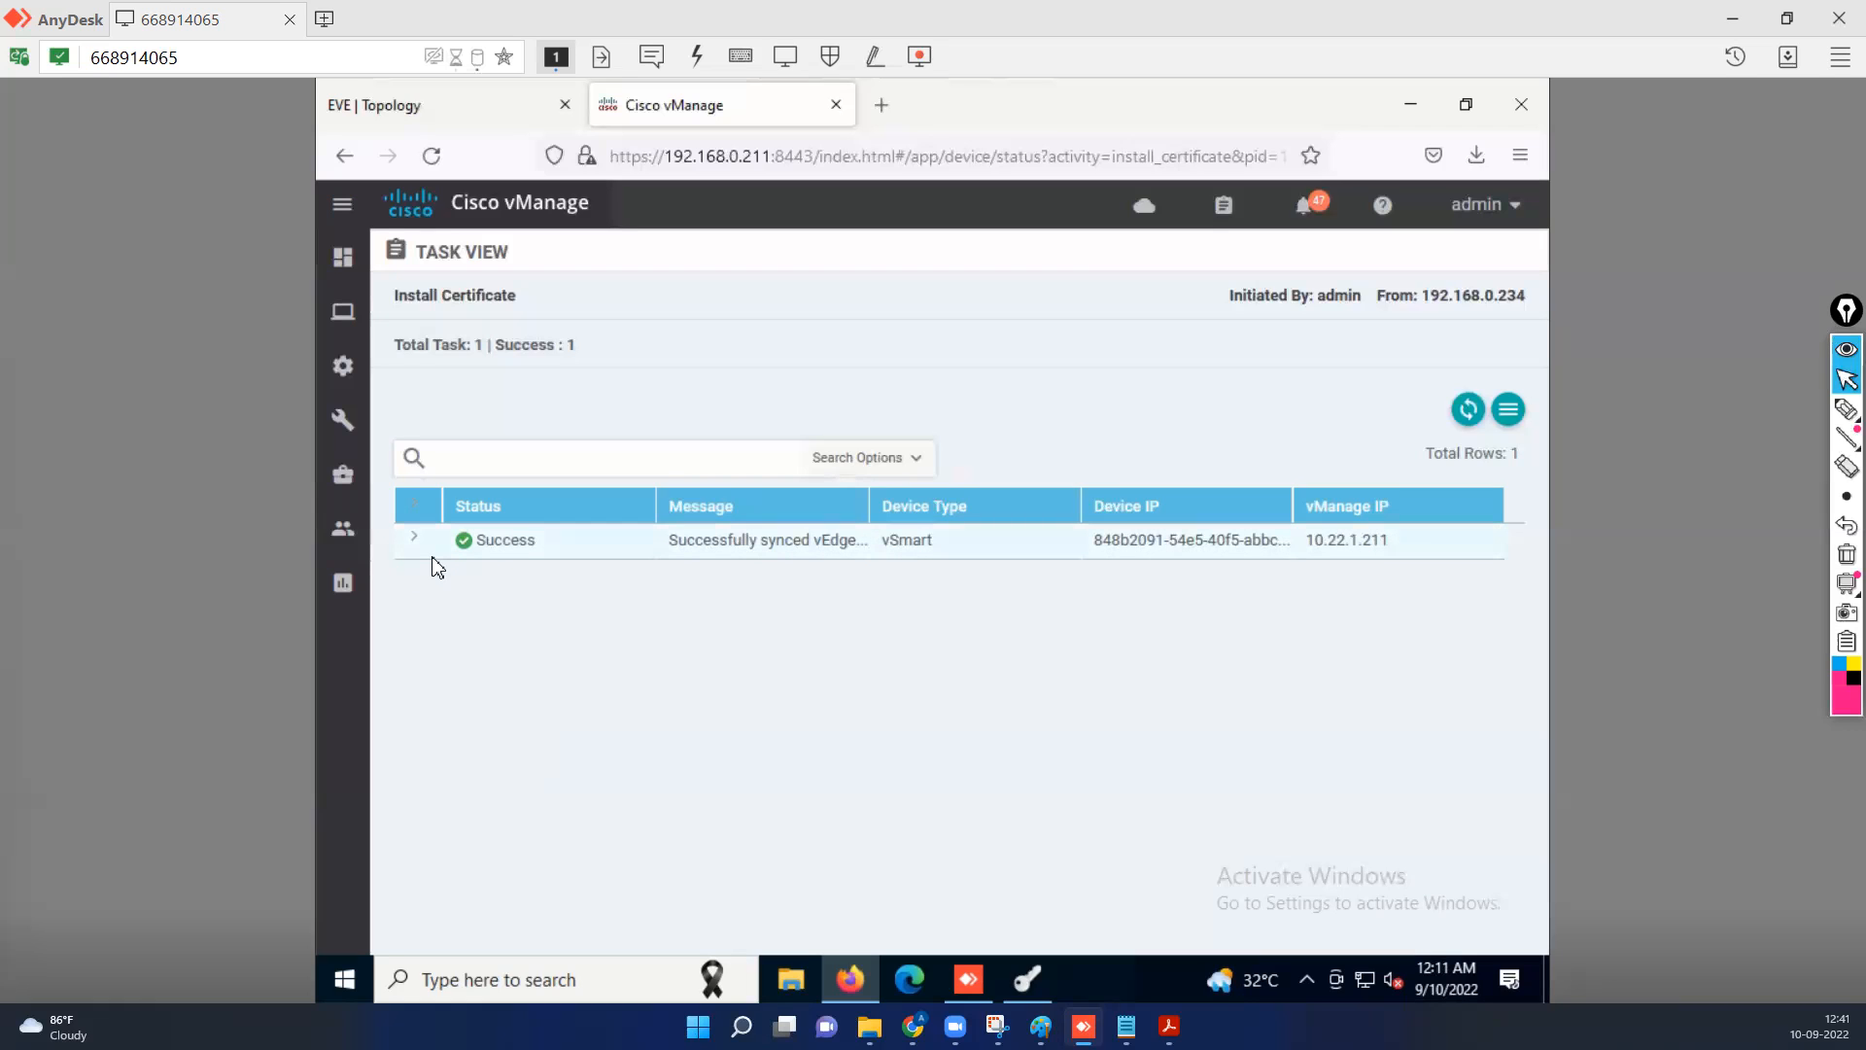
Check the controller counts and control status across the vManage dashboard.
{"action": "left_click", "coordinate": [342, 260]}
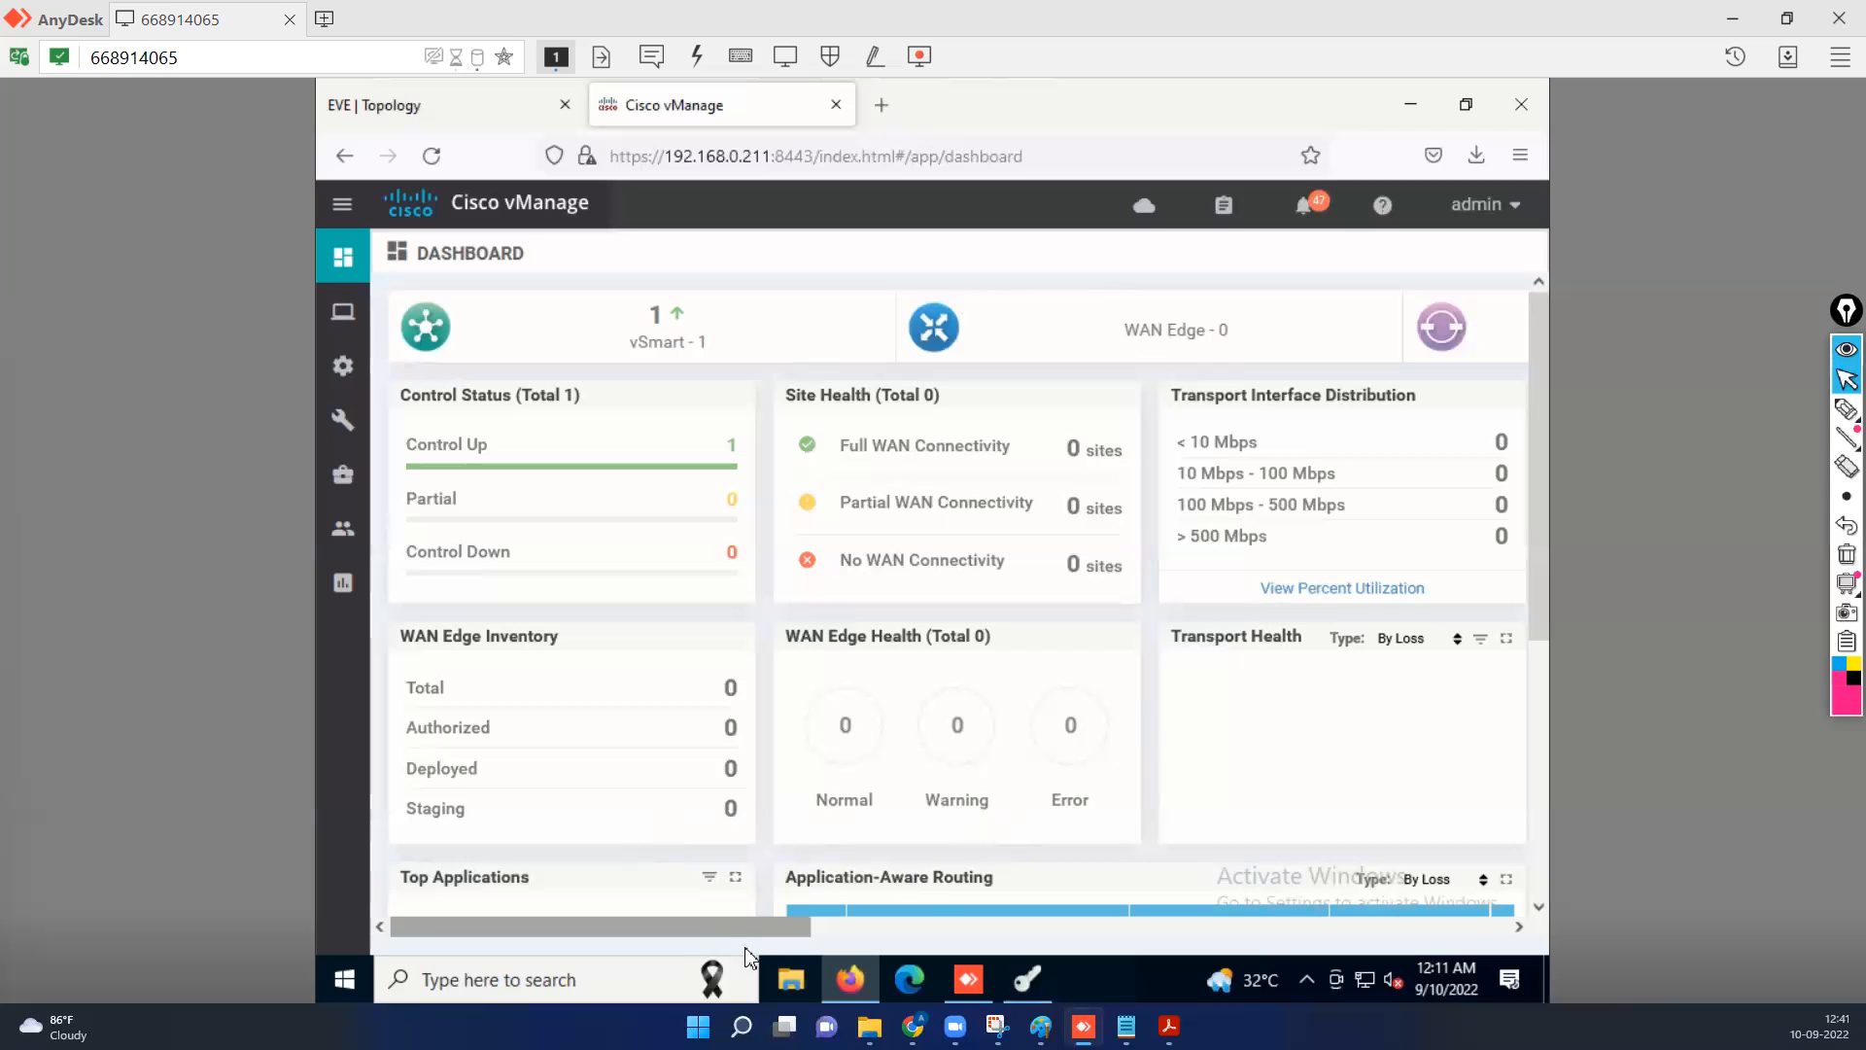
{"action": "left_click_drag", "start_coordinate": [887, 932], "coordinate": [991, 935]}
{"action": "left_click", "coordinate": [992, 935]}
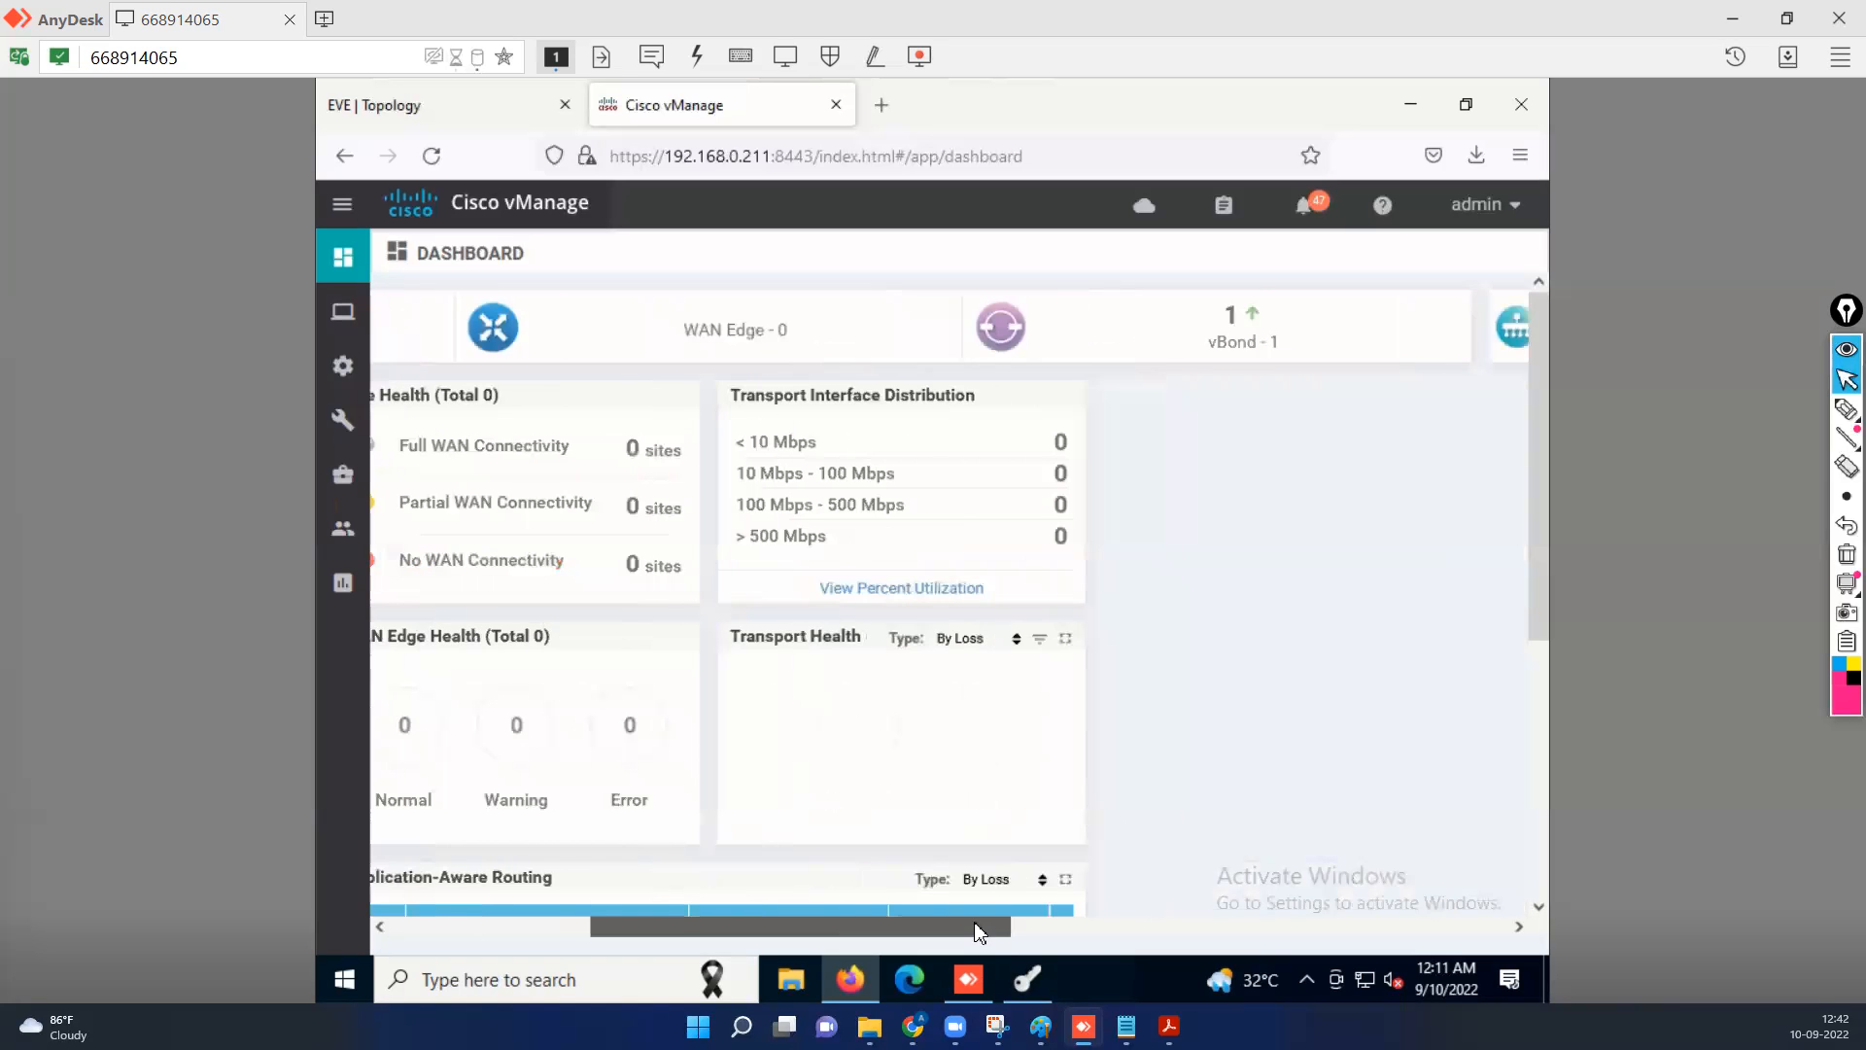
{"action": "left_click_drag", "start_coordinate": [972, 931], "coordinate": [389, 923]}
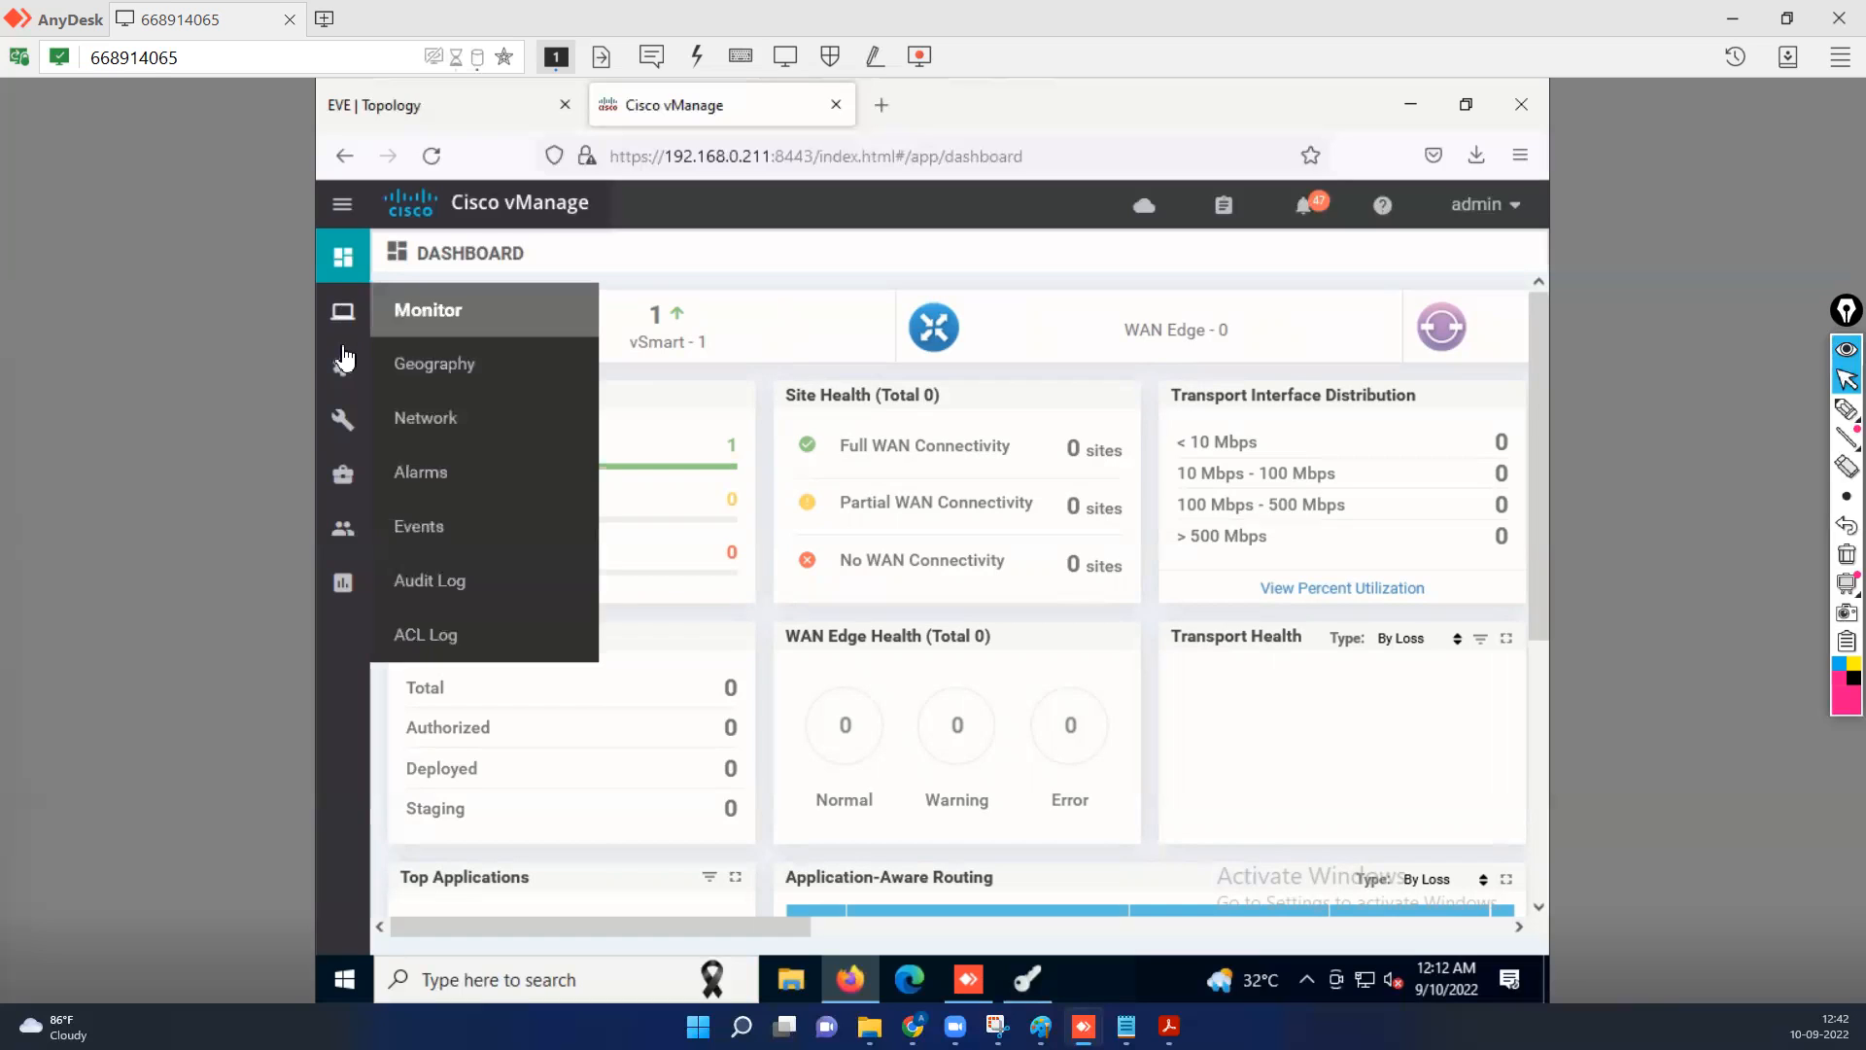
{"action": "mouse_move", "coordinate": [345, 357]}
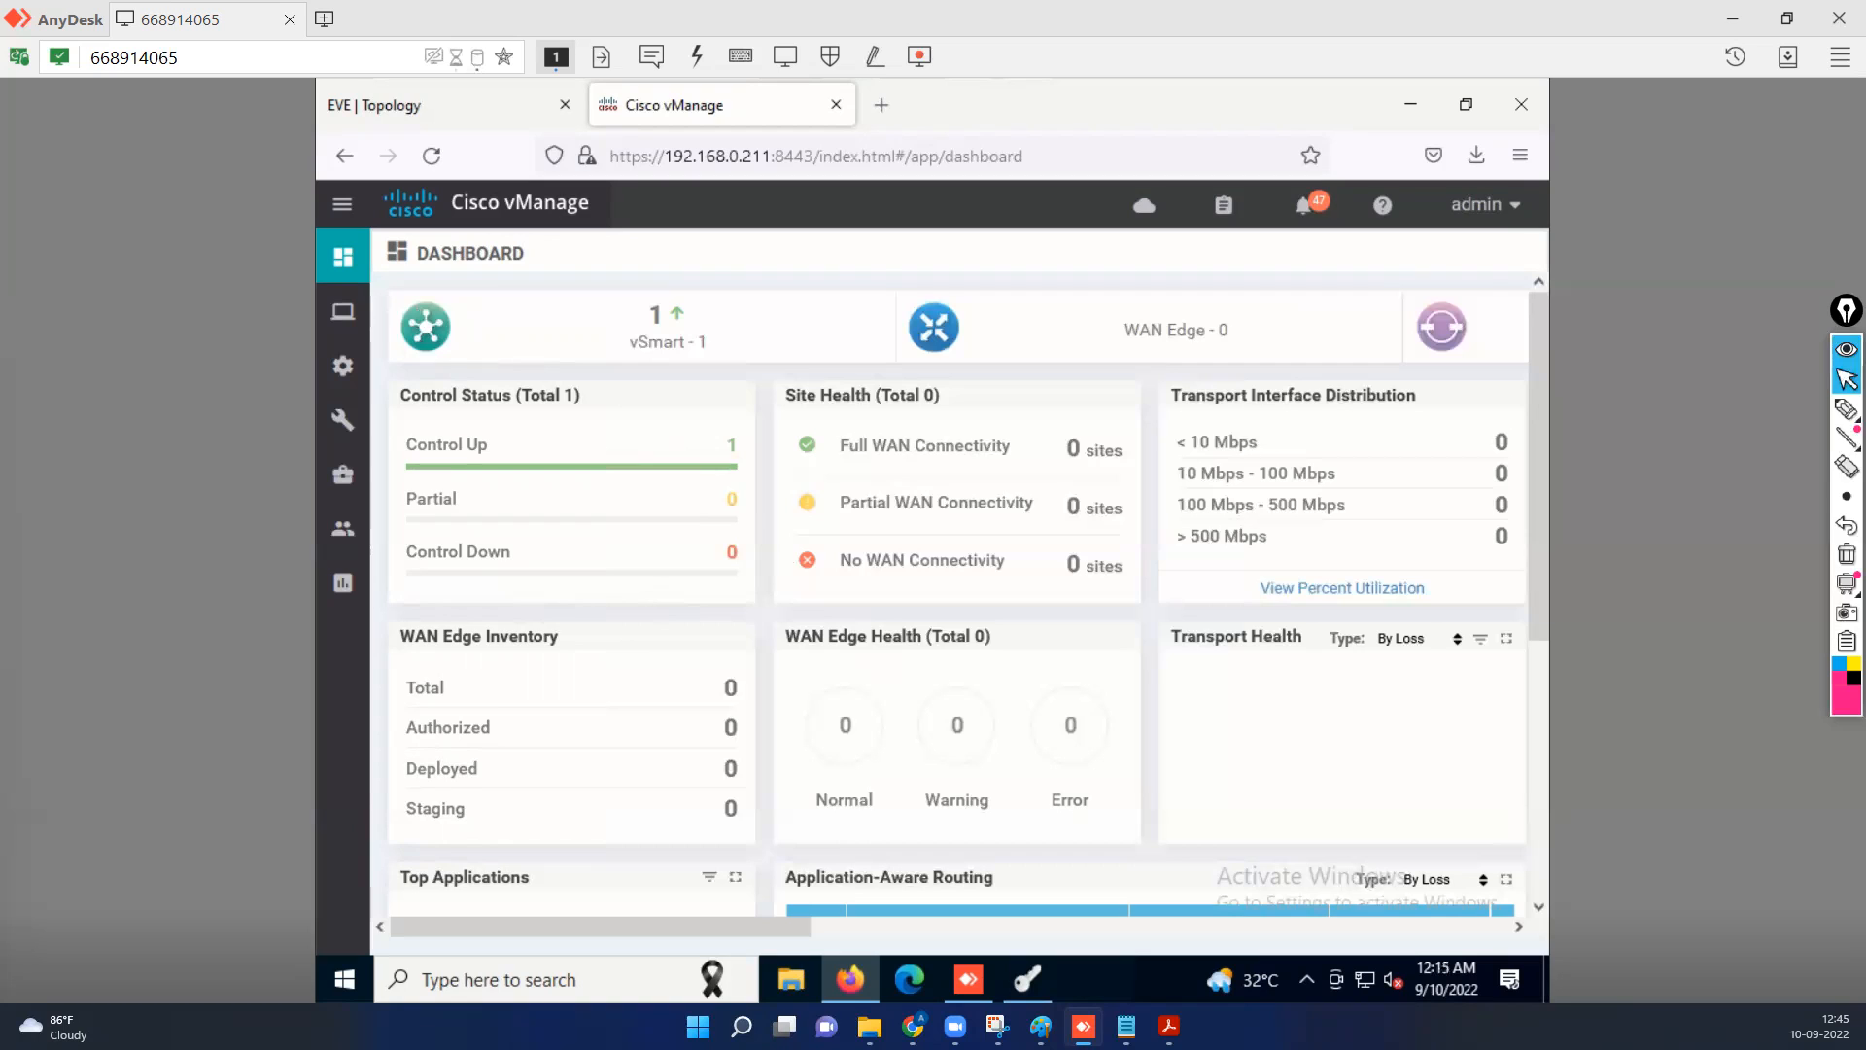
Open the monitoring details of XYZ-vSmart from the monitored network devices.
{"action": "mouse_move", "coordinate": [343, 311]}
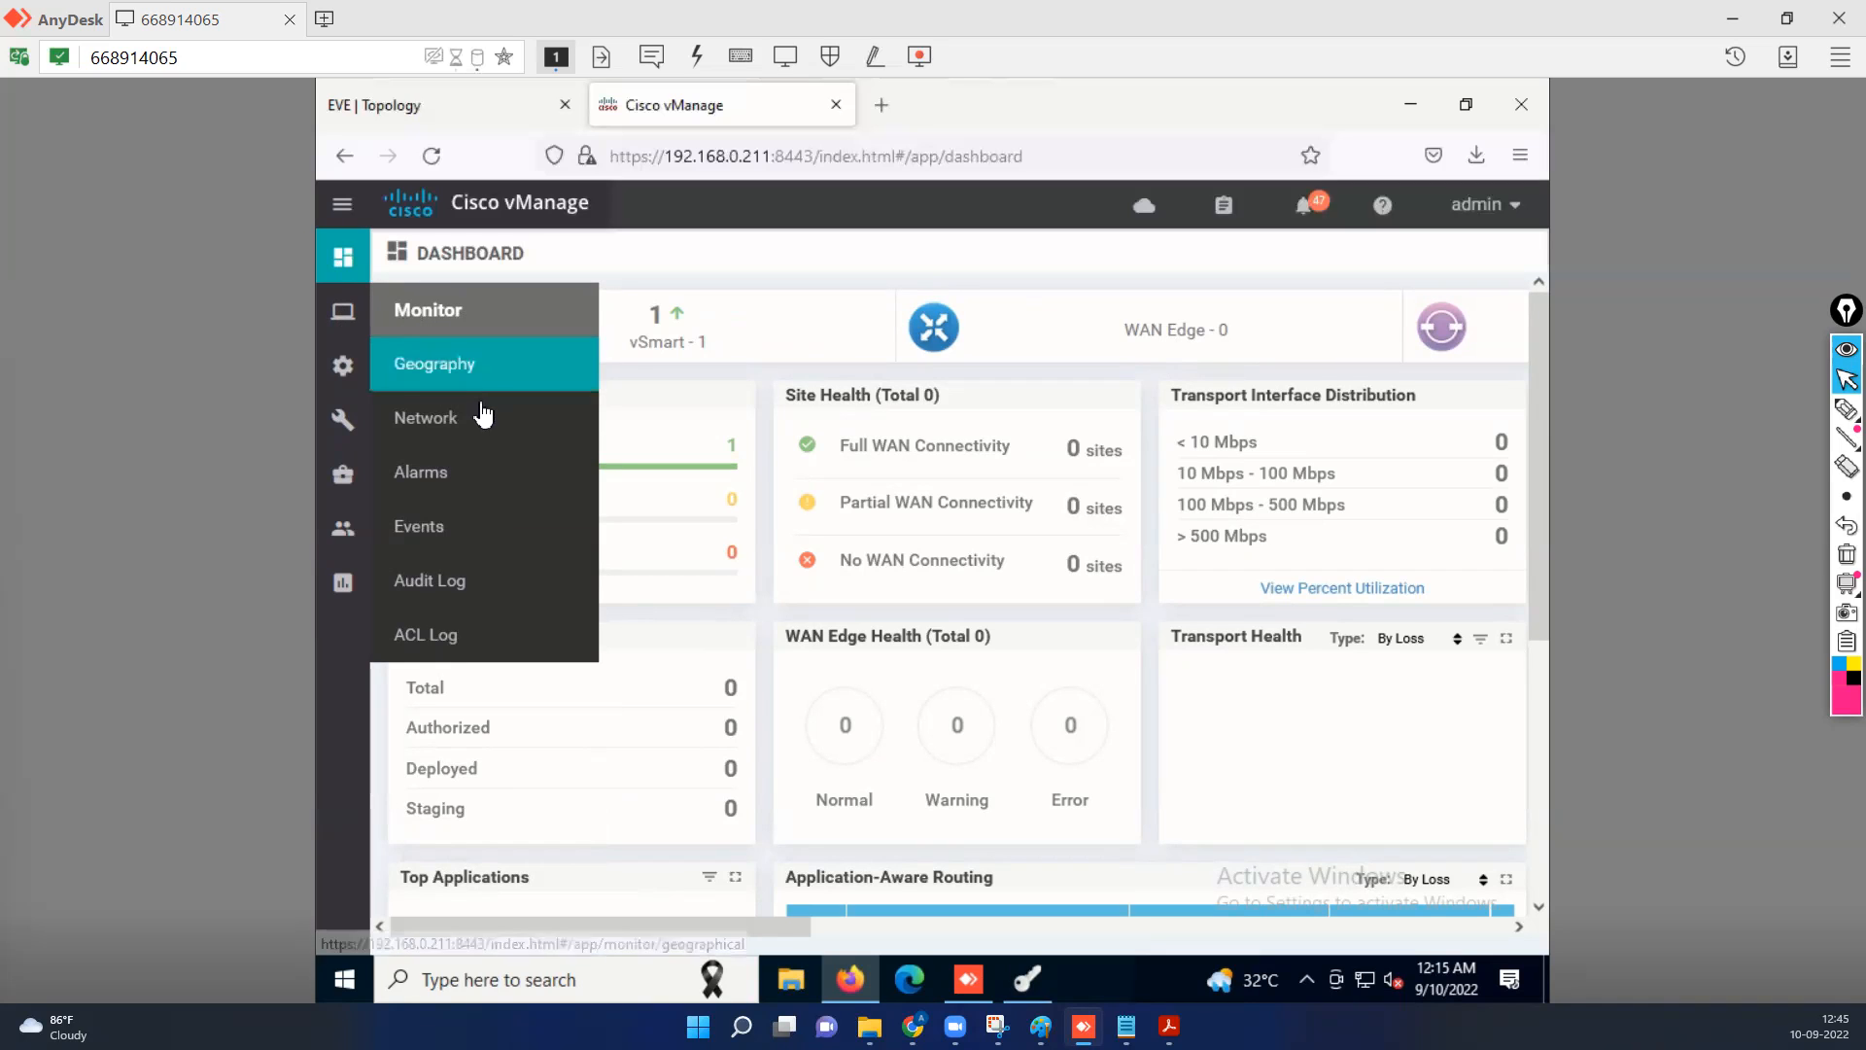
{"action": "left_click", "coordinate": [437, 426]}
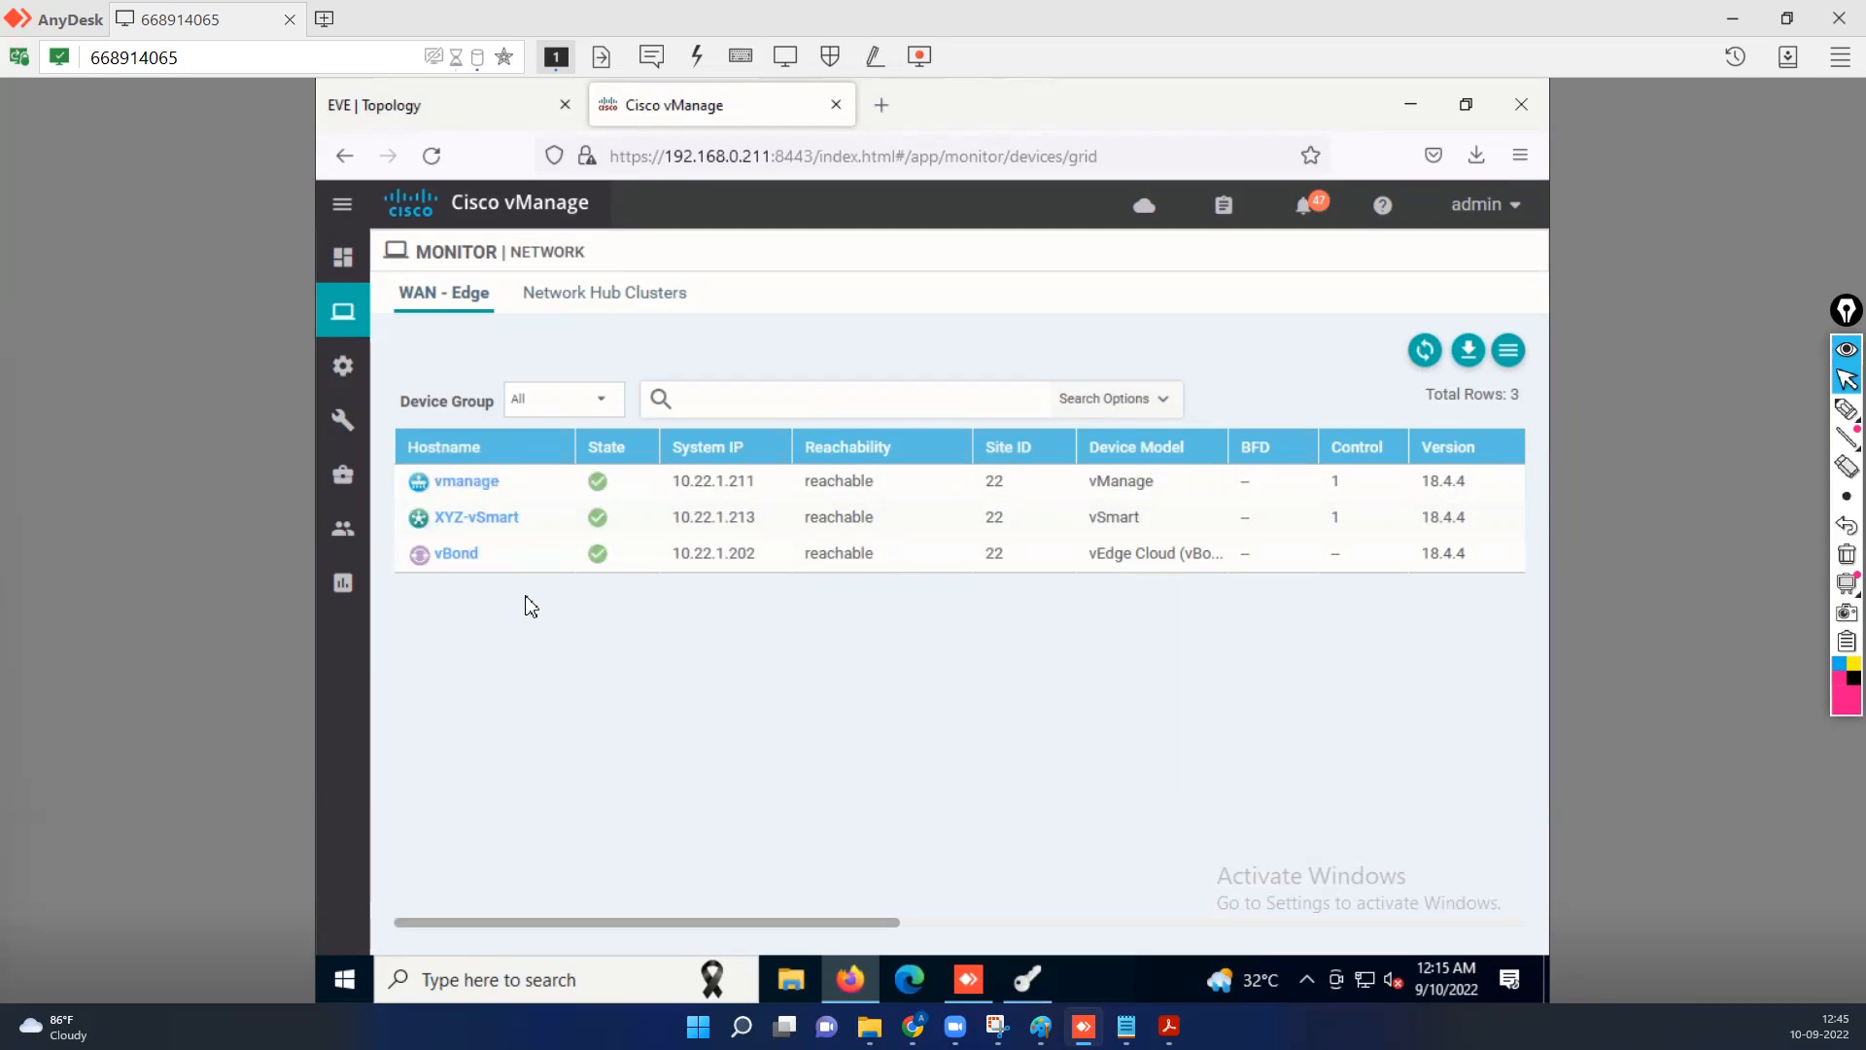
{"action": "left_click", "coordinate": [492, 523]}
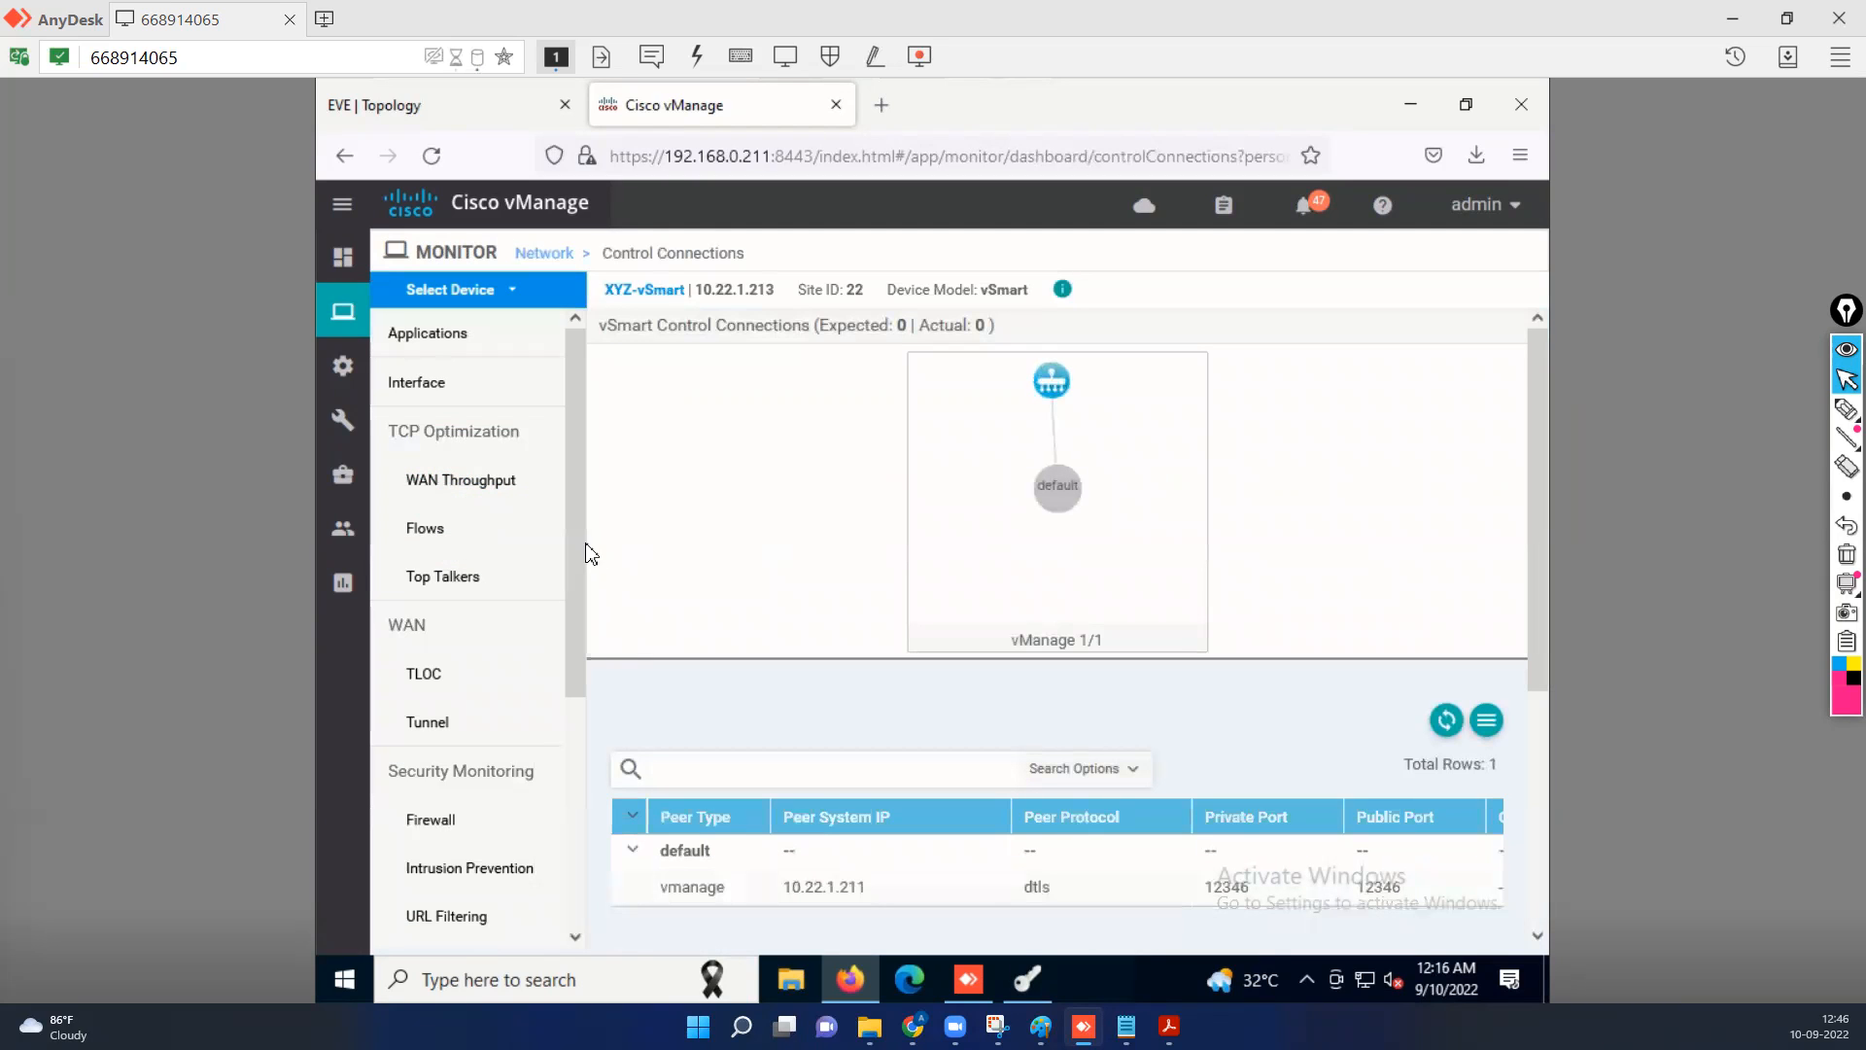
Display the unfiltered ARP Table in the real-time data of XYZ-vSmart.
{"action": "left_click_drag", "start_coordinate": [578, 583], "coordinate": [571, 911]}
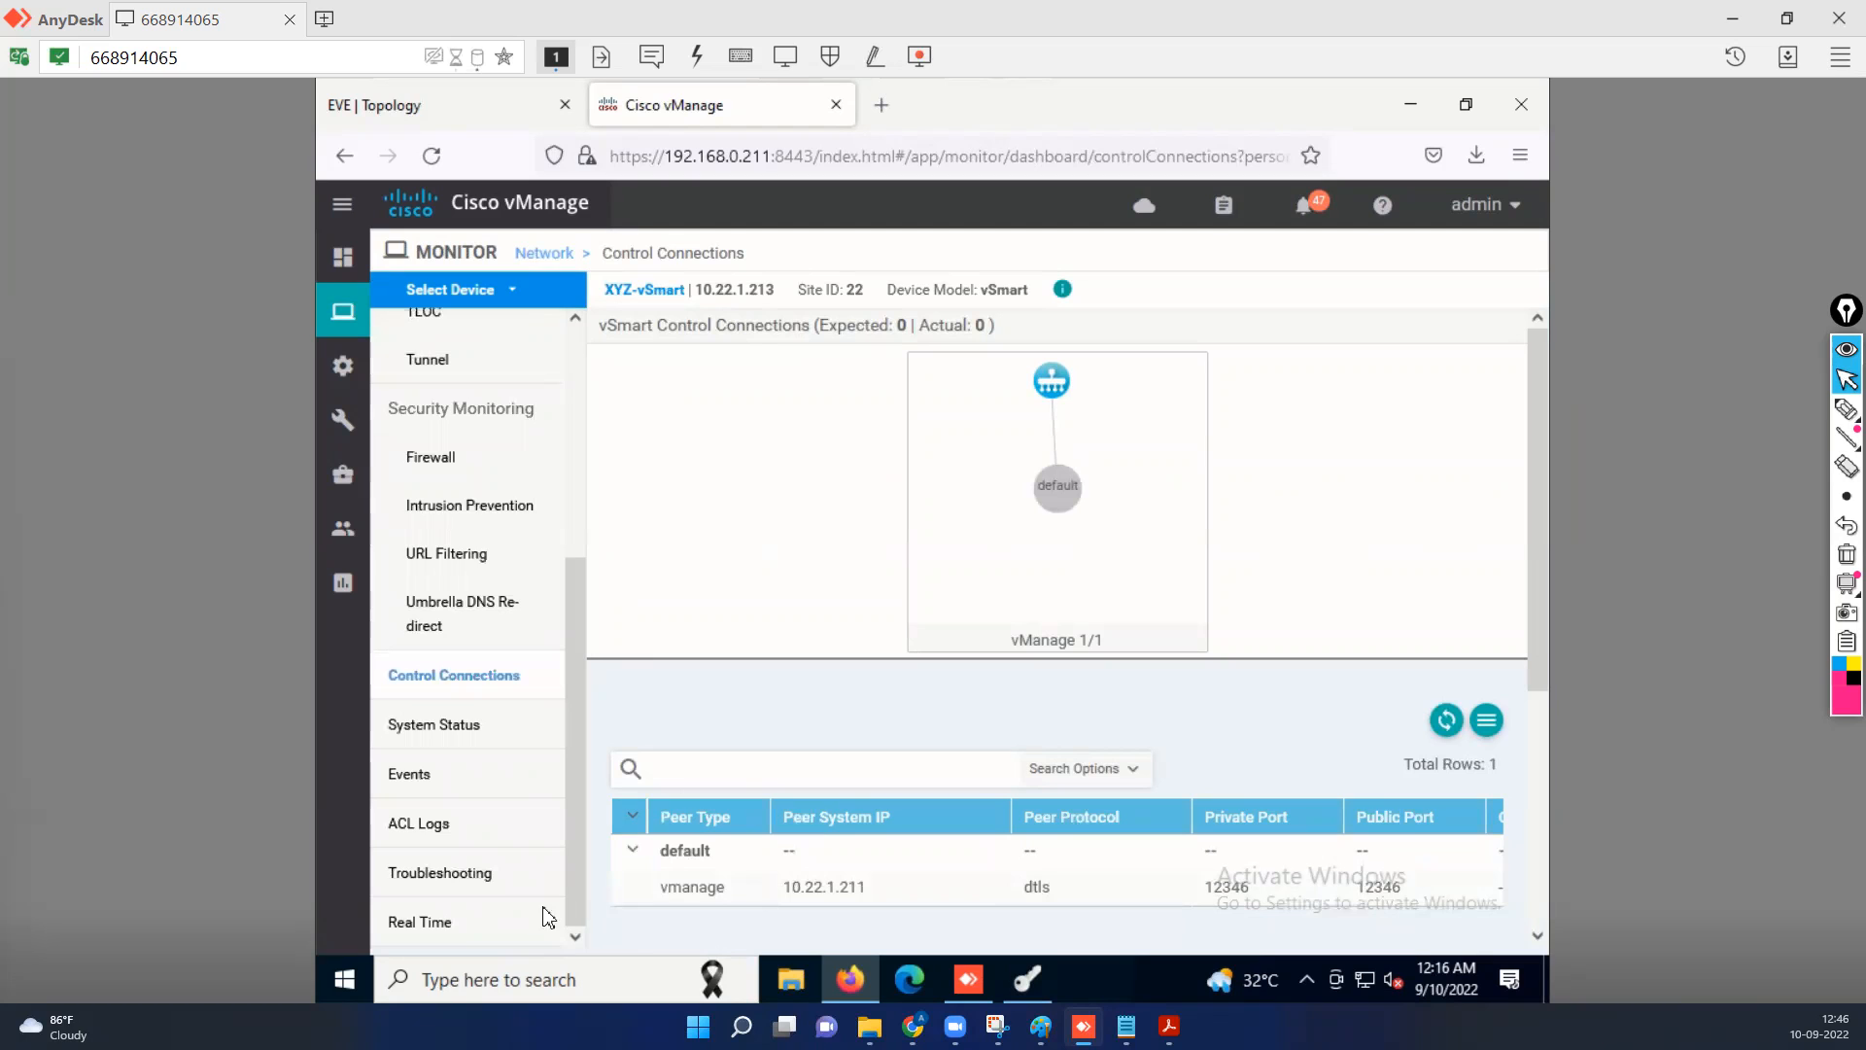
{"action": "left_click", "coordinate": [420, 924]}
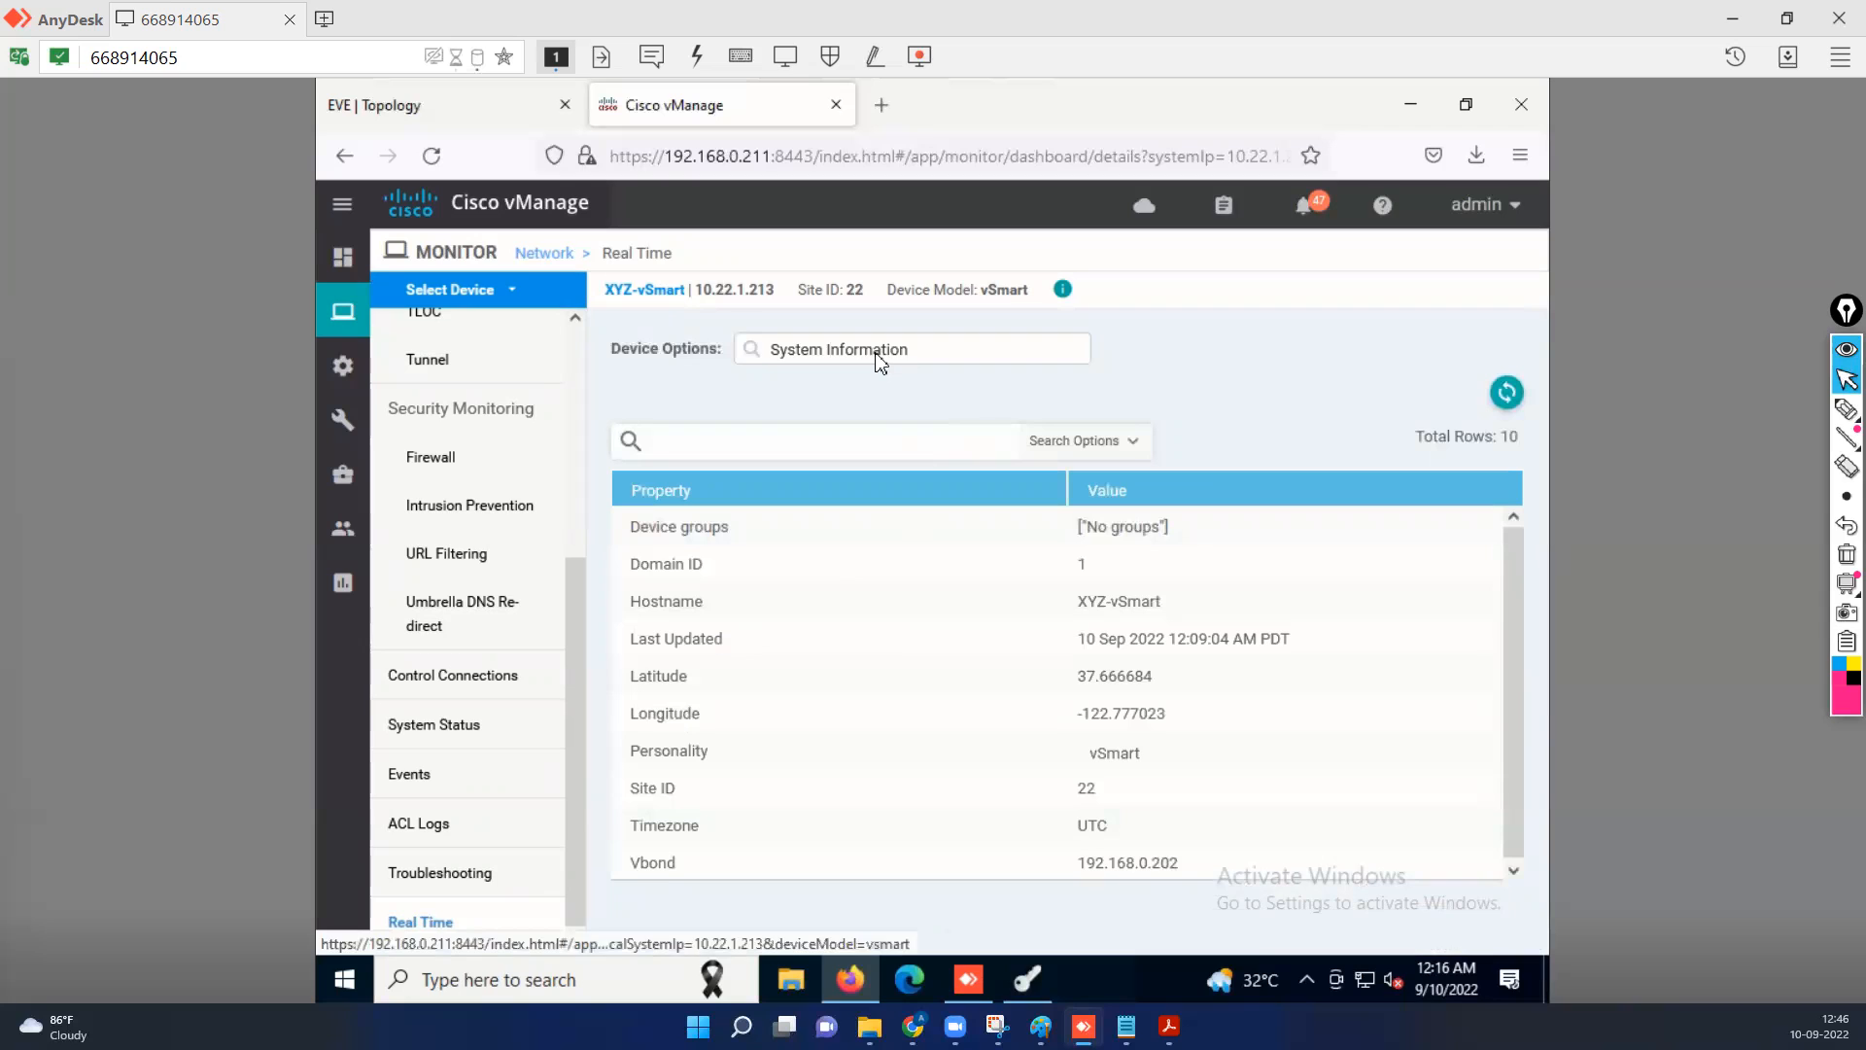
{"action": "left_click", "coordinate": [836, 350]}
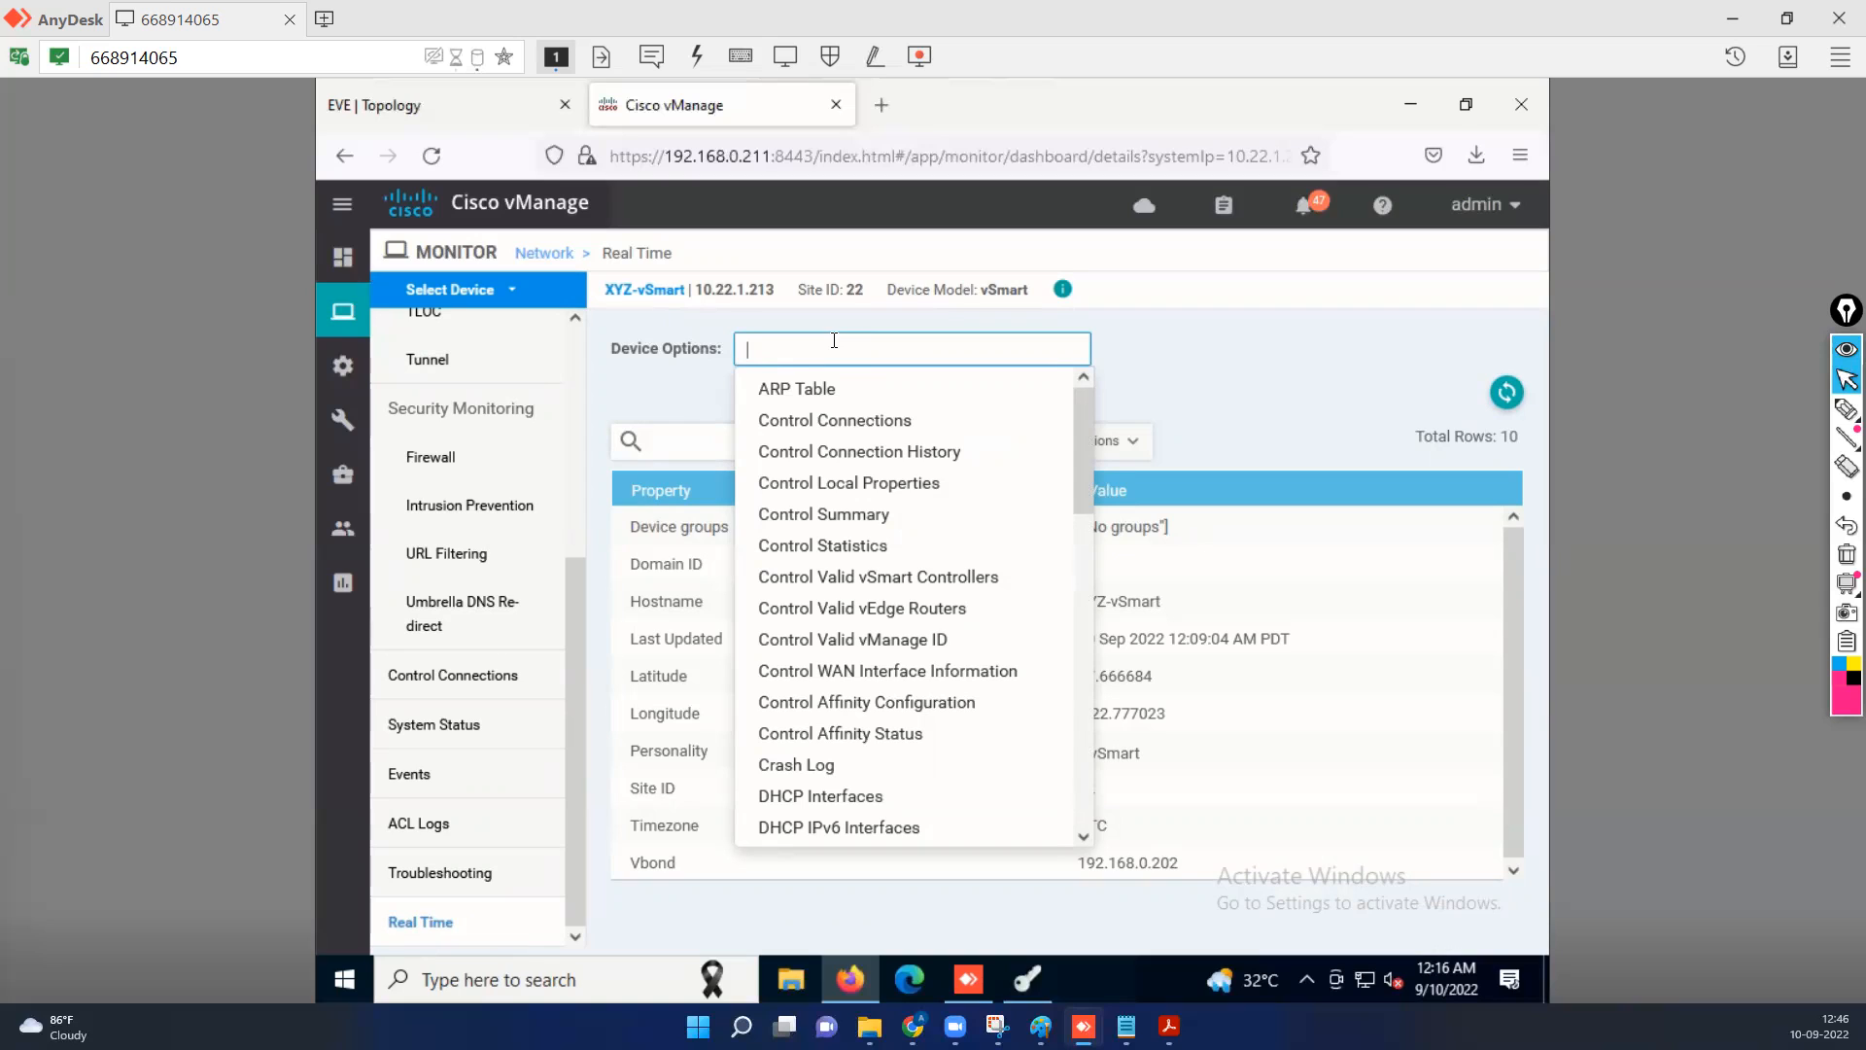
{"action": "left_click", "coordinate": [806, 393]}
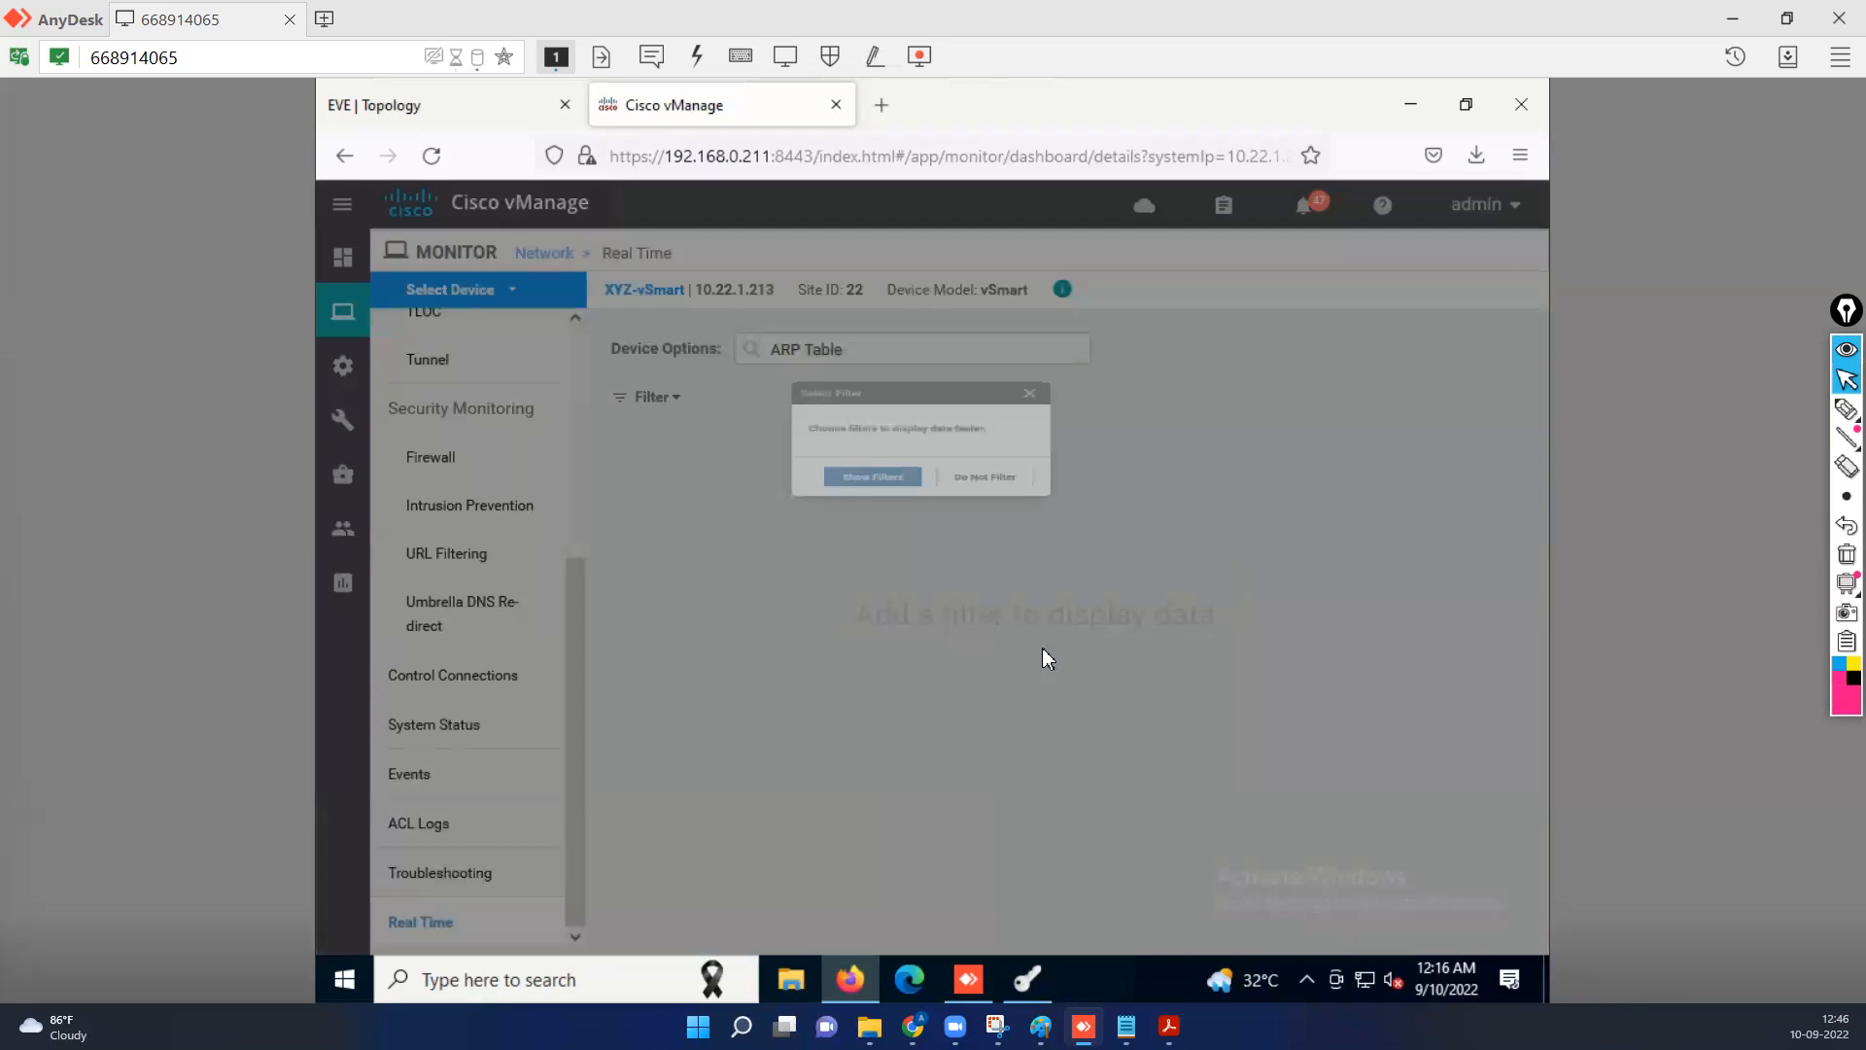
{"action": "left_click", "coordinate": [1049, 638]}
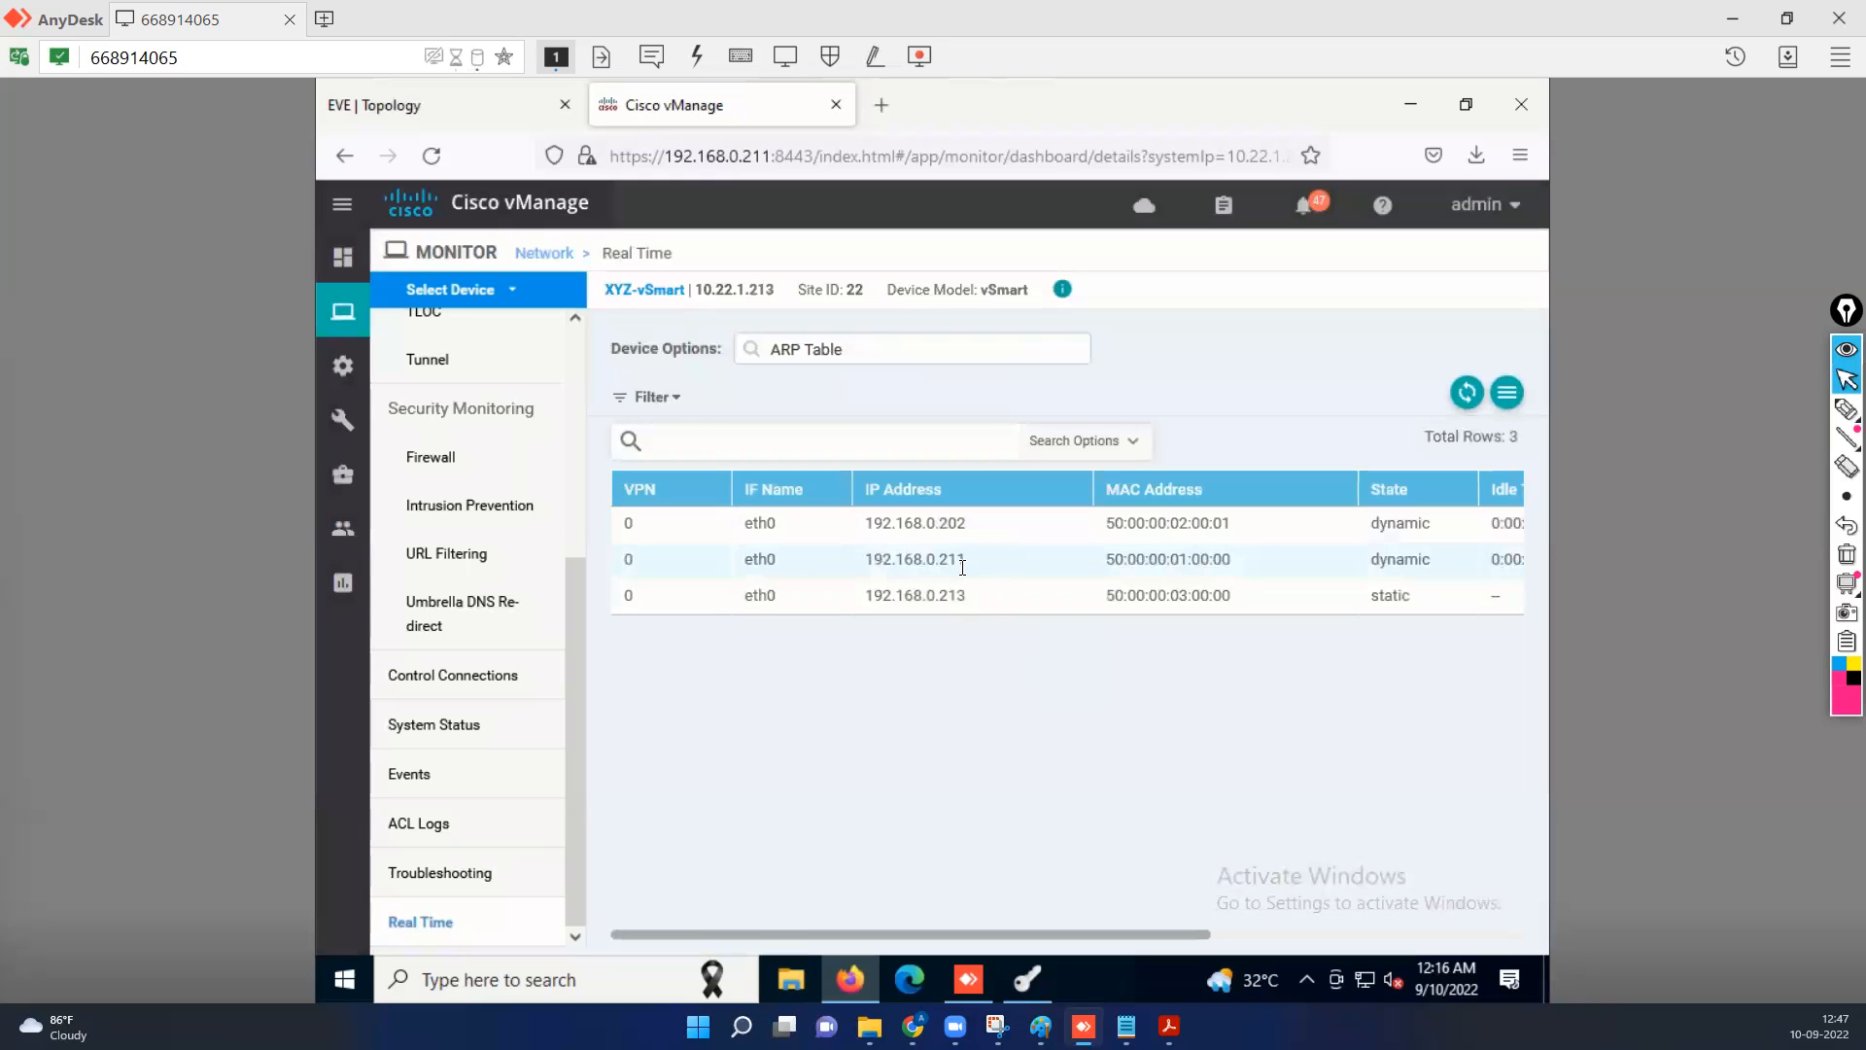
Find the IP Routes device option with "ip" and display the vSmart's routes without filtering.
{"action": "left_click", "coordinate": [860, 352]}
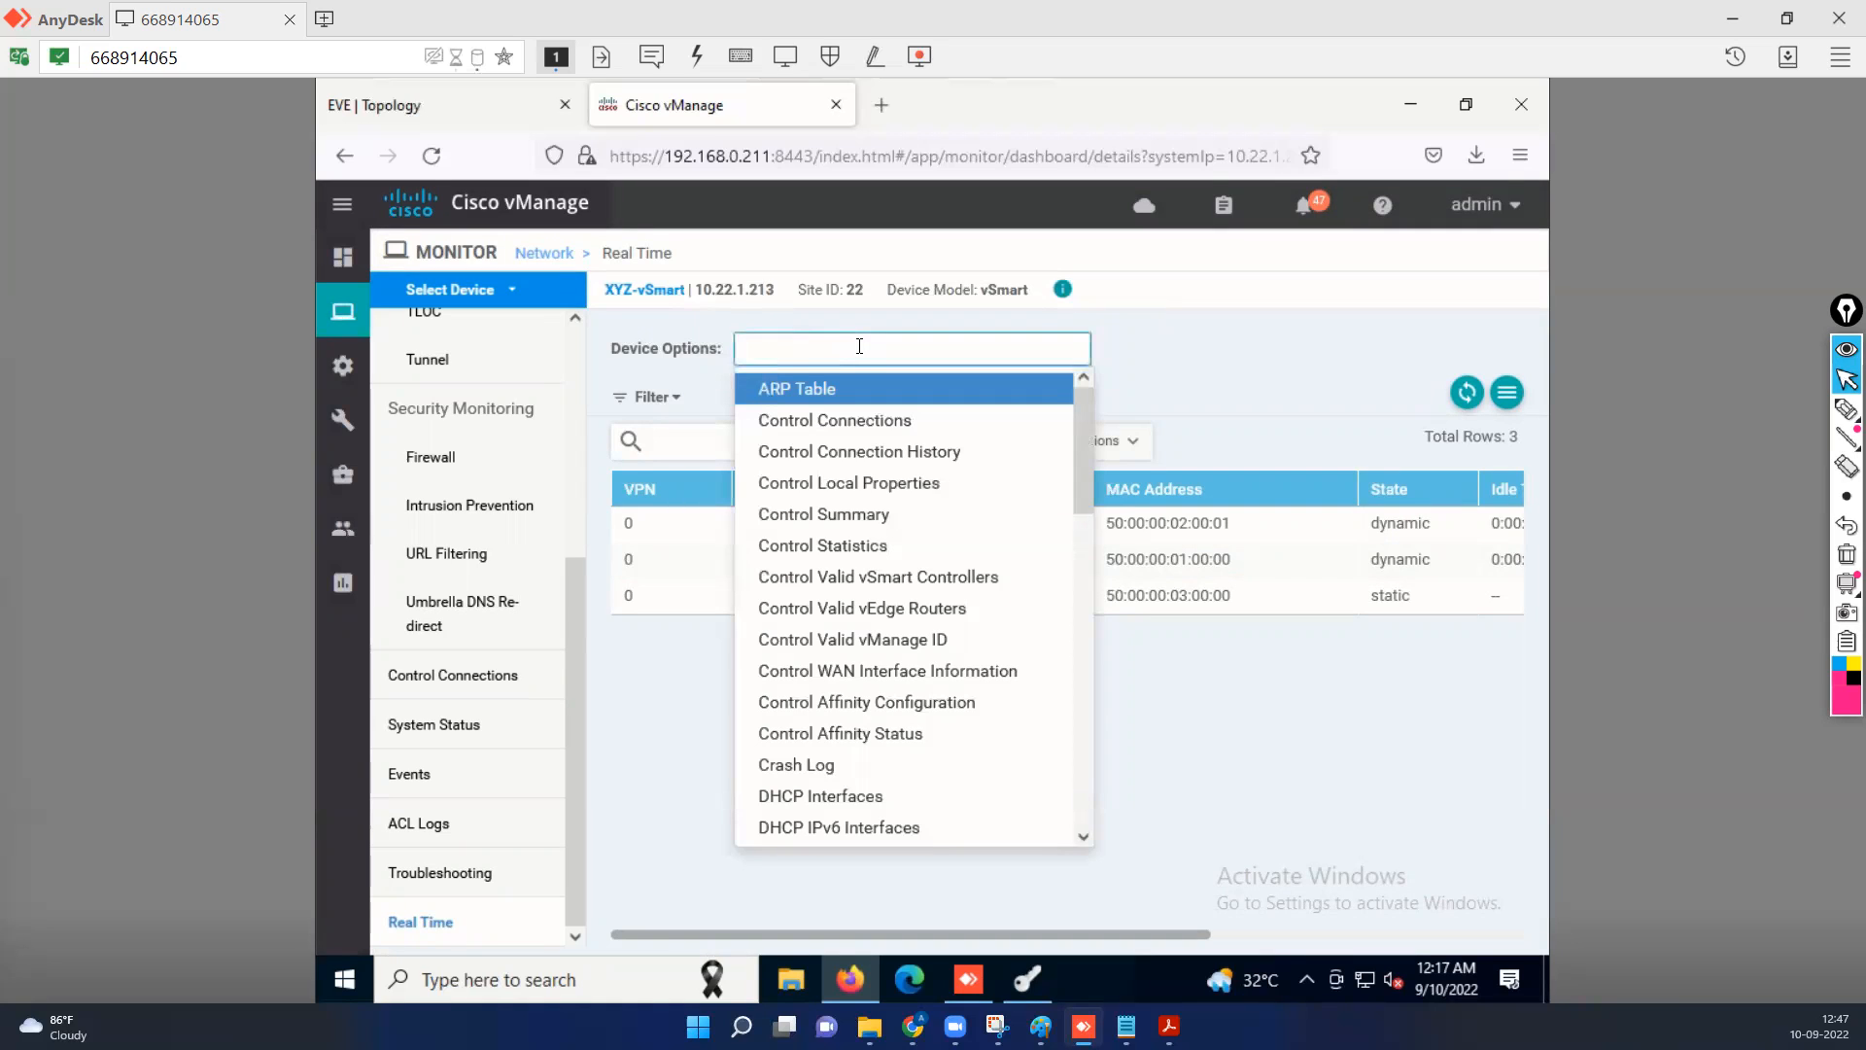
{"action": "type", "text": "ip"}
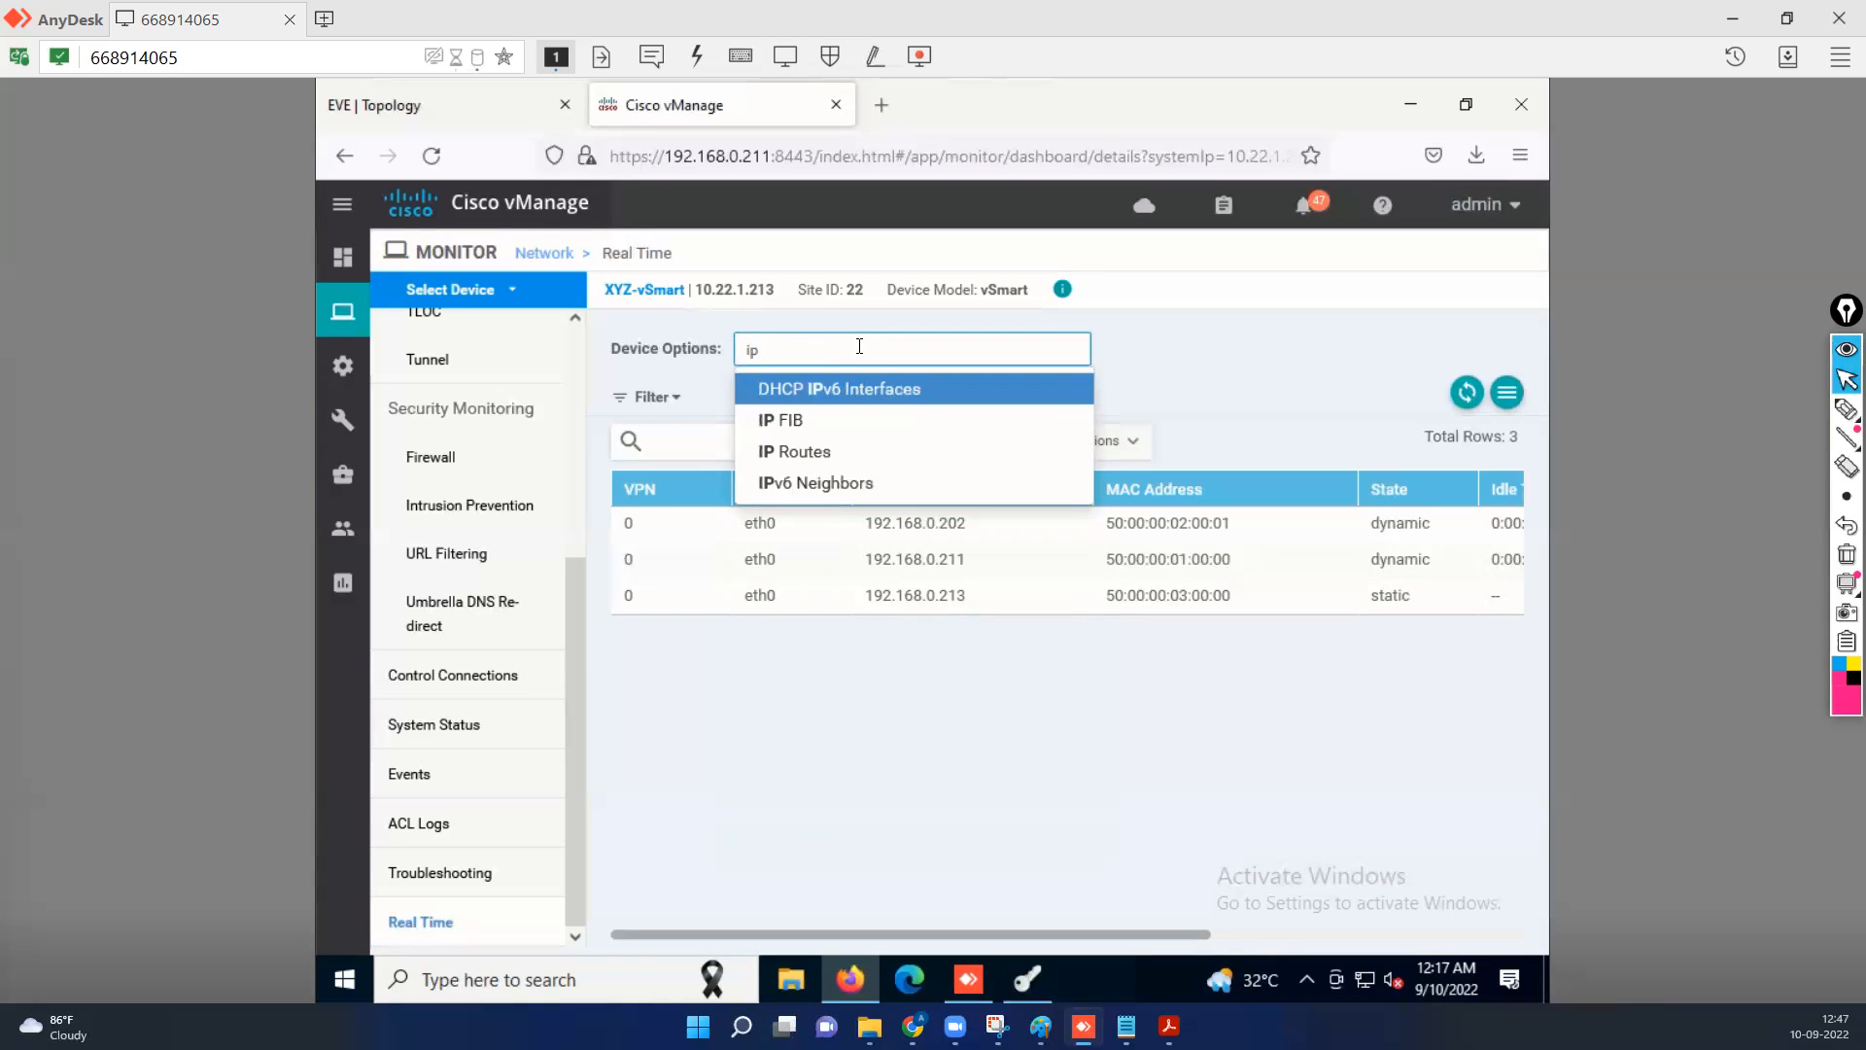
{"action": "left_click", "coordinate": [807, 453]}
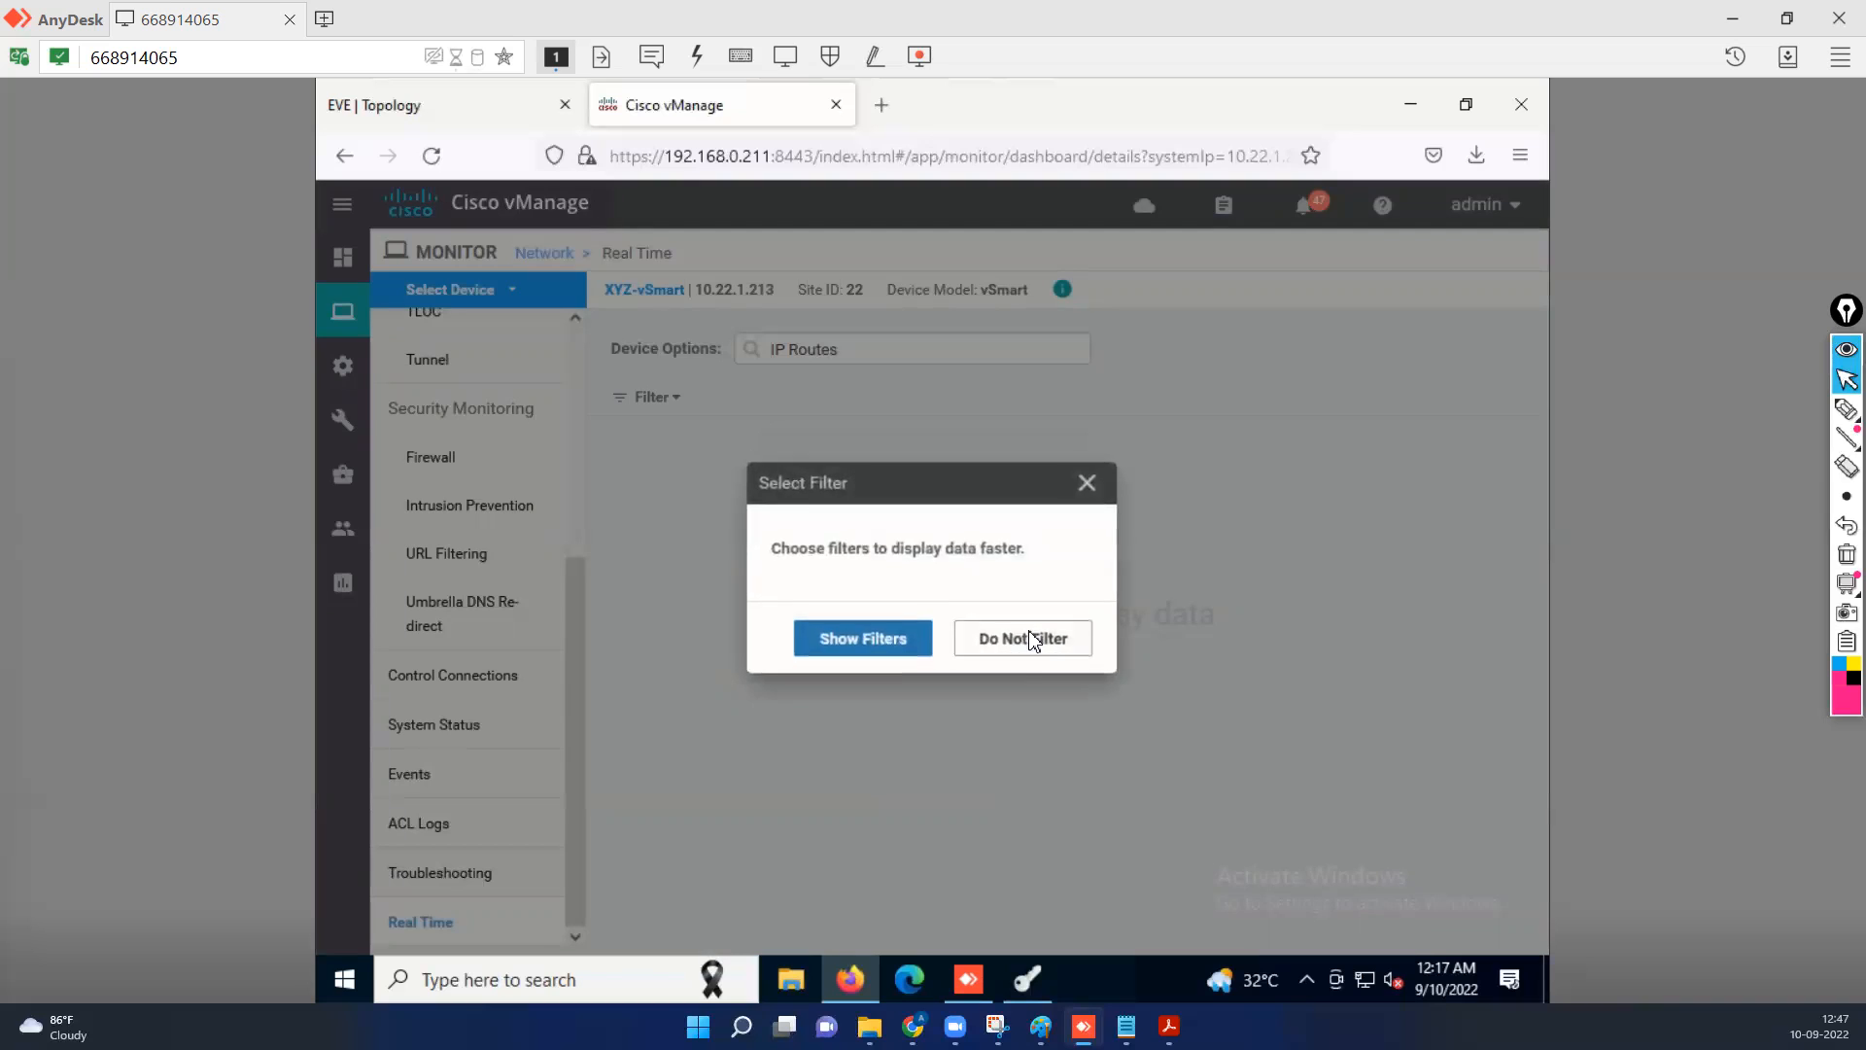
{"action": "left_click", "coordinate": [1032, 634]}
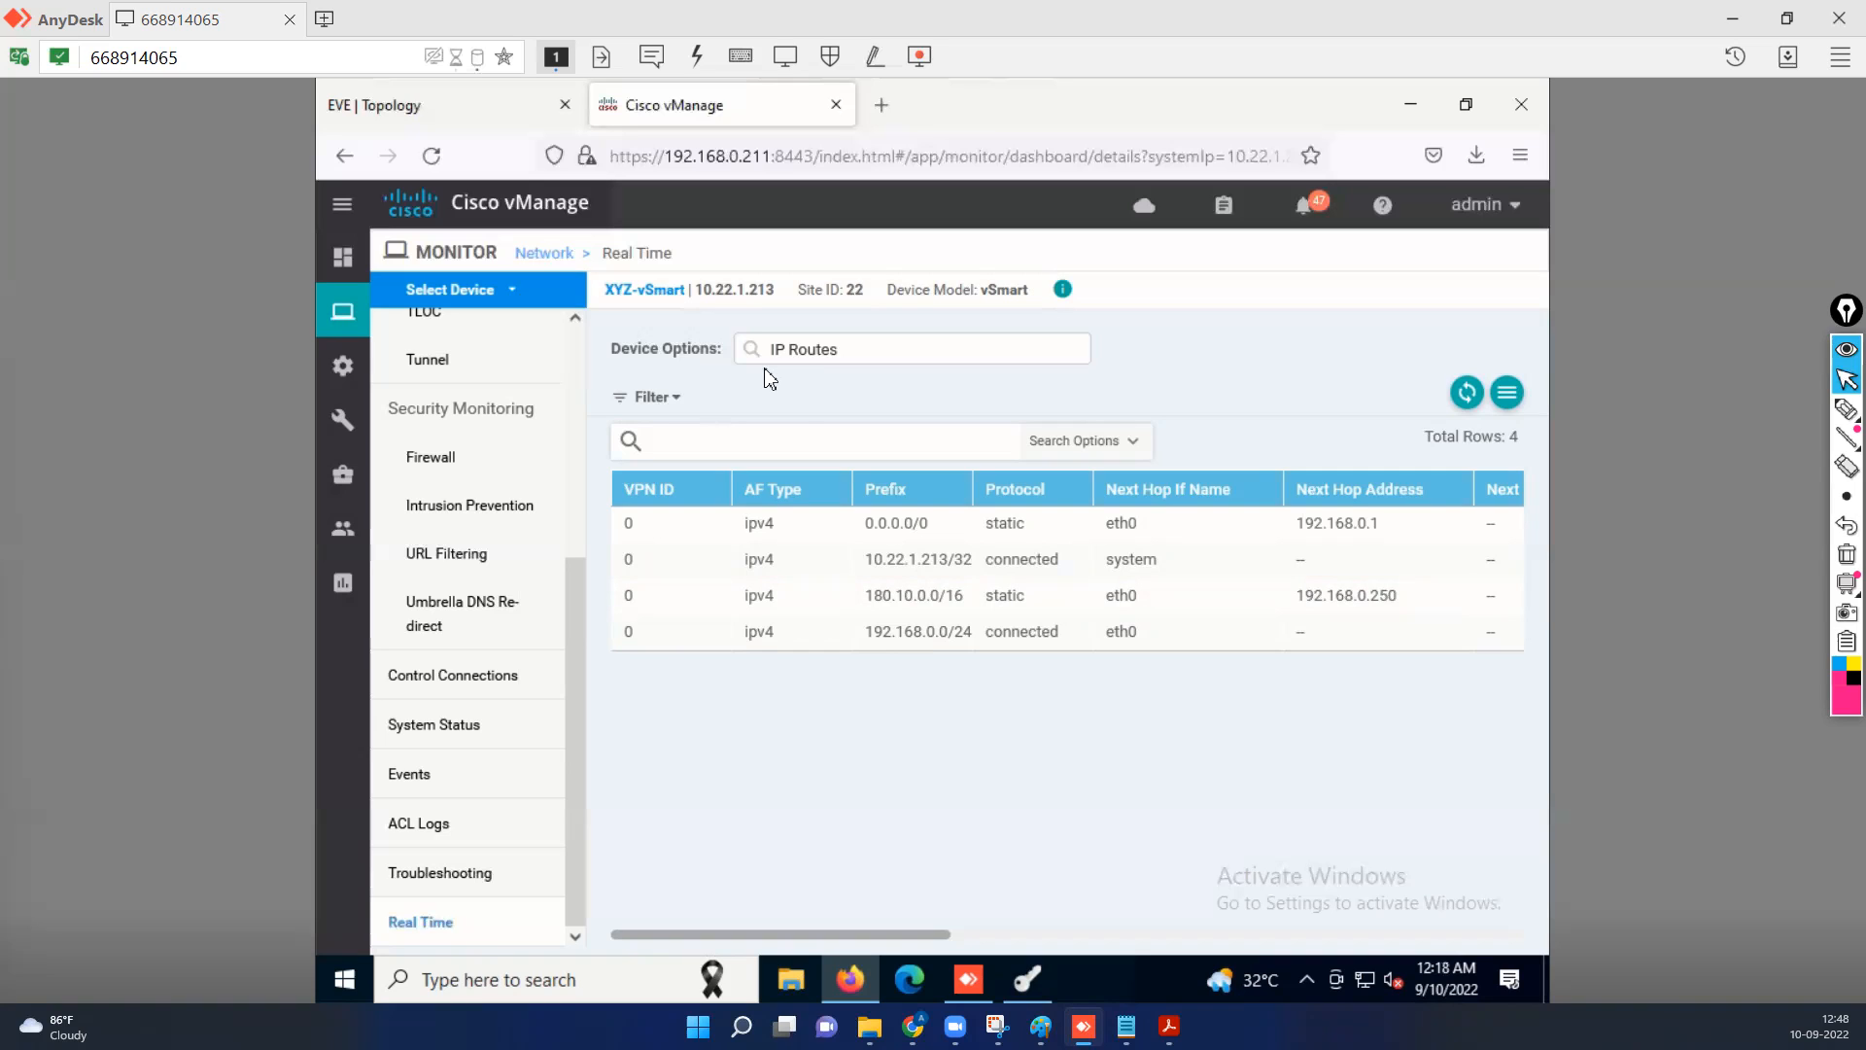
Ping 8.8.8.8 over ICMP from XYZ-vSmart's eth0 interface in VPN 0 using the device's troubleshooting tools.
{"action": "left_click", "coordinate": [454, 875]}
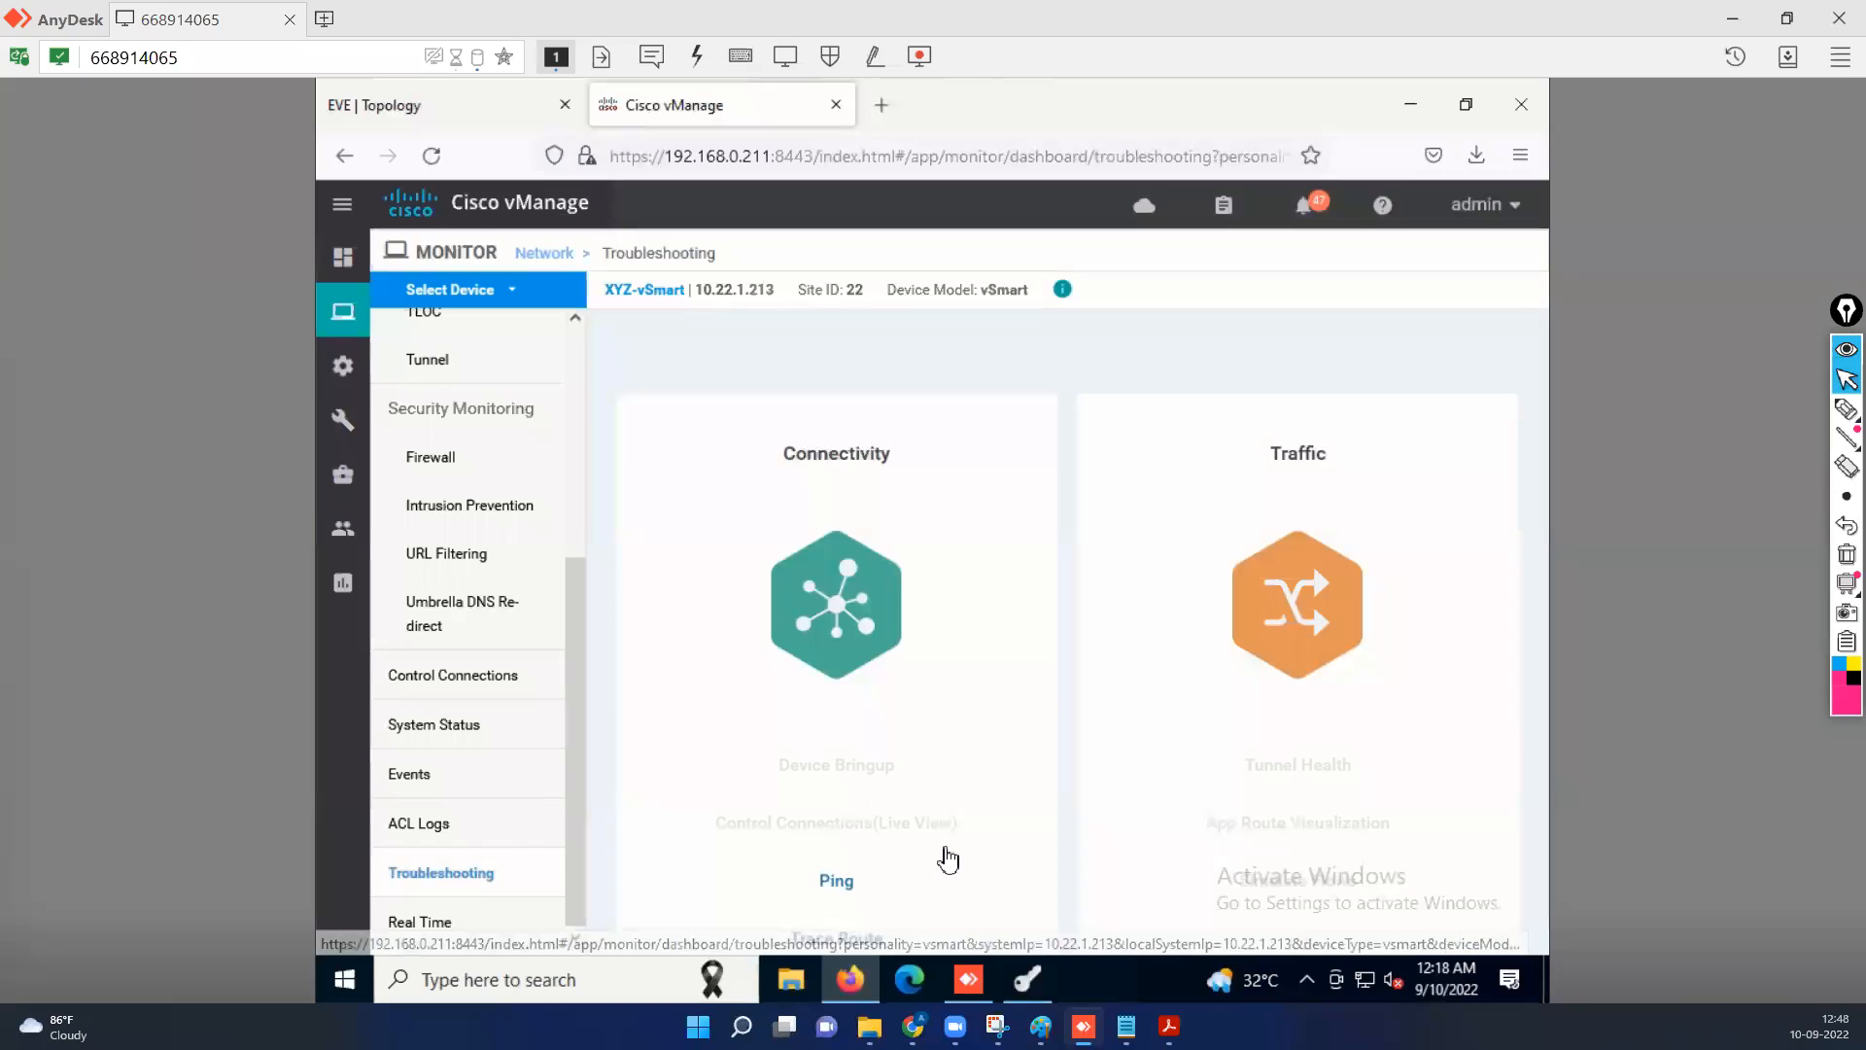
{"action": "left_click", "coordinate": [837, 882]}
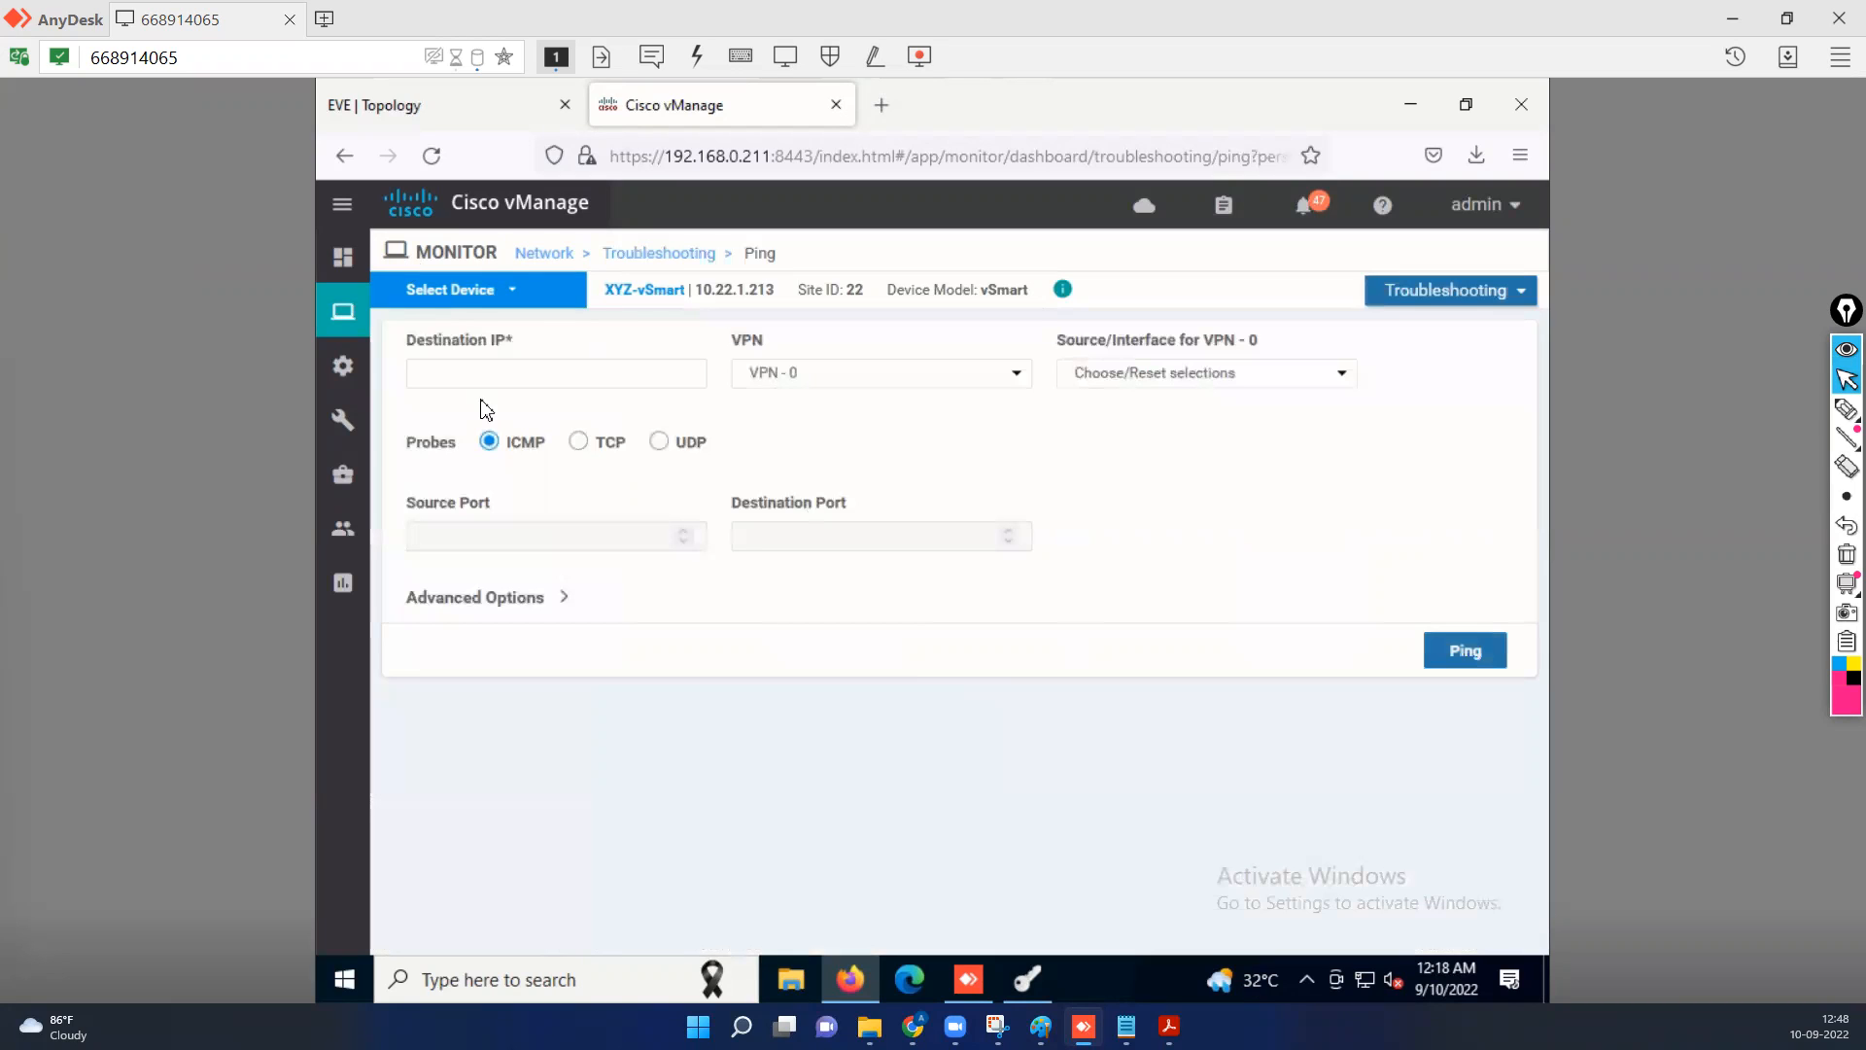
{"action": "left_click", "coordinate": [502, 371]}
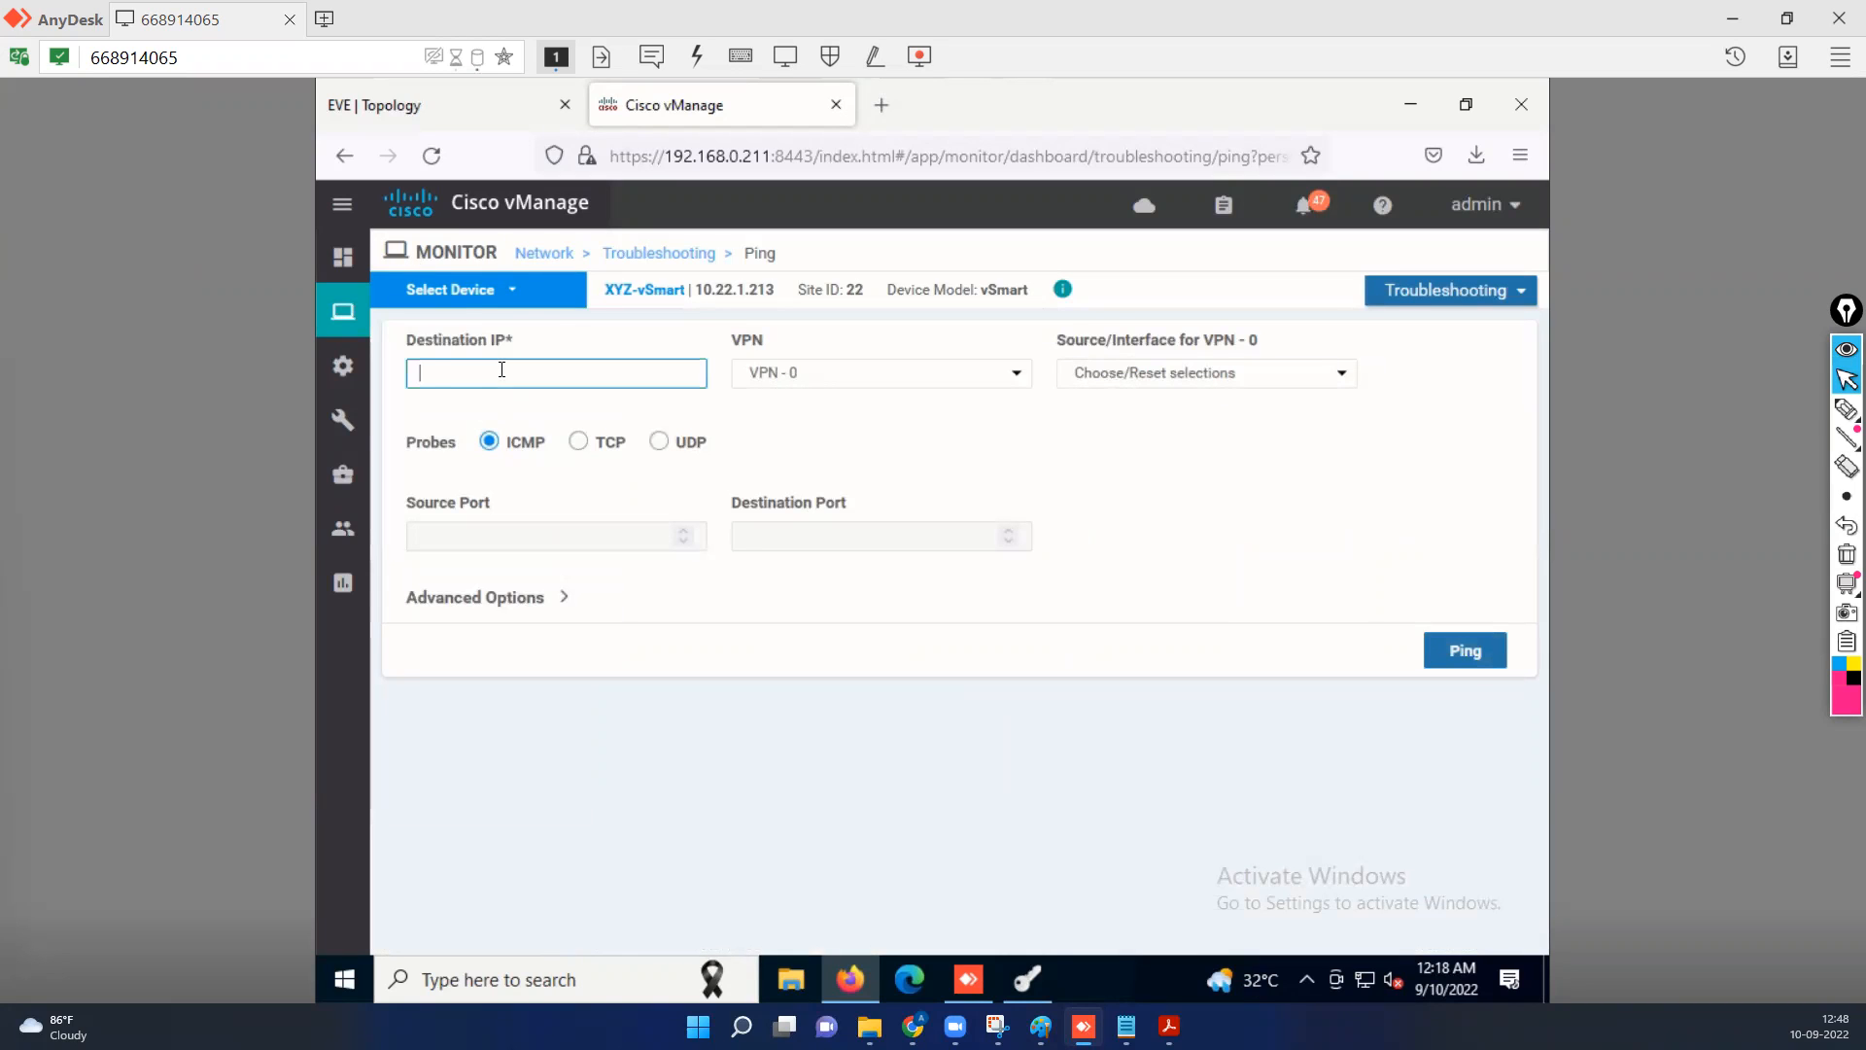
{"action": "type", "text": "8.8.8.8"}
{"action": "left_click", "coordinate": [1288, 383]}
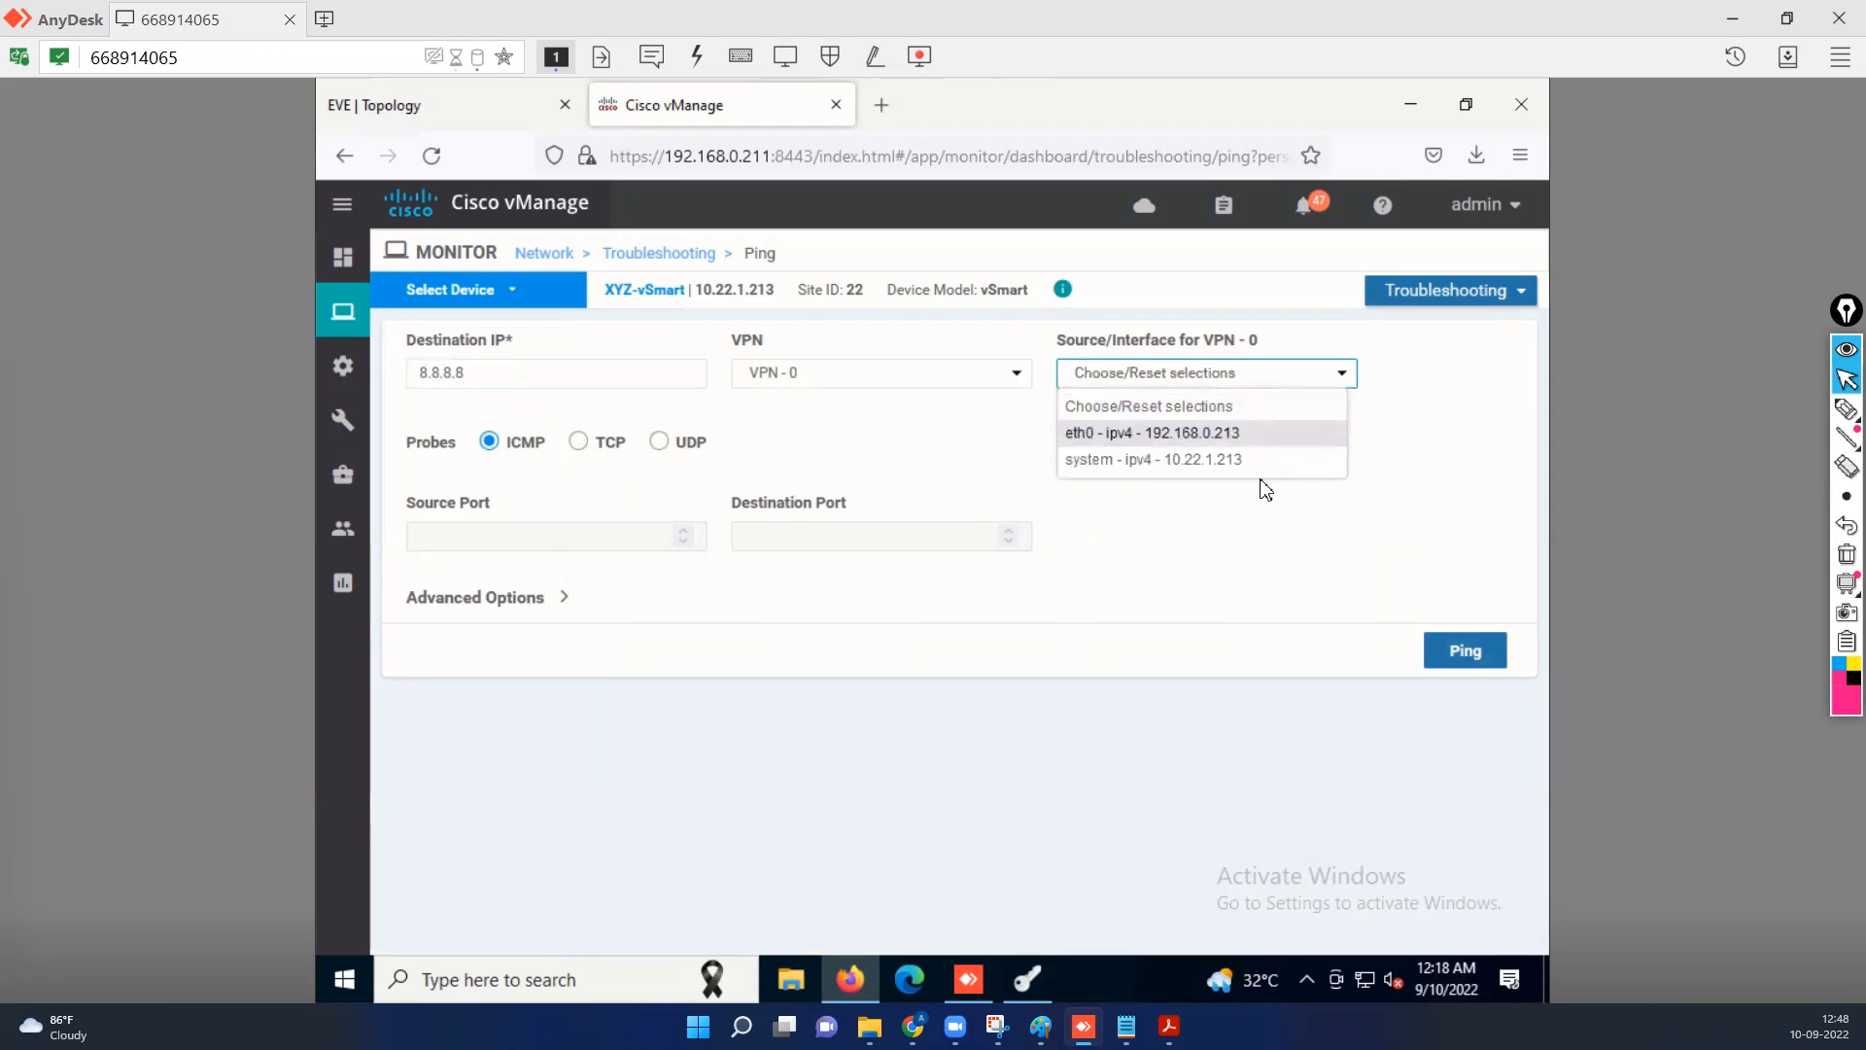
{"action": "left_click", "coordinate": [1193, 433]}
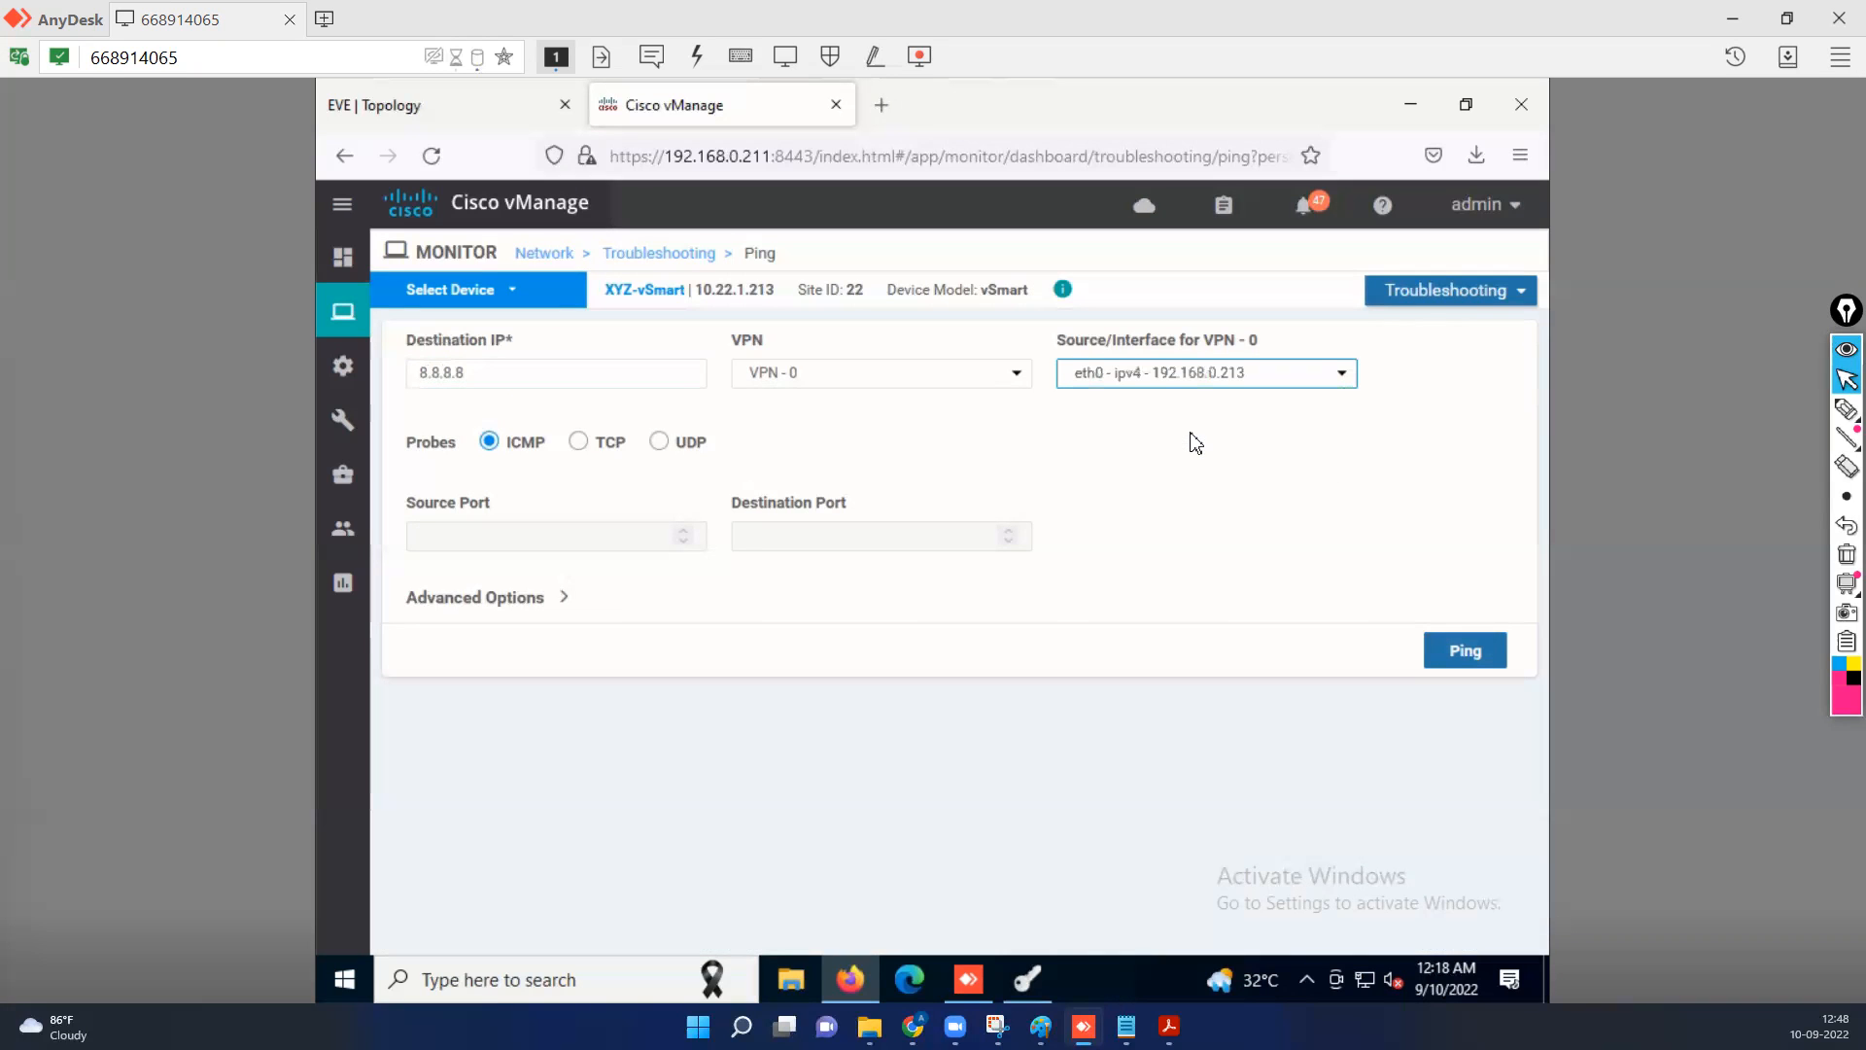
{"action": "left_click", "coordinate": [1461, 657]}
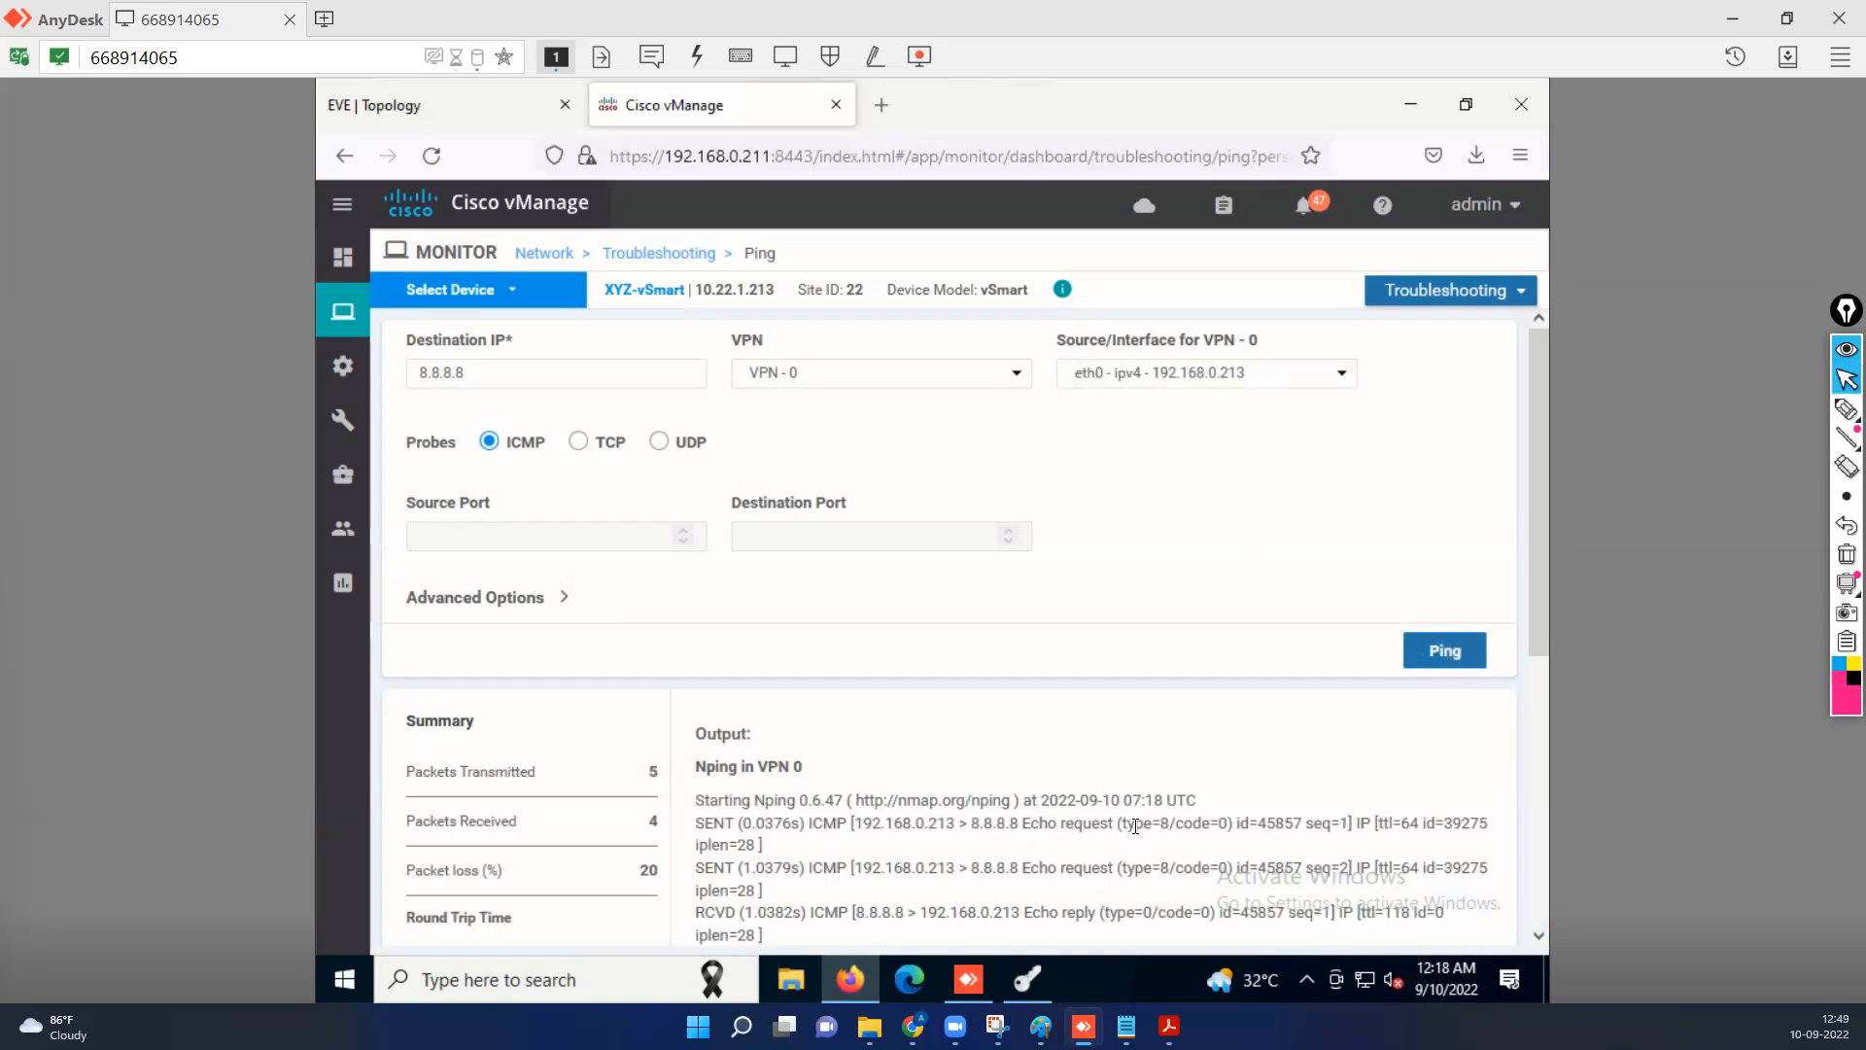
Review the ping summary and the request and reply output for 8.8.8.8.
{"action": "scroll", "coordinate": [1128, 836], "scroll_direction": "down", "scroll_amount": 1}
{"action": "scroll", "coordinate": [1102, 803], "scroll_direction": "down", "scroll_amount": 4}
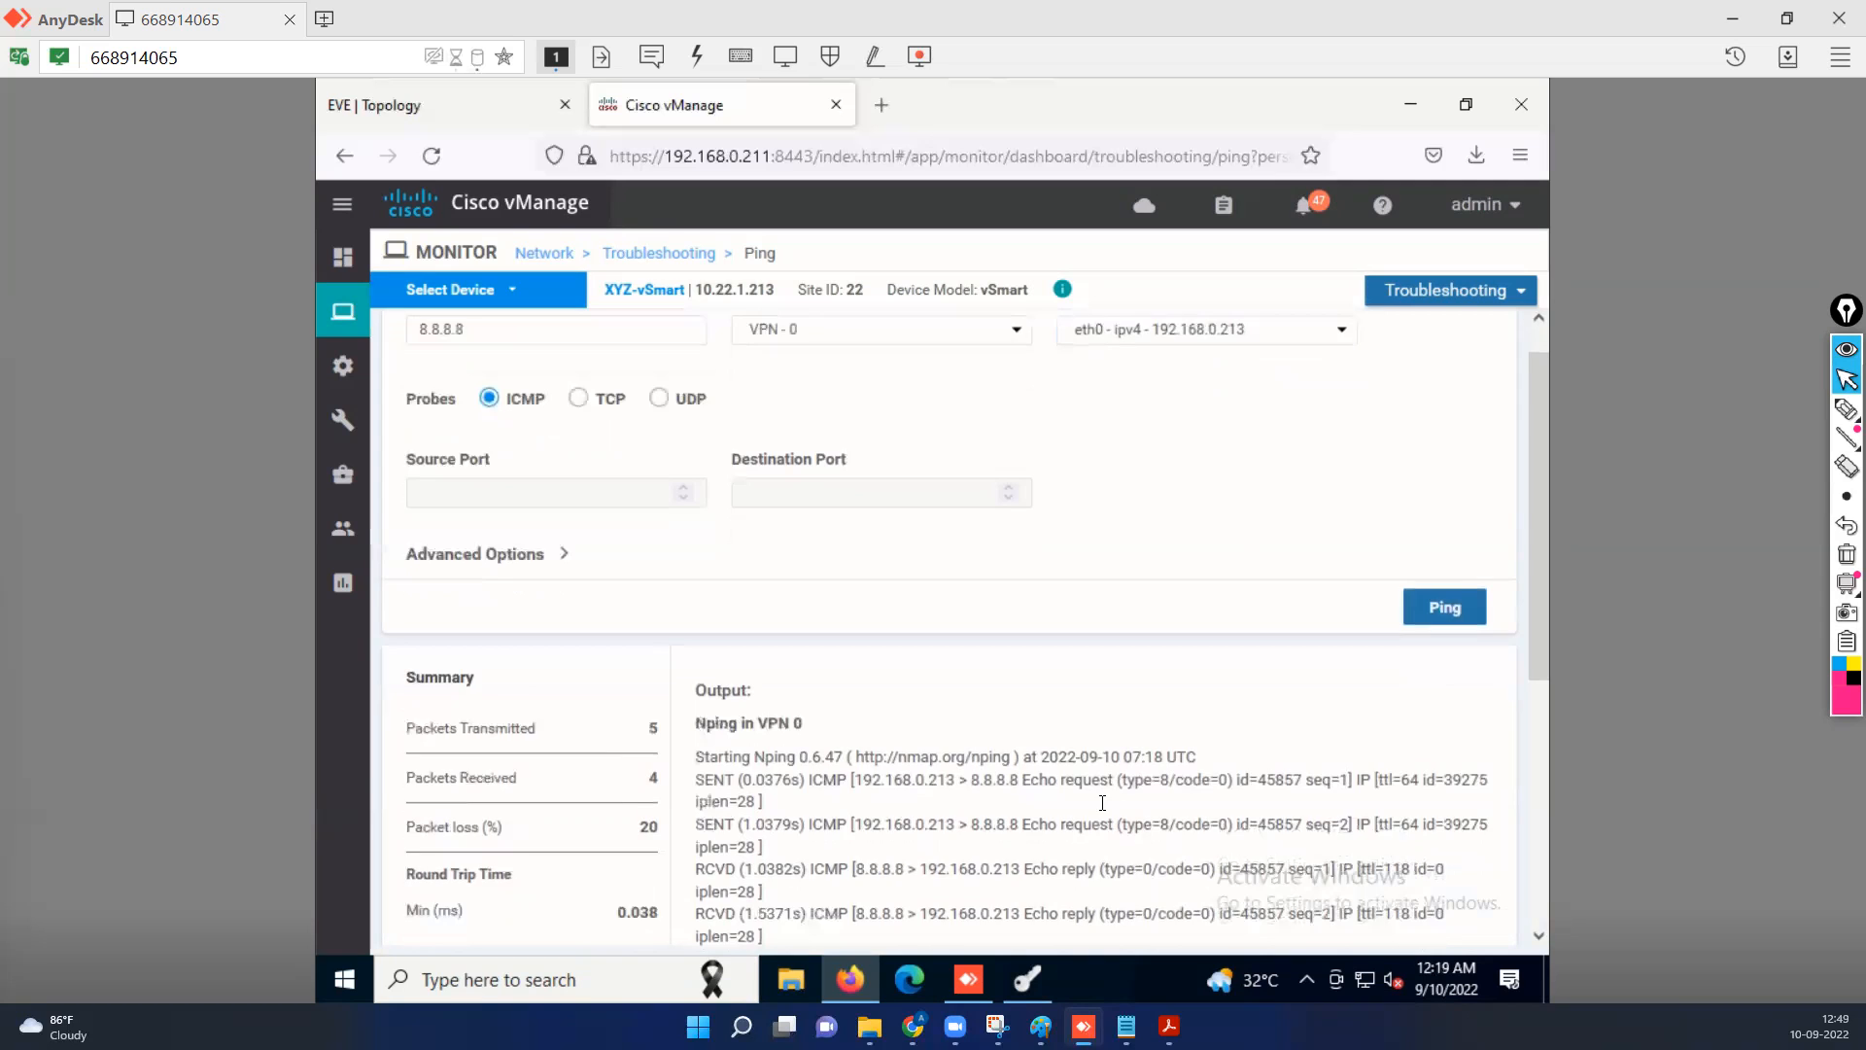
{"action": "scroll", "coordinate": [1105, 811], "scroll_direction": "down", "scroll_amount": 5}
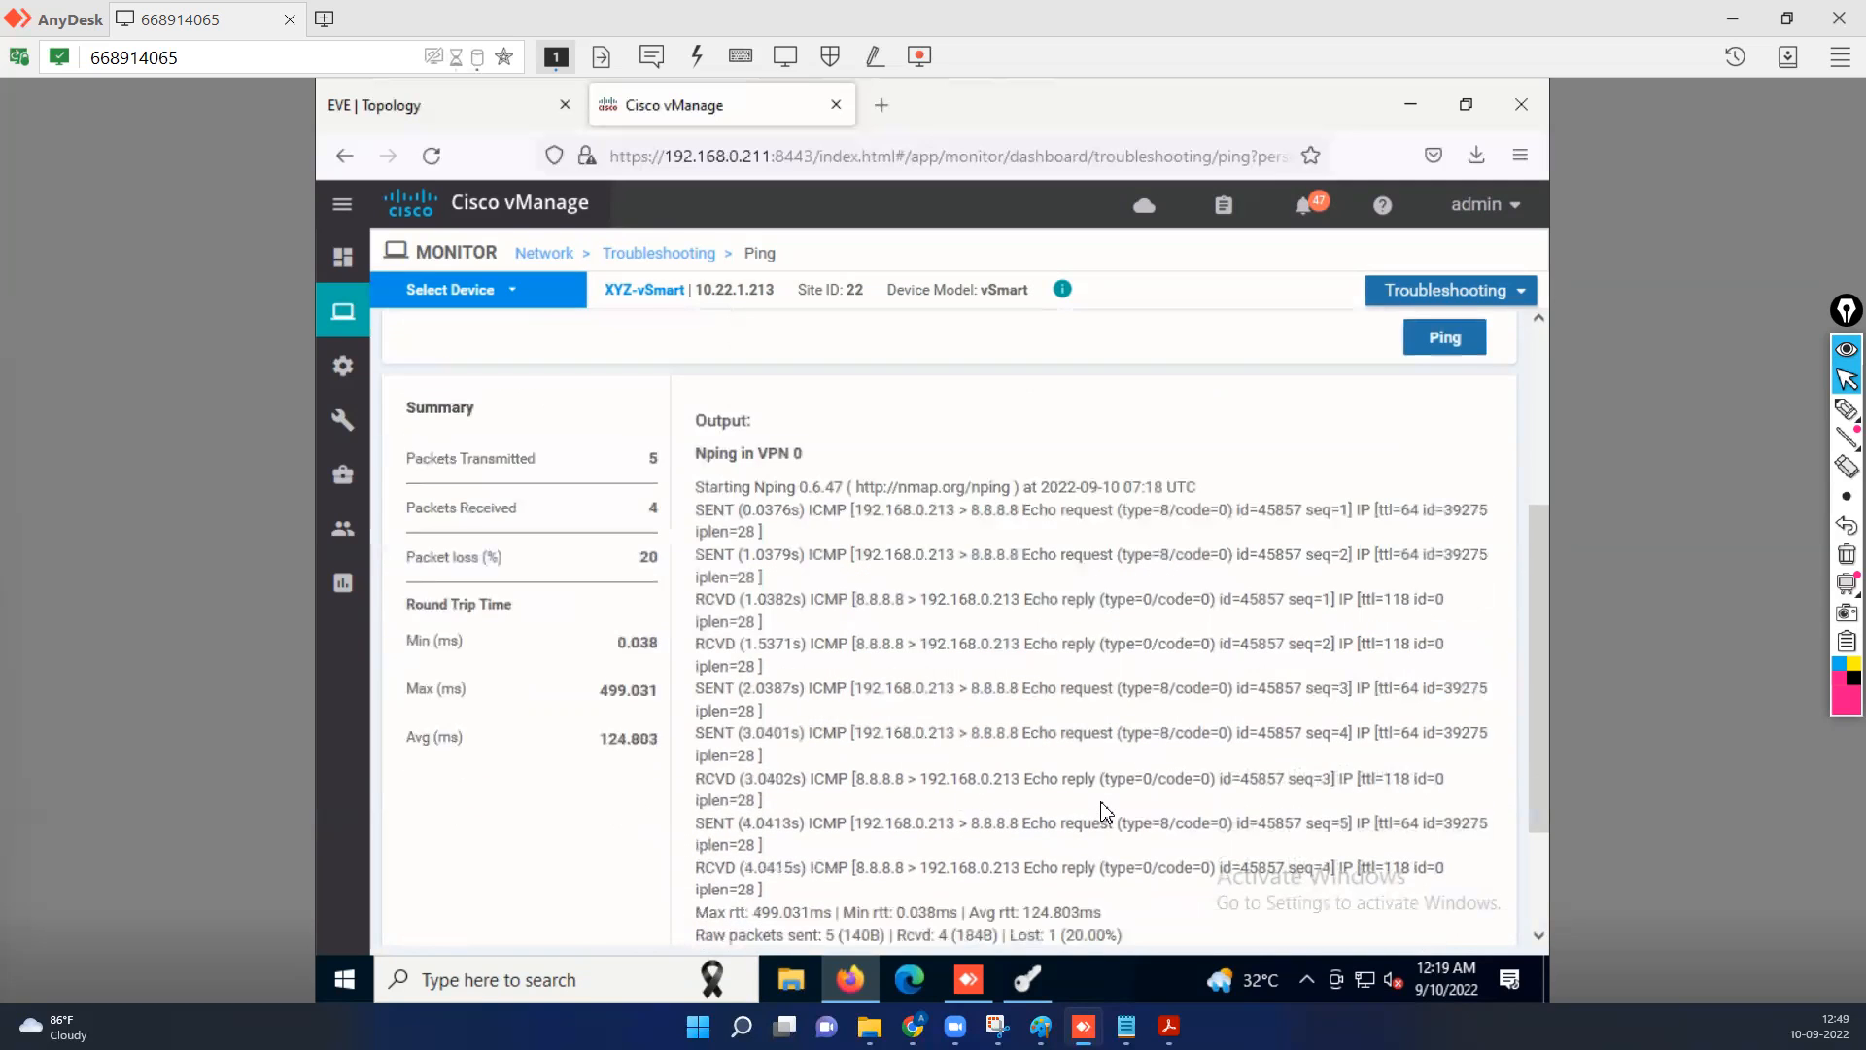
{"action": "scroll", "coordinate": [1105, 812], "scroll_direction": "up", "scroll_amount": 4}
{"action": "scroll", "coordinate": [1105, 811], "scroll_direction": "up", "scroll_amount": 1}
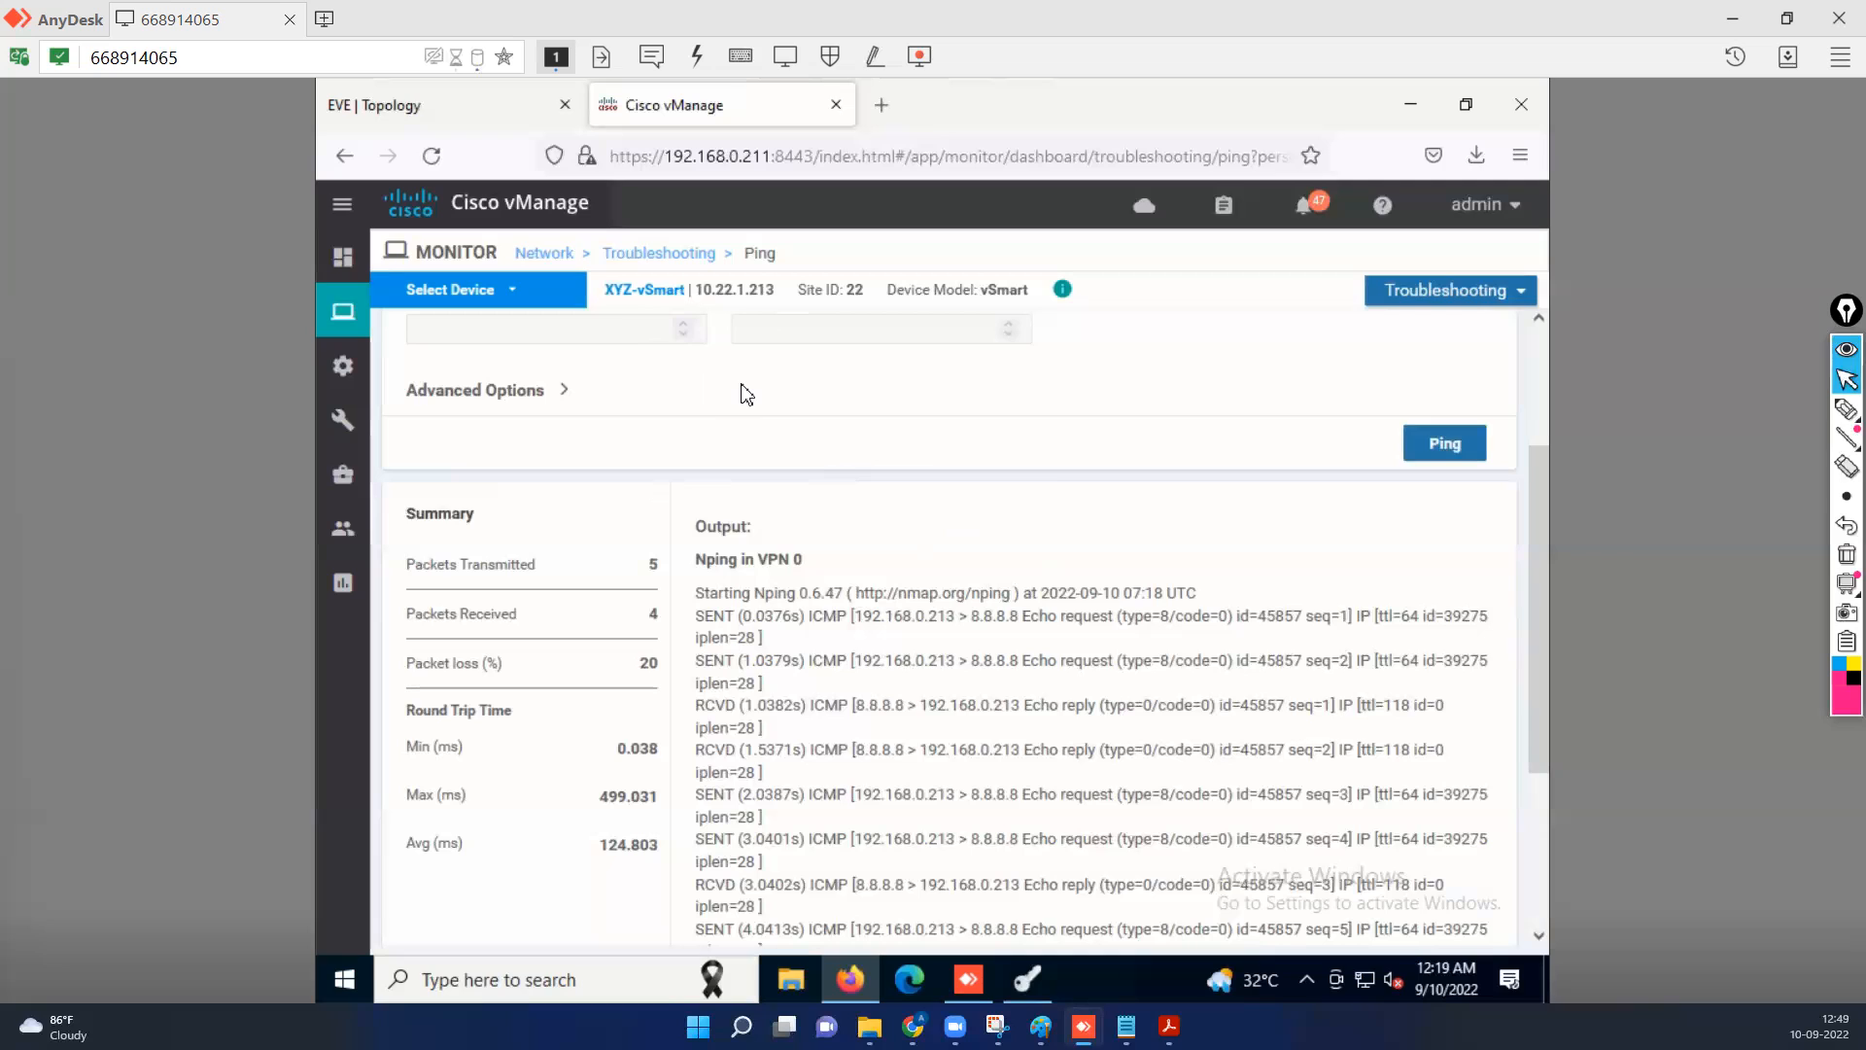
Open the vBond device from the monitored network and examine its Orchestrator Connections to the vSmart and vManage peers.
{"action": "left_click", "coordinate": [561, 264]}
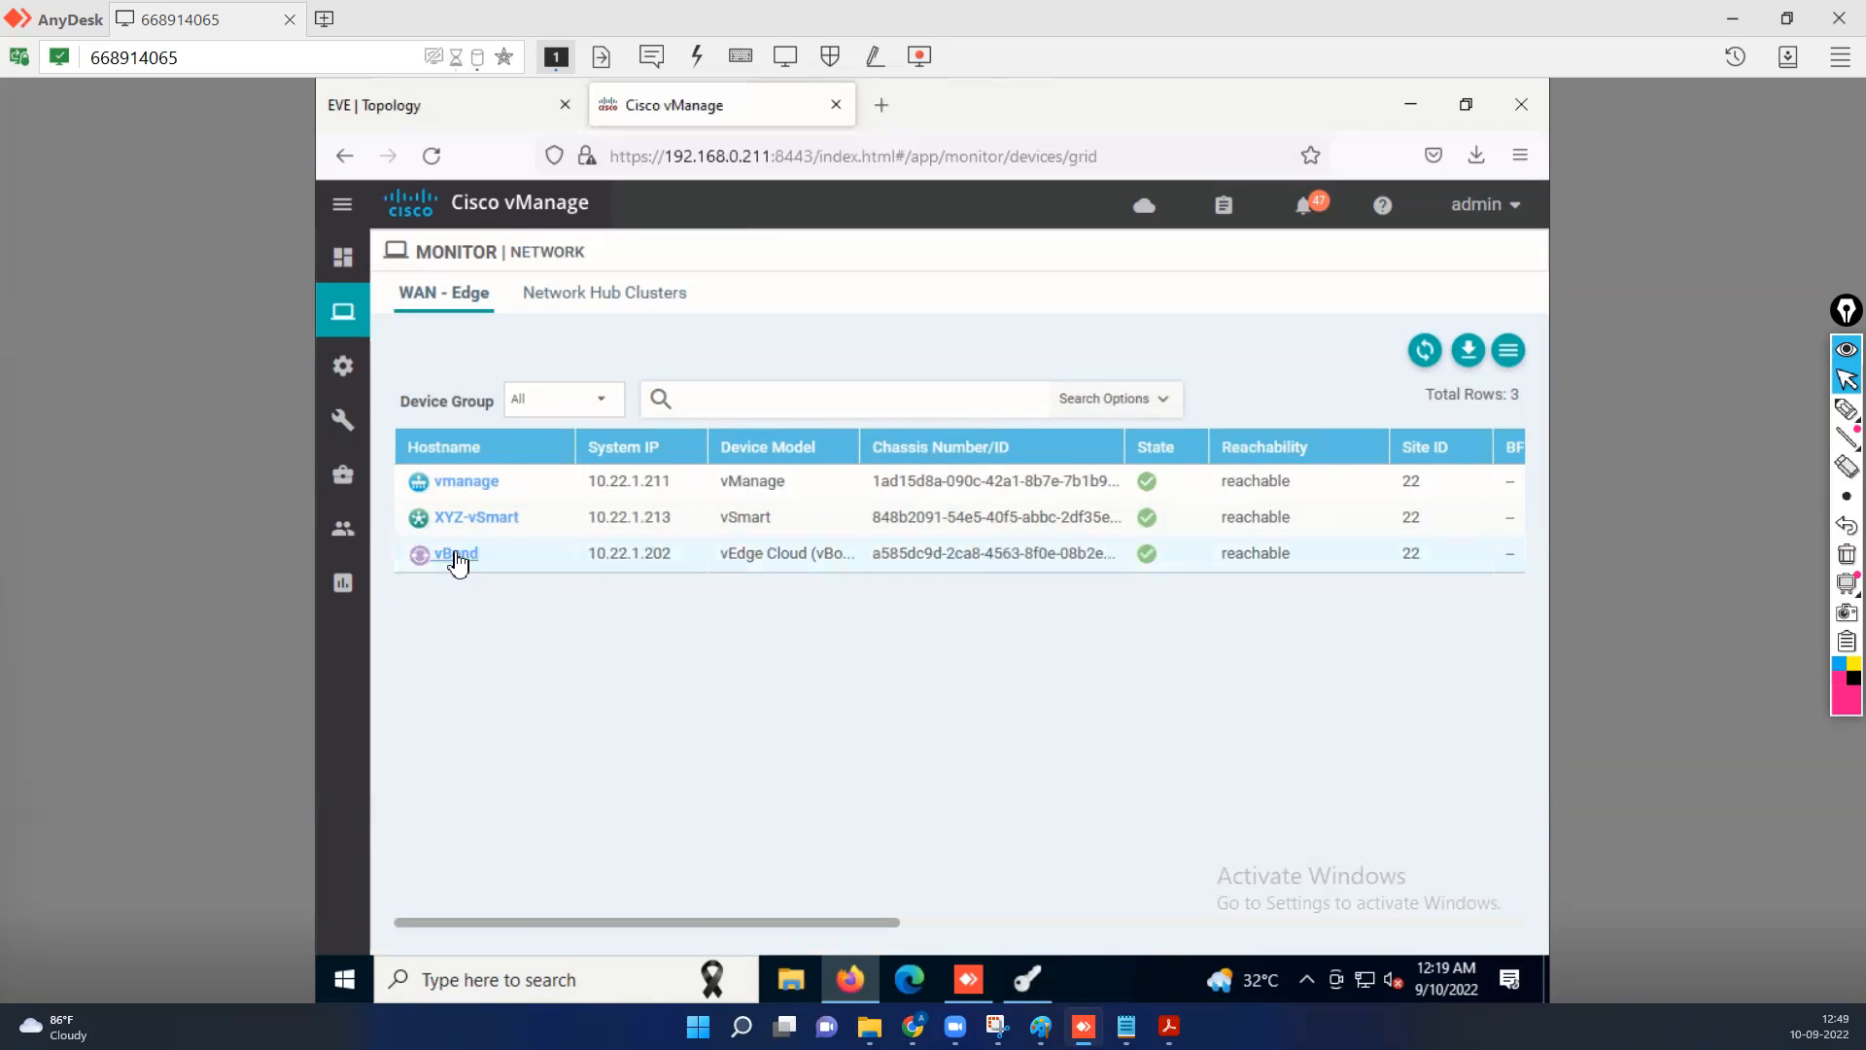
{"action": "left_click", "coordinate": [455, 554]}
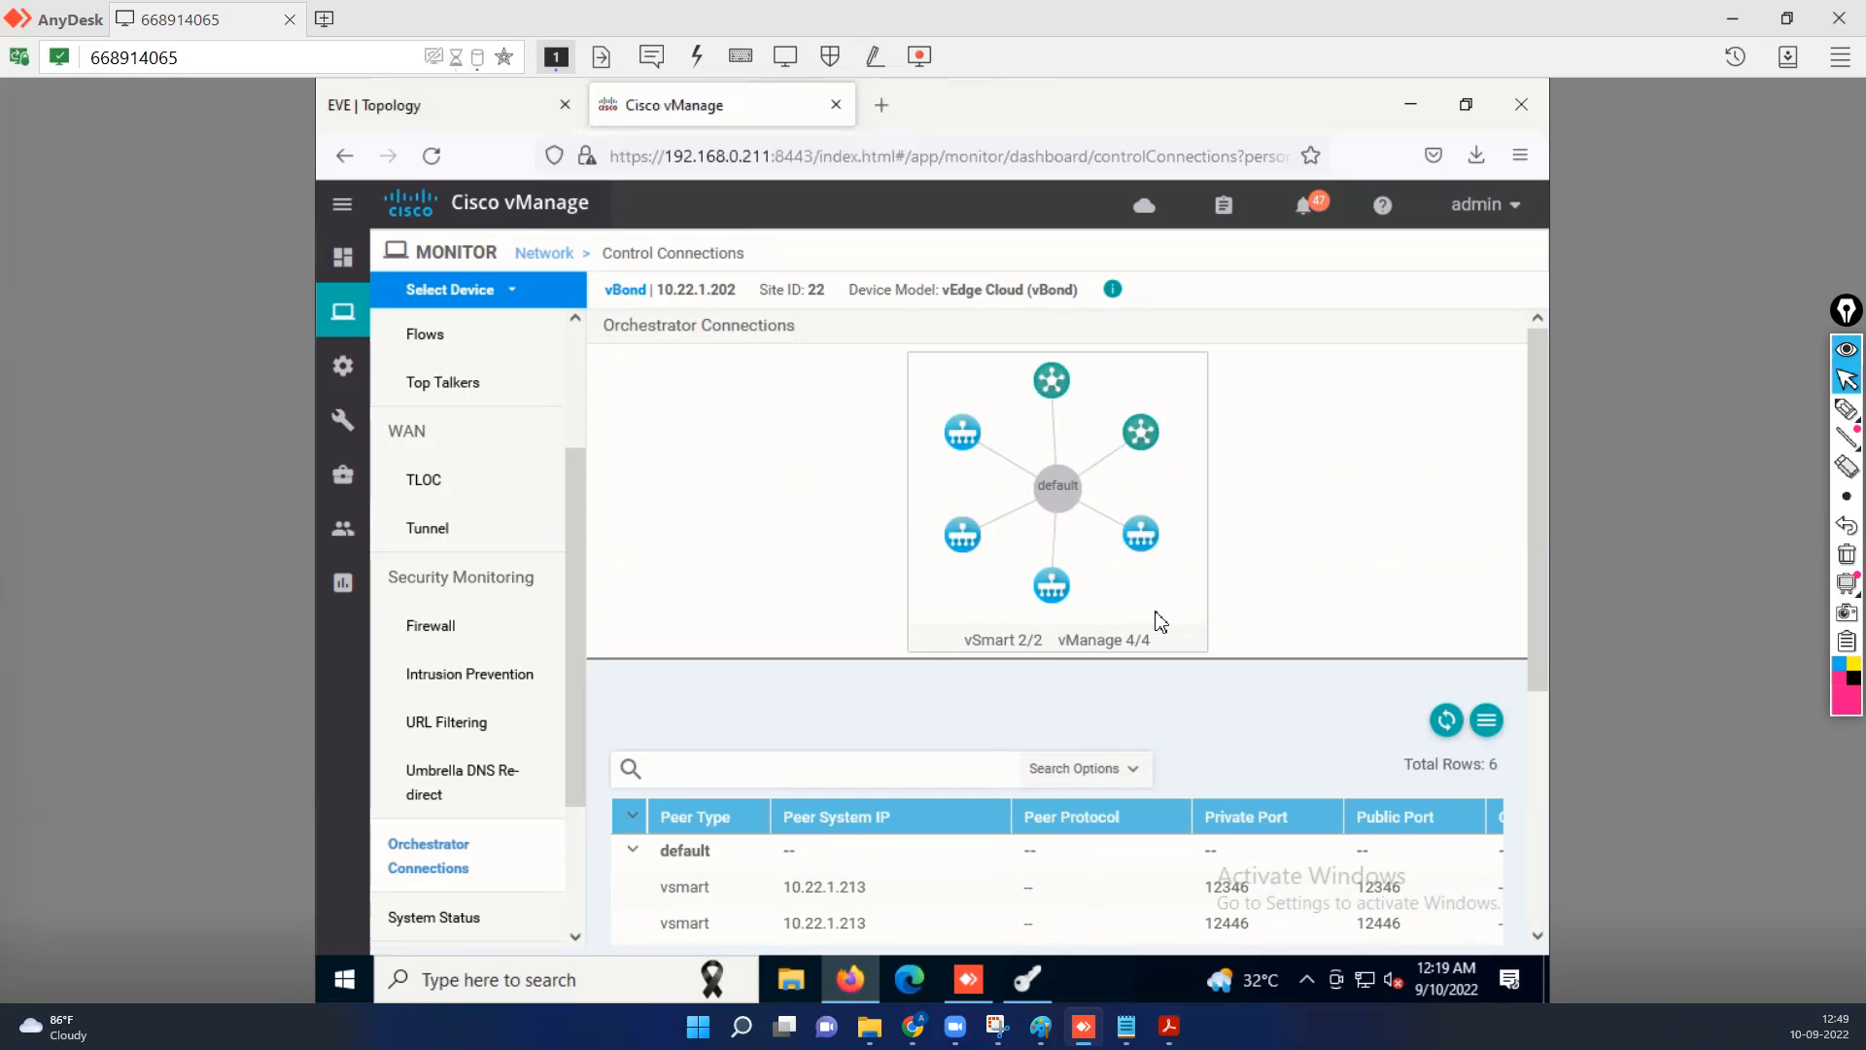
{"action": "scroll", "coordinate": [1137, 609], "scroll_direction": "down", "scroll_amount": 3}
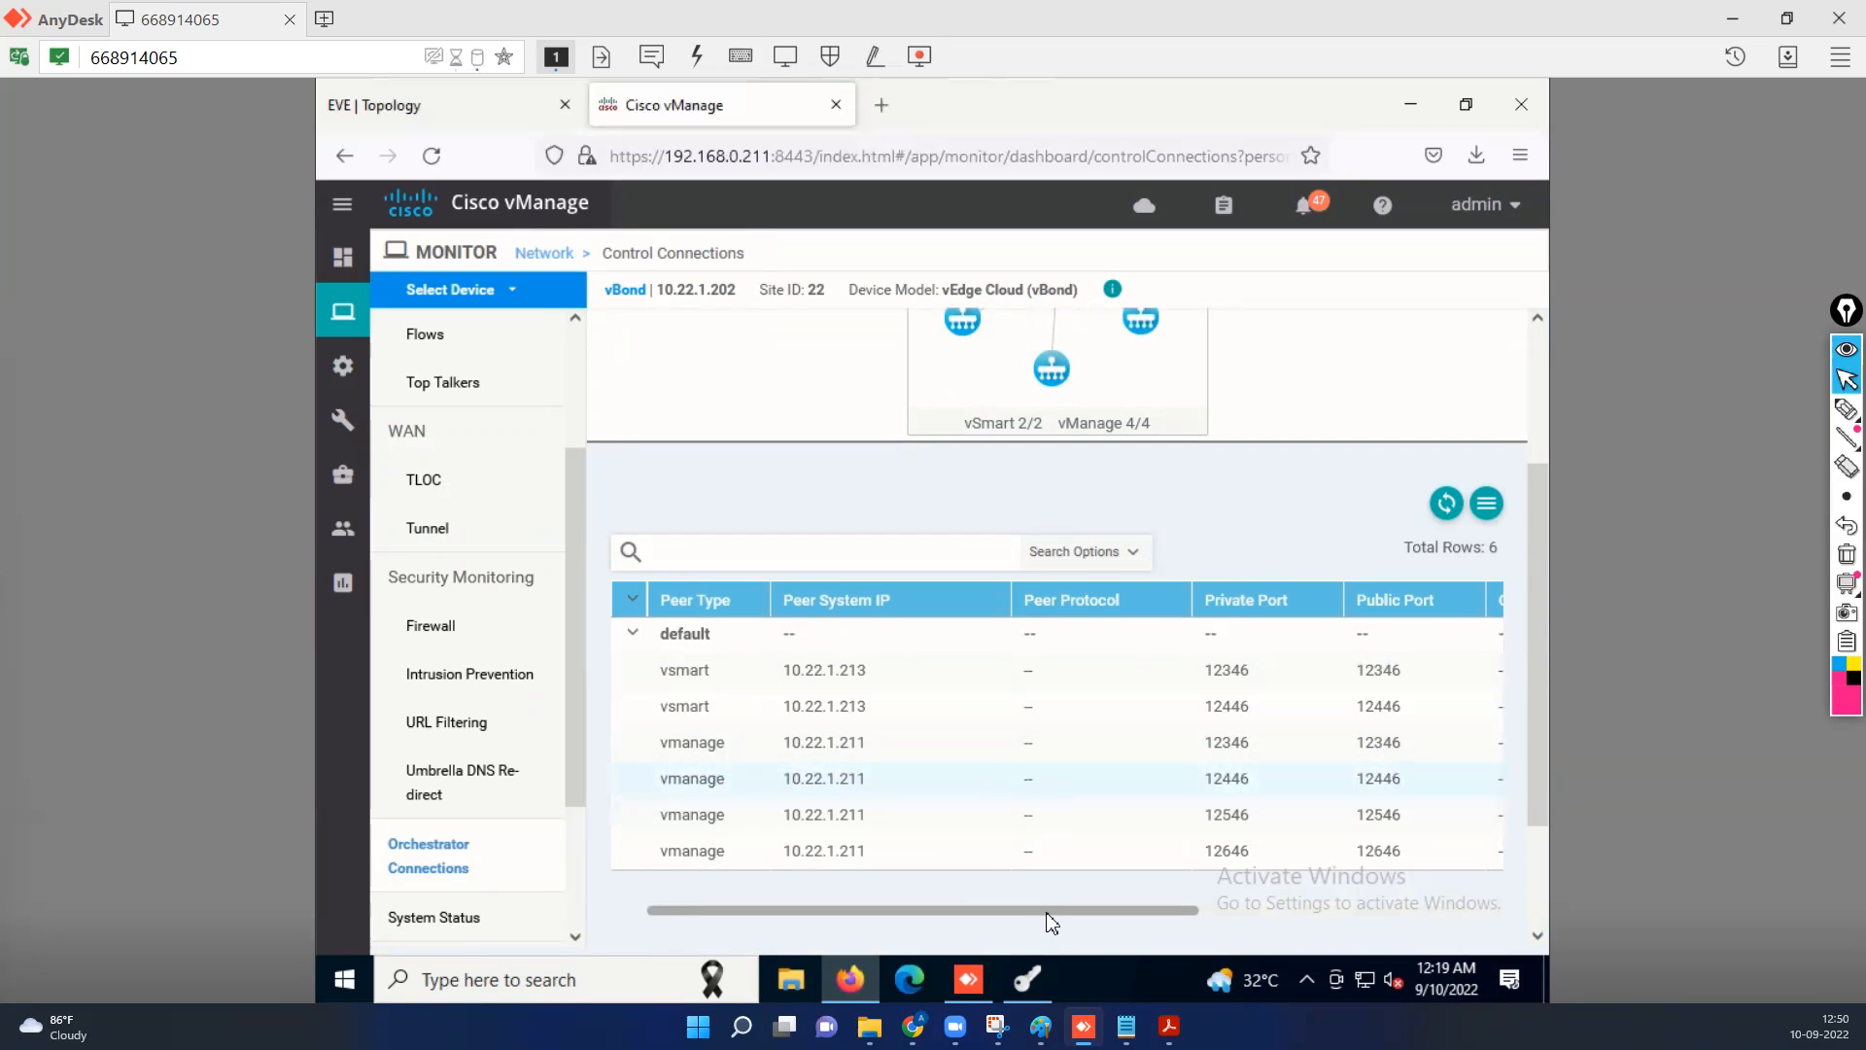
{"action": "left_click_drag", "start_coordinate": [1132, 913], "coordinate": [1146, 914]}
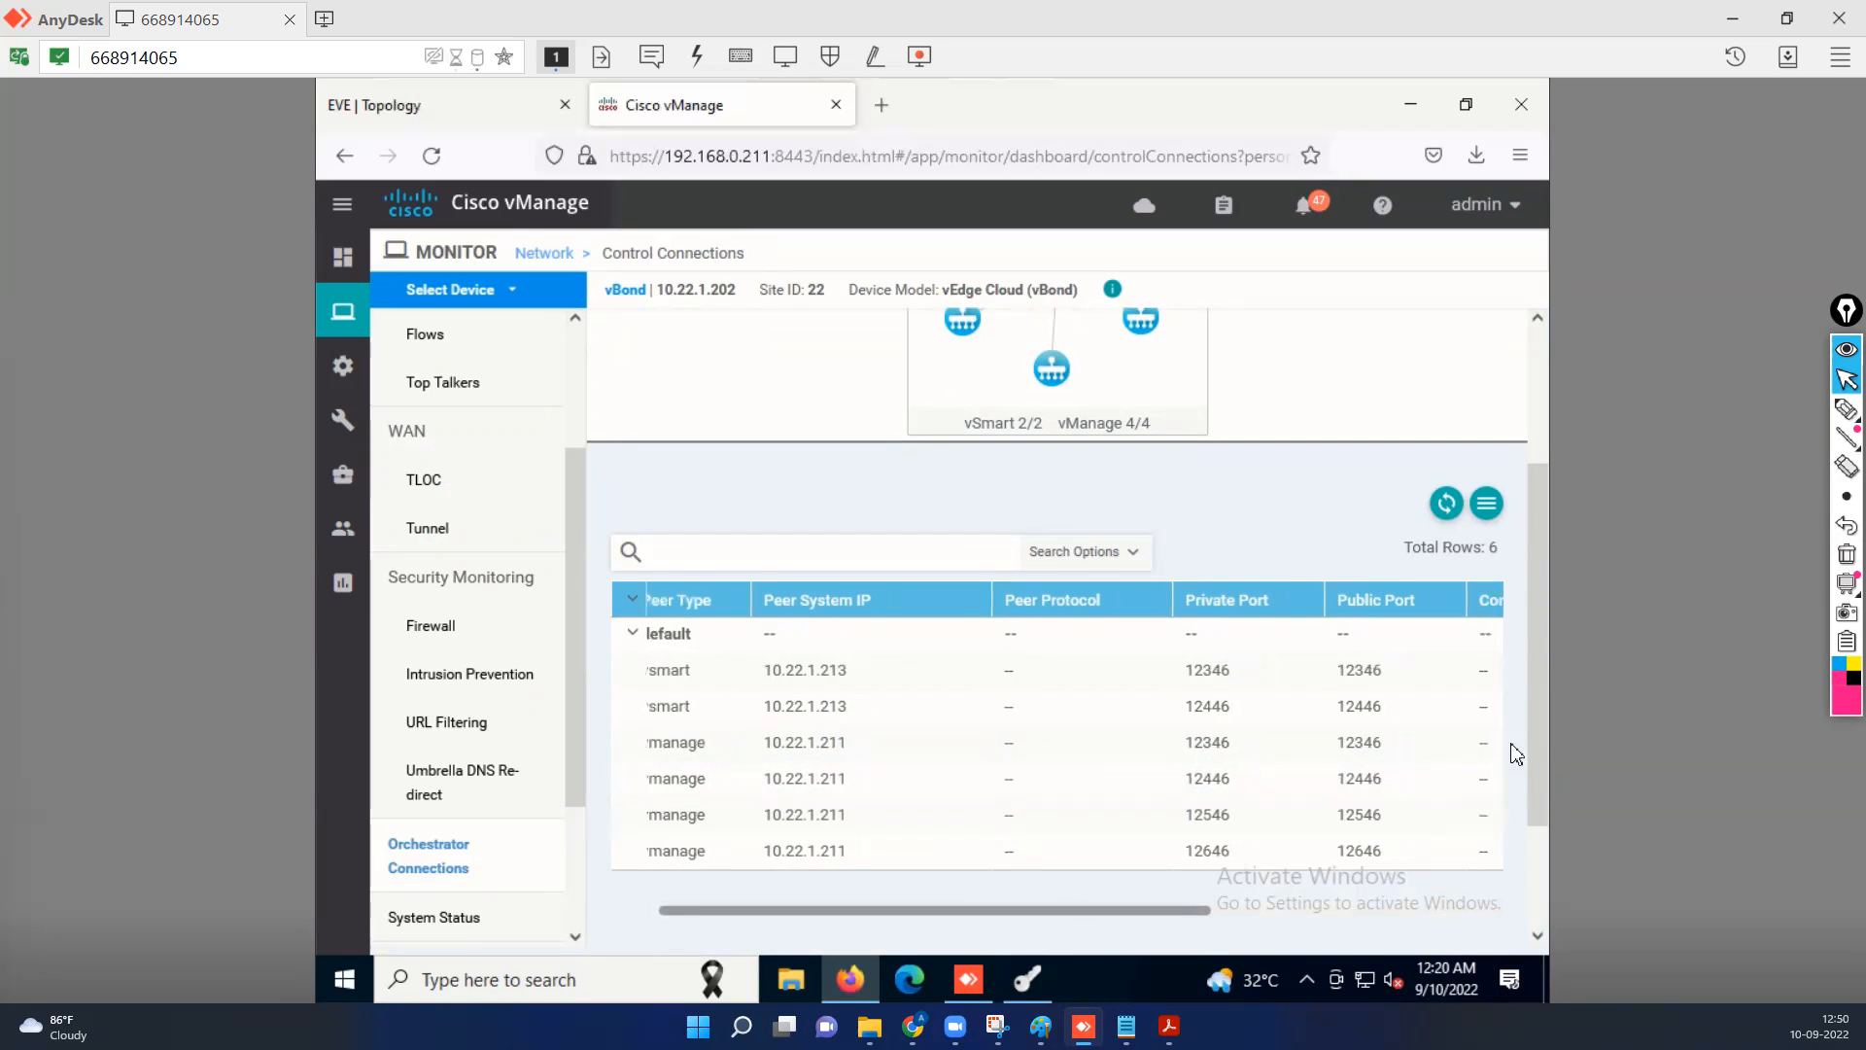
{"action": "left_click_drag", "start_coordinate": [1546, 729], "coordinate": [1541, 896]}
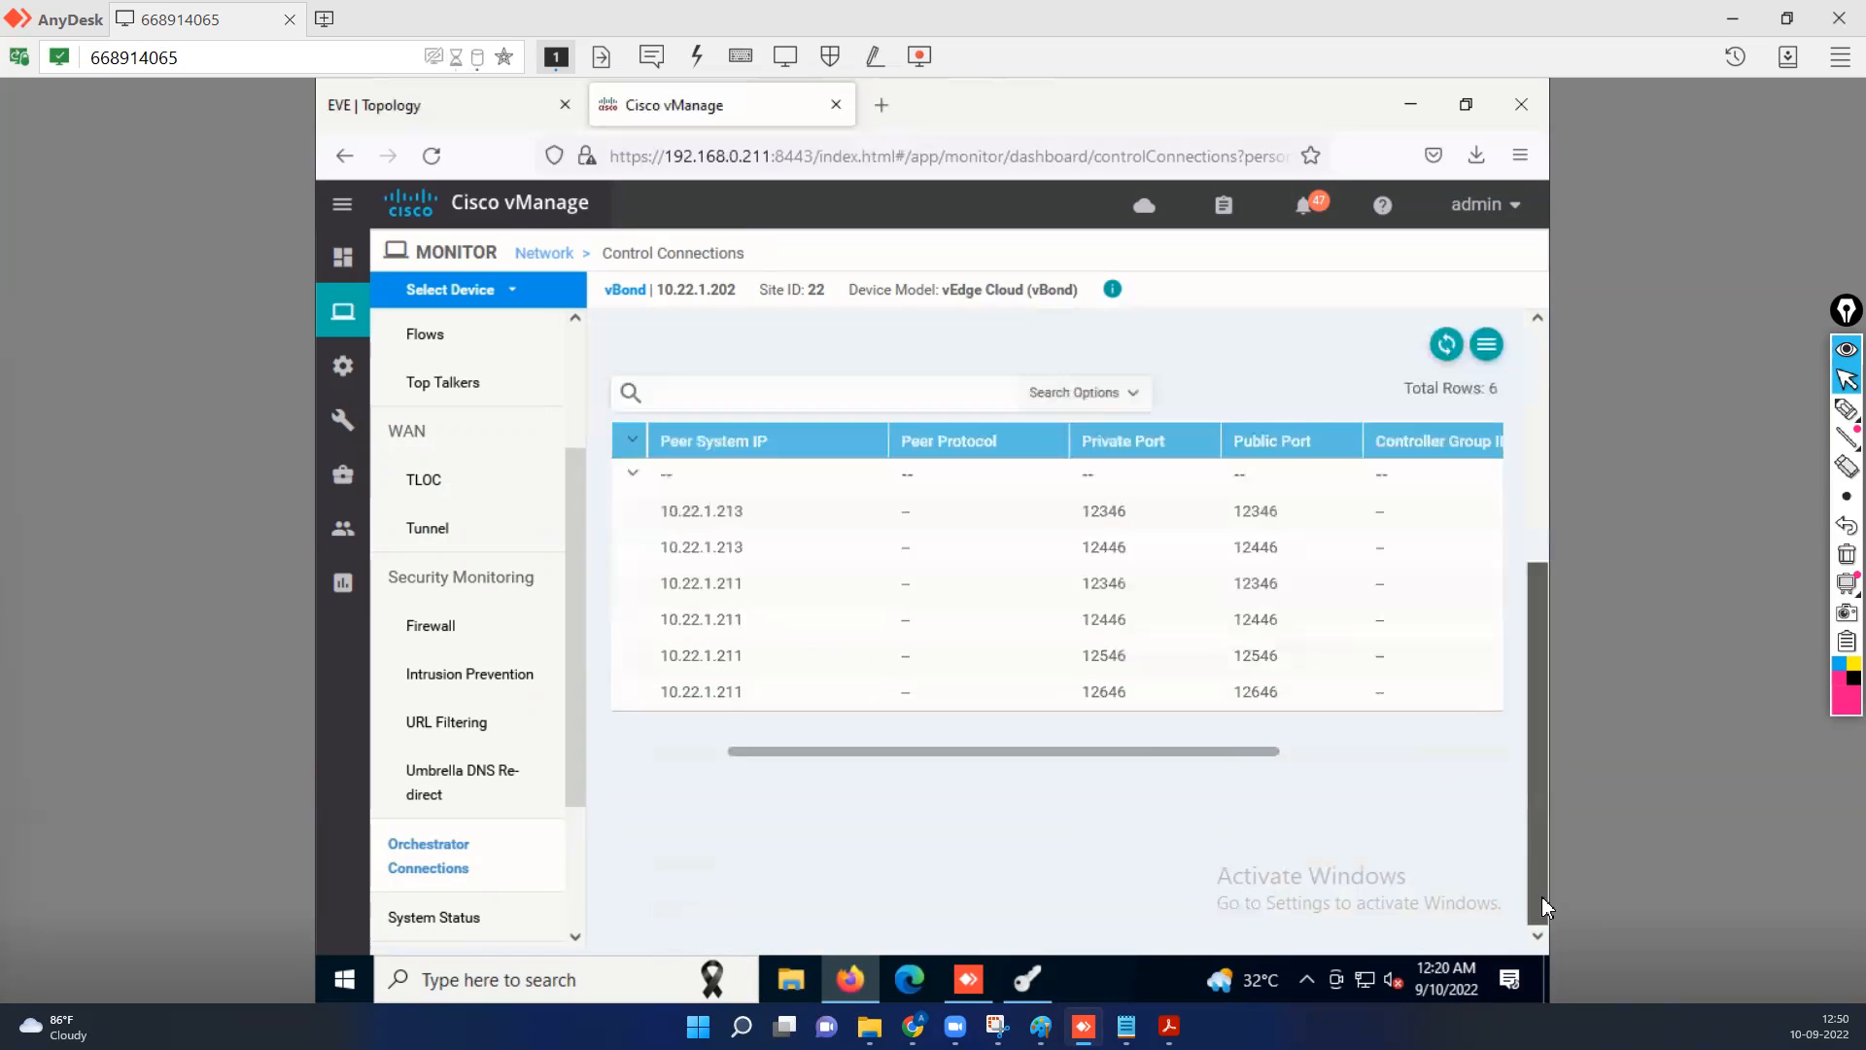
{"action": "left_click_drag", "start_coordinate": [1143, 752], "coordinate": [974, 756]}
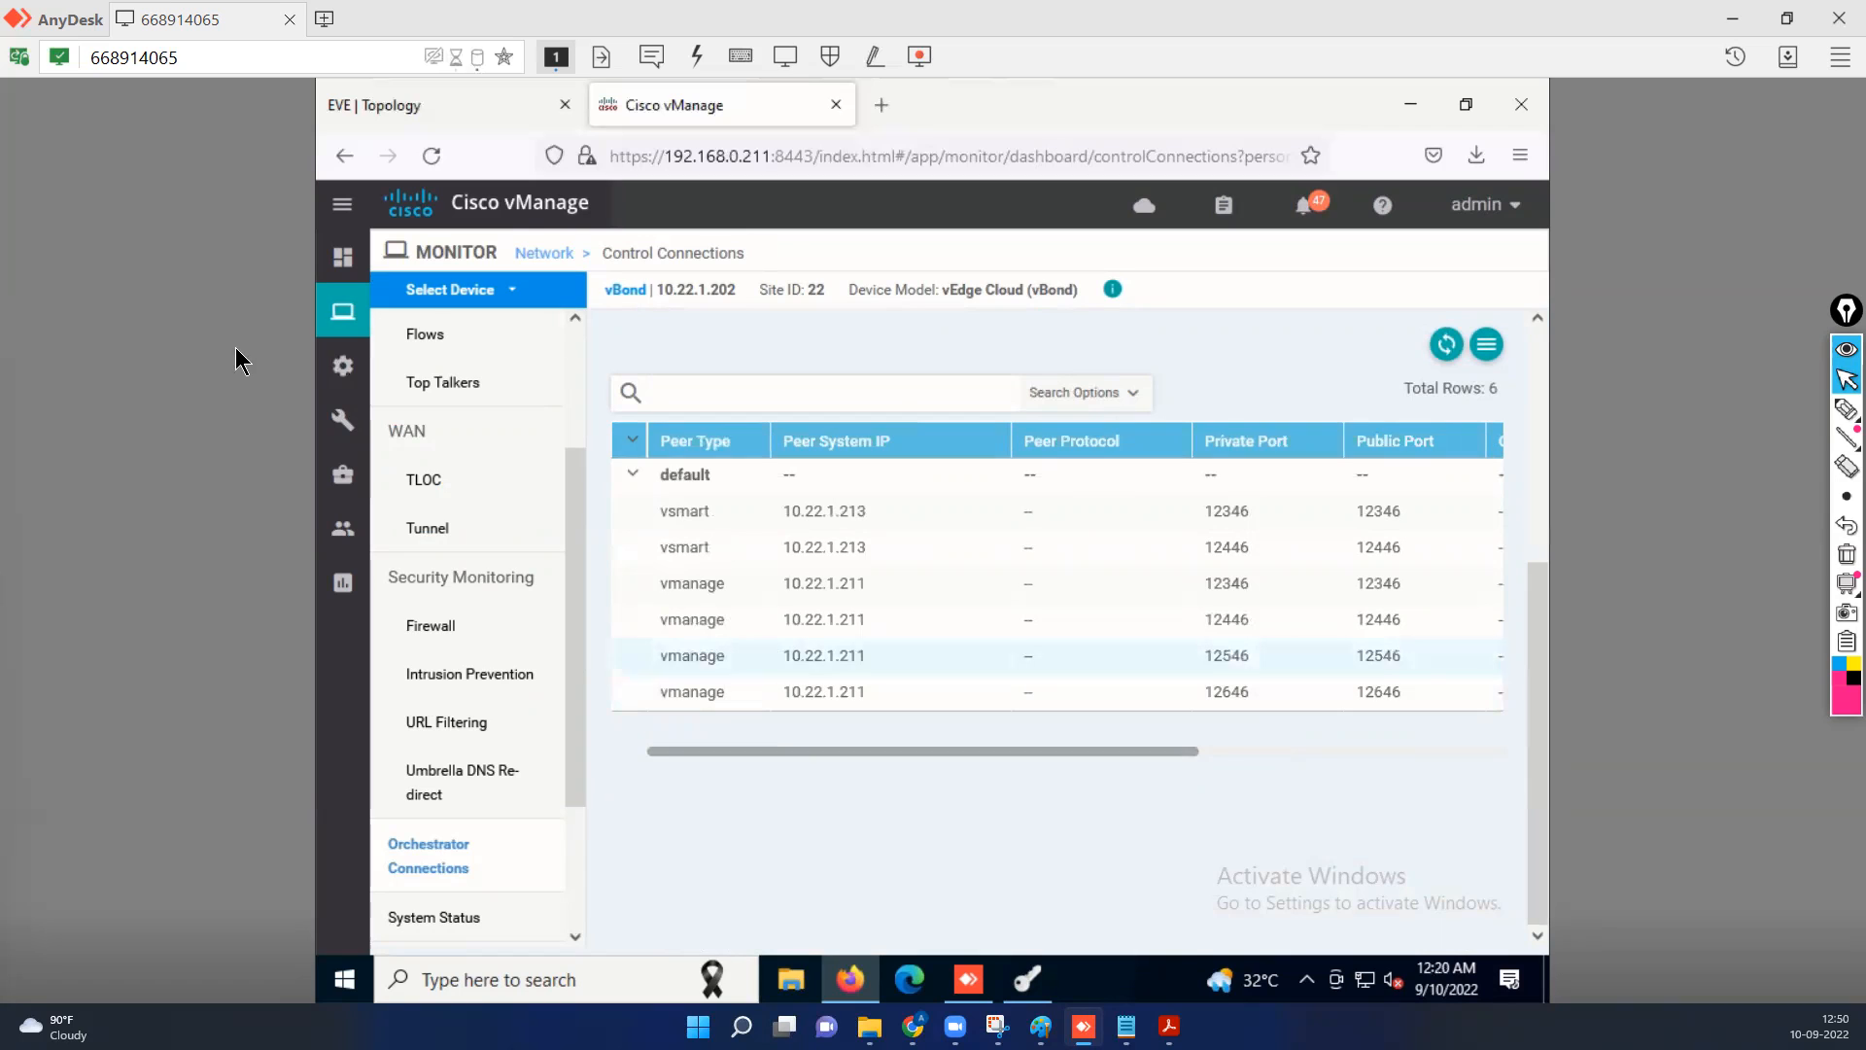
Read through the running configuration of XYZ-vSmart from the configured controllers, including its VPN 0 and VPN 512 sections, and close it.
{"action": "mouse_move", "coordinate": [342, 365]}
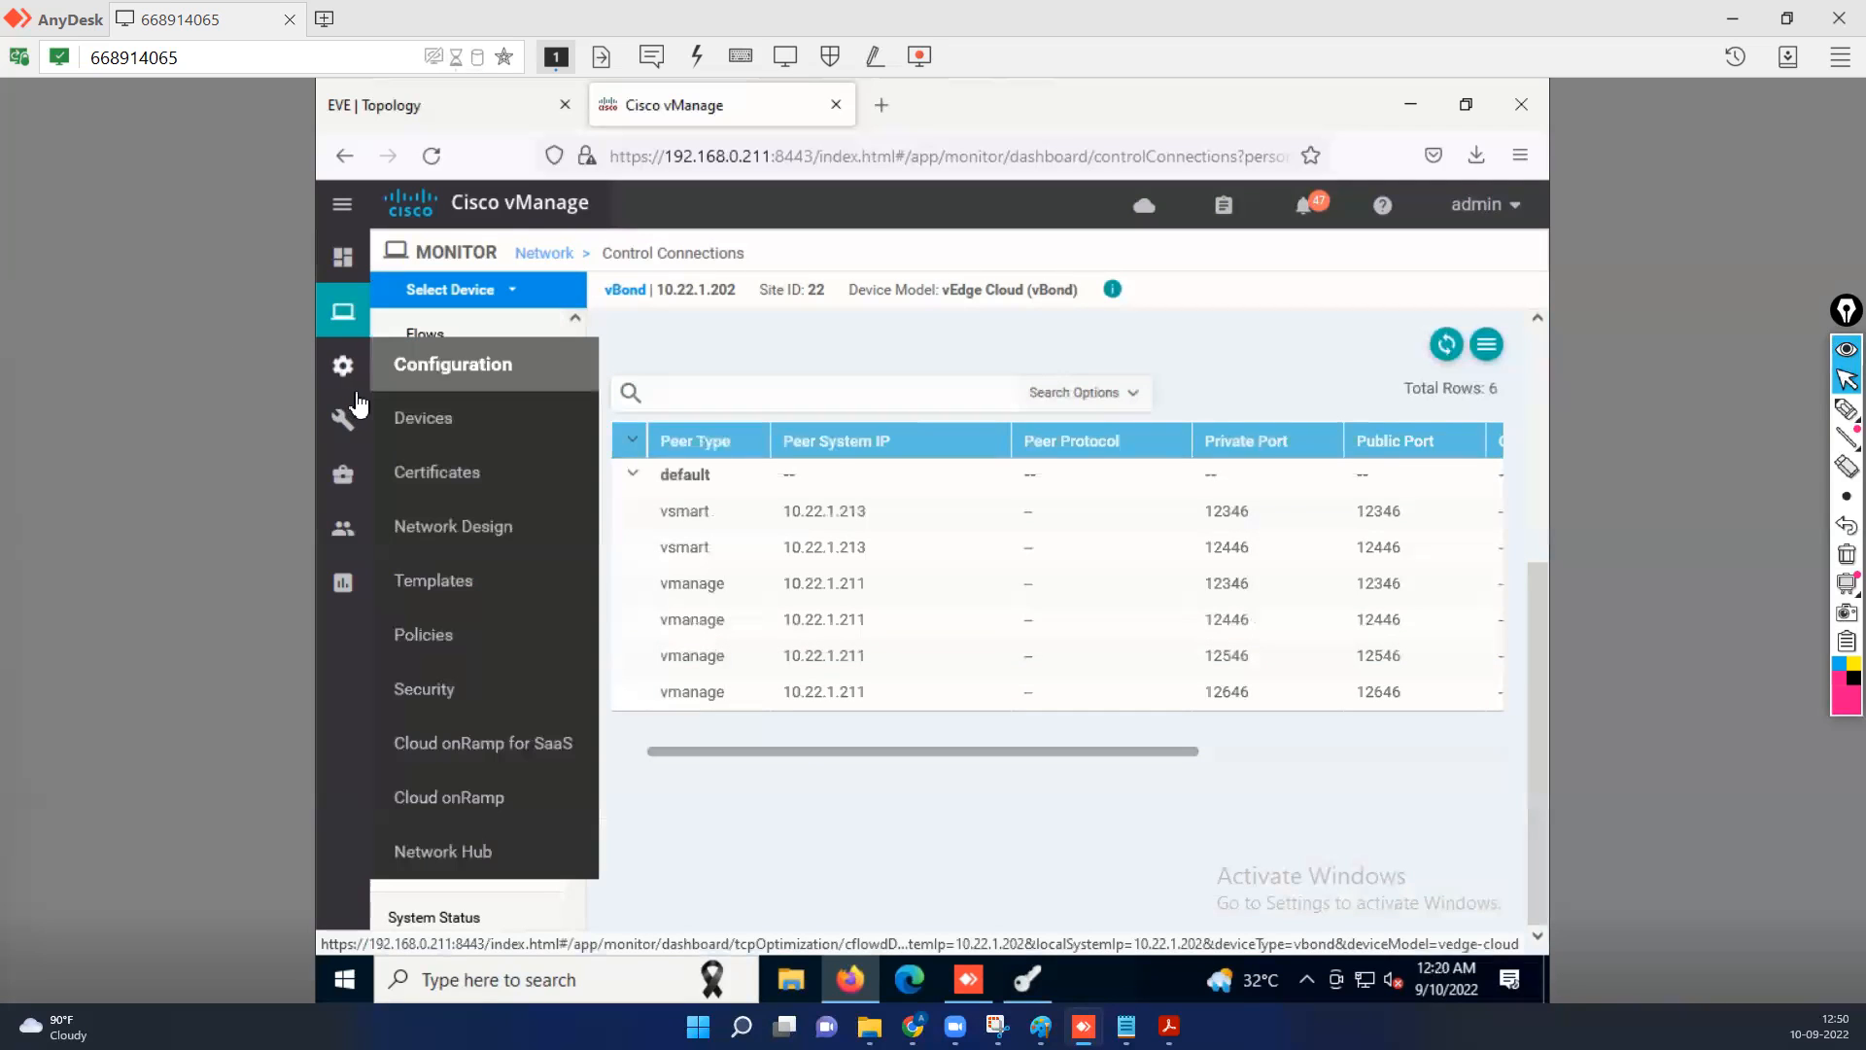
{"action": "left_click", "coordinate": [437, 426]}
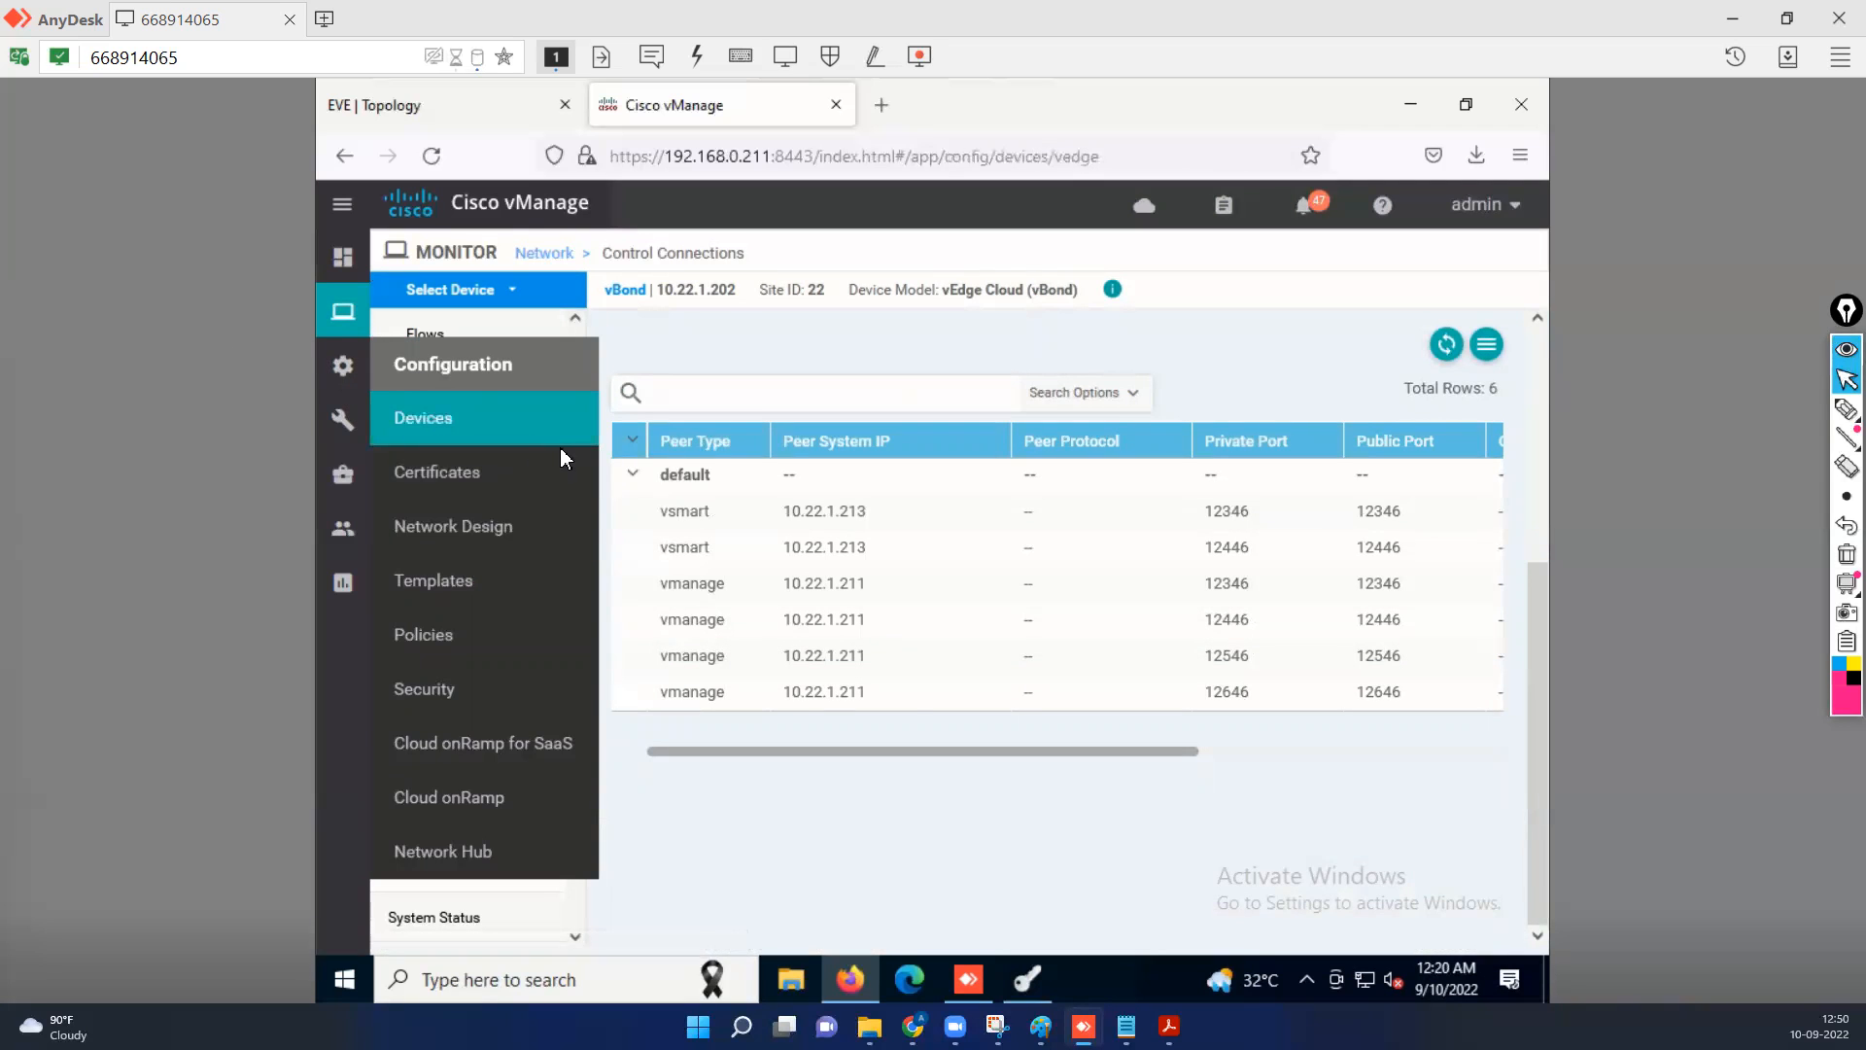
{"action": "left_click", "coordinate": [603, 297]}
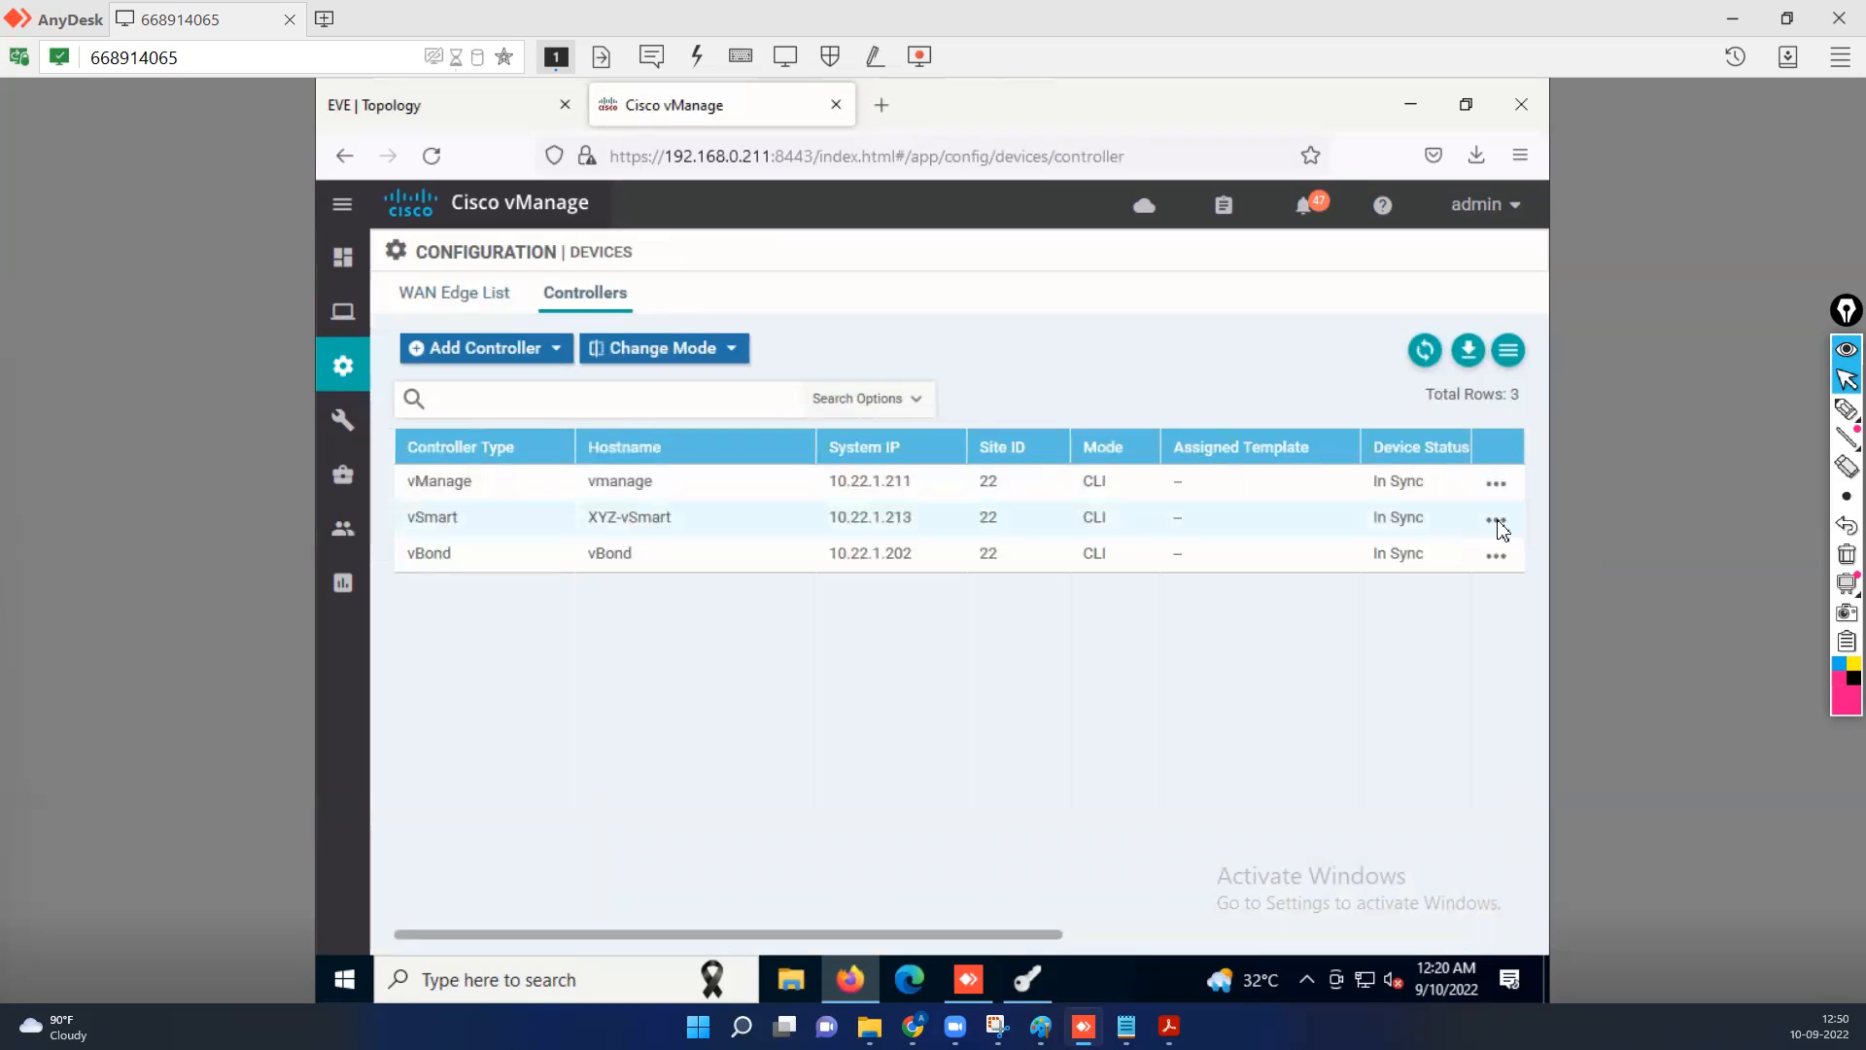
{"action": "left_click", "coordinate": [1497, 523]}
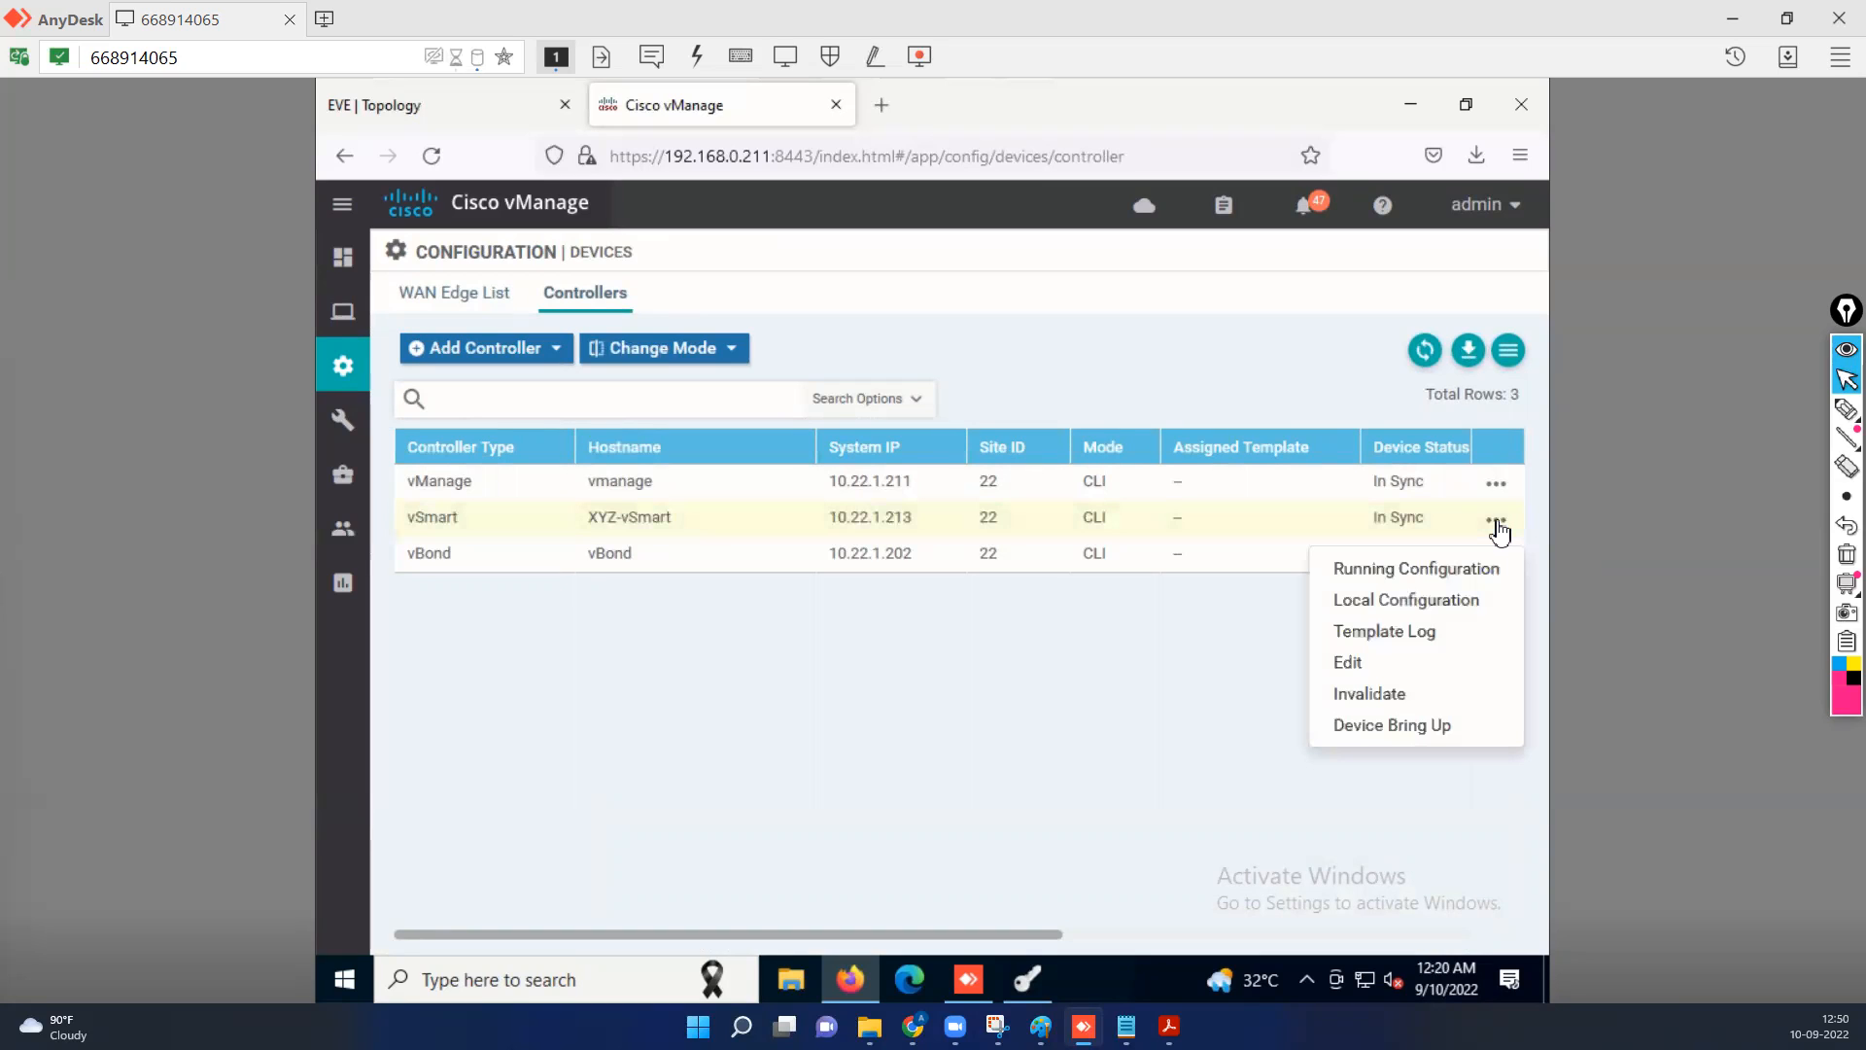
{"action": "left_click", "coordinate": [1420, 579]}
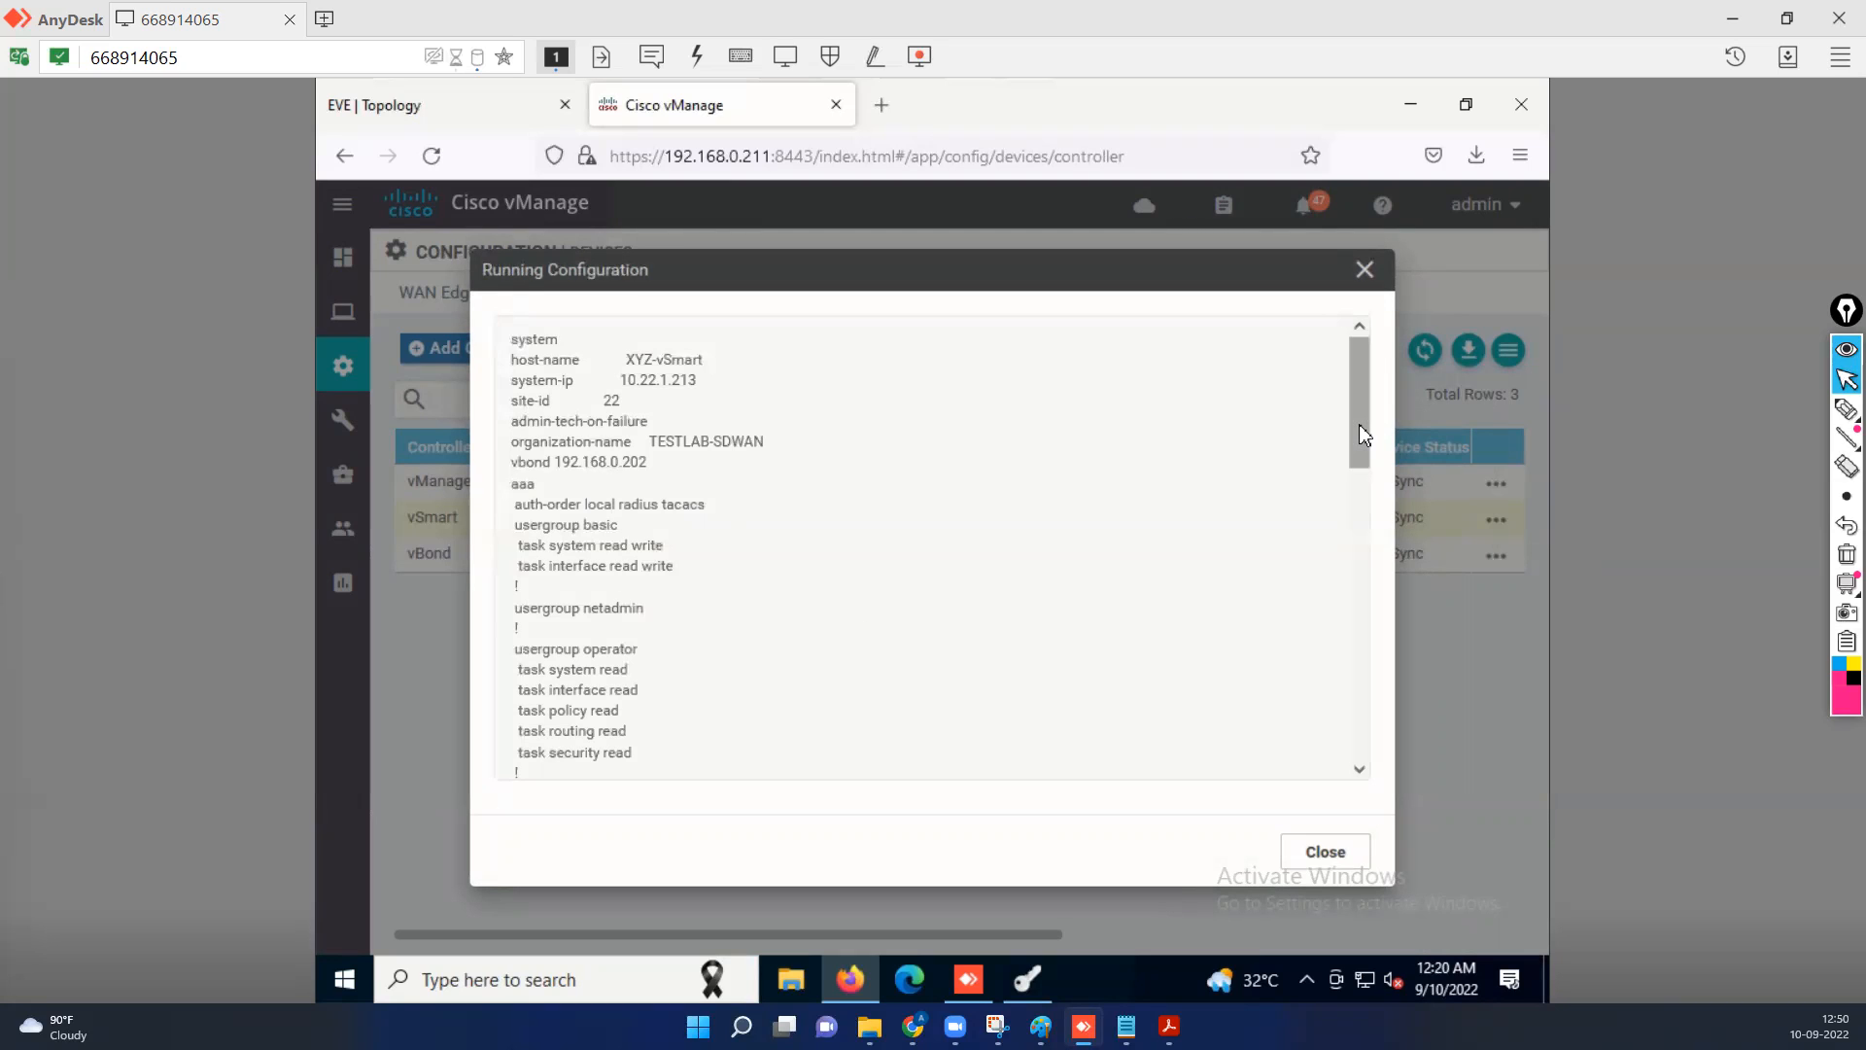
{"action": "scroll", "coordinate": [1366, 512], "scroll_direction": "down", "scroll_amount": 2}
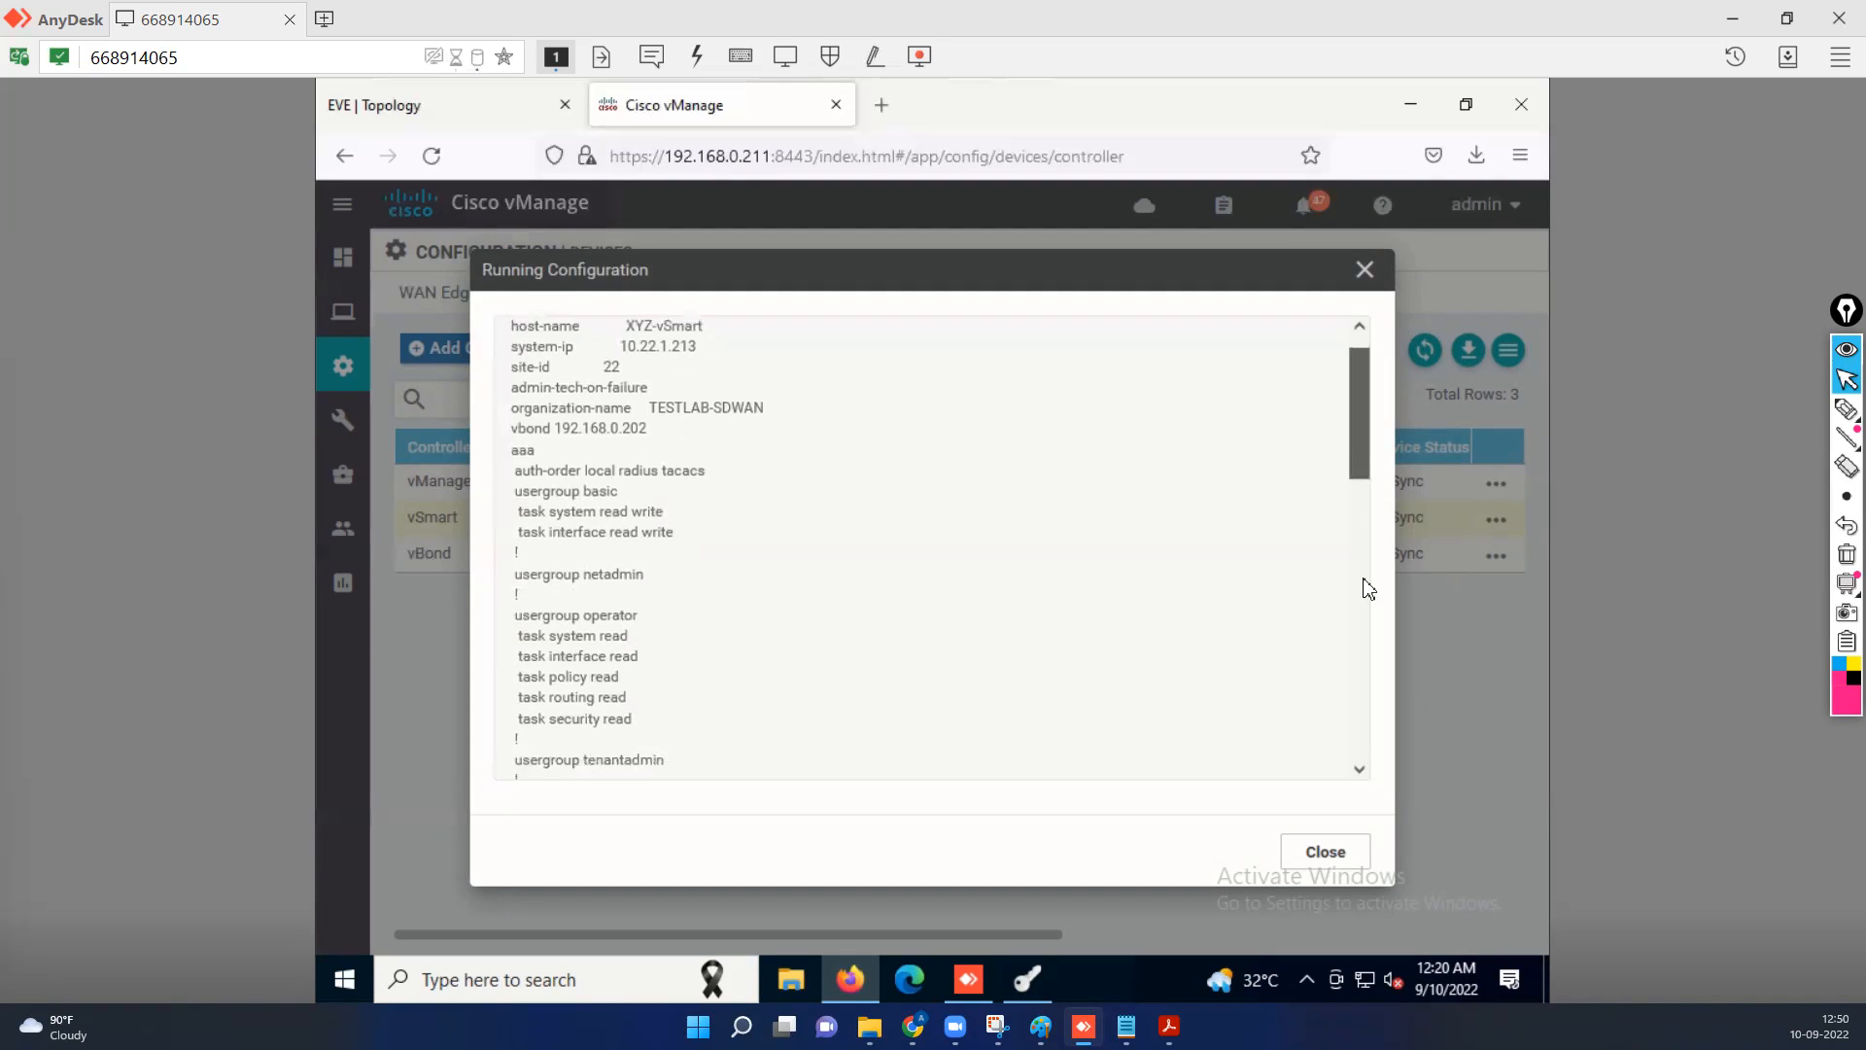
{"action": "scroll", "coordinate": [1360, 599], "scroll_direction": "down", "scroll_amount": 8}
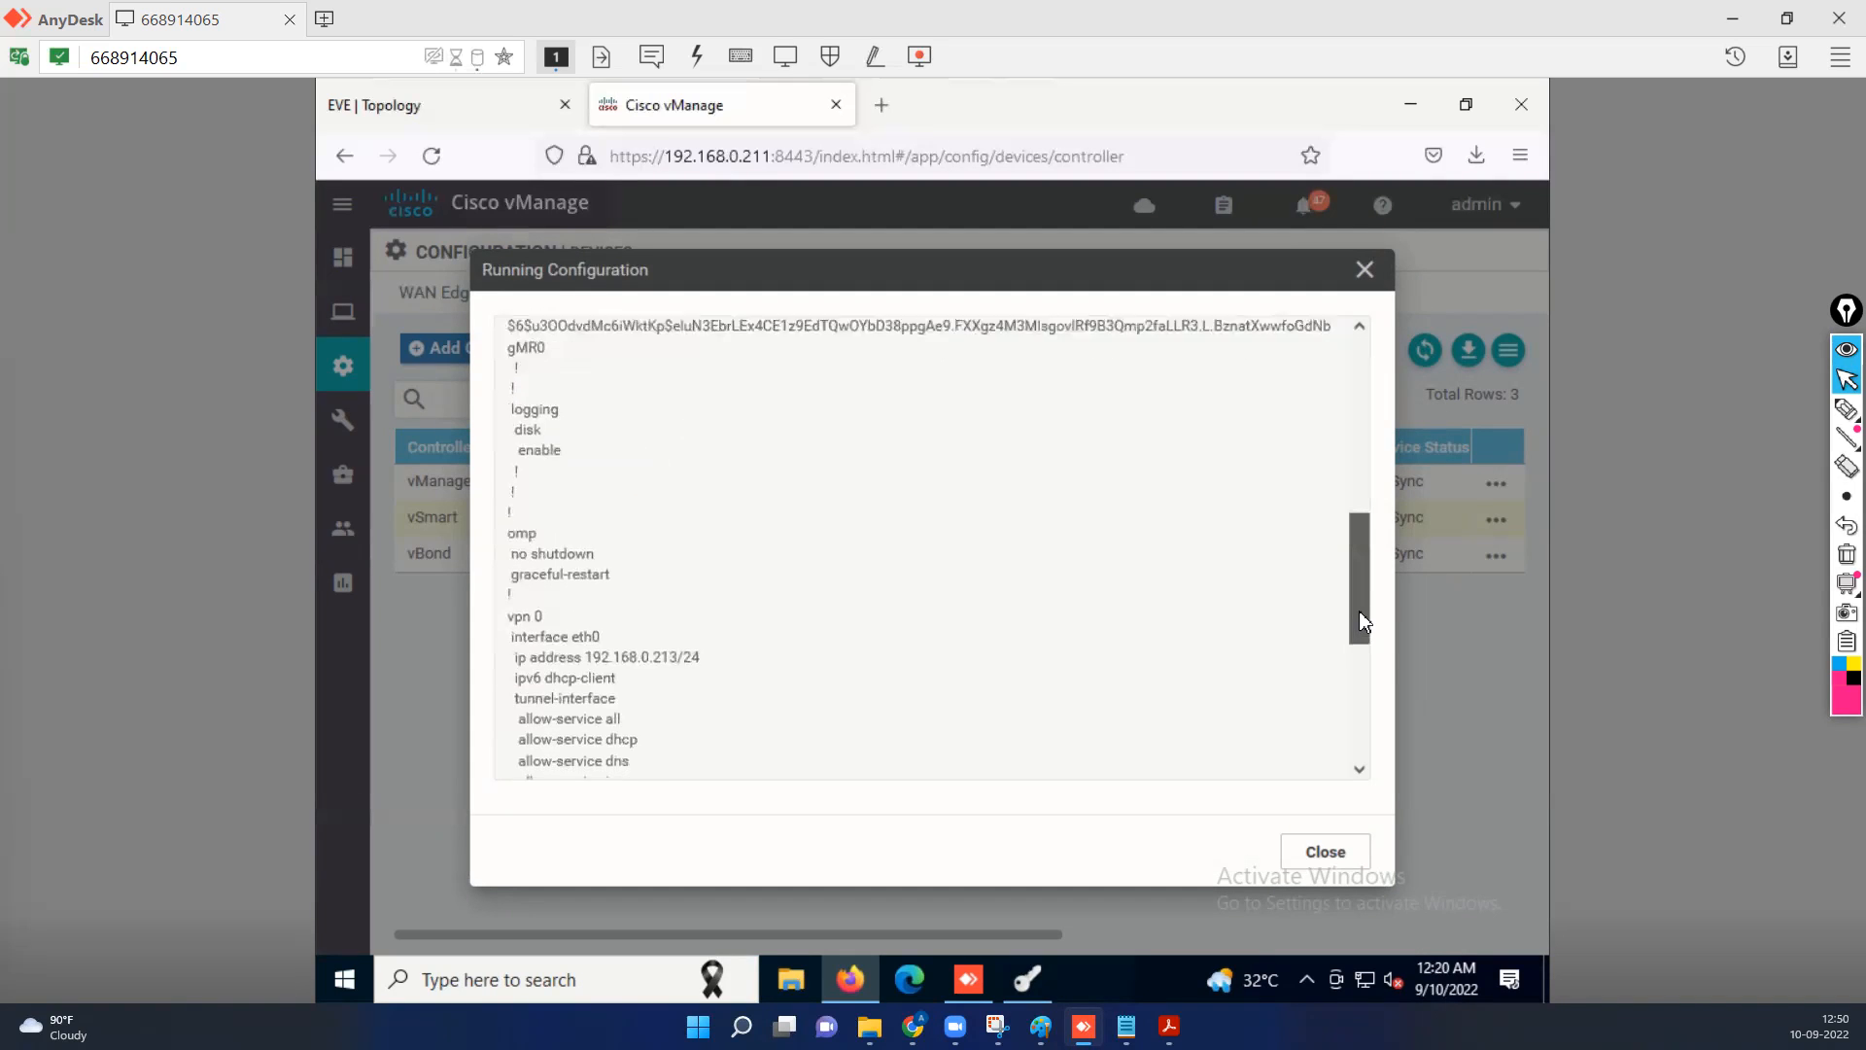
{"action": "scroll", "coordinate": [1360, 636], "scroll_direction": "down", "scroll_amount": 1}
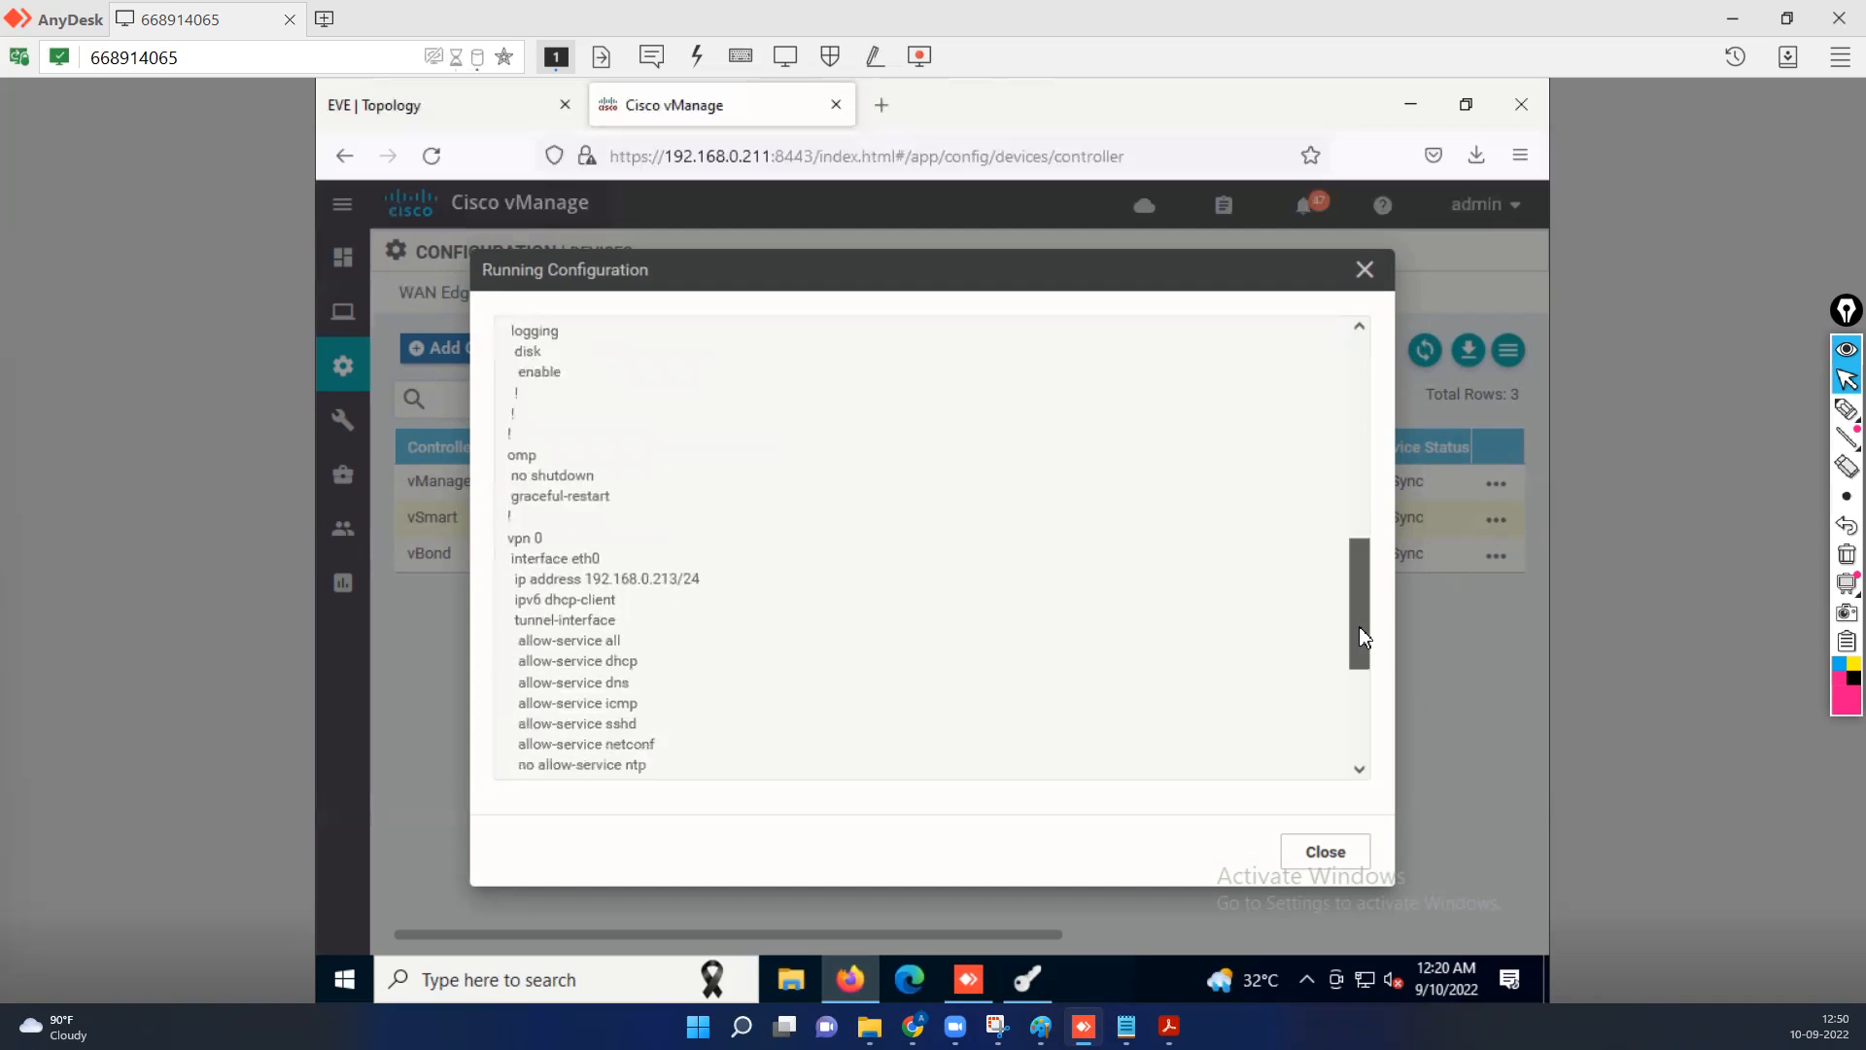
{"action": "left_click_drag", "start_coordinate": [1359, 626], "coordinate": [1365, 761]}
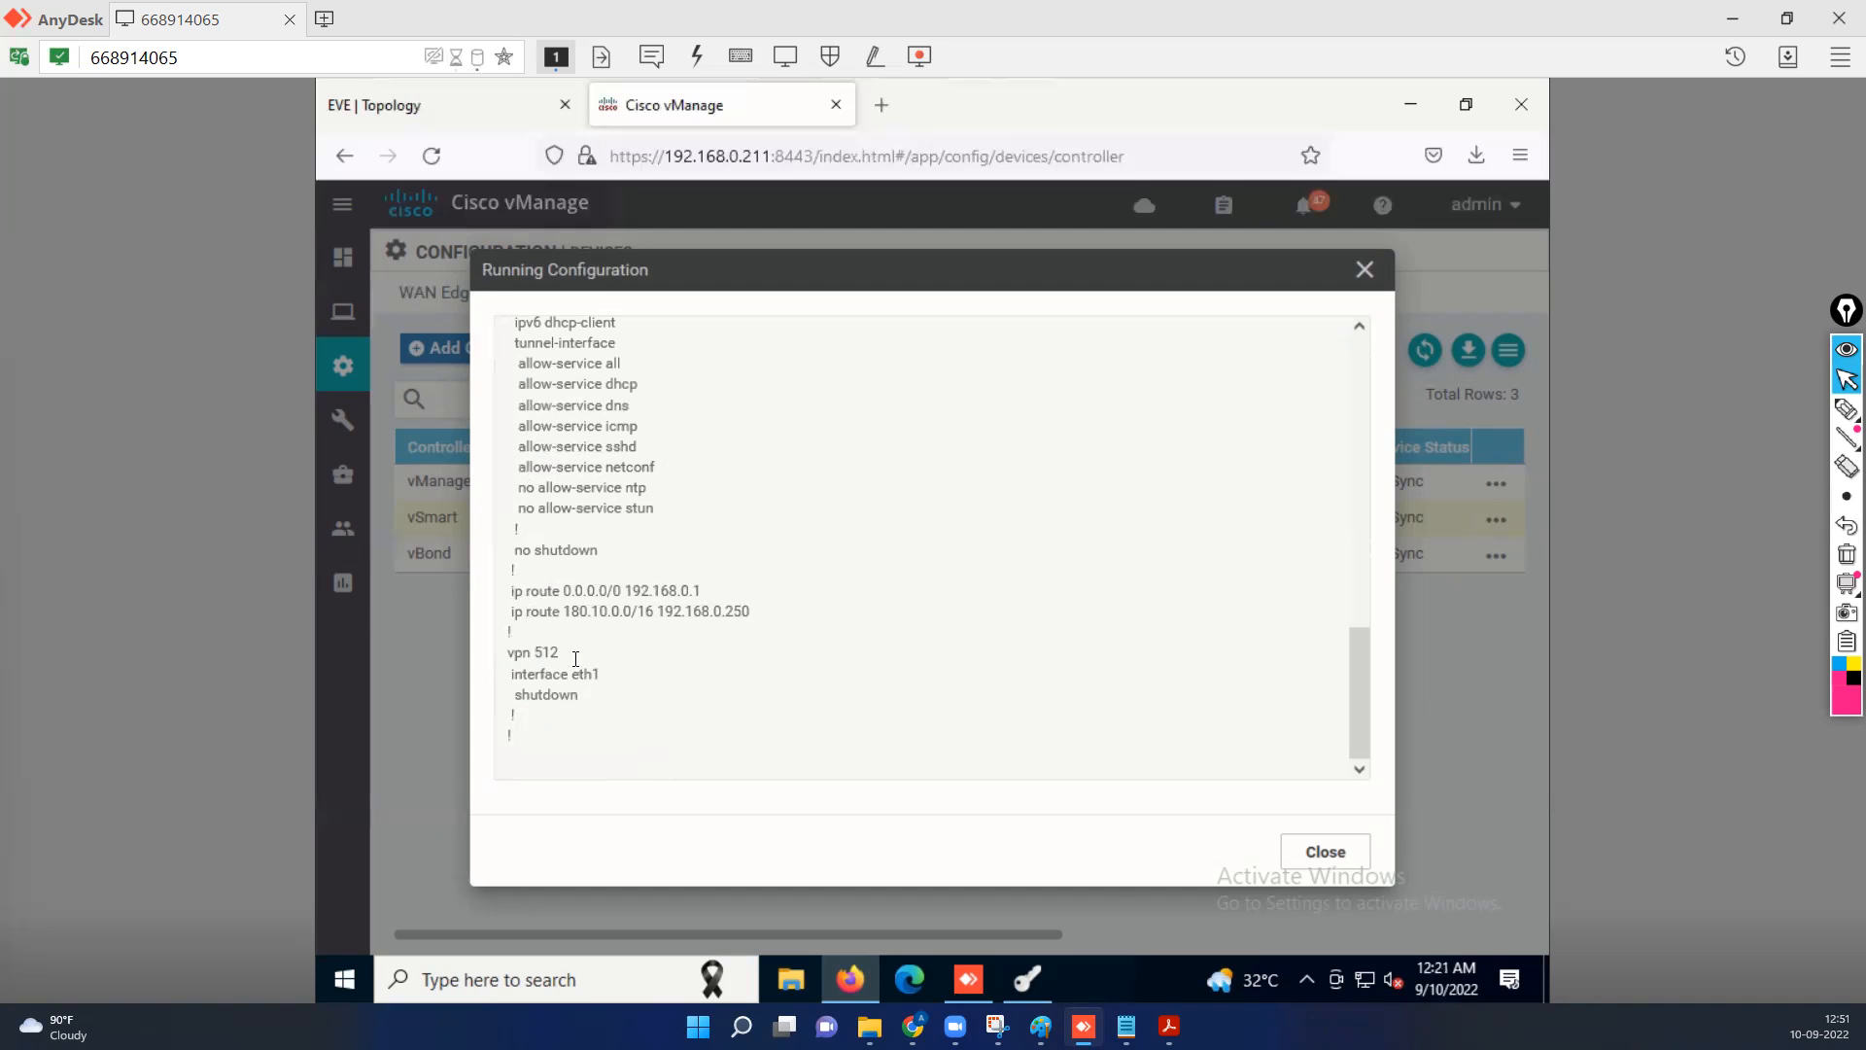
{"action": "left_click", "coordinate": [1334, 855]}
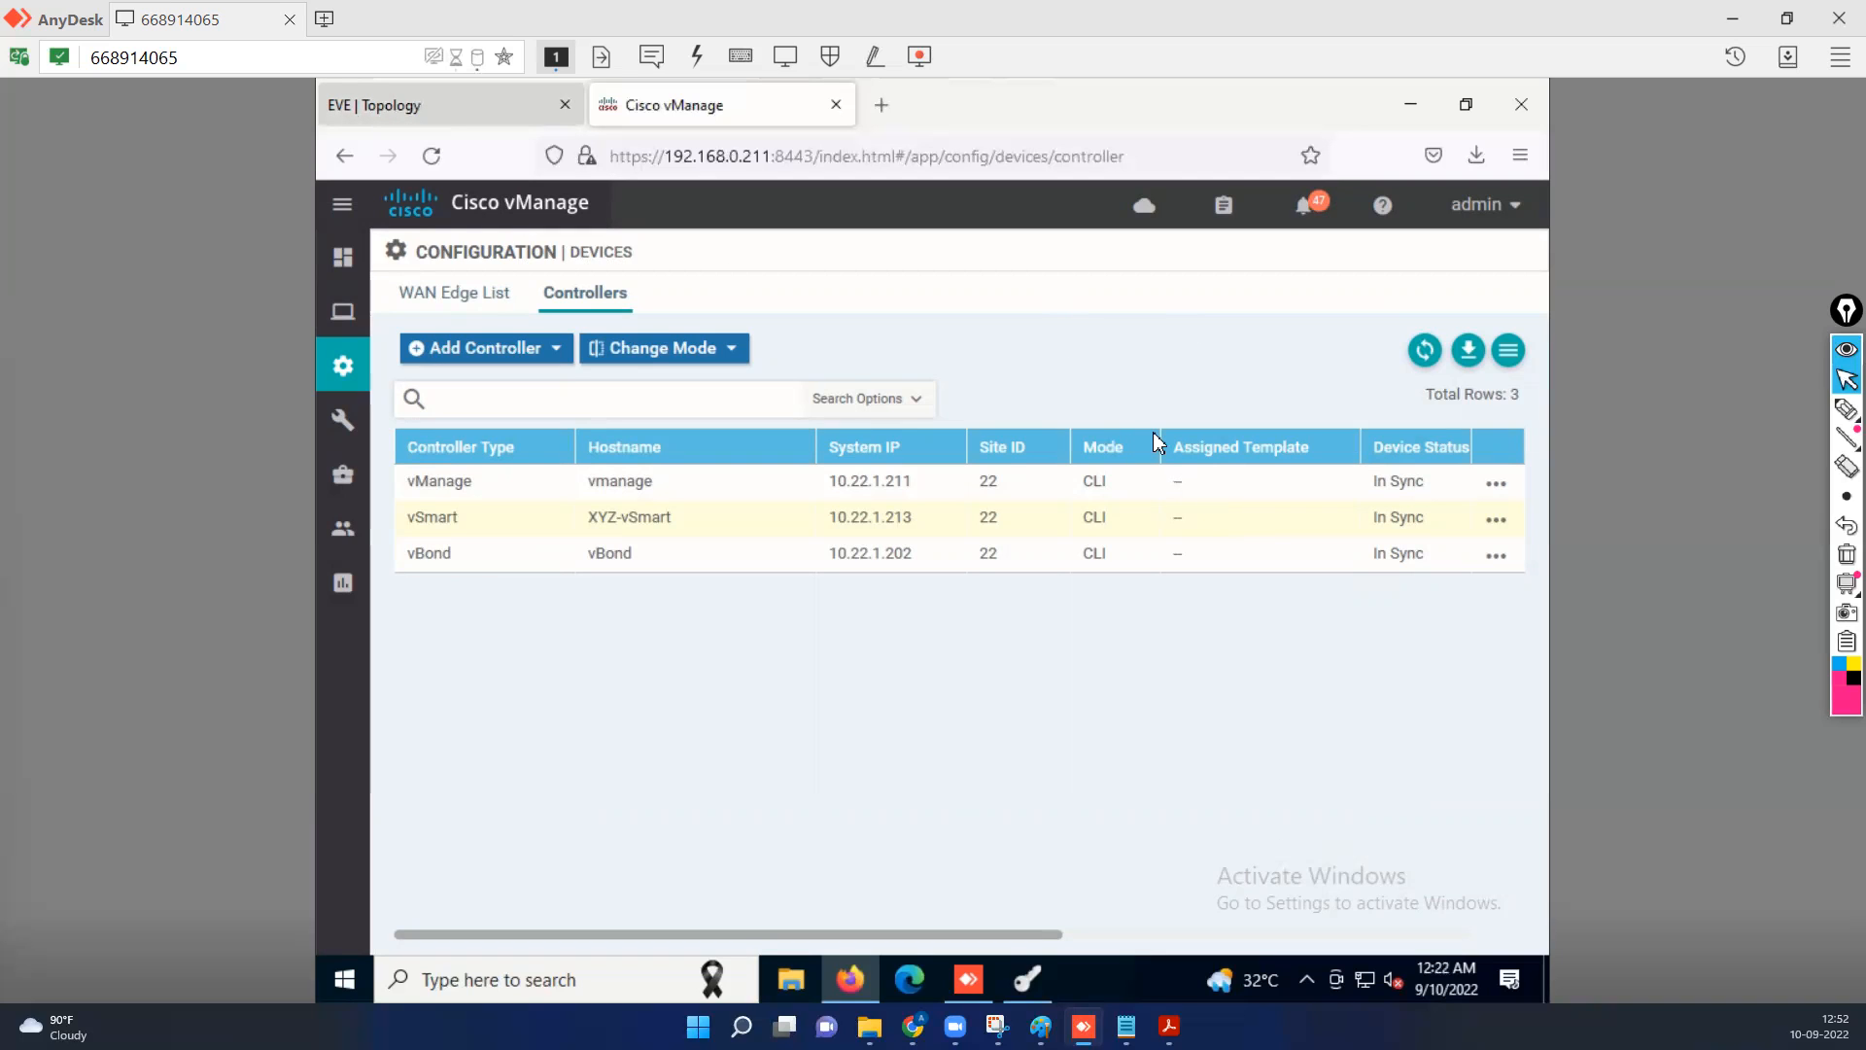
Switch to the EVE topology, open the Dubai-vEdge-01 console and log in as admin with the account password.
{"action": "left_click", "coordinate": [415, 109]}
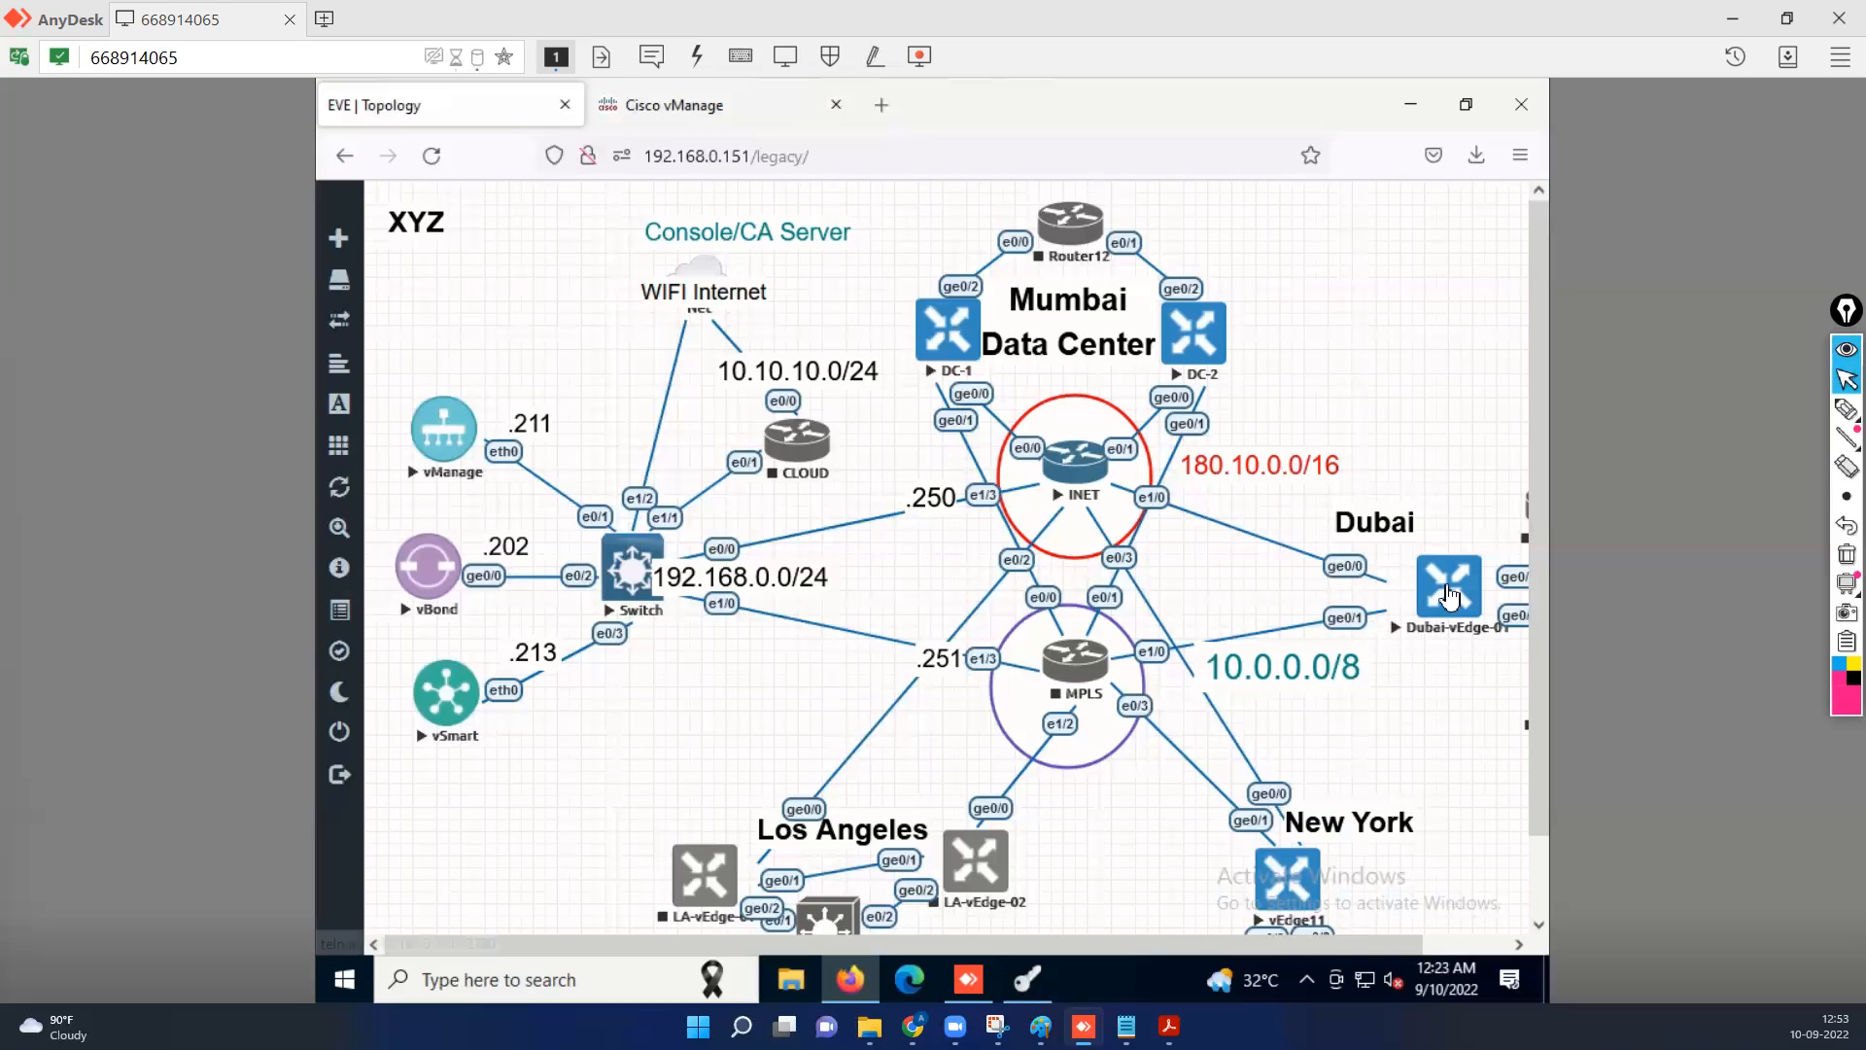
{"action": "left_click", "coordinate": [1449, 596]}
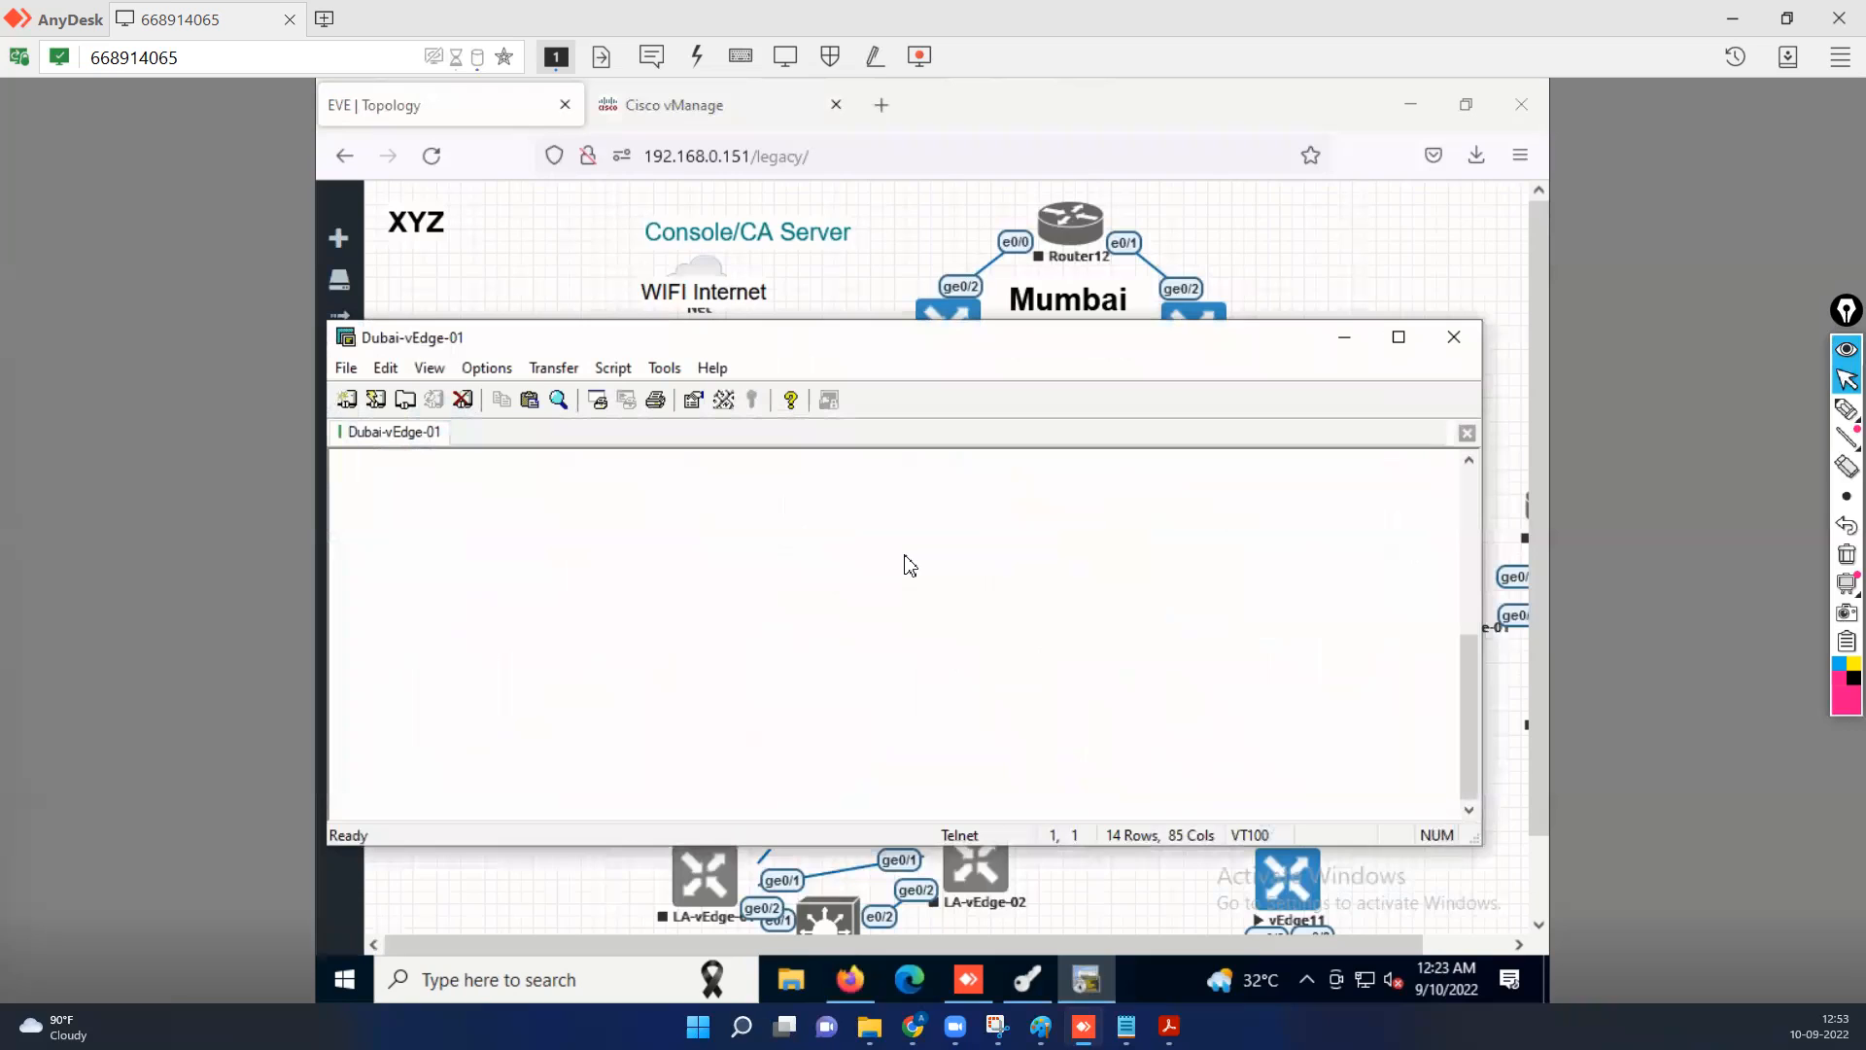
{"action": "key", "text": "Return"}
{"action": "type", "text": "ad"}
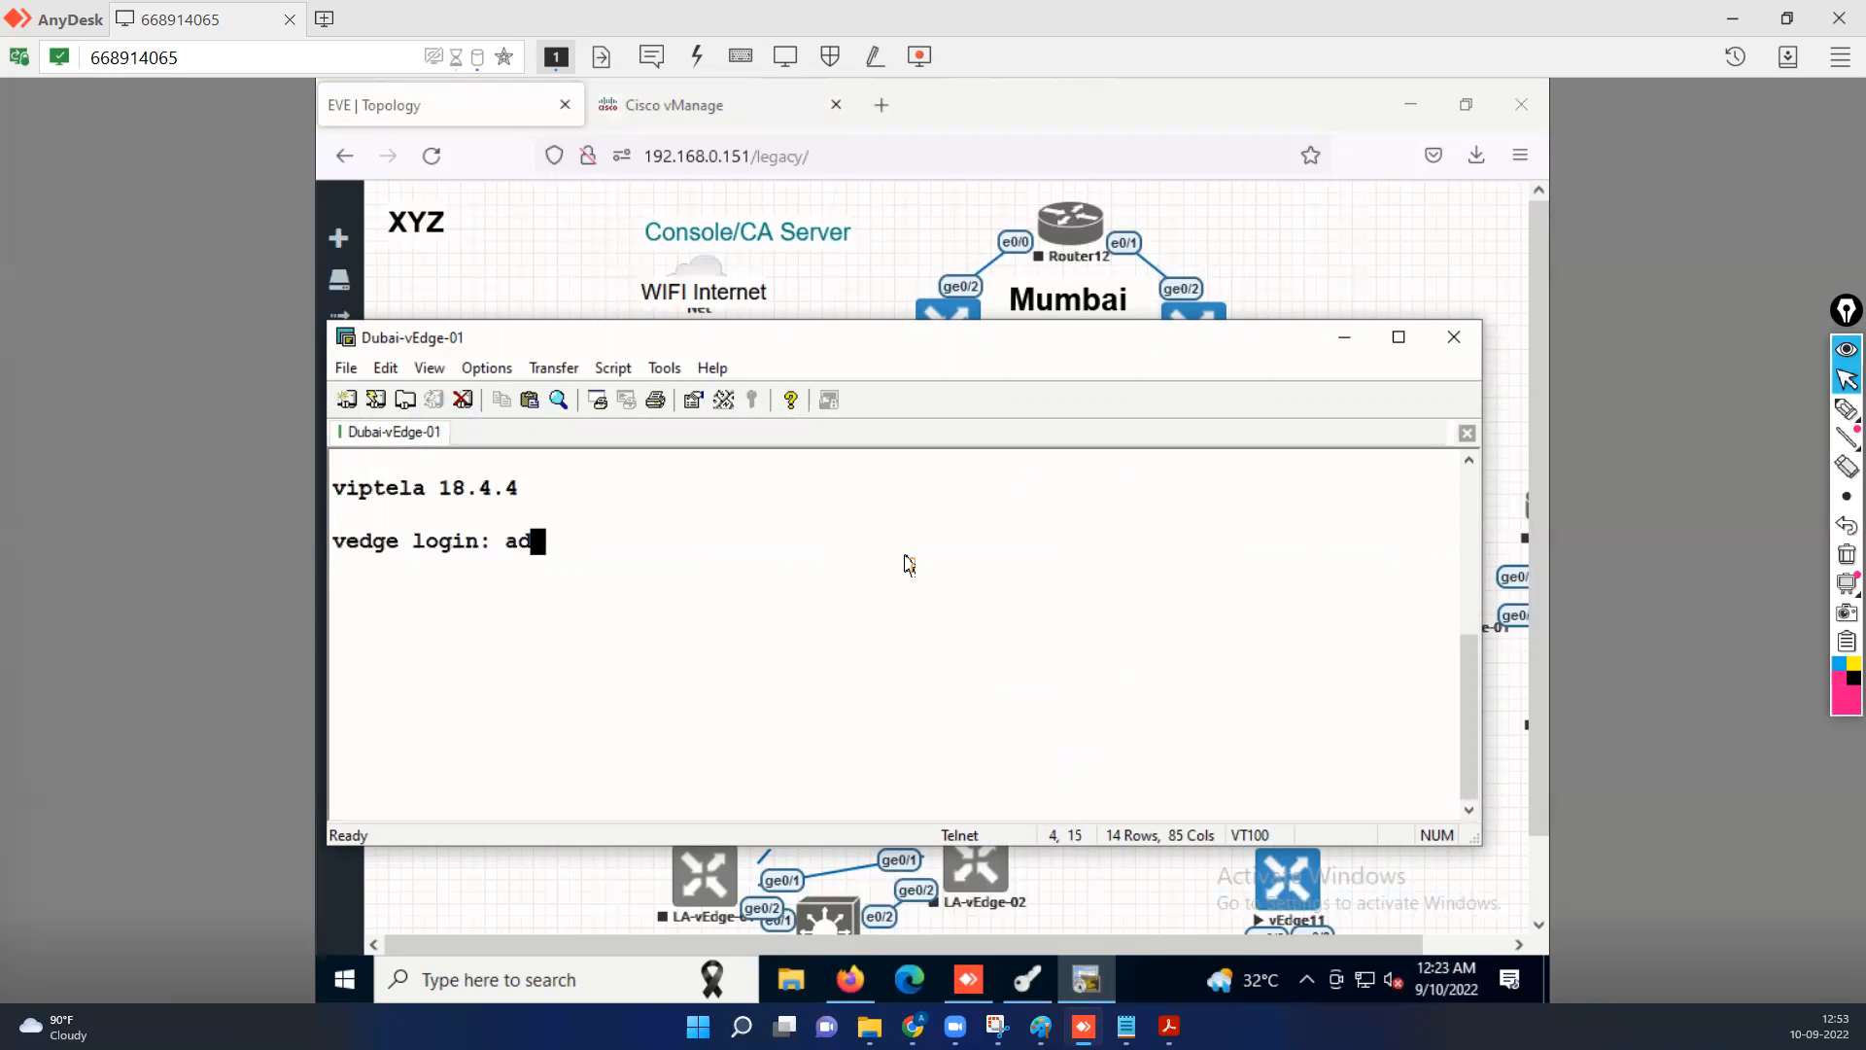
{"action": "type", "text": "min"}
{"action": "key", "text": "Return"}
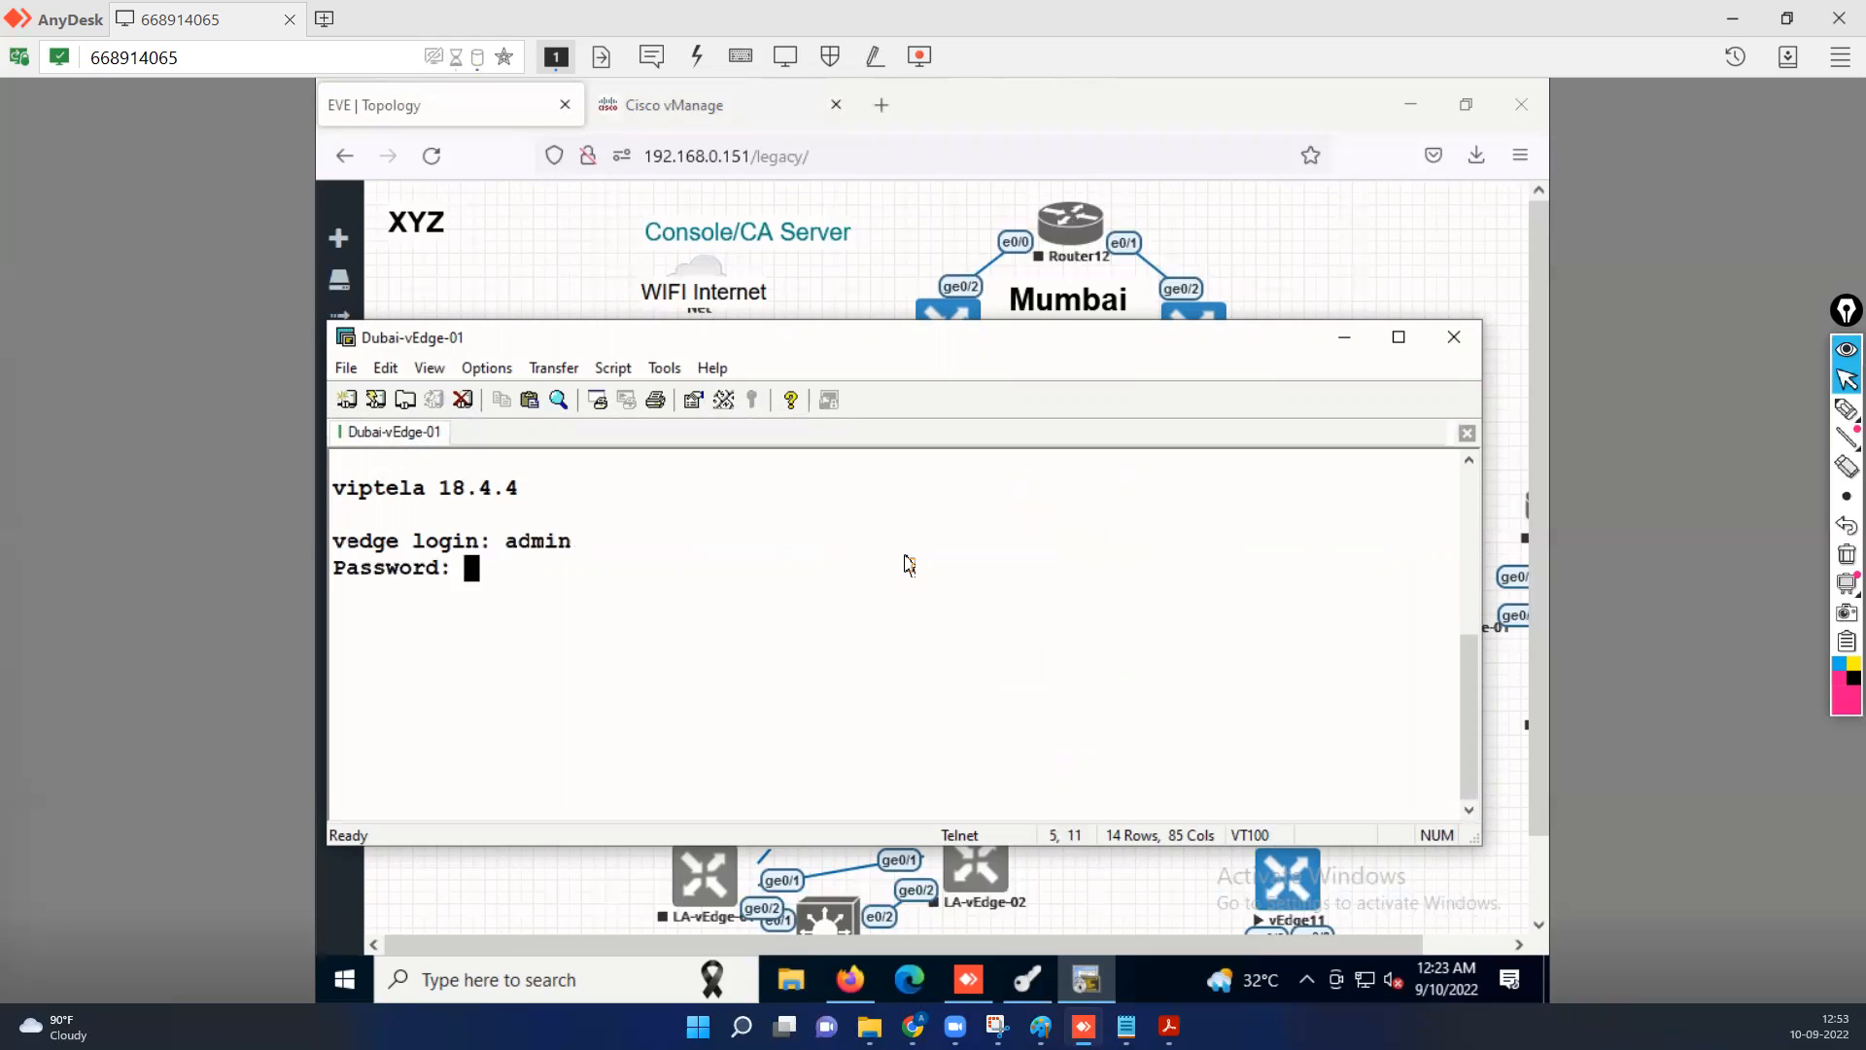
{"action": "type", "text": "admin"}
{"action": "key", "text": "Return"}
Display the VPN 0 running configuration of Dubai-vEdge-01 with "sh run vpn 0".
{"action": "type", "text": "sh run"}
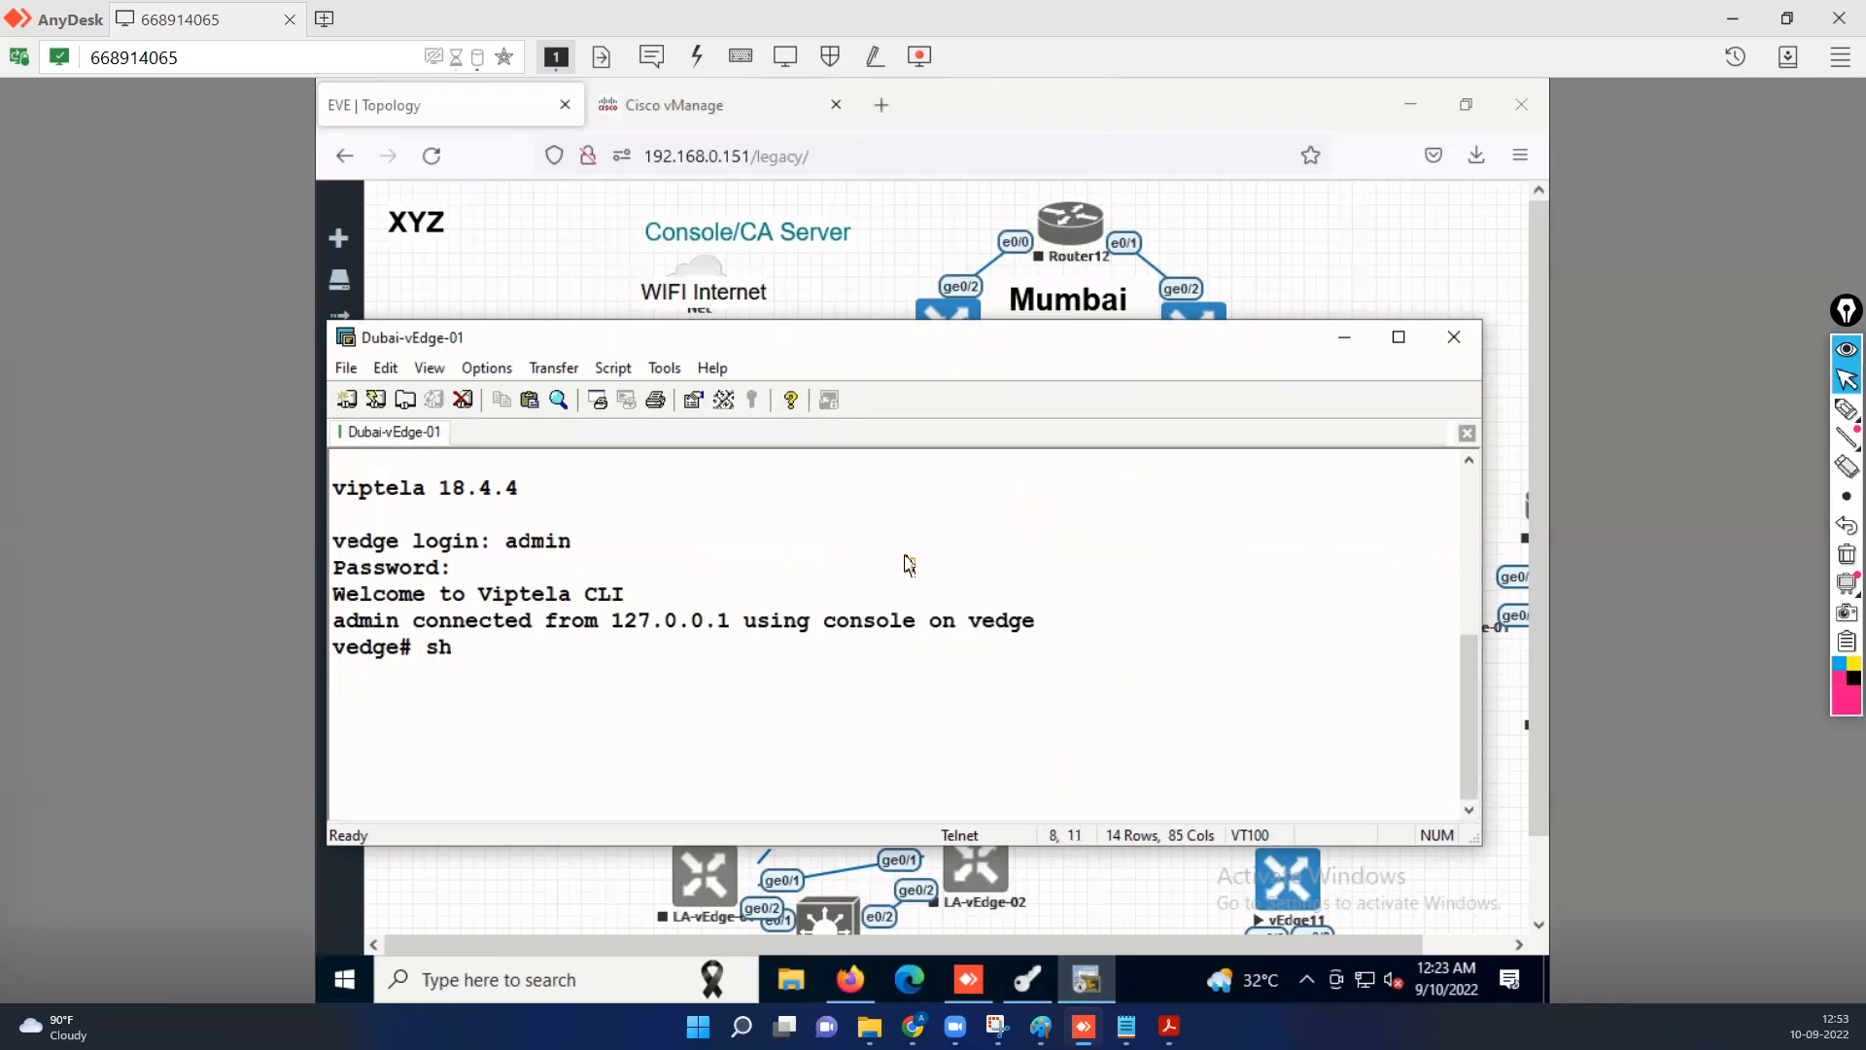
{"action": "type", "text": " vpn 0"}
{"action": "key", "text": "Return"}
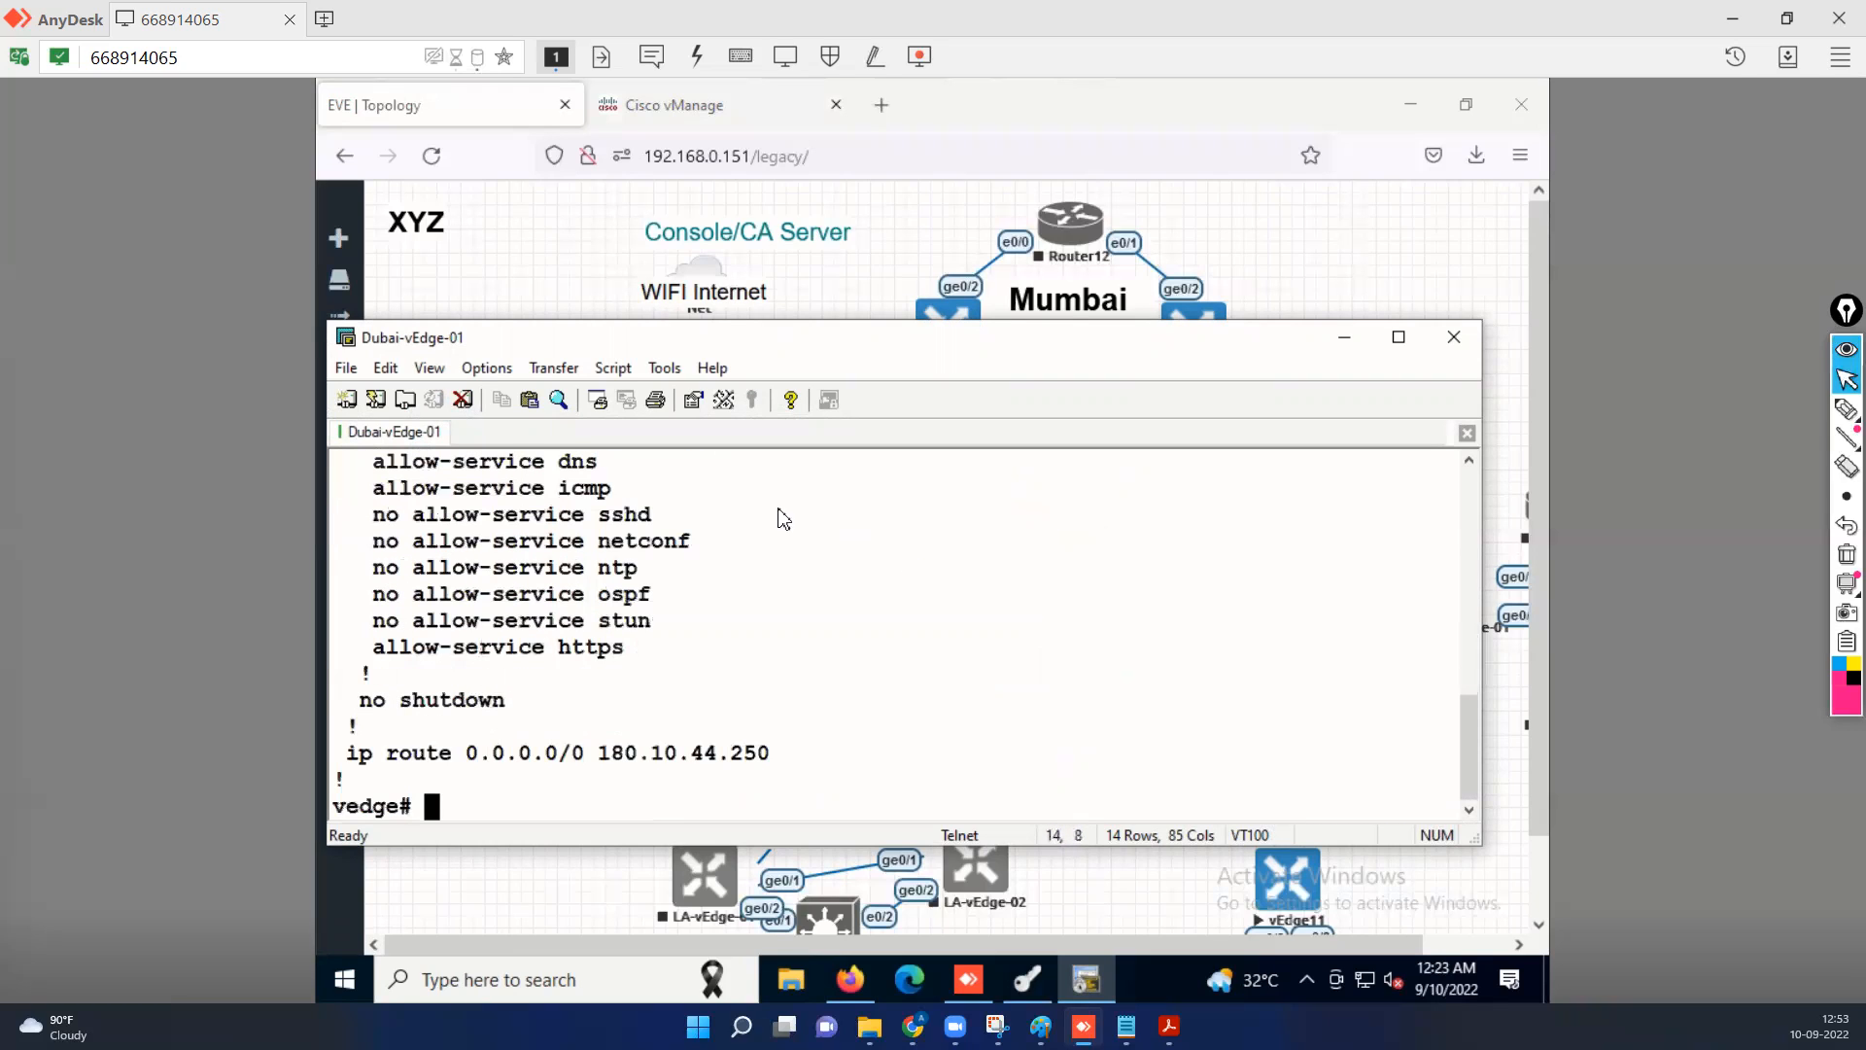
Examine the allowed services, default route and ge0/0 IP address in the VPN 0 configuration output.
{"action": "left_click_drag", "start_coordinate": [619, 520], "coordinate": [661, 525]}
{"action": "left_click", "coordinate": [783, 605]}
{"action": "left_click_drag", "start_coordinate": [777, 755], "coordinate": [572, 755]}
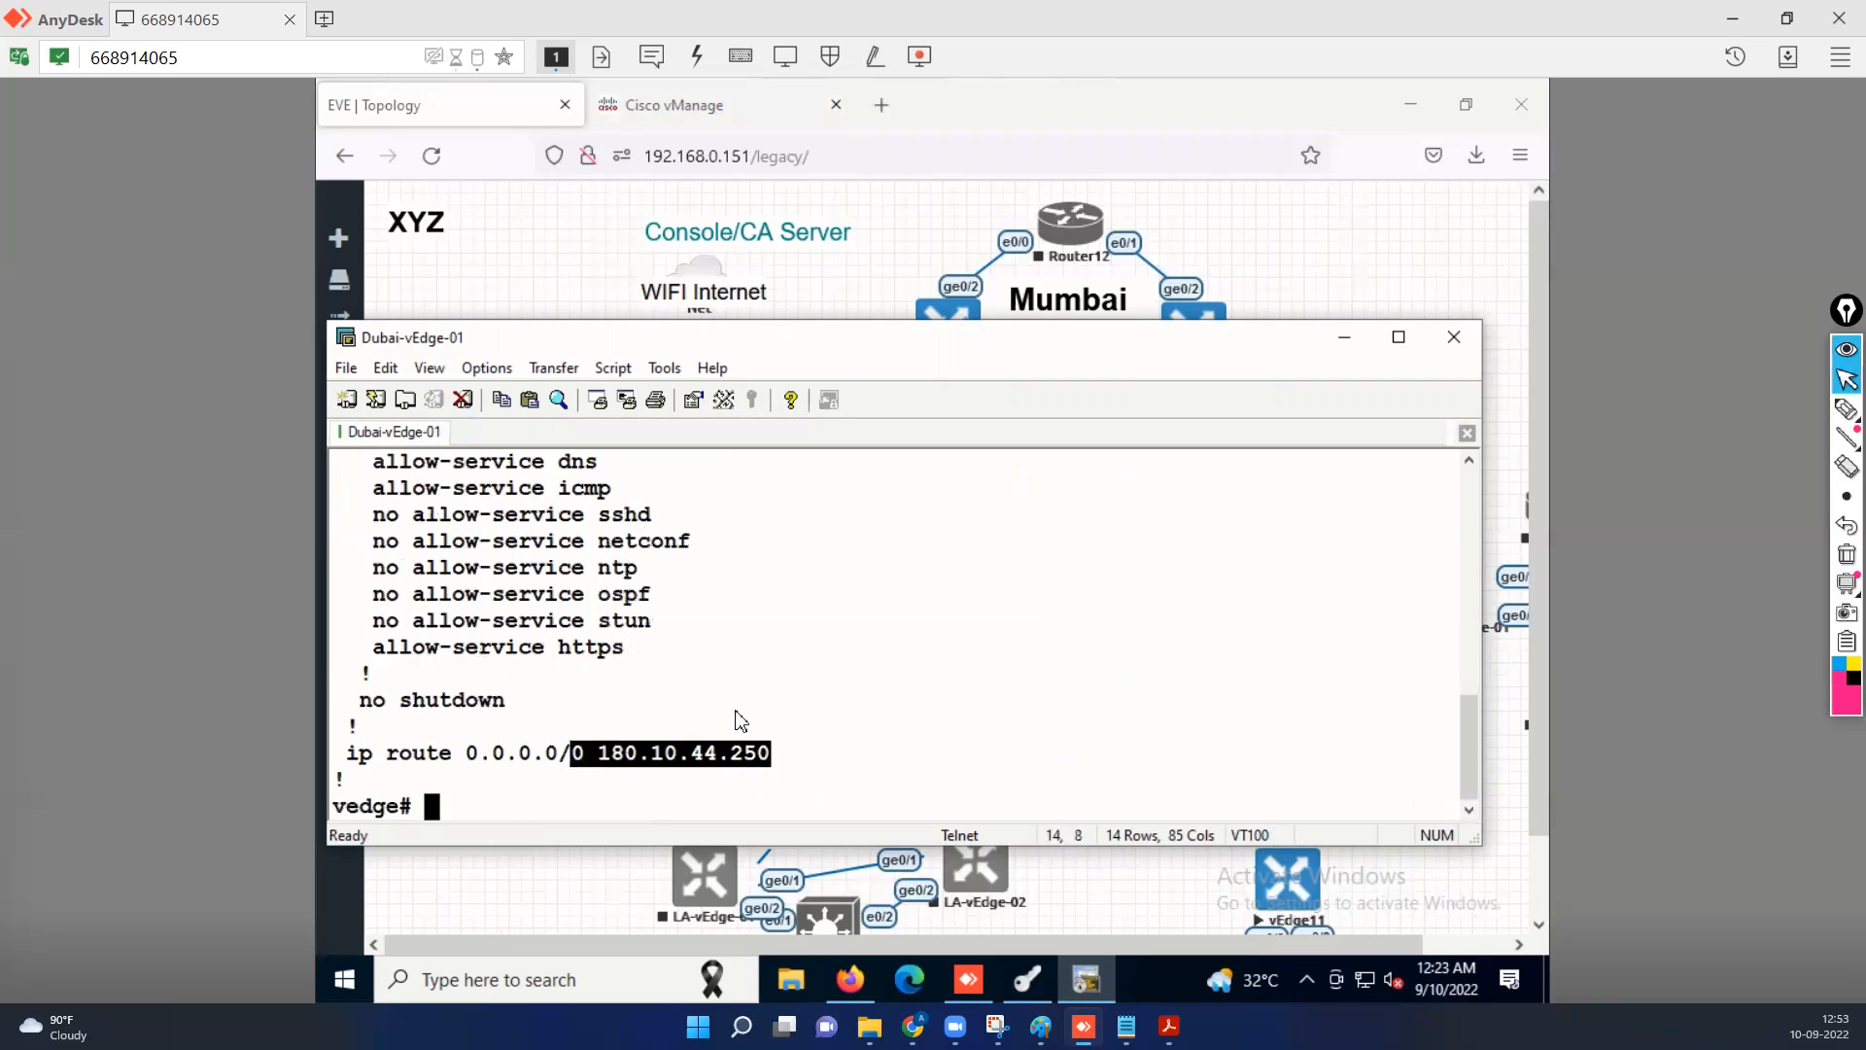
{"action": "scroll", "coordinate": [735, 724], "scroll_direction": "up", "scroll_amount": 1}
{"action": "scroll", "coordinate": [671, 657], "scroll_direction": "up", "scroll_amount": 2}
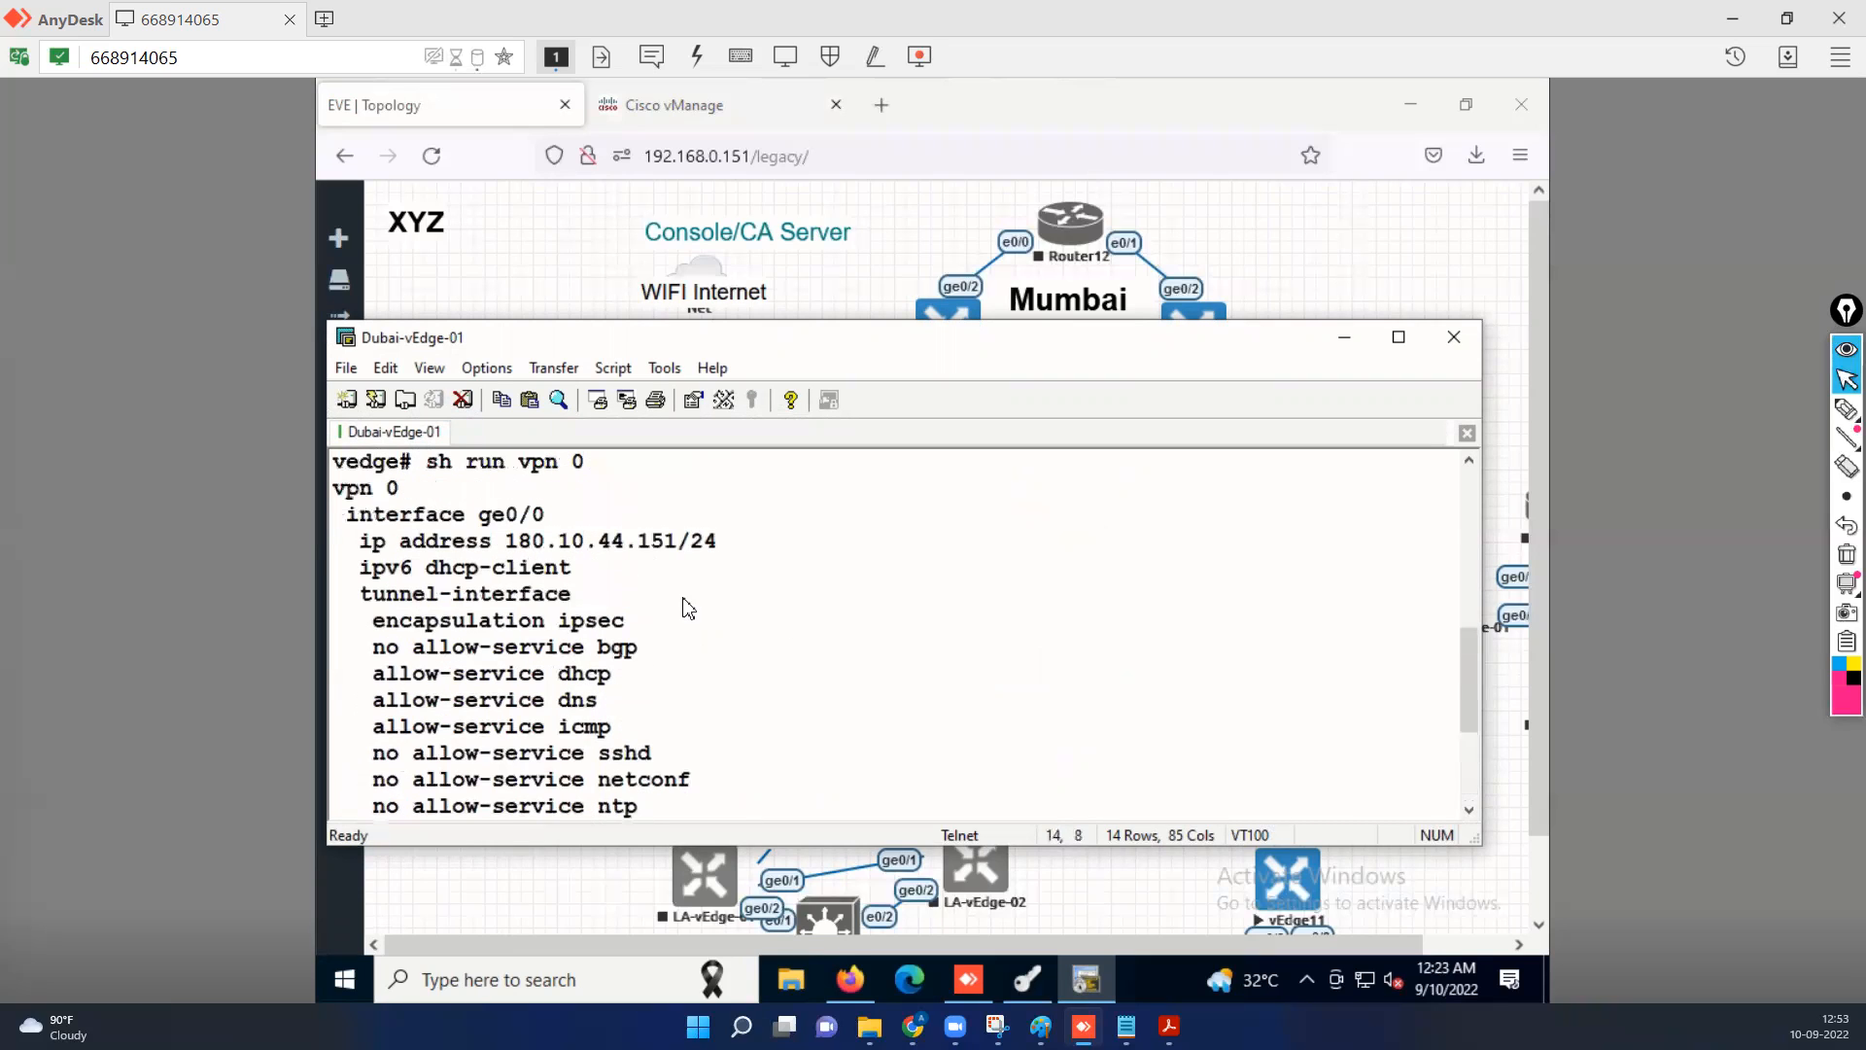
{"action": "left_click_drag", "start_coordinate": [517, 541], "coordinate": [719, 542]}
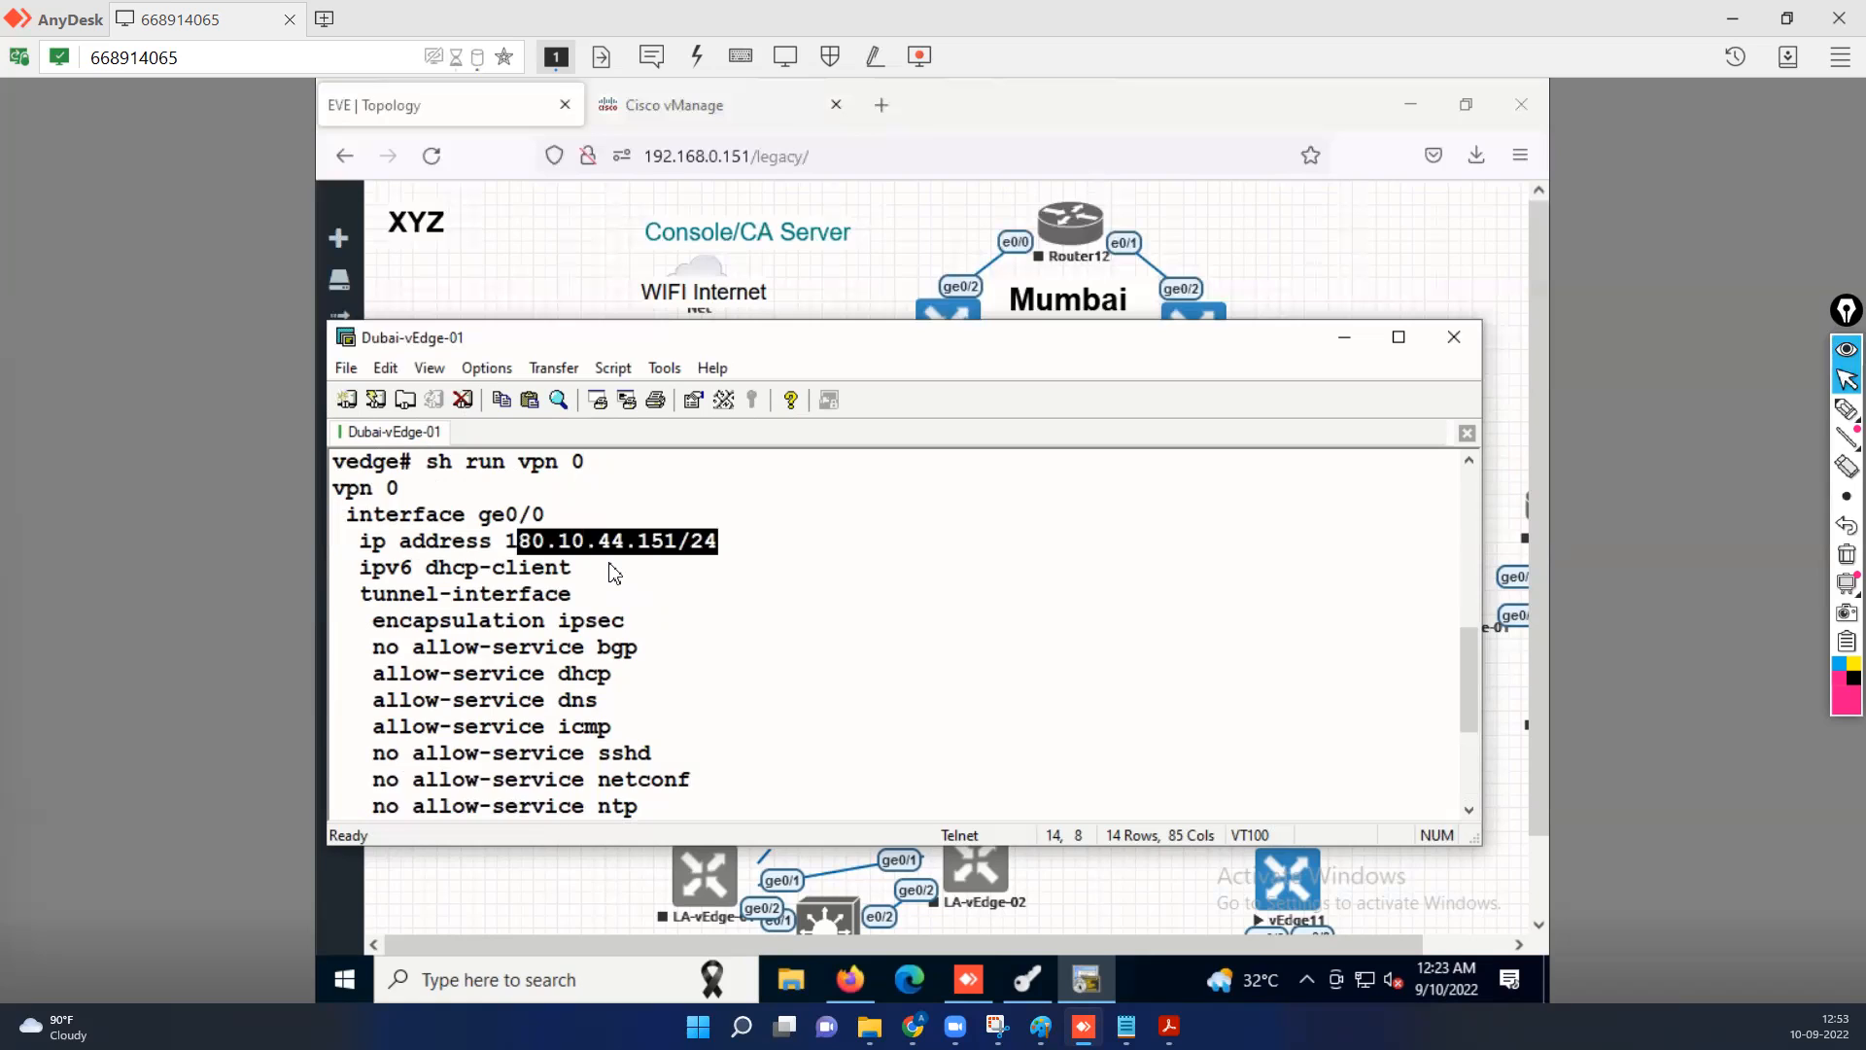
{"action": "type", "text": "q"}
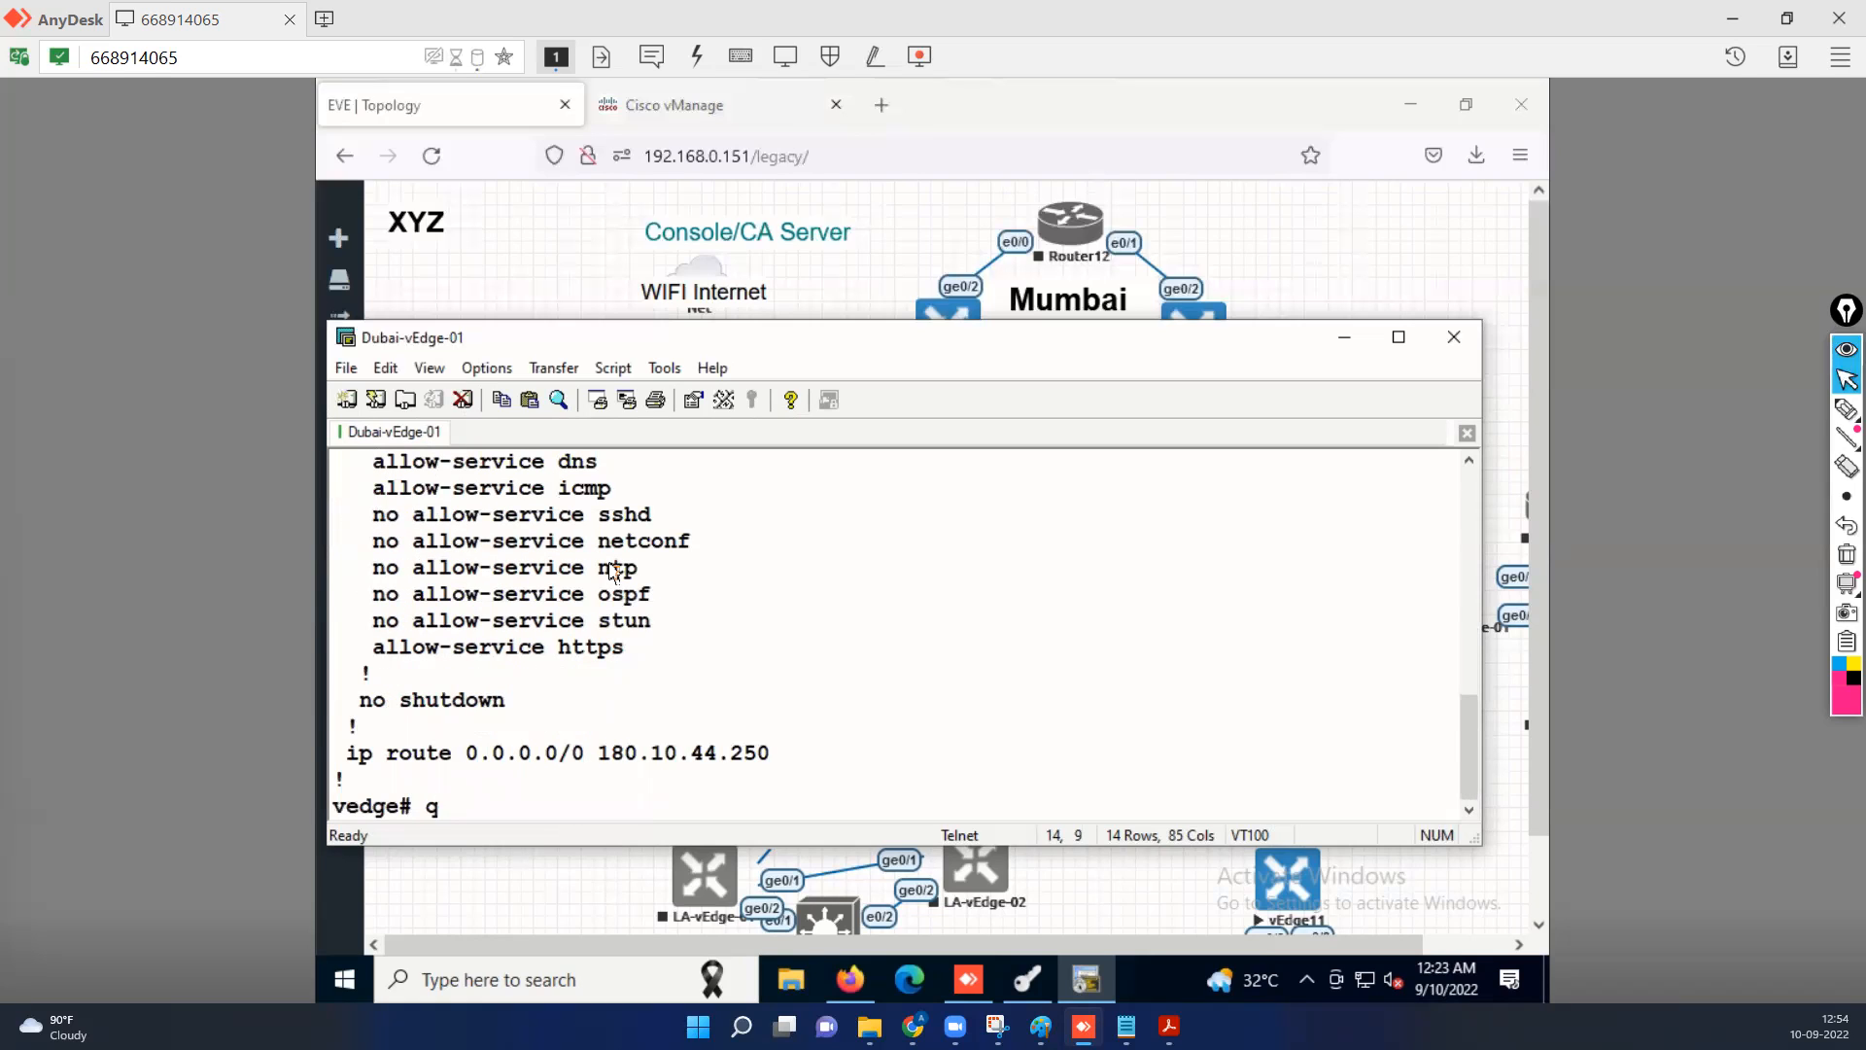
Ping 8.8.8.8 from Dubai-vEdge-01 to test its internet reachability.
{"action": "key", "text": "BackSpace"}
{"action": "type", "text": "ping"}
{"action": "type", "text": "8.8.8.8"}
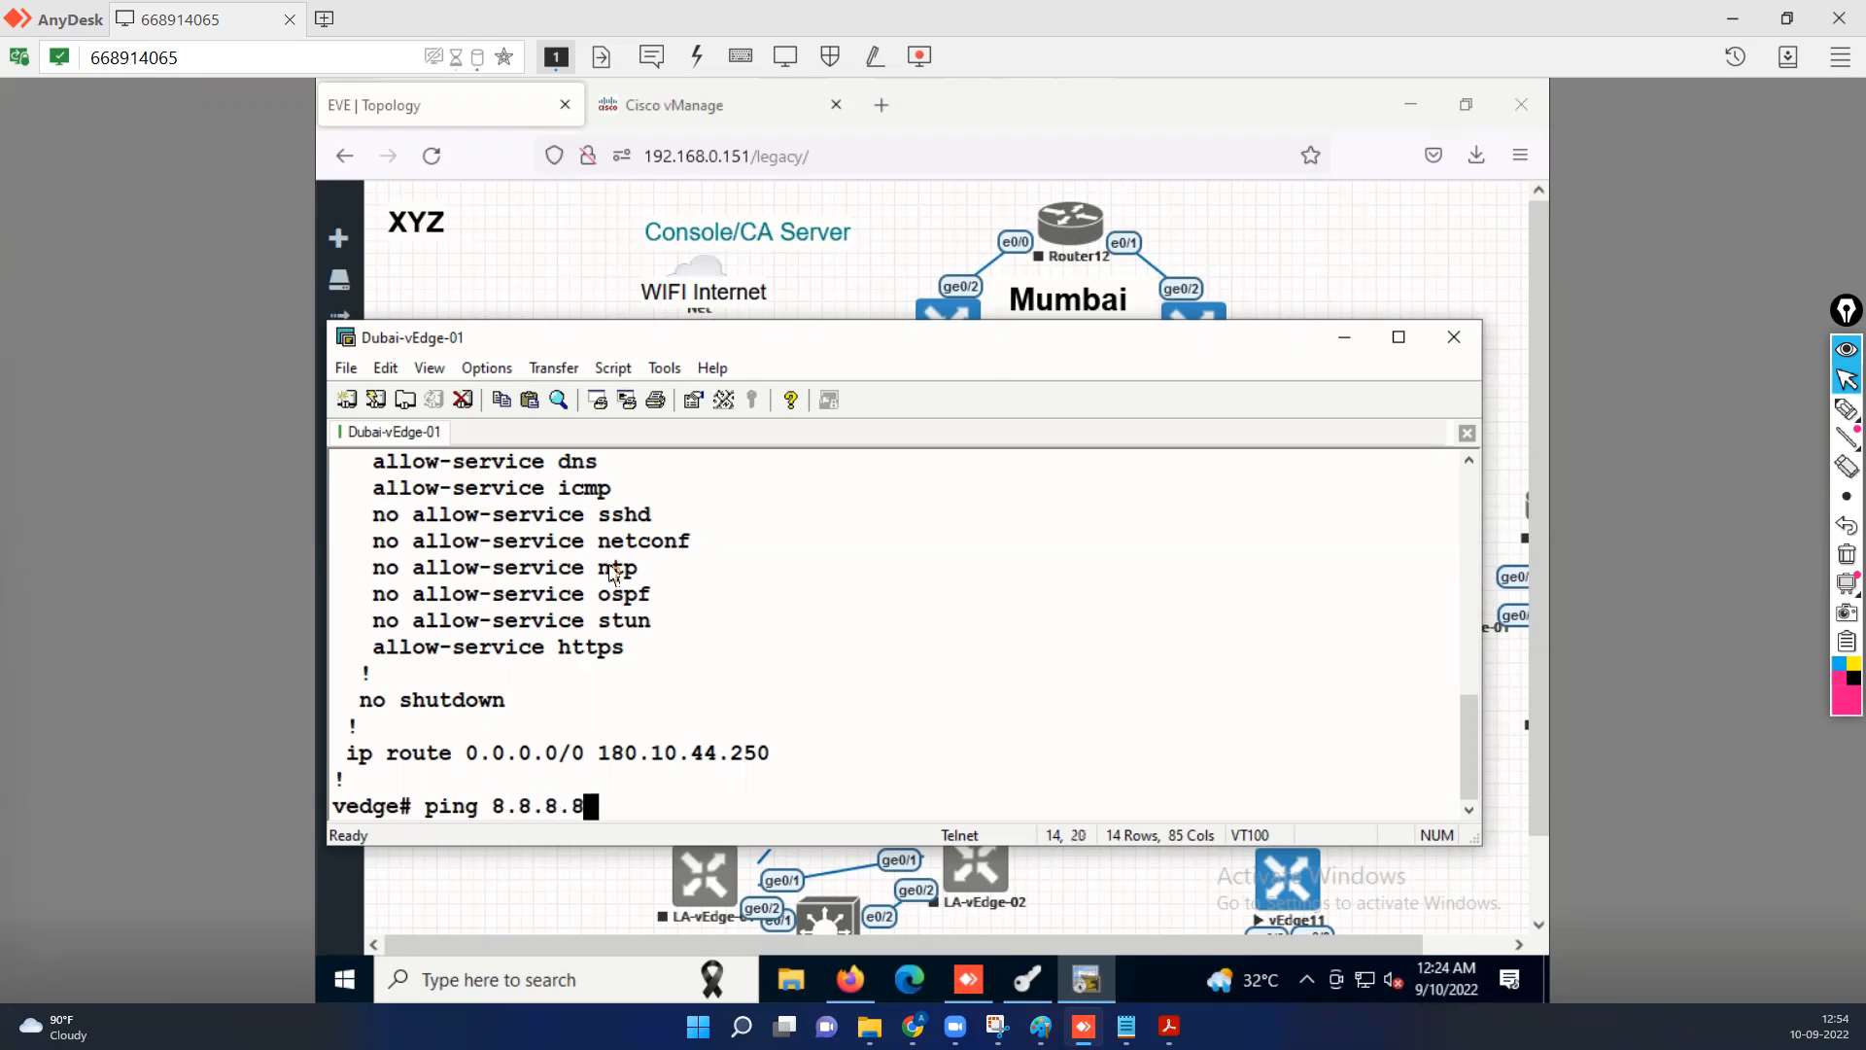
{"action": "key", "text": "Return"}
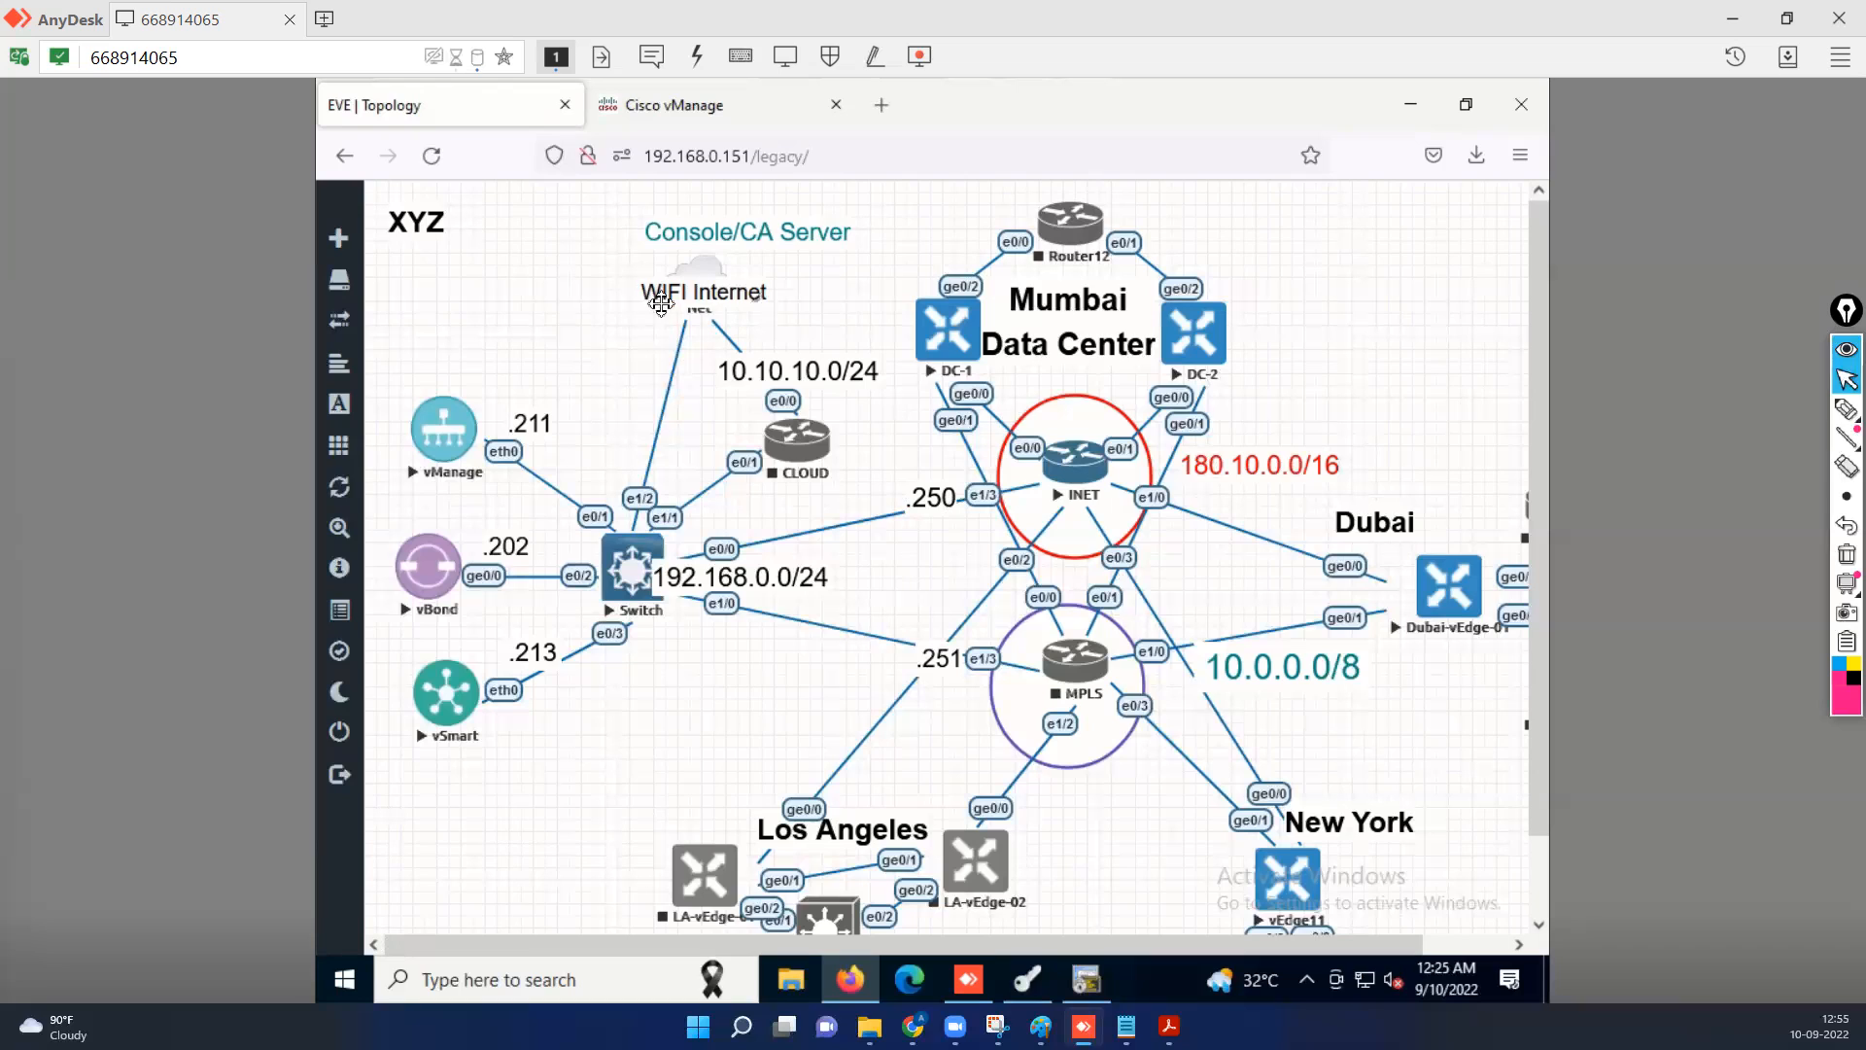
Open the INET router's console from the topology and list its interfaces with the "s" alias.
{"action": "mouse_move", "coordinate": [690, 312]}
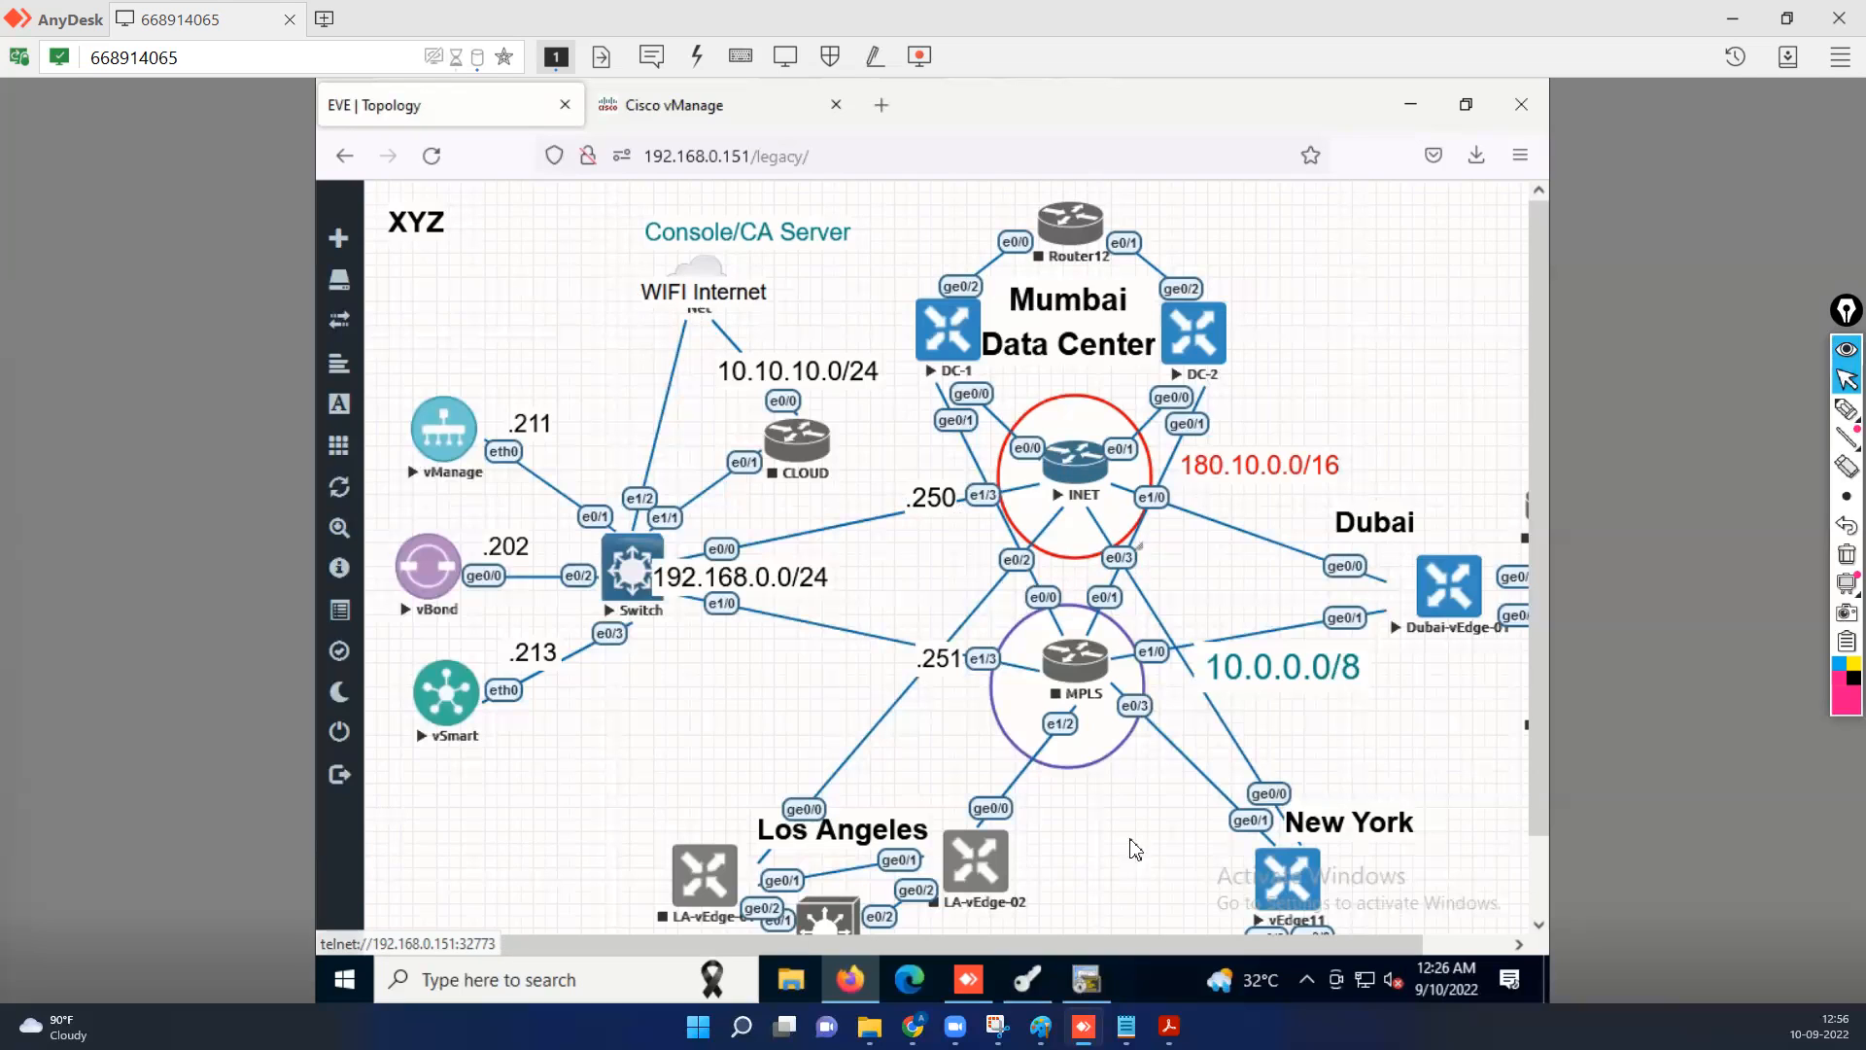
{"action": "mouse_move", "coordinate": [1090, 998]}
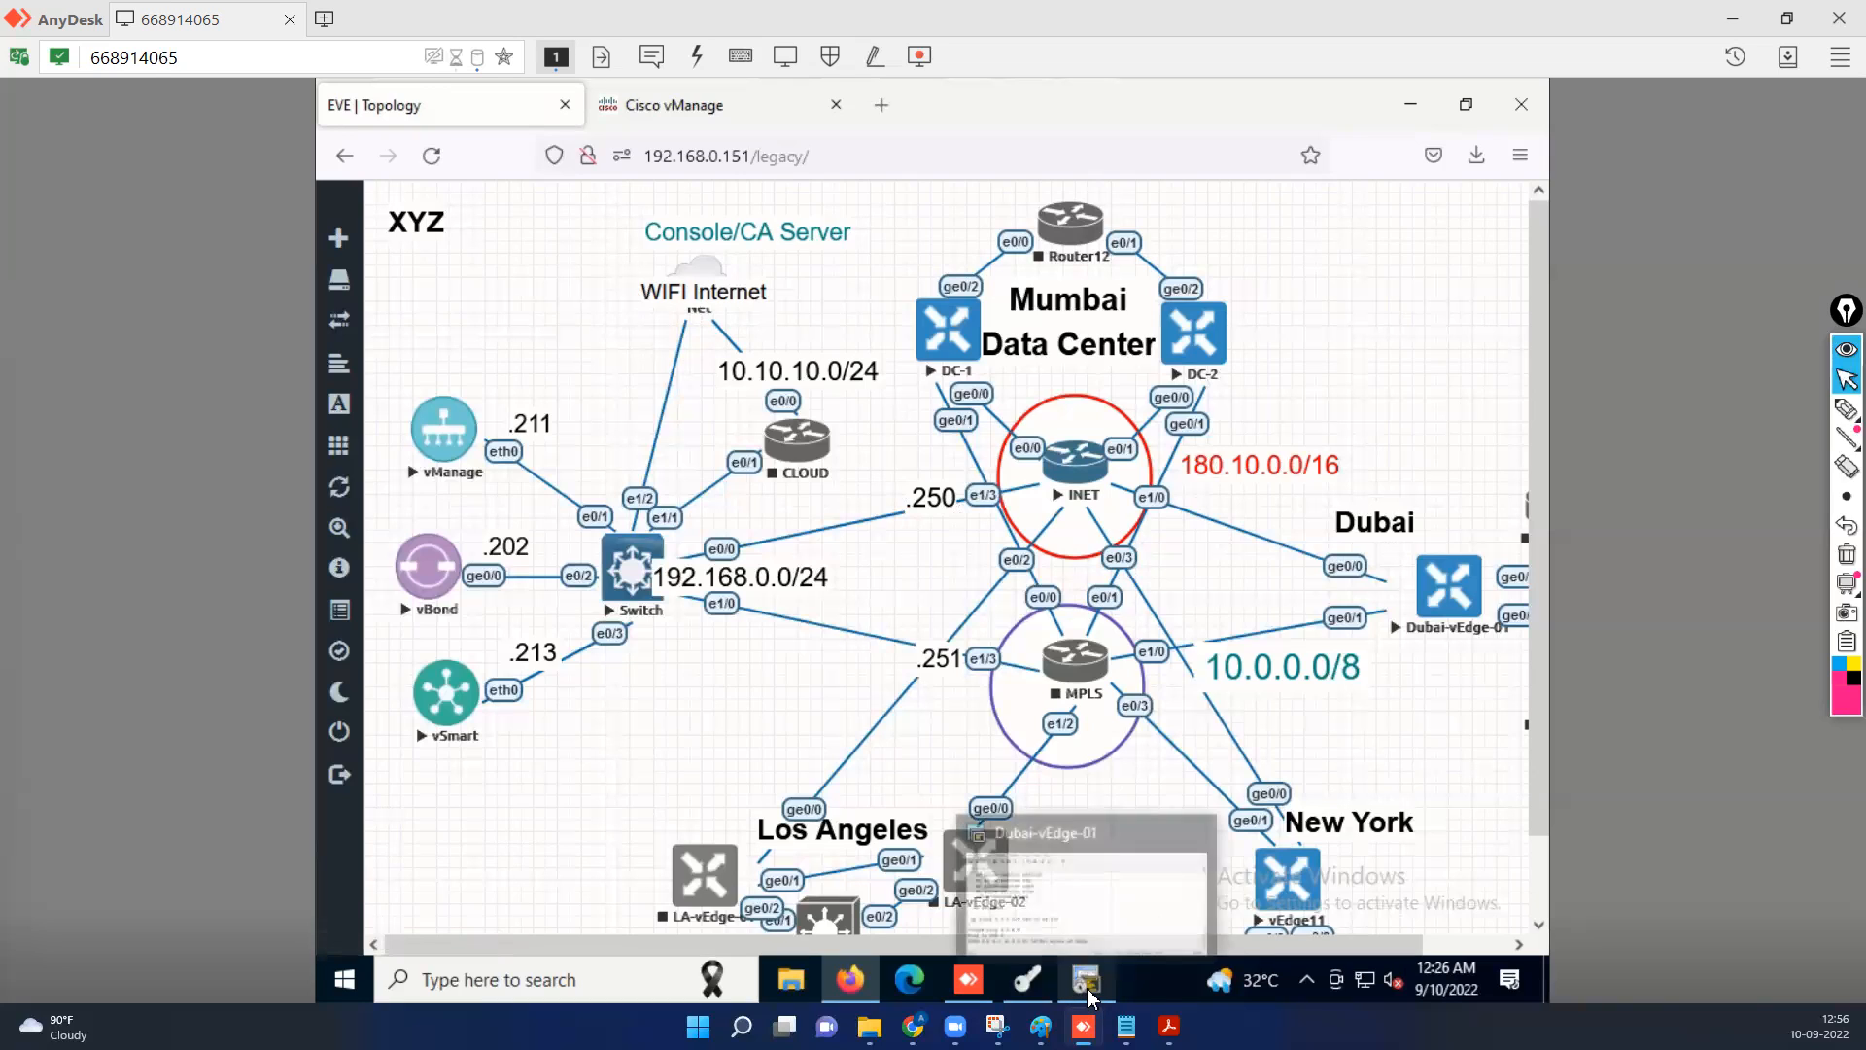
{"action": "left_click", "coordinate": [1080, 468]}
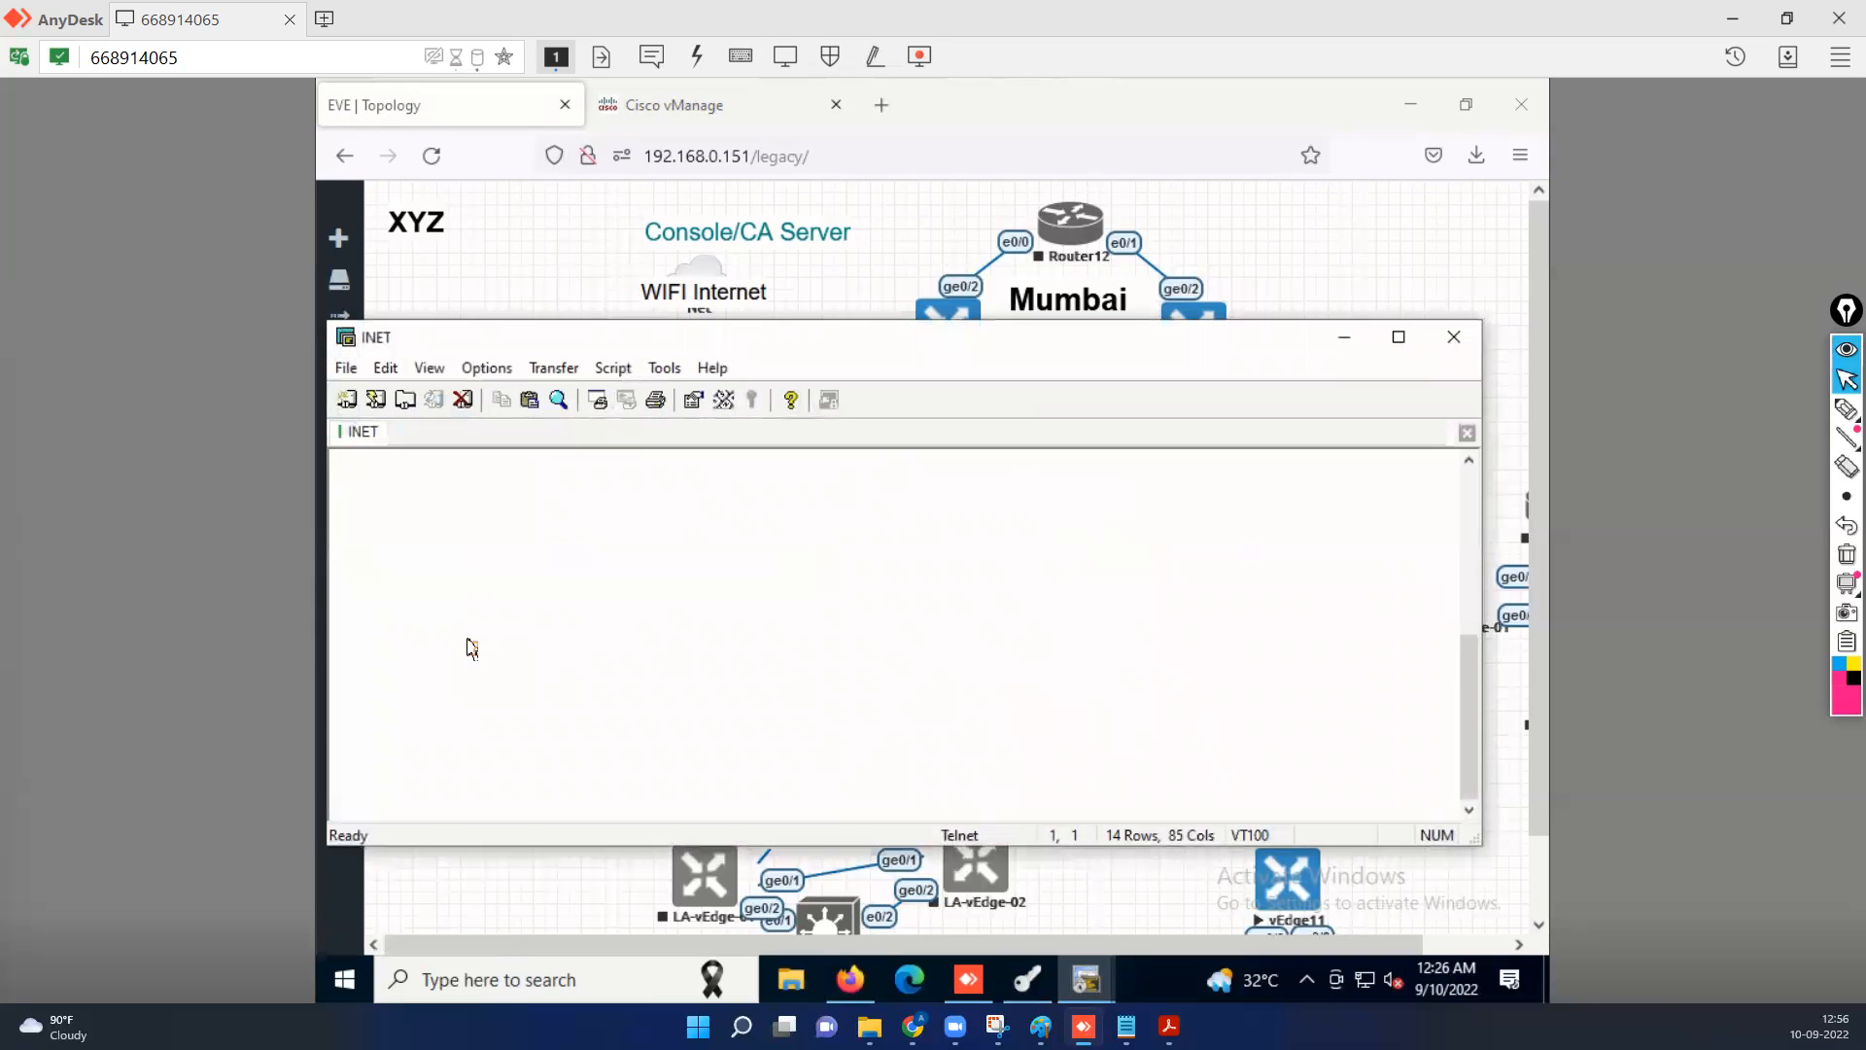
{"action": "key", "text": "Return"}
{"action": "type", "text": "s"}
{"action": "key", "text": "Return"}
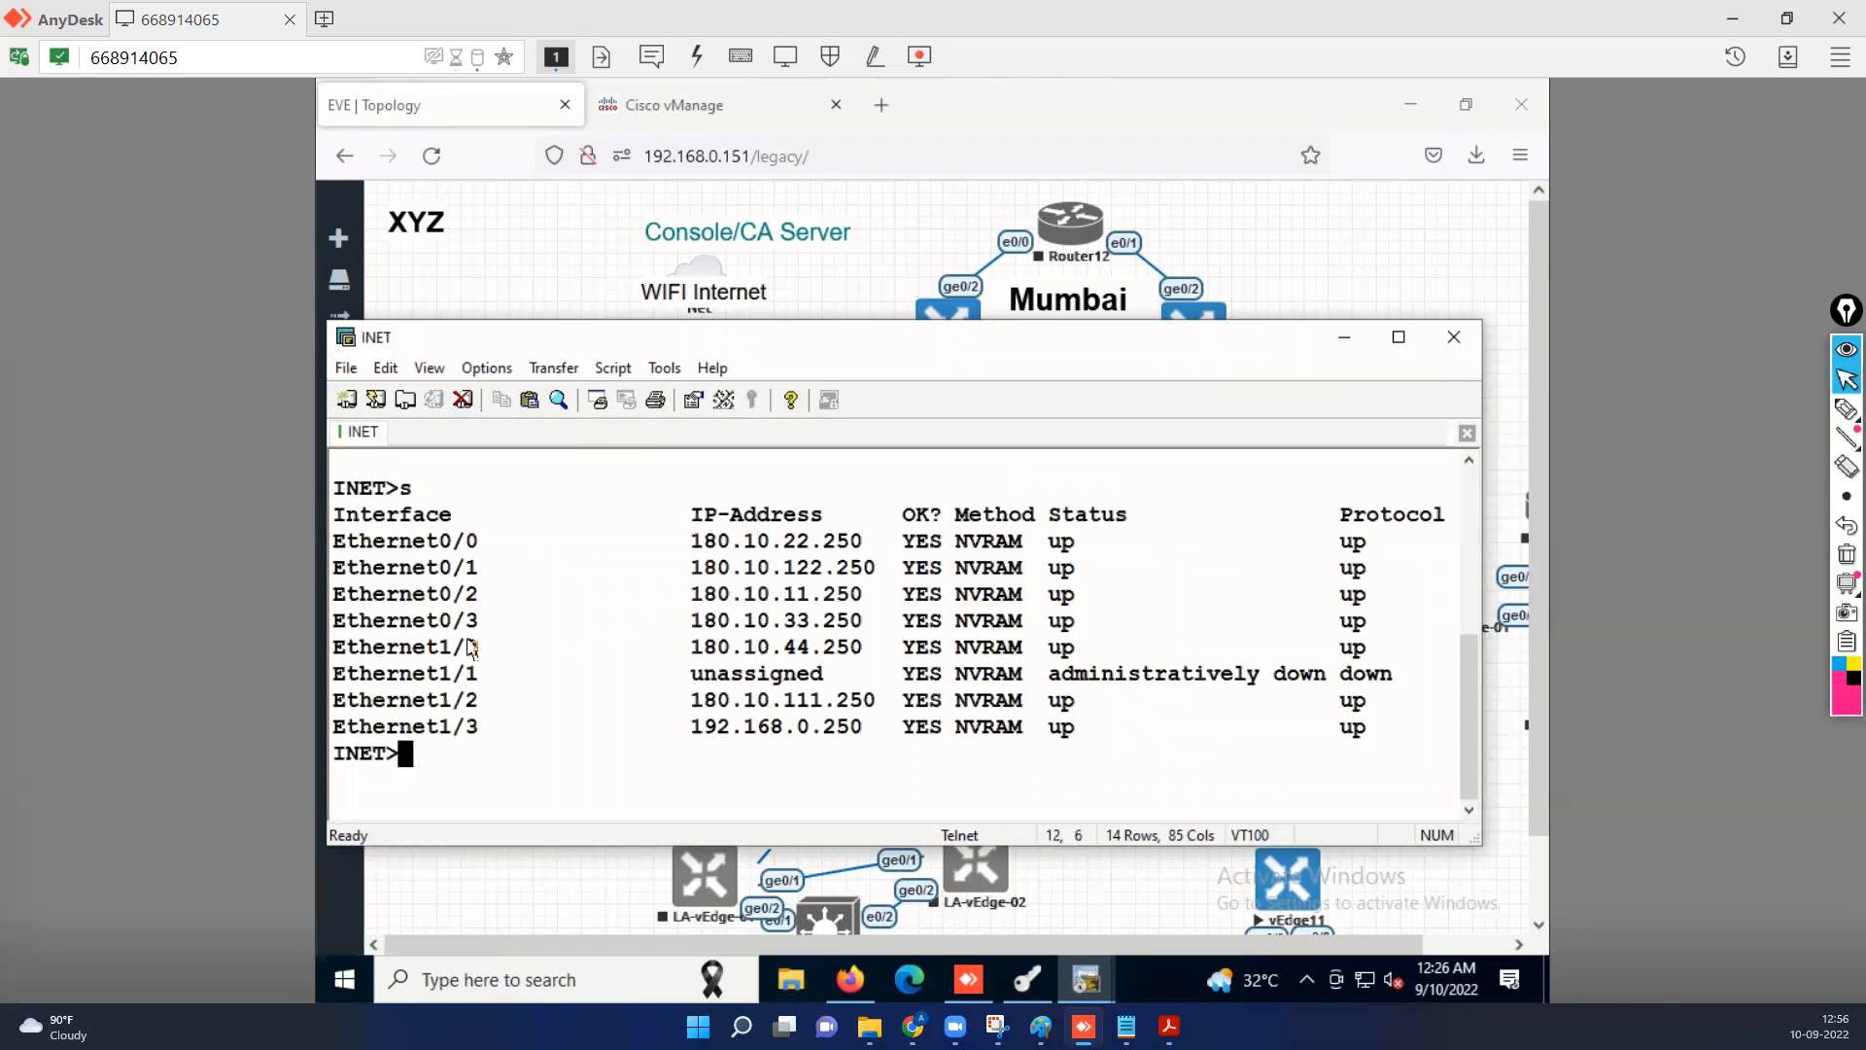
Create loopback 4 on the INET router with IP address 4.2.2.2 and mask 255.255.255.255.
{"action": "type", "text": "en"}
{"action": "key", "text": "Return"}
{"action": "type", "text": "c"}
{"action": "key", "text": "Return"}
{"action": "type", "text": "int "}
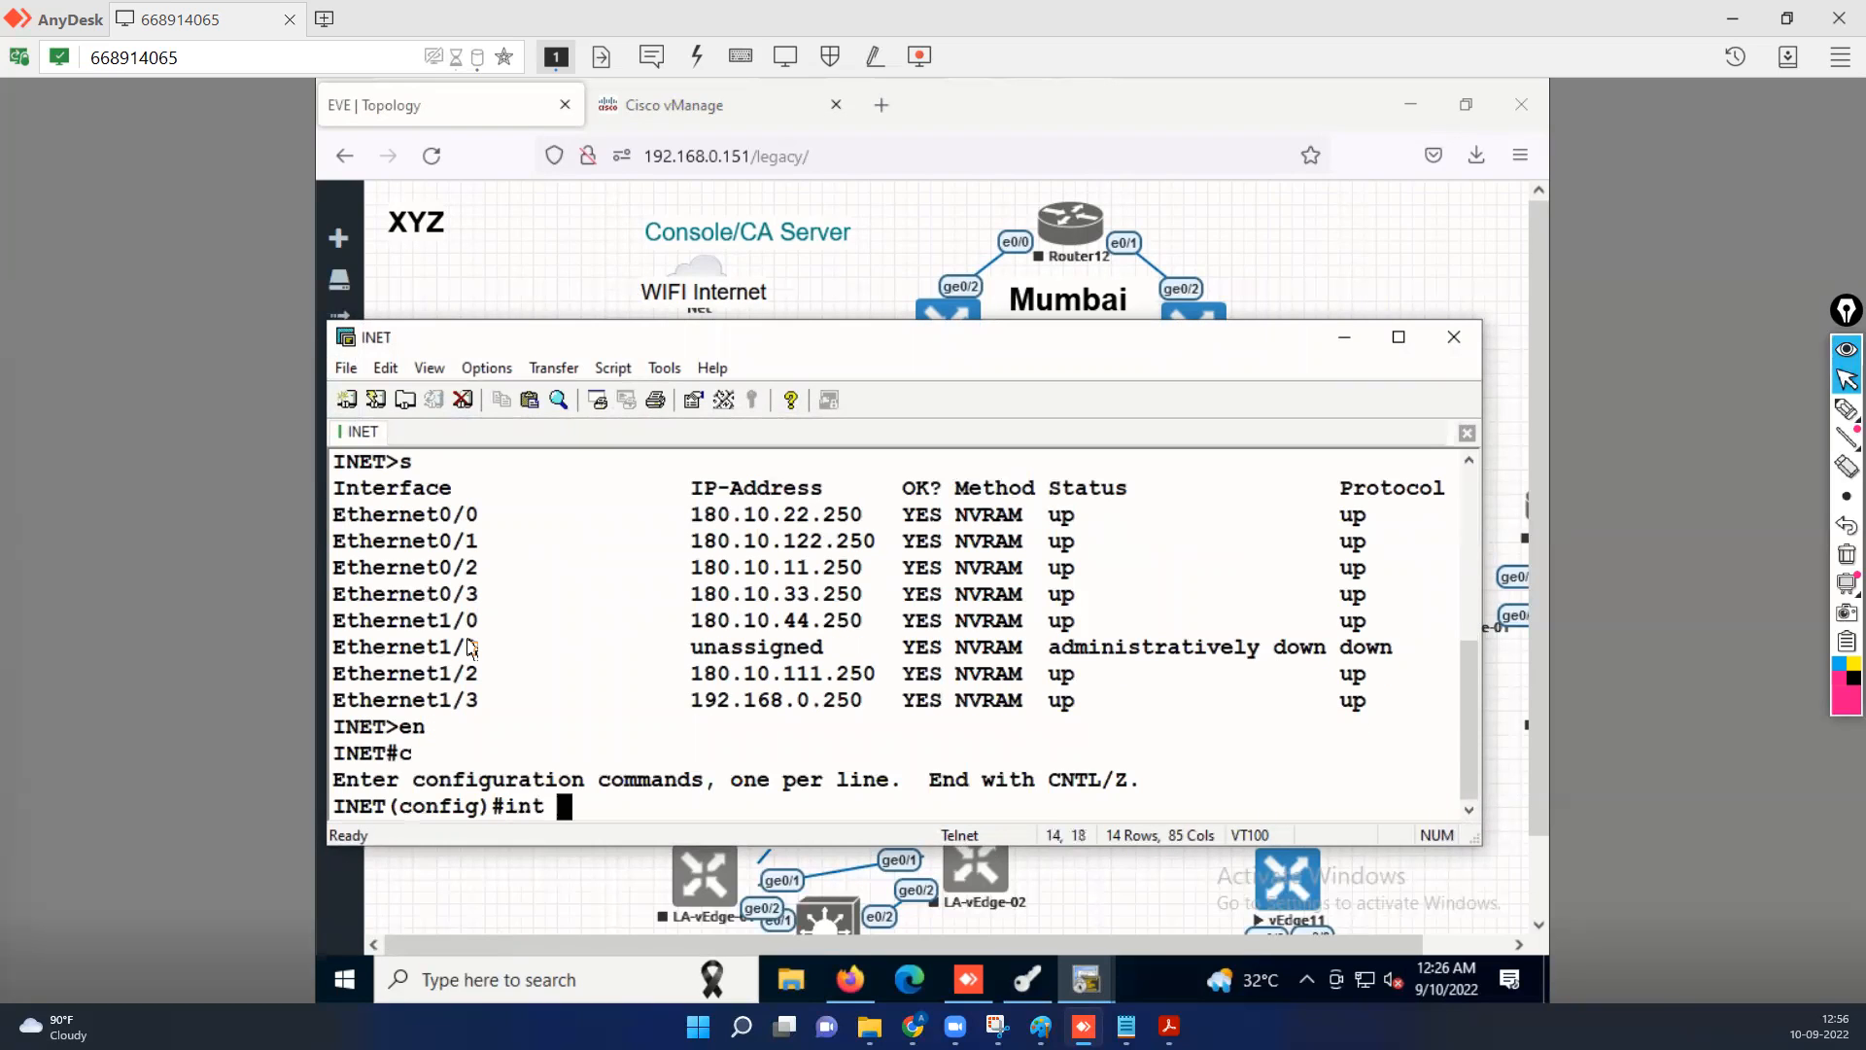
{"action": "type", "text": "loo4"}
{"action": "key", "text": "Return"}
{"action": "type", "text": "ip"}
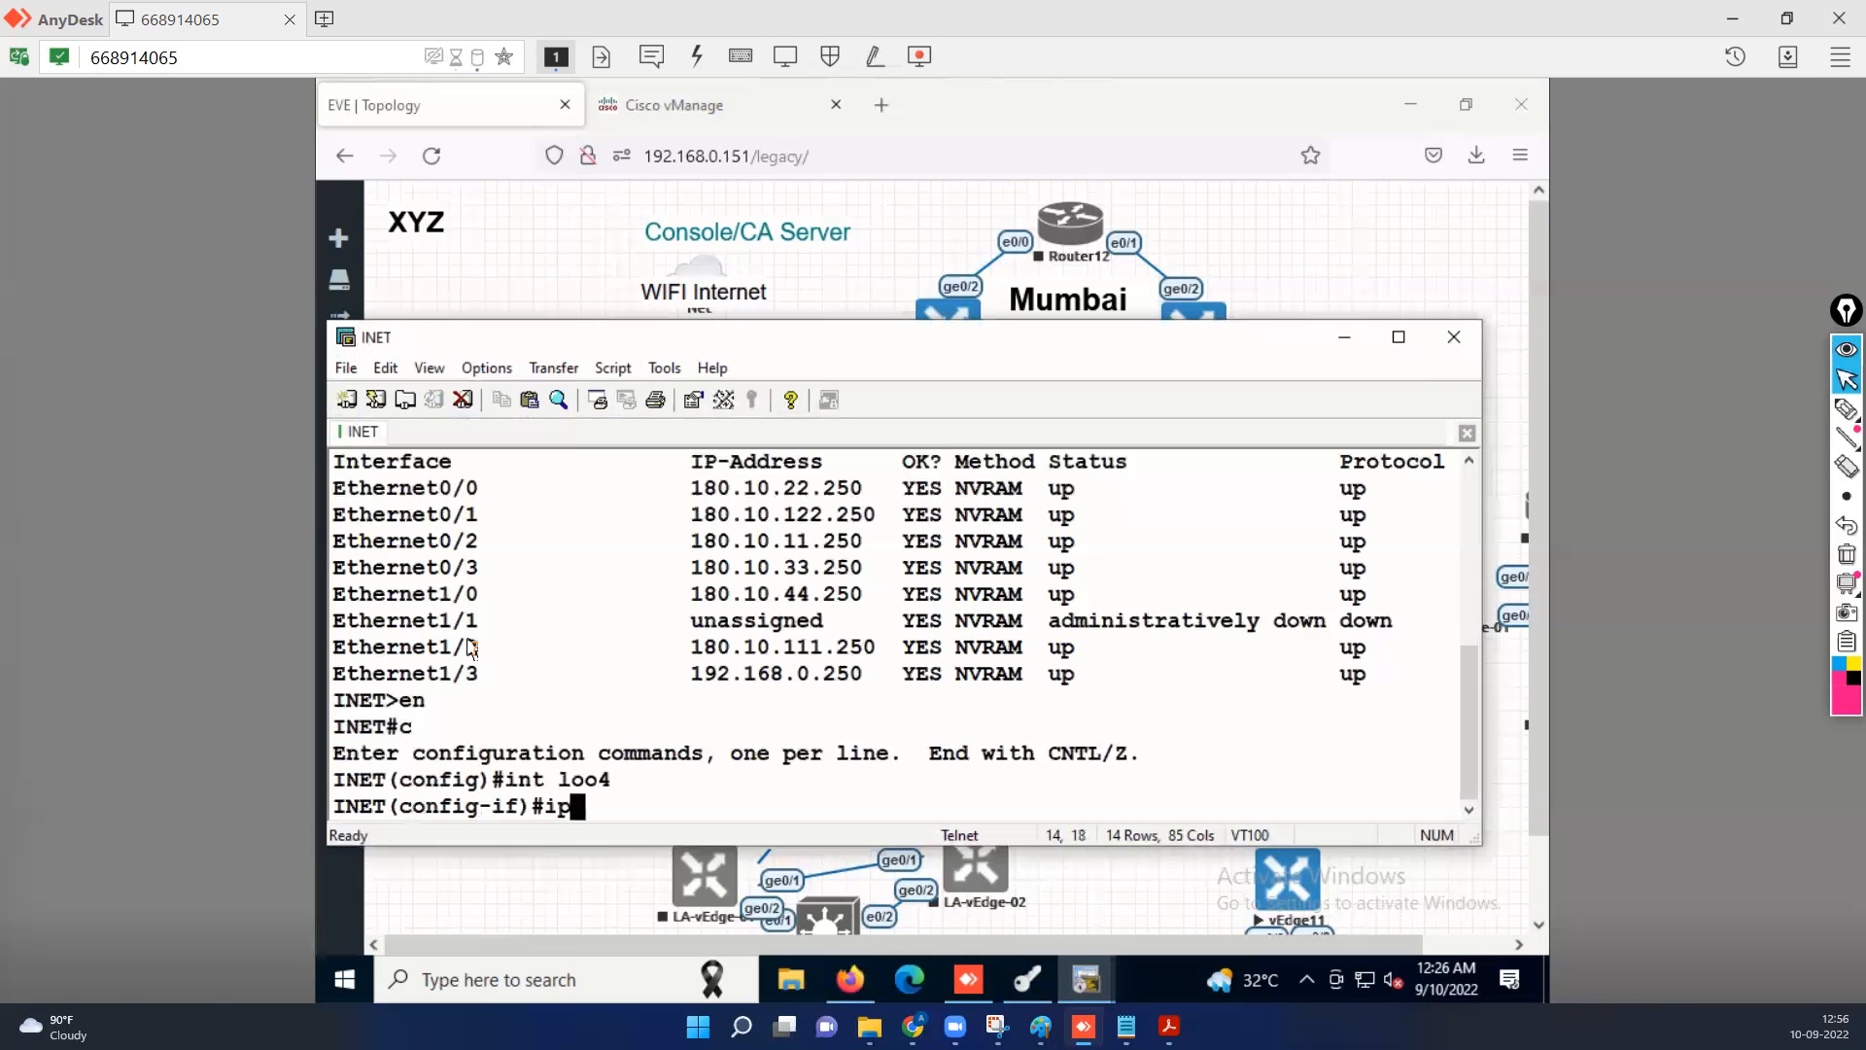
{"action": "type", "text": " add 4.2."}
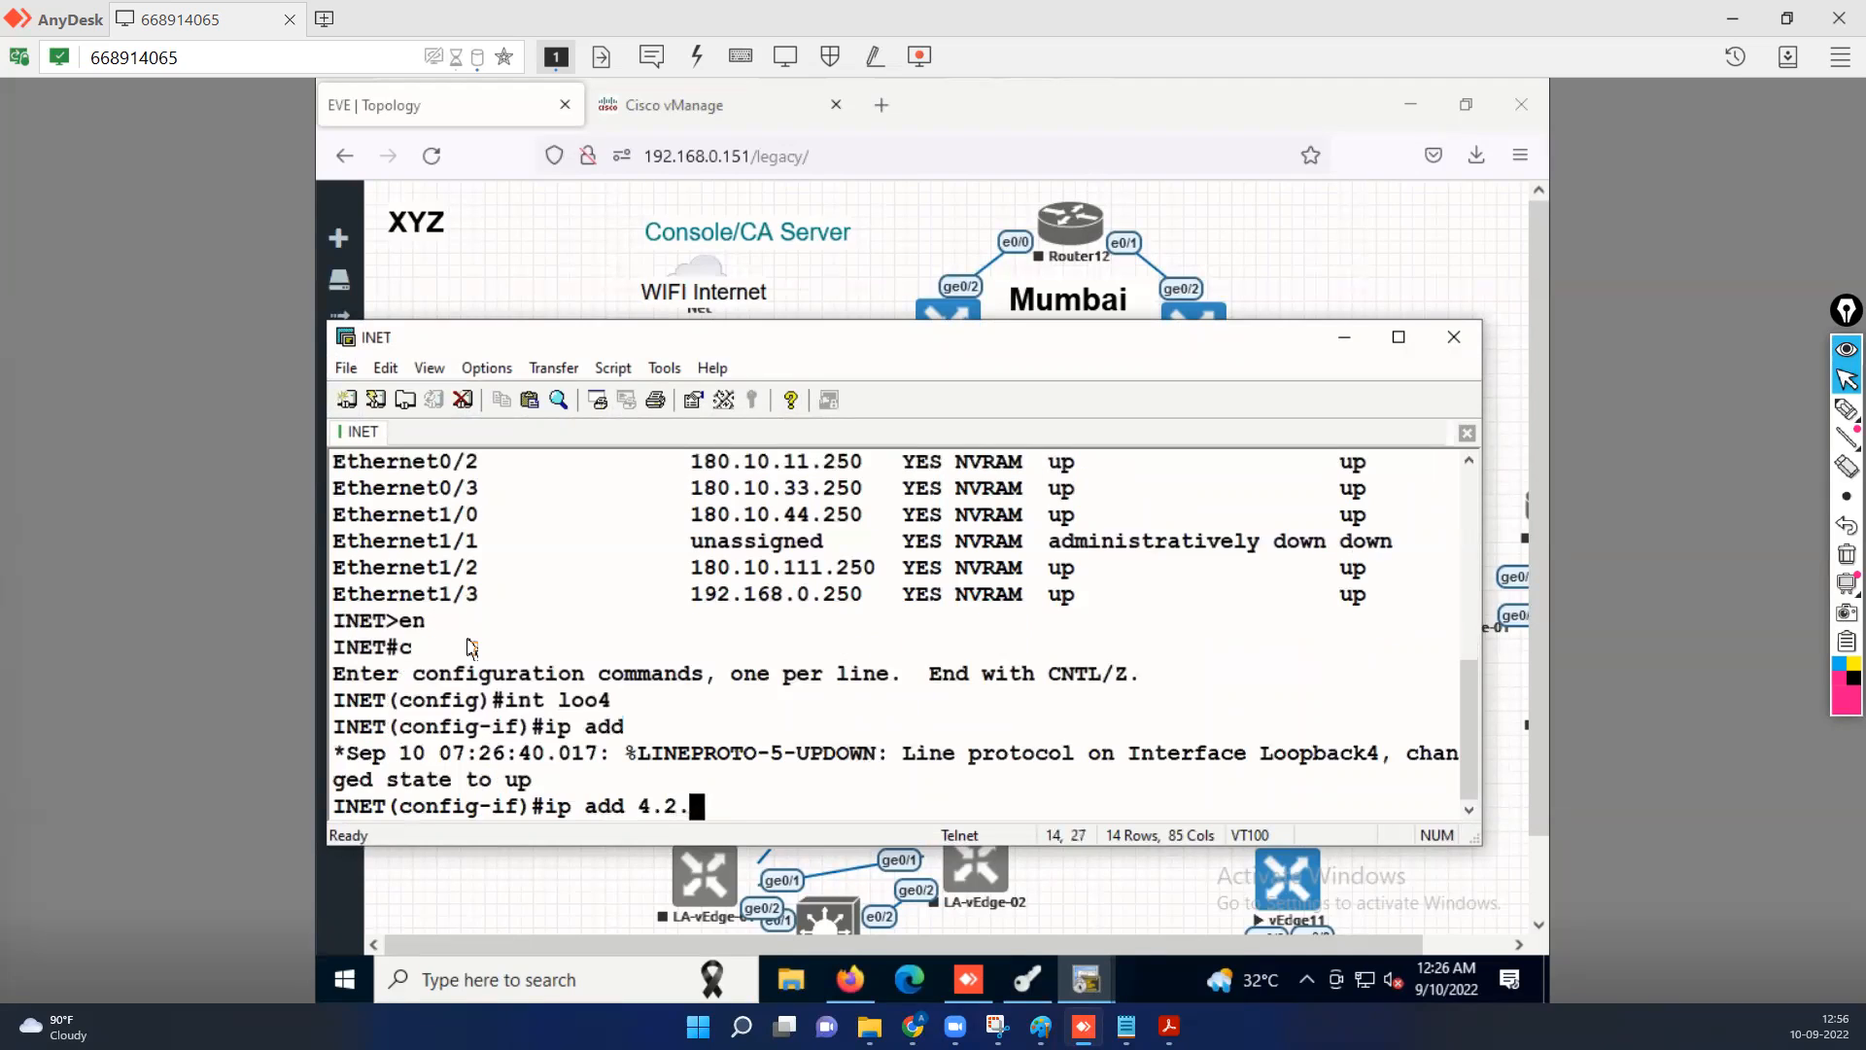
{"action": "type", "text": "2.2 255"}
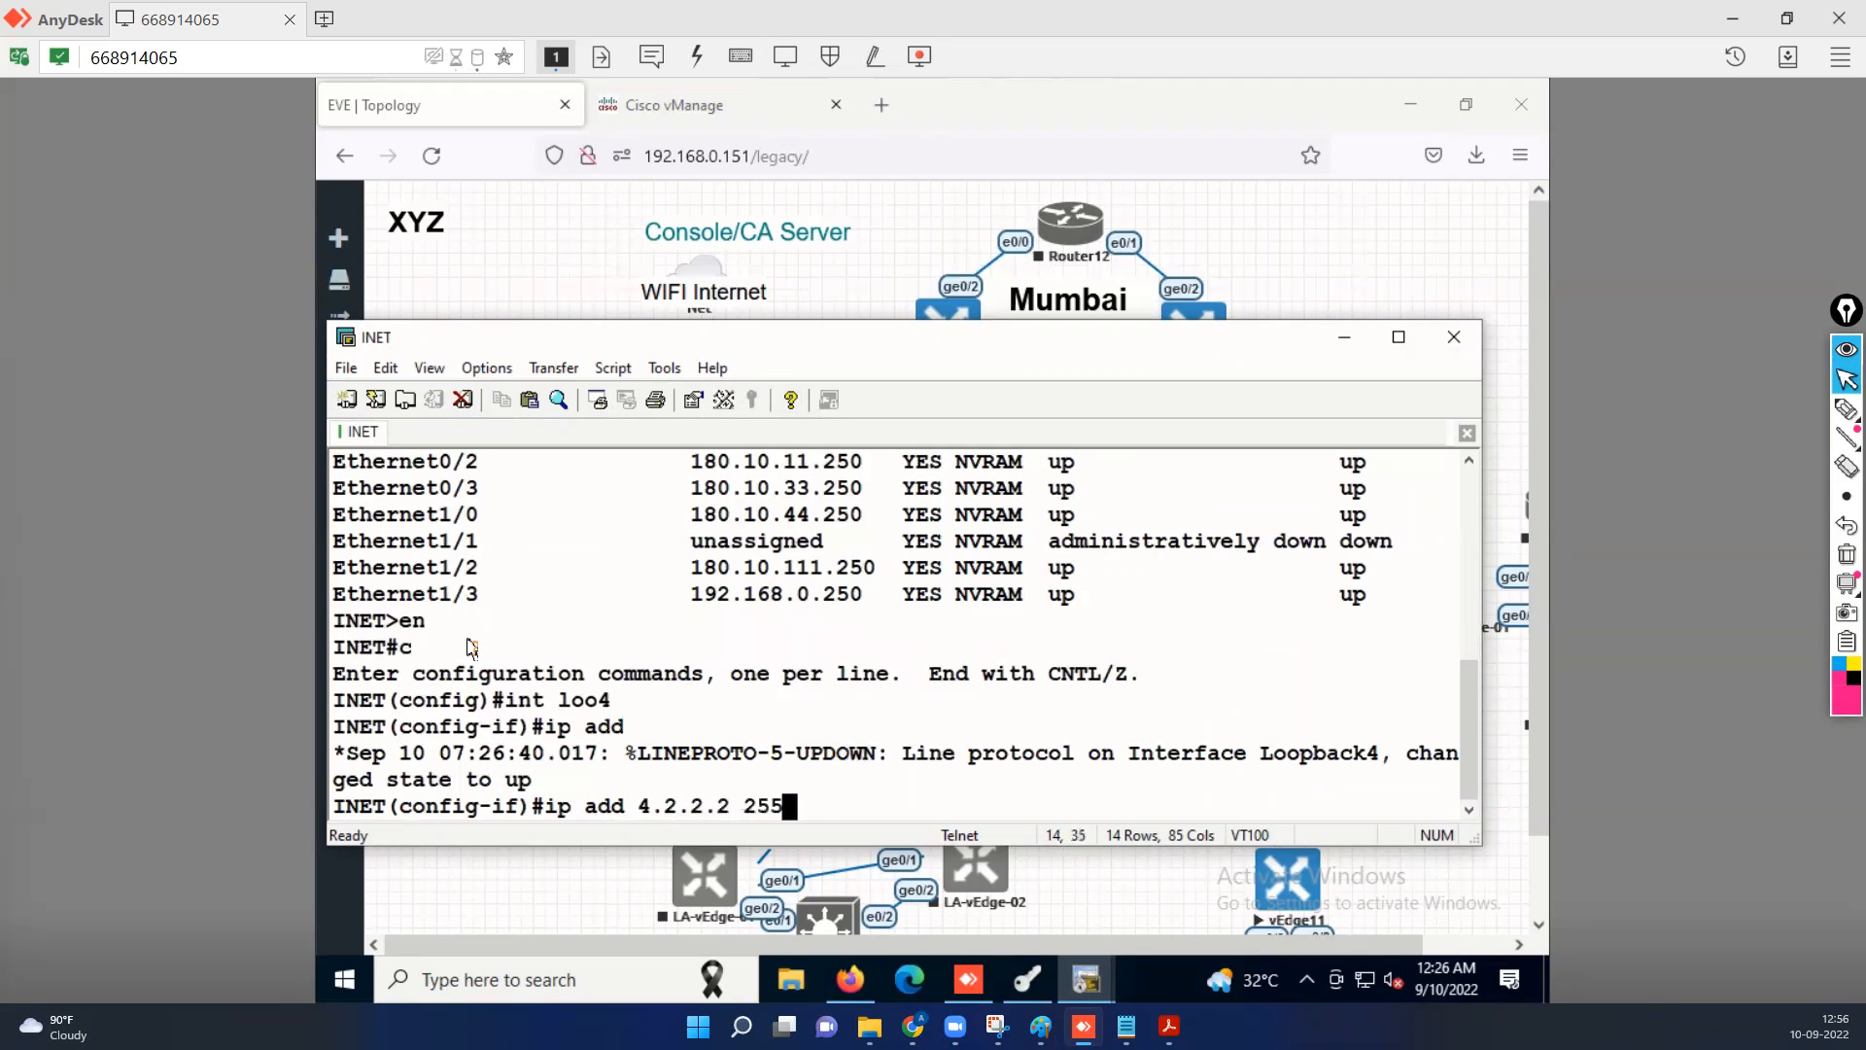
{"action": "type", "text": ".255.255.255"}
{"action": "key", "text": "Return"}
{"action": "key", "text": "Return"}
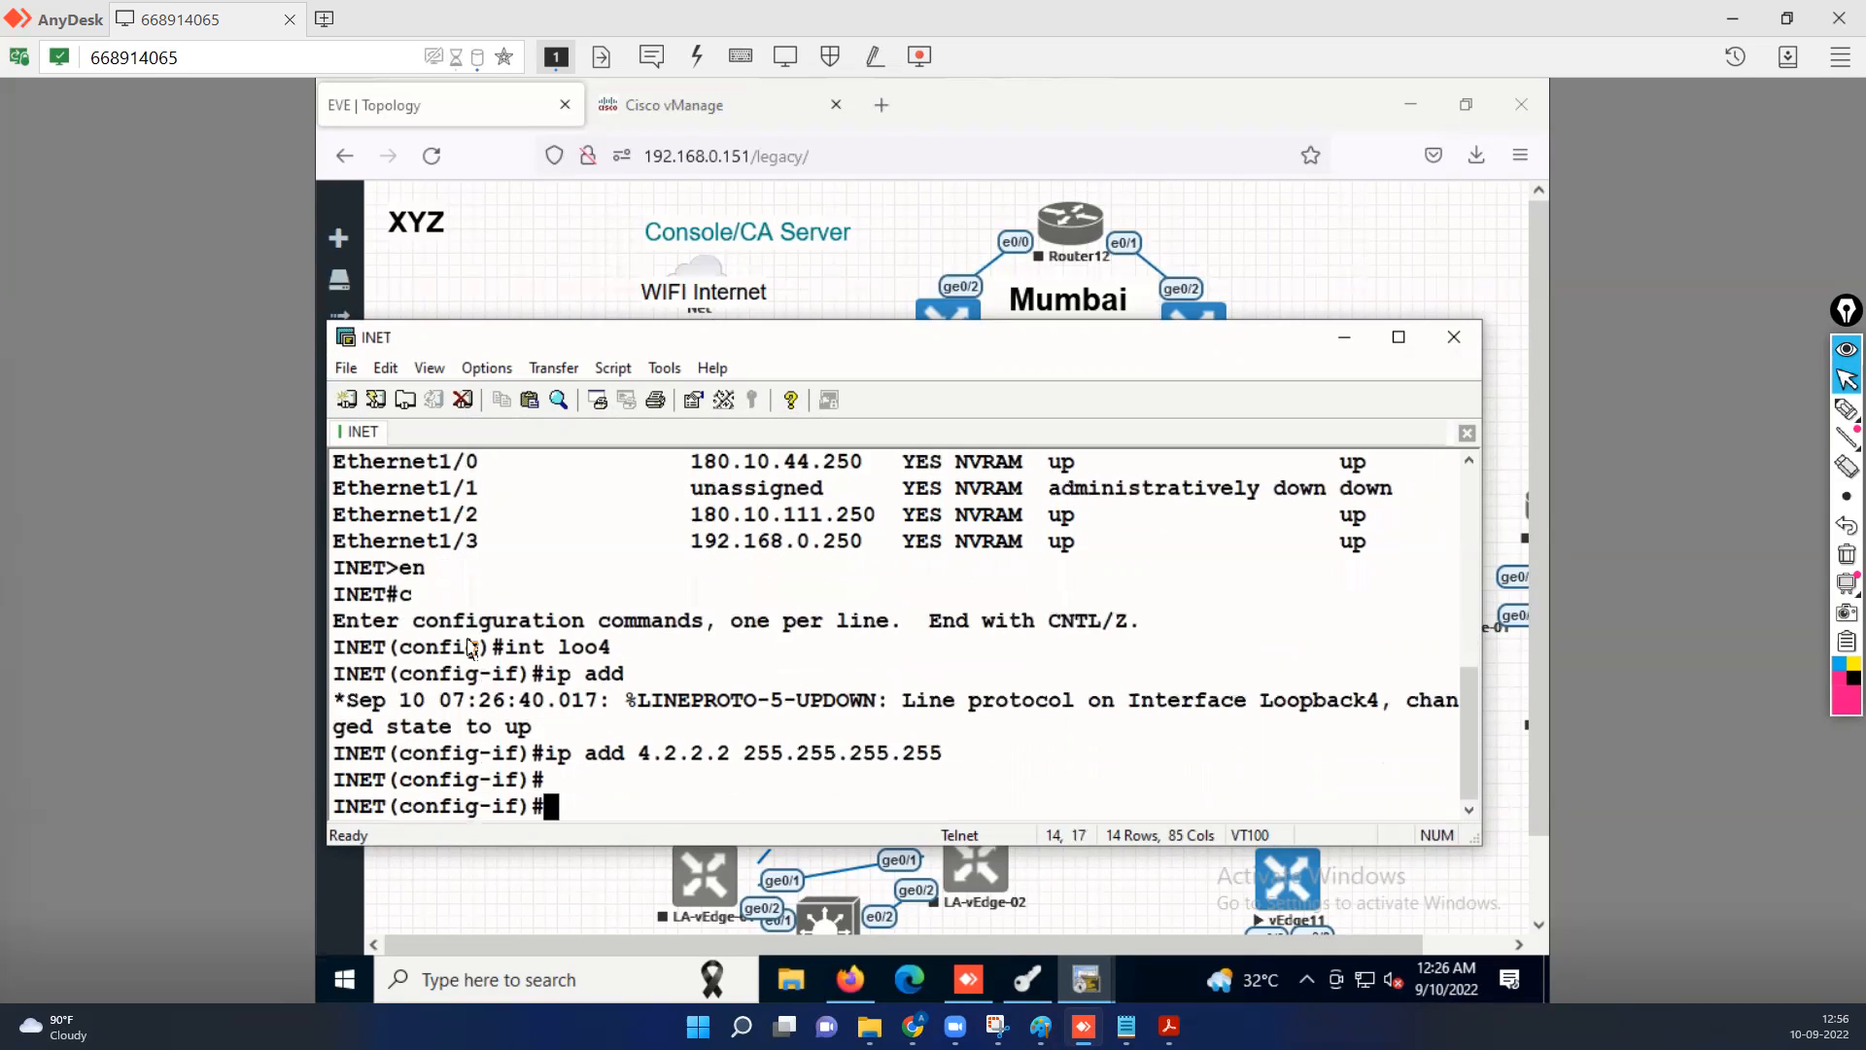
Save the INET router's configuration with "do wr".
{"action": "type", "text": "do wer"}
{"action": "key", "text": "BackSpace"}
{"action": "key", "text": "BackSpace"}
{"action": "type", "text": "r"}
{"action": "key", "text": "Return"}
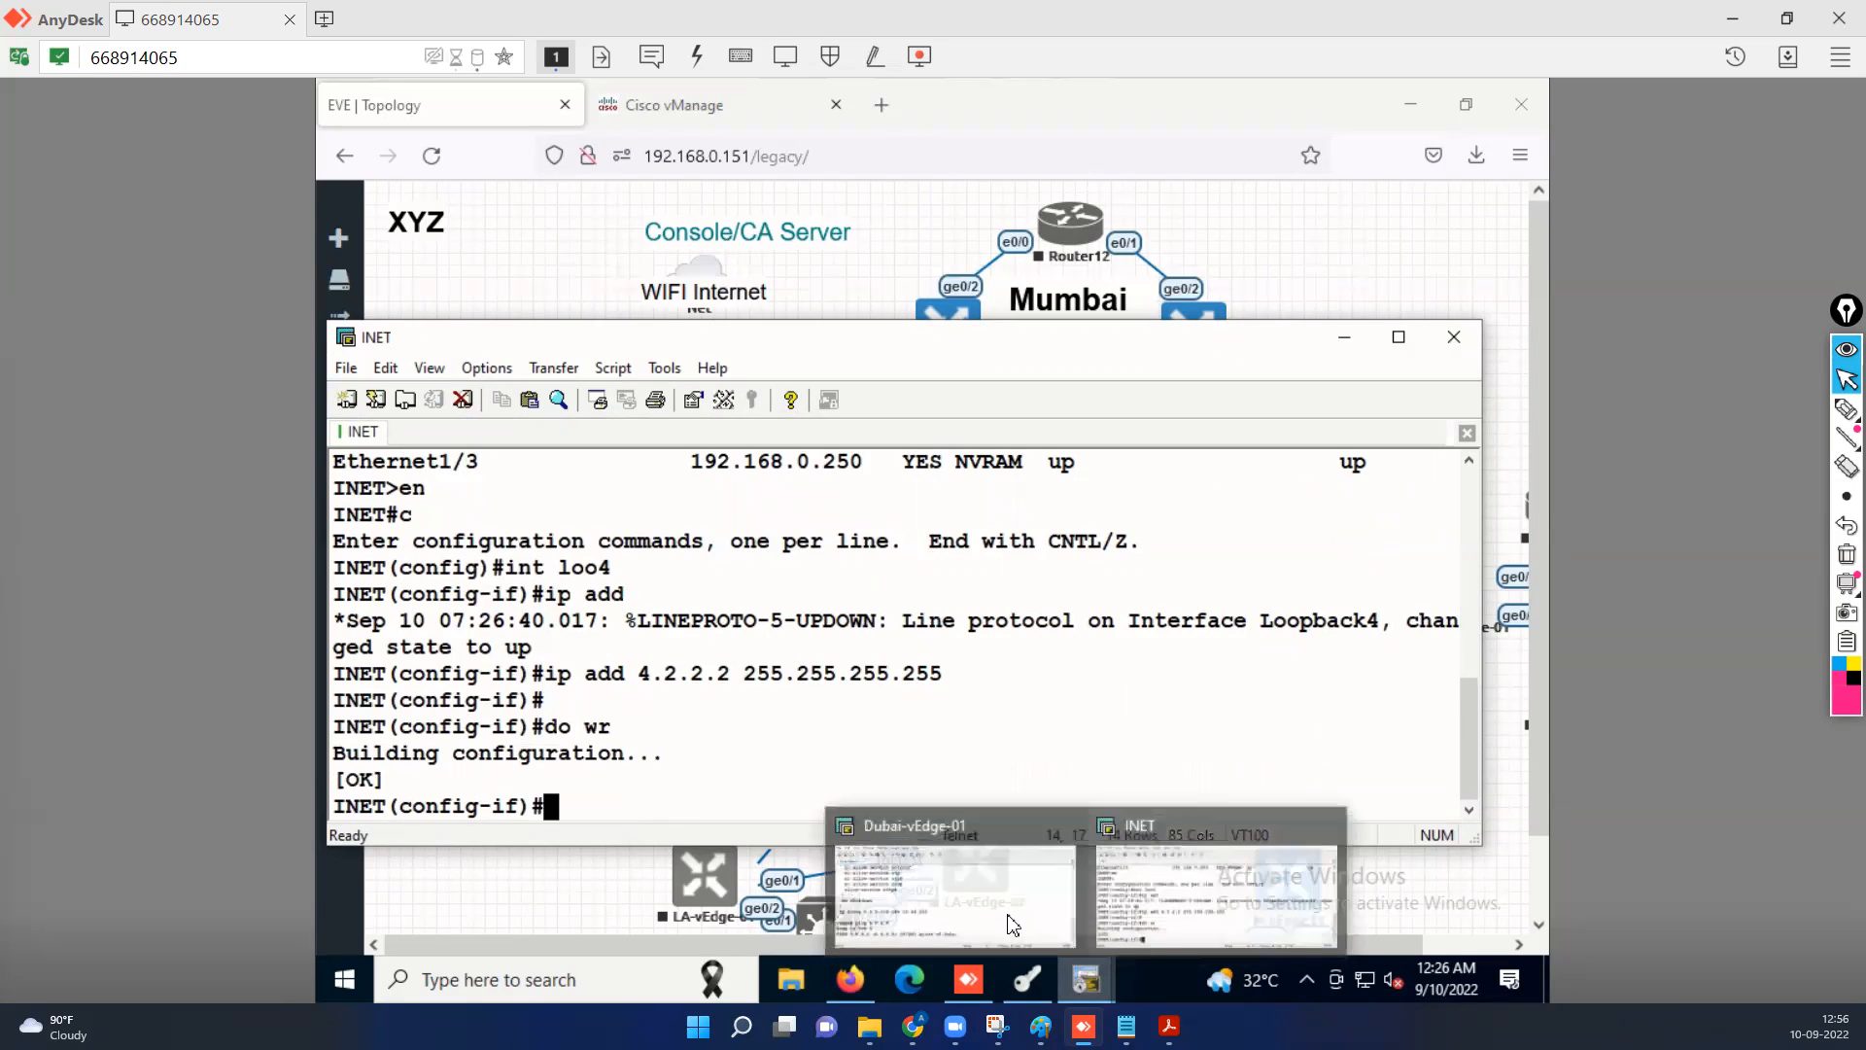
Return to the Dubai-vEdge-01 console, stop the running ping and ping 4.2.2.2 instead.
{"action": "left_click", "coordinate": [1012, 924]}
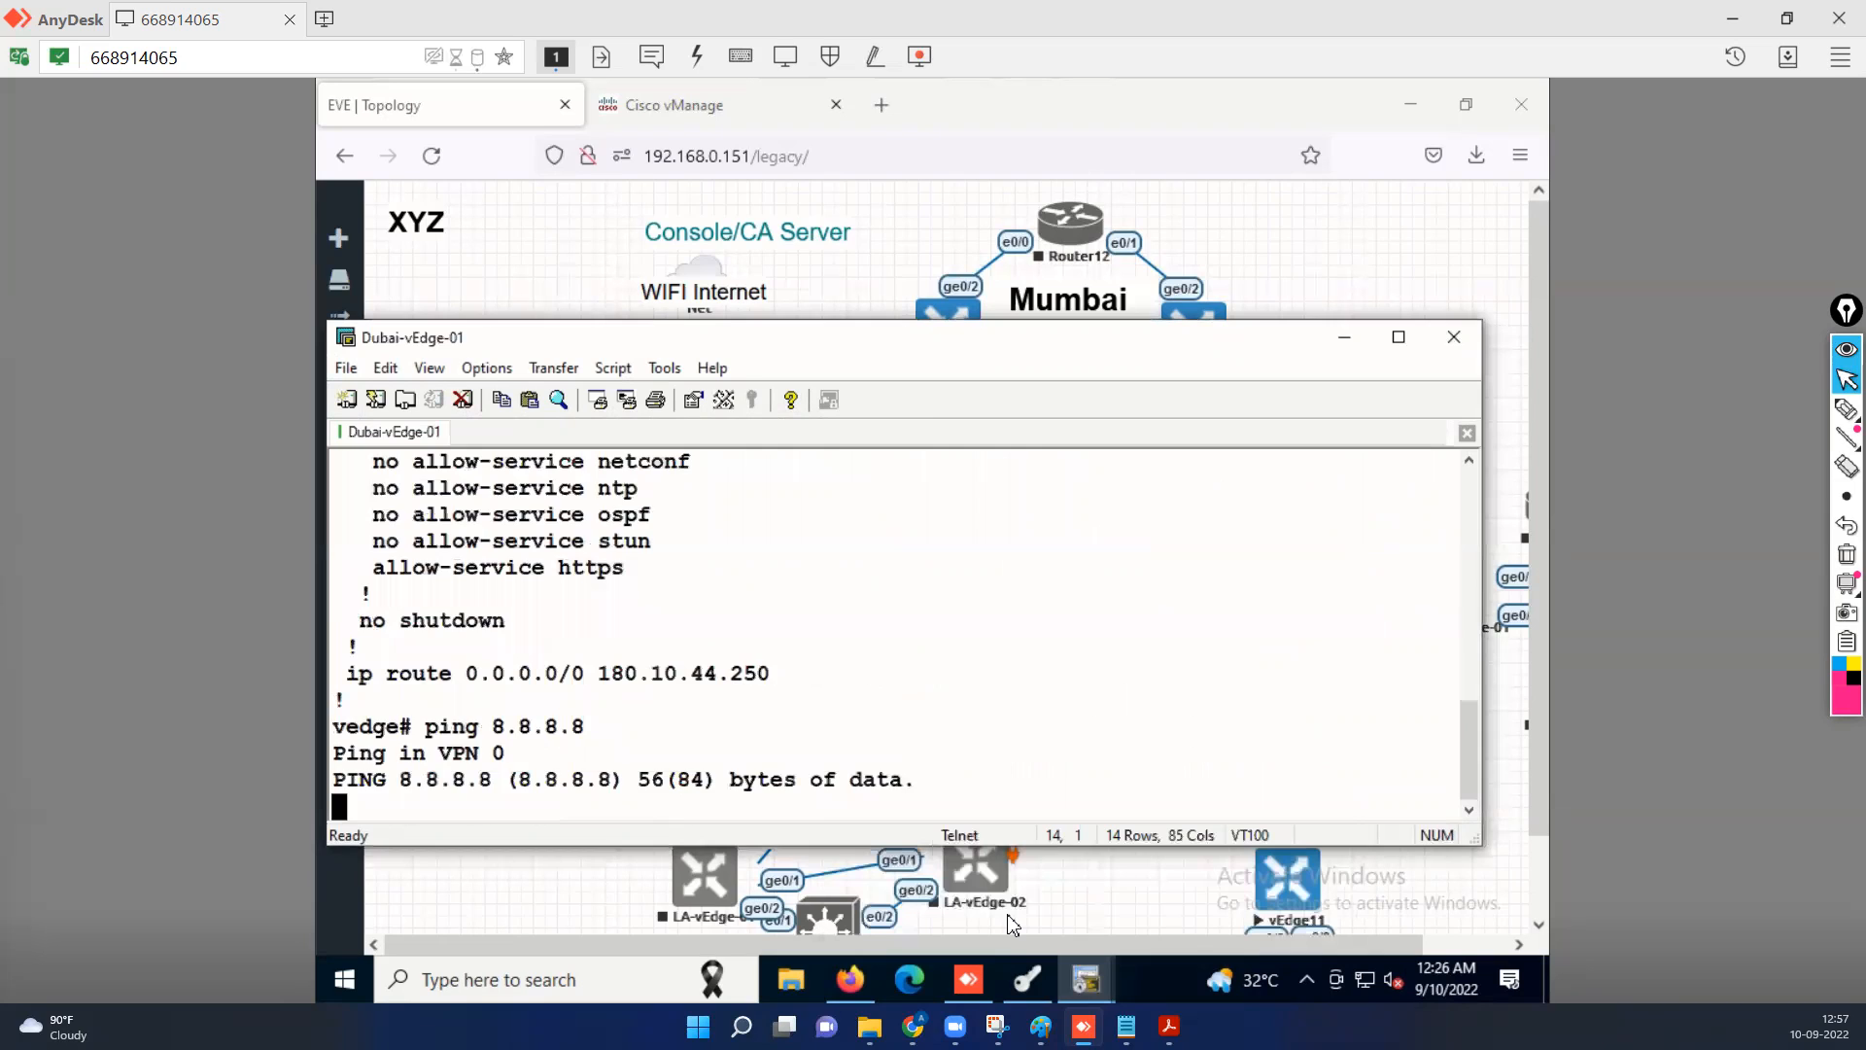
{"action": "key", "text": "ctrl+c"}
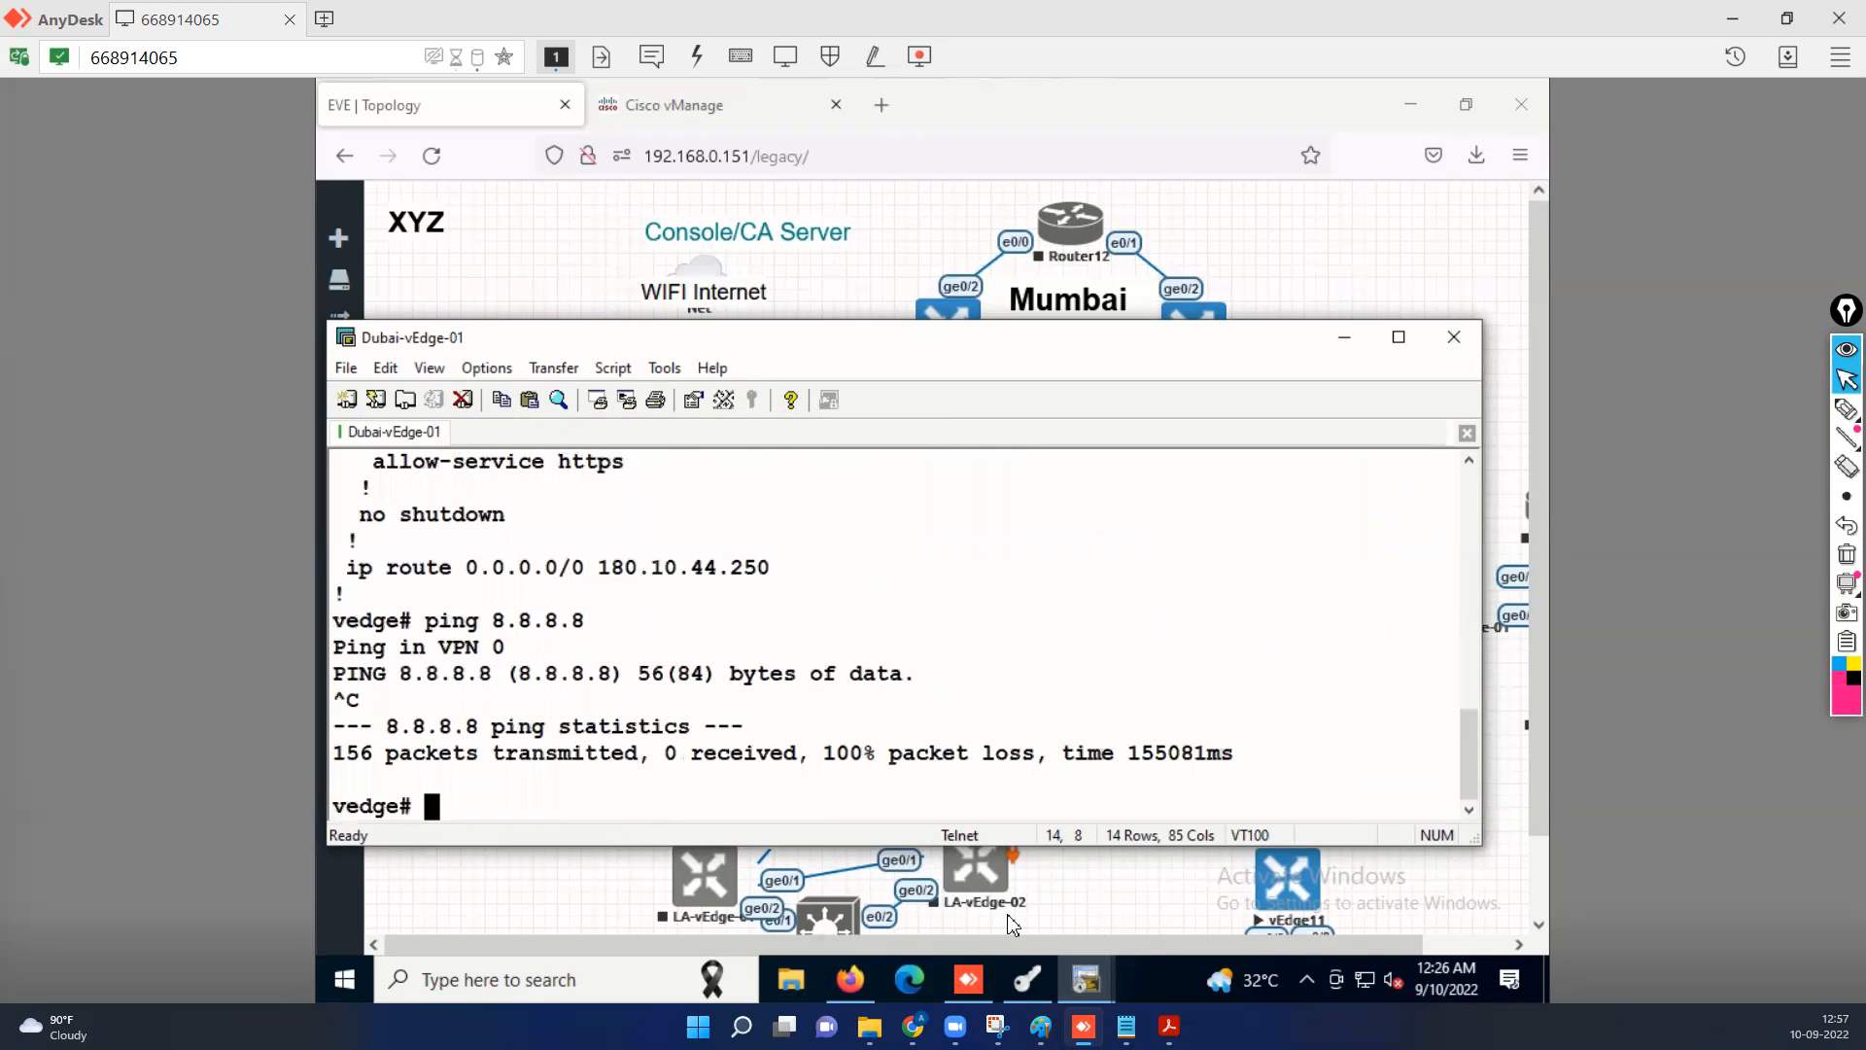
{"action": "key", "text": "Return"}
{"action": "type", "text": "pi"}
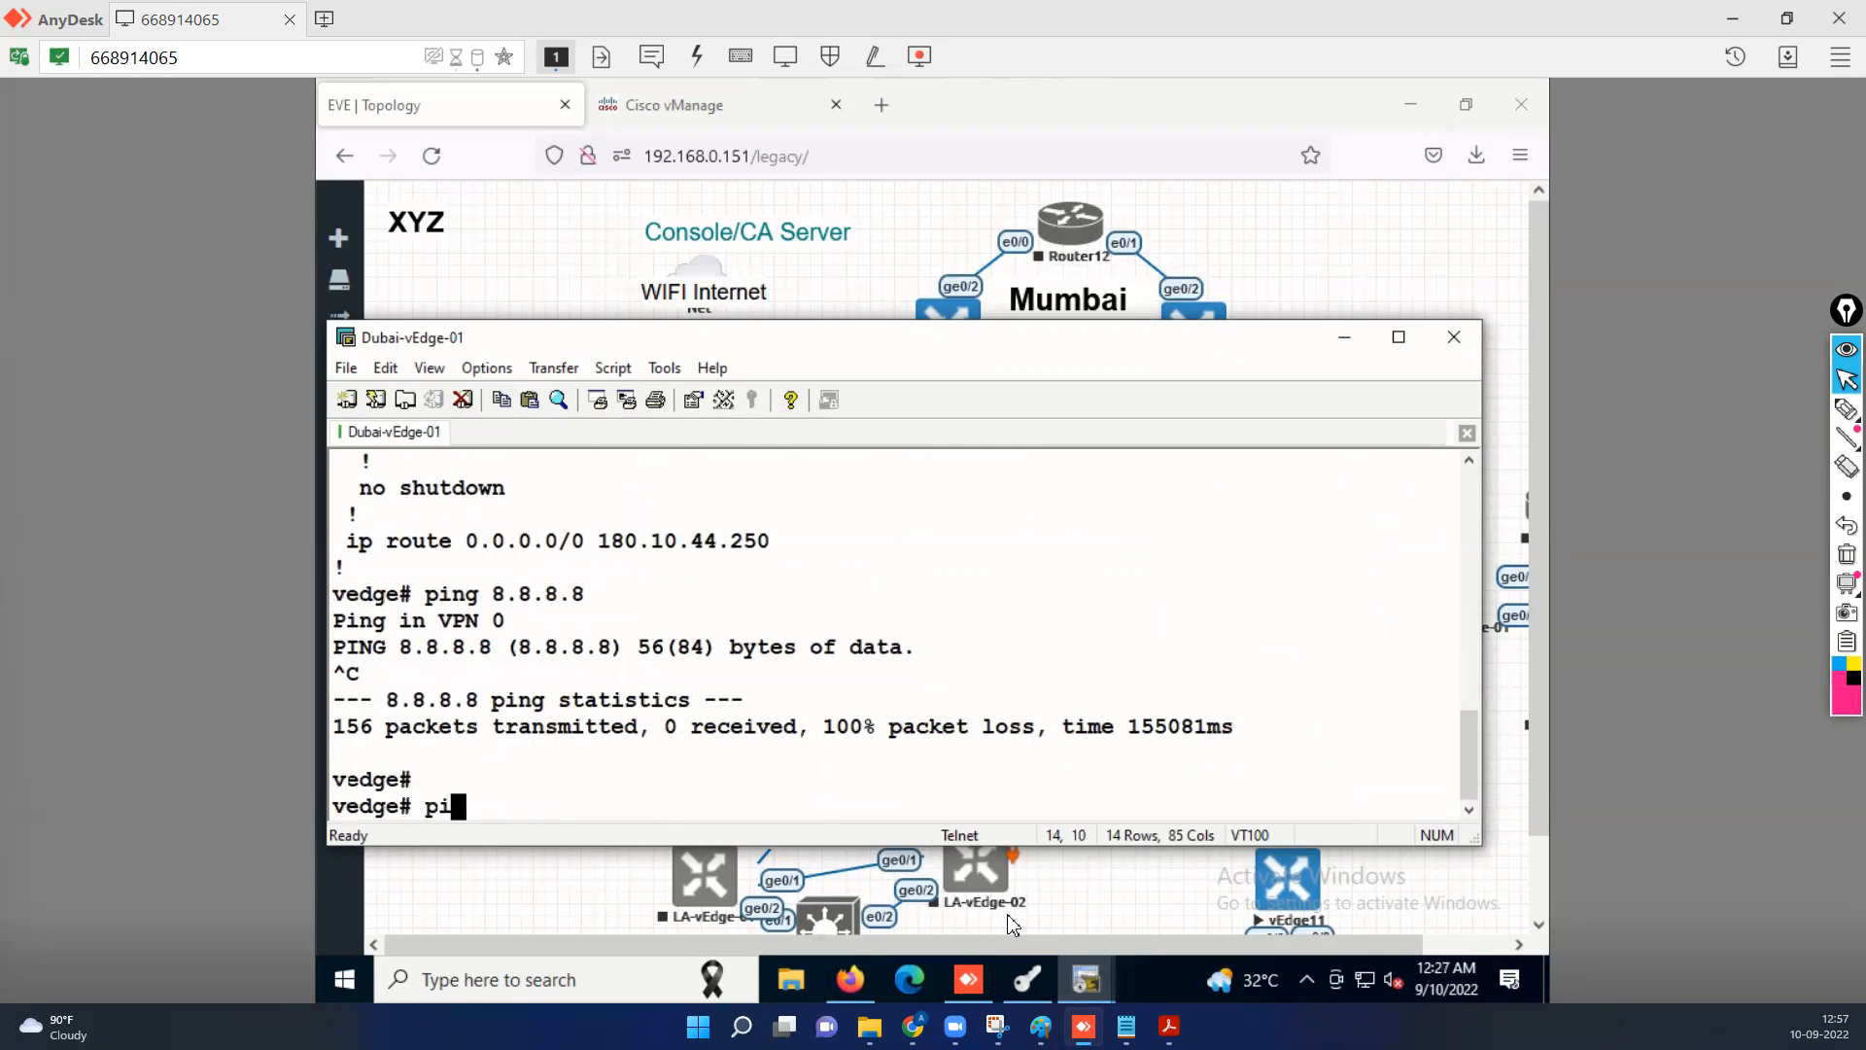
{"action": "type", "text": "ng 4.2.2.2"}
{"action": "key", "text": "Return"}
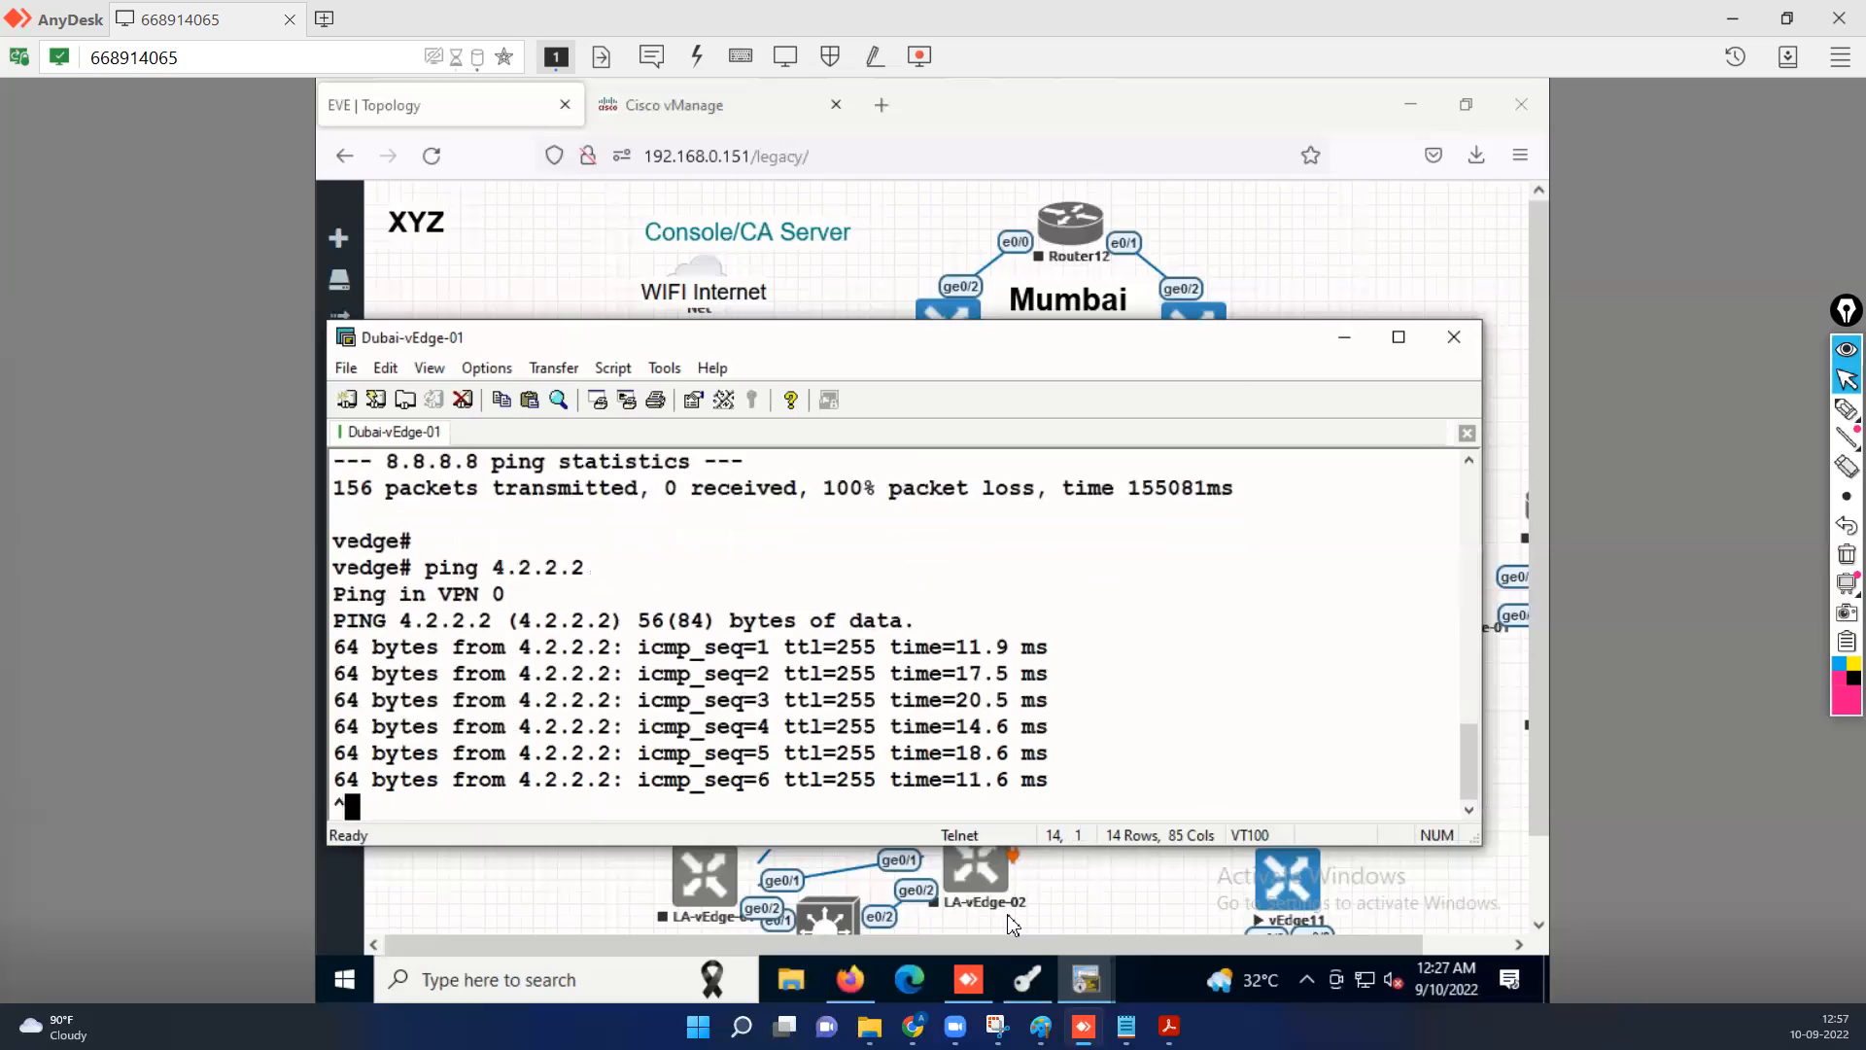
{"action": "key", "text": "ctrl+c"}
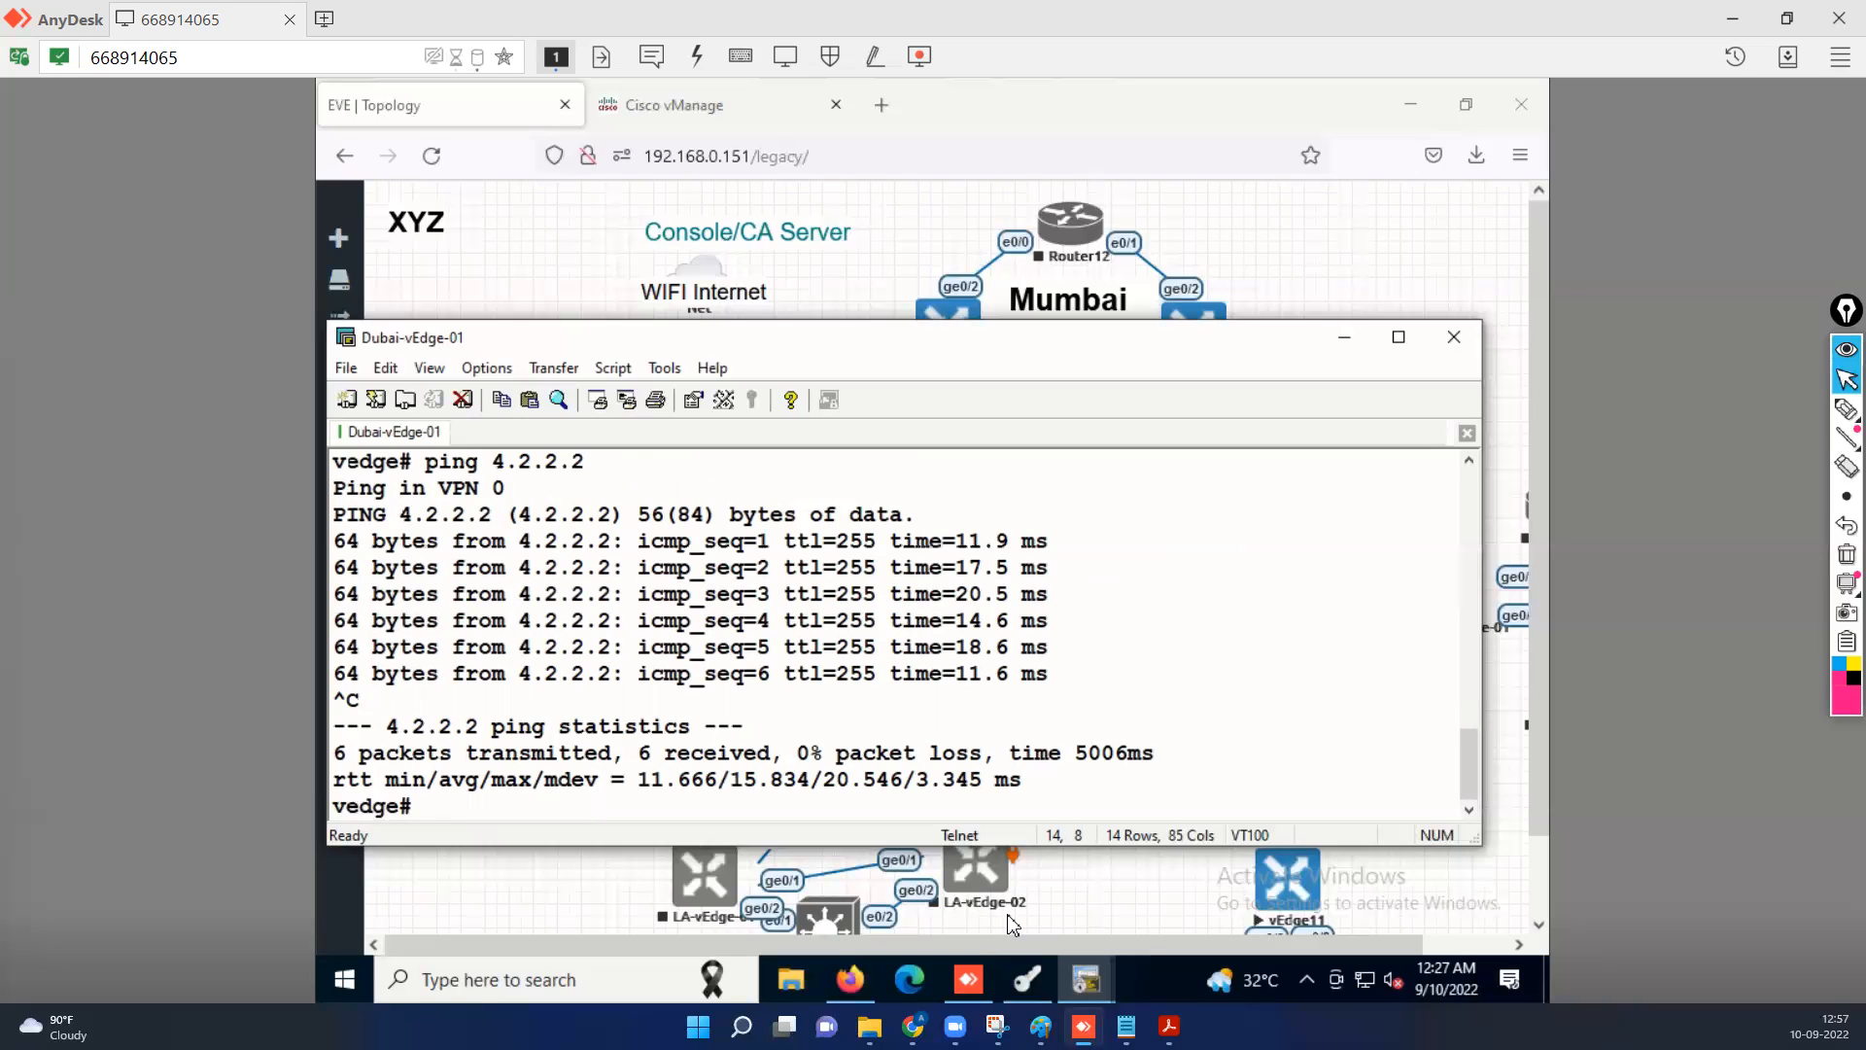
Ping vManage at 192.168.0.211 from Dubai-vEdge-01, stopping after a few replies.
{"action": "type", "text": "ping 192.168"}
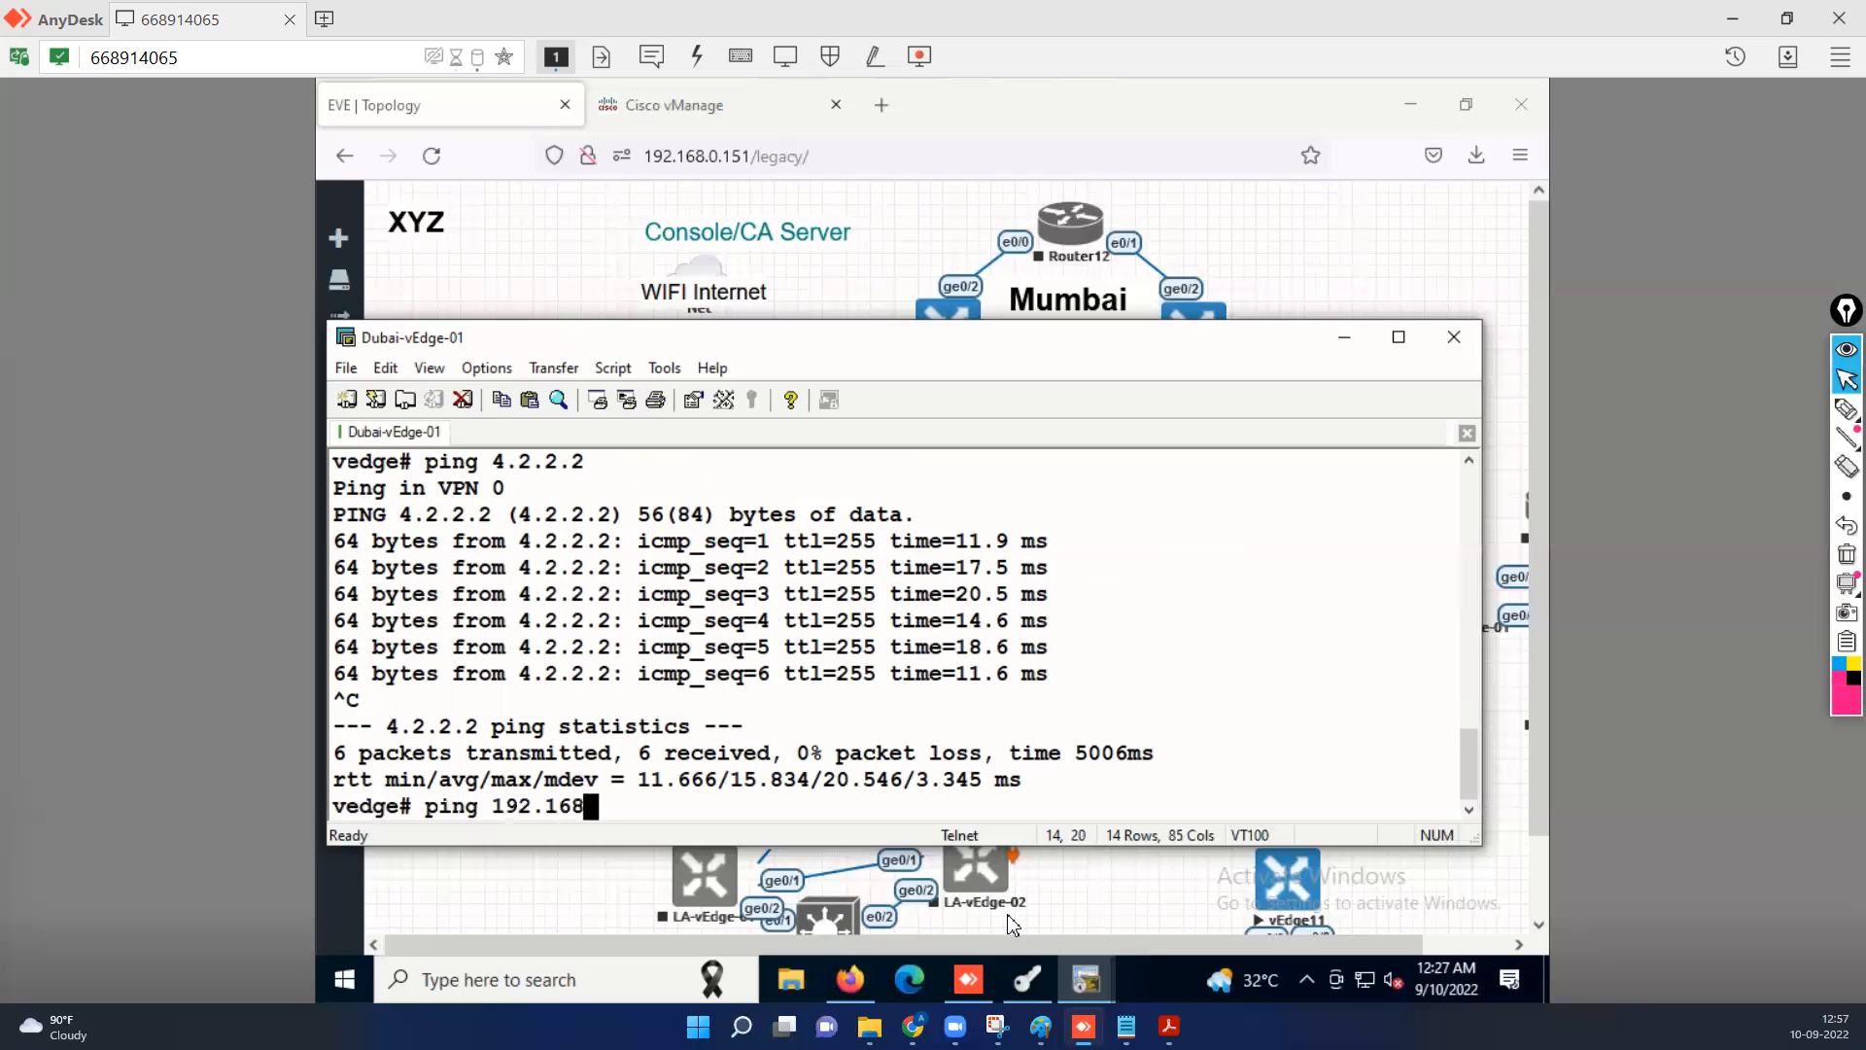
{"action": "type", "text": ".0.211"}
{"action": "key", "text": "Return"}
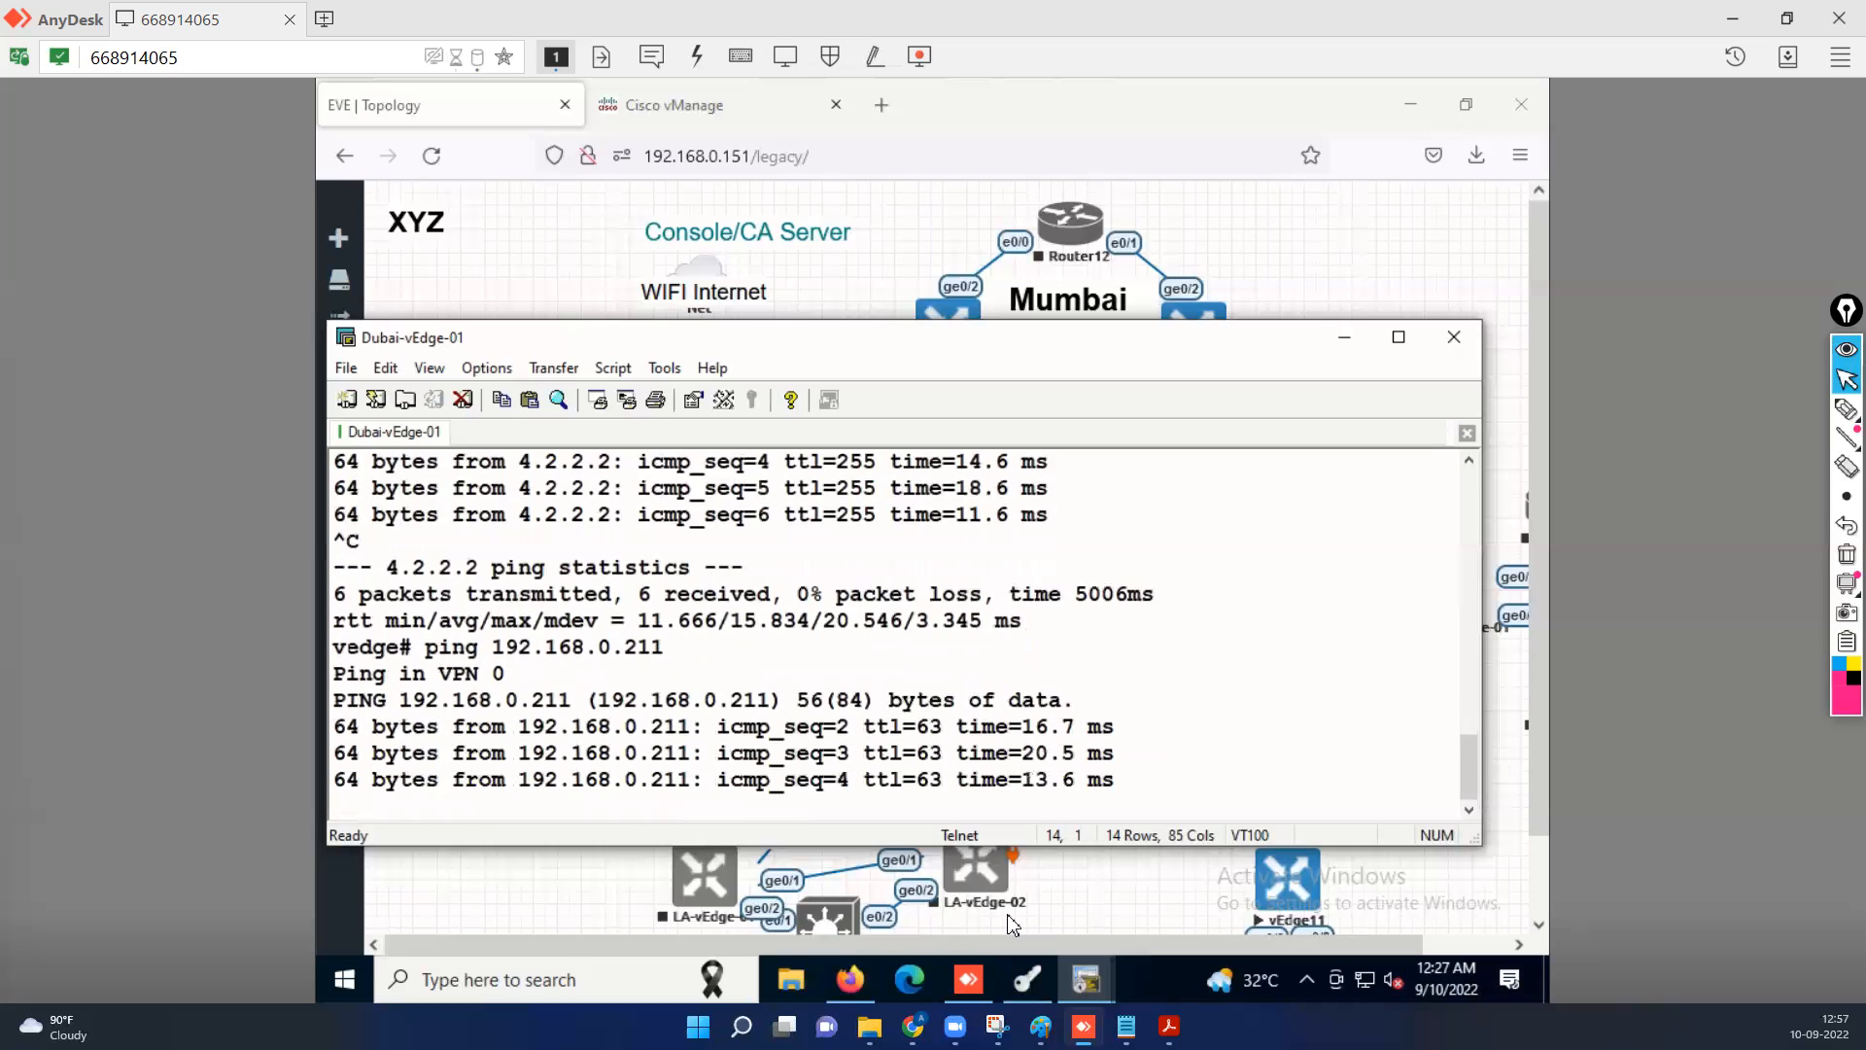
{"action": "key", "text": "ctrl+c"}
Ping vSmart at 192.168.0.213 from Dubai-vEdge-01, stopping after a few replies.
{"action": "key", "text": "Up"}
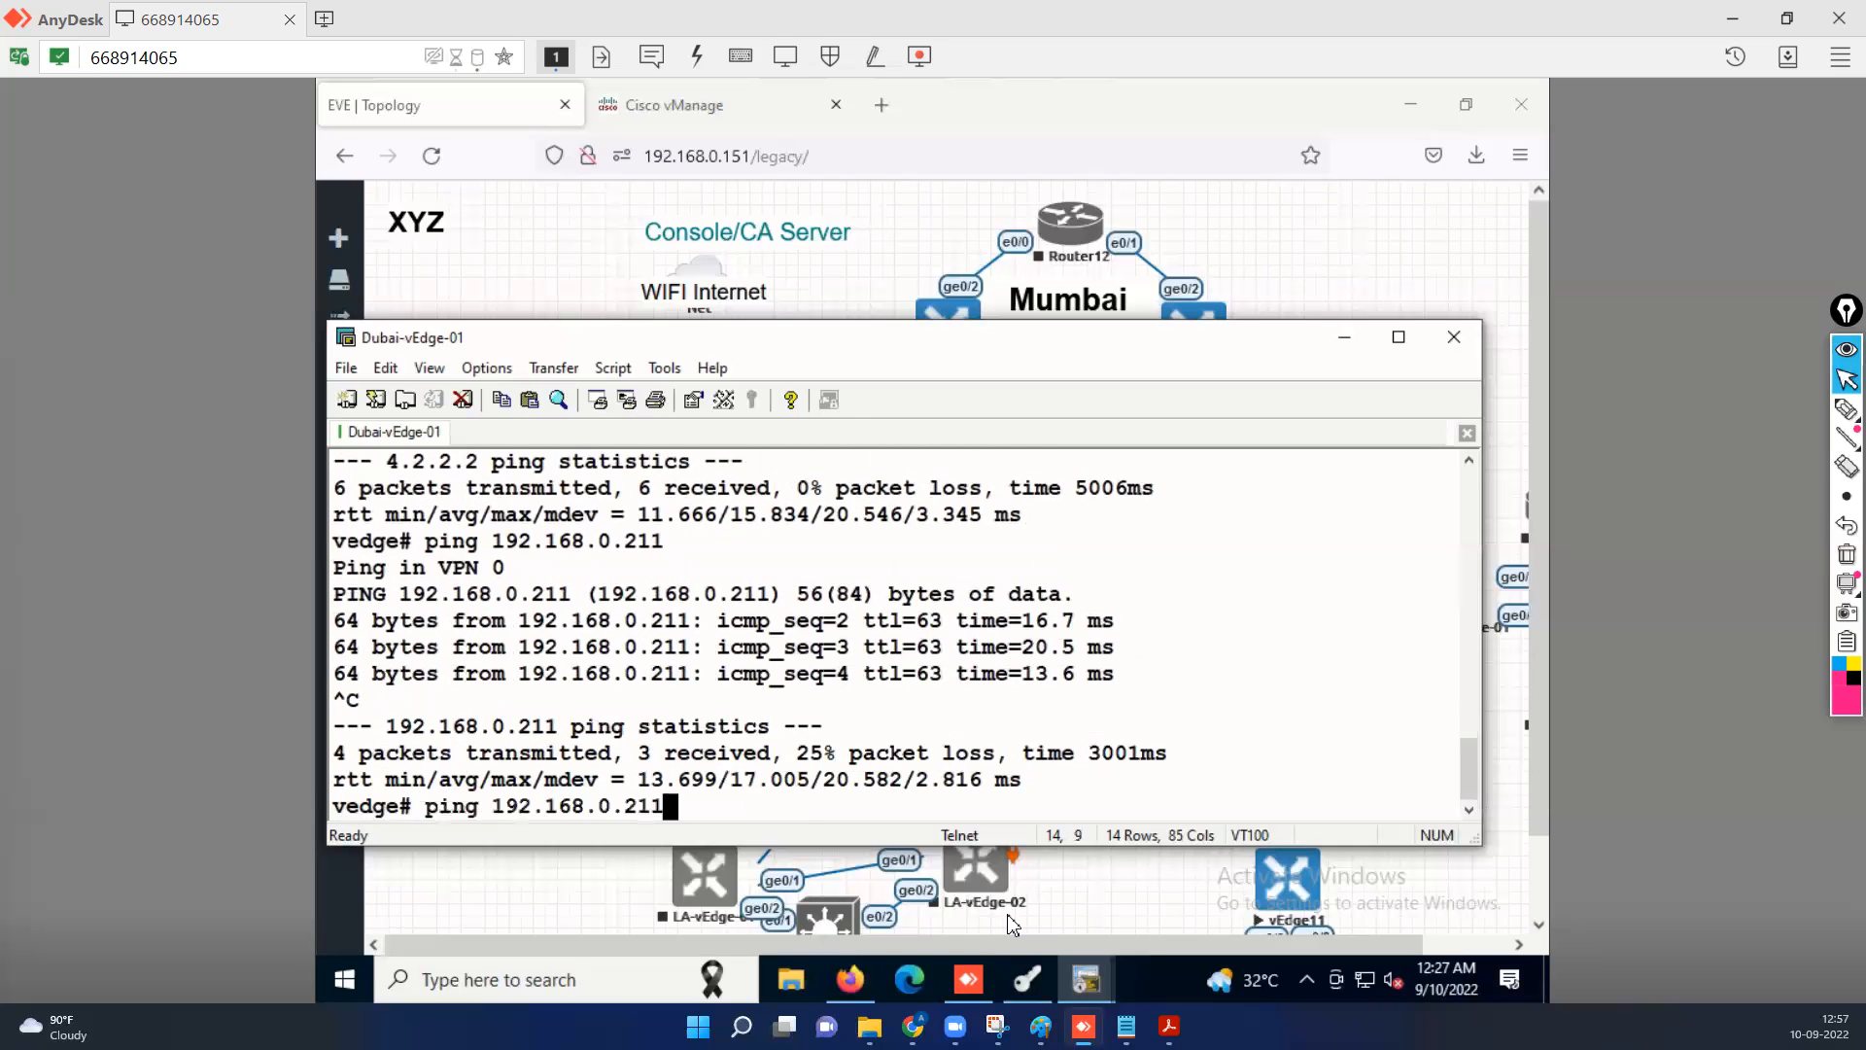
{"action": "key", "text": "BackSpace"}
{"action": "type", "text": "3"}
{"action": "key", "text": "Return"}
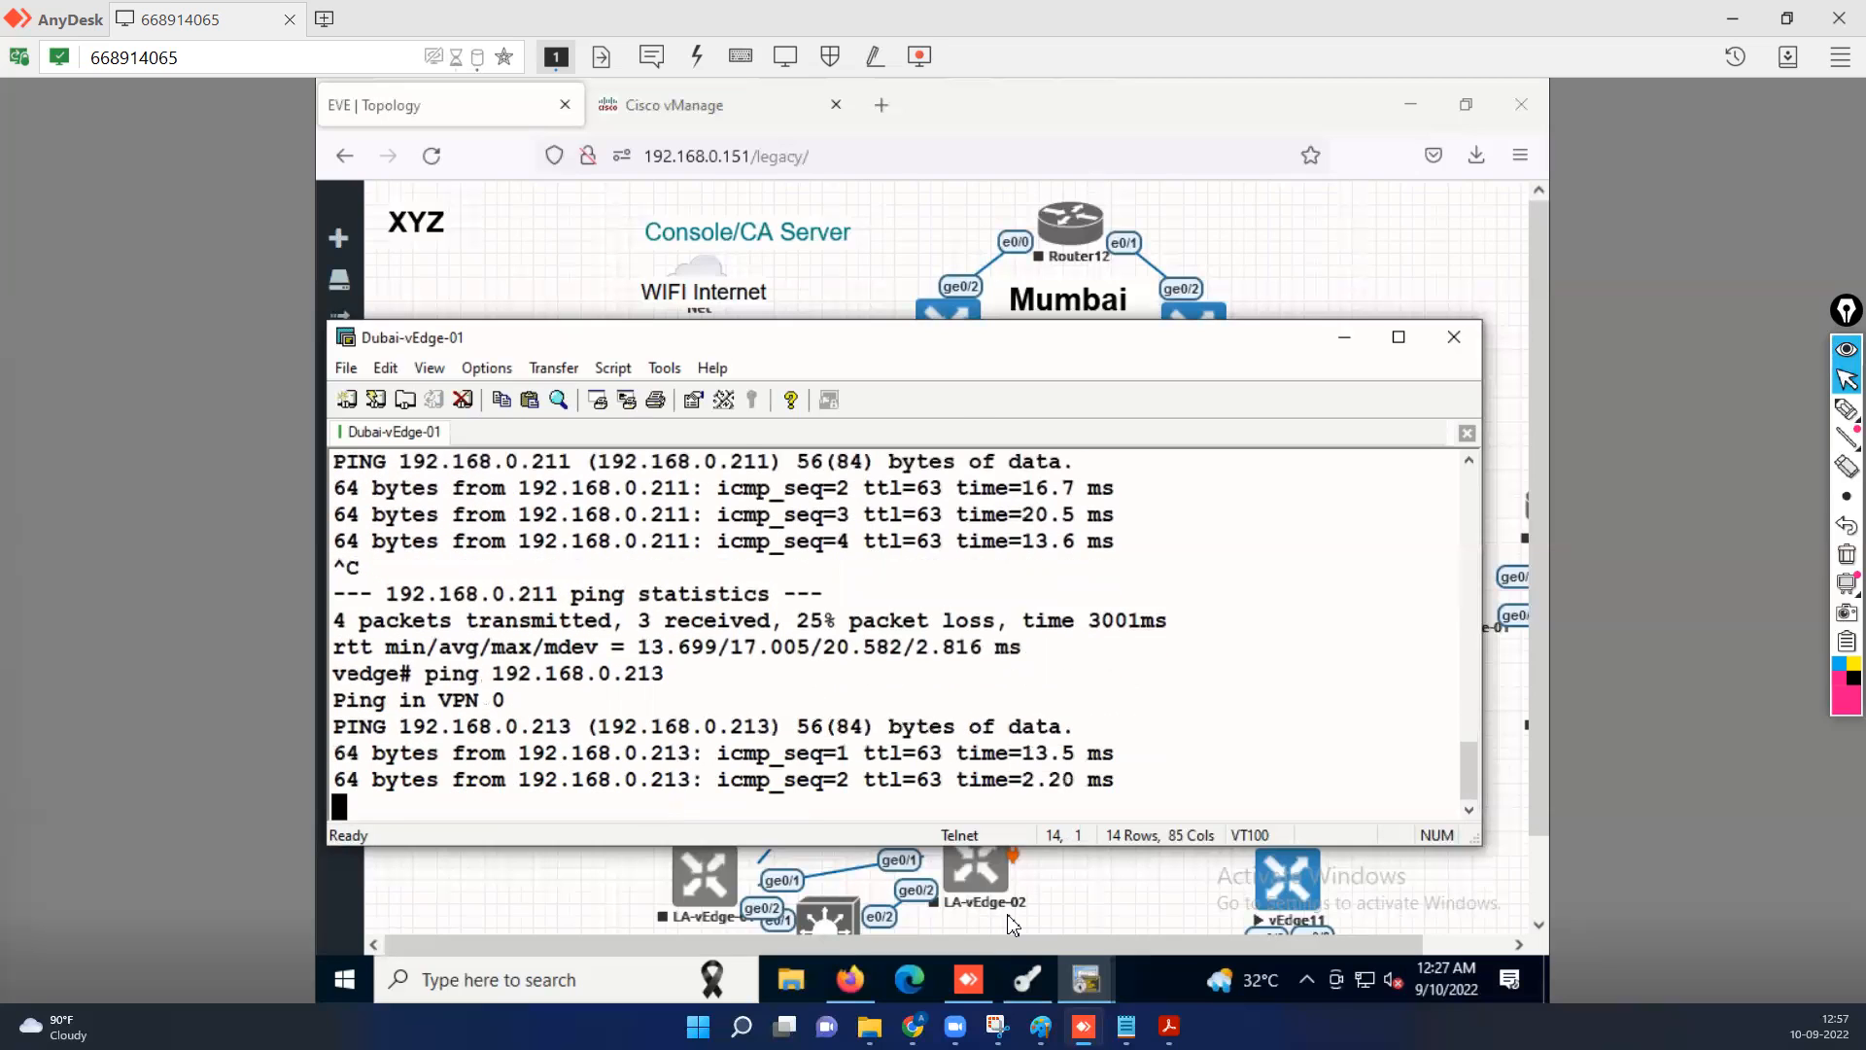
{"action": "key", "text": "ctrl+c"}
Ping vBond at 192.168.0.202 from Dubai-vEdge-01, stop it after a few replies and minimize the console.
{"action": "key", "text": "Up"}
{"action": "key", "text": "BackSpace"}
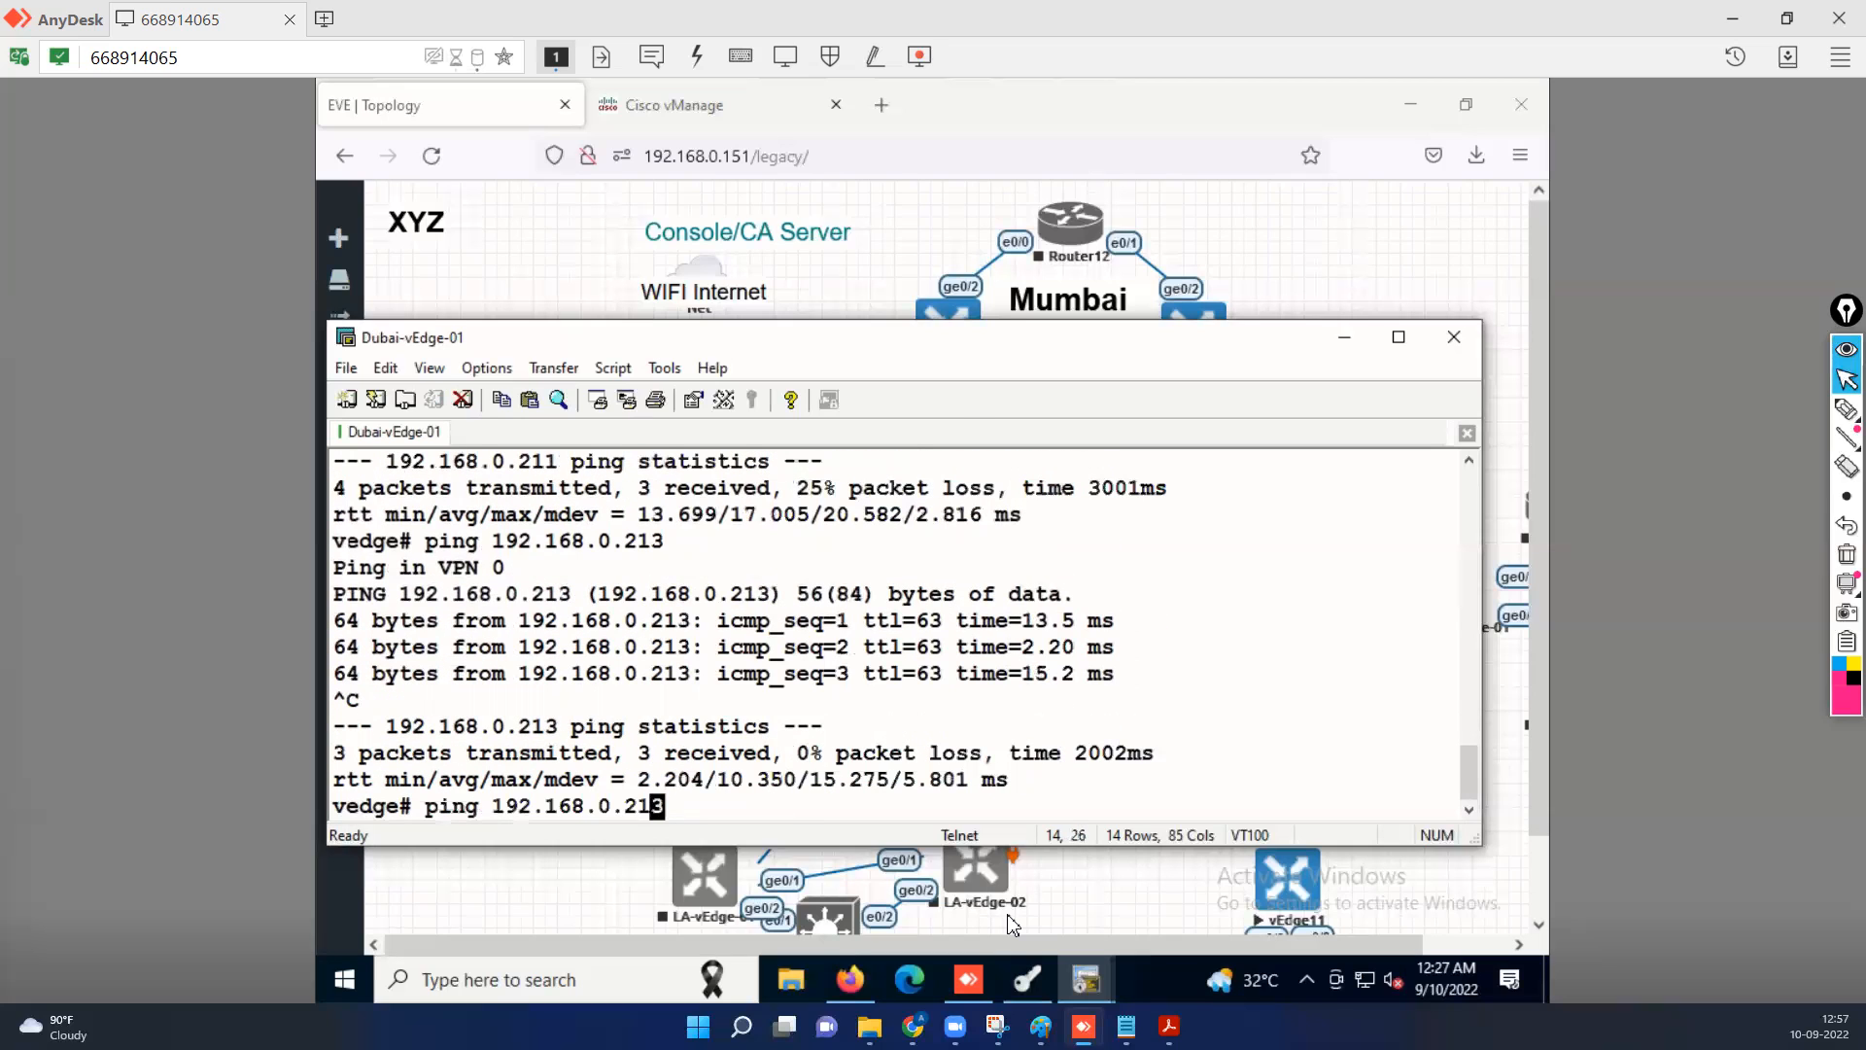
{"action": "key", "text": "BackSpace"}
{"action": "type", "text": "02"}
{"action": "key", "text": "Return"}
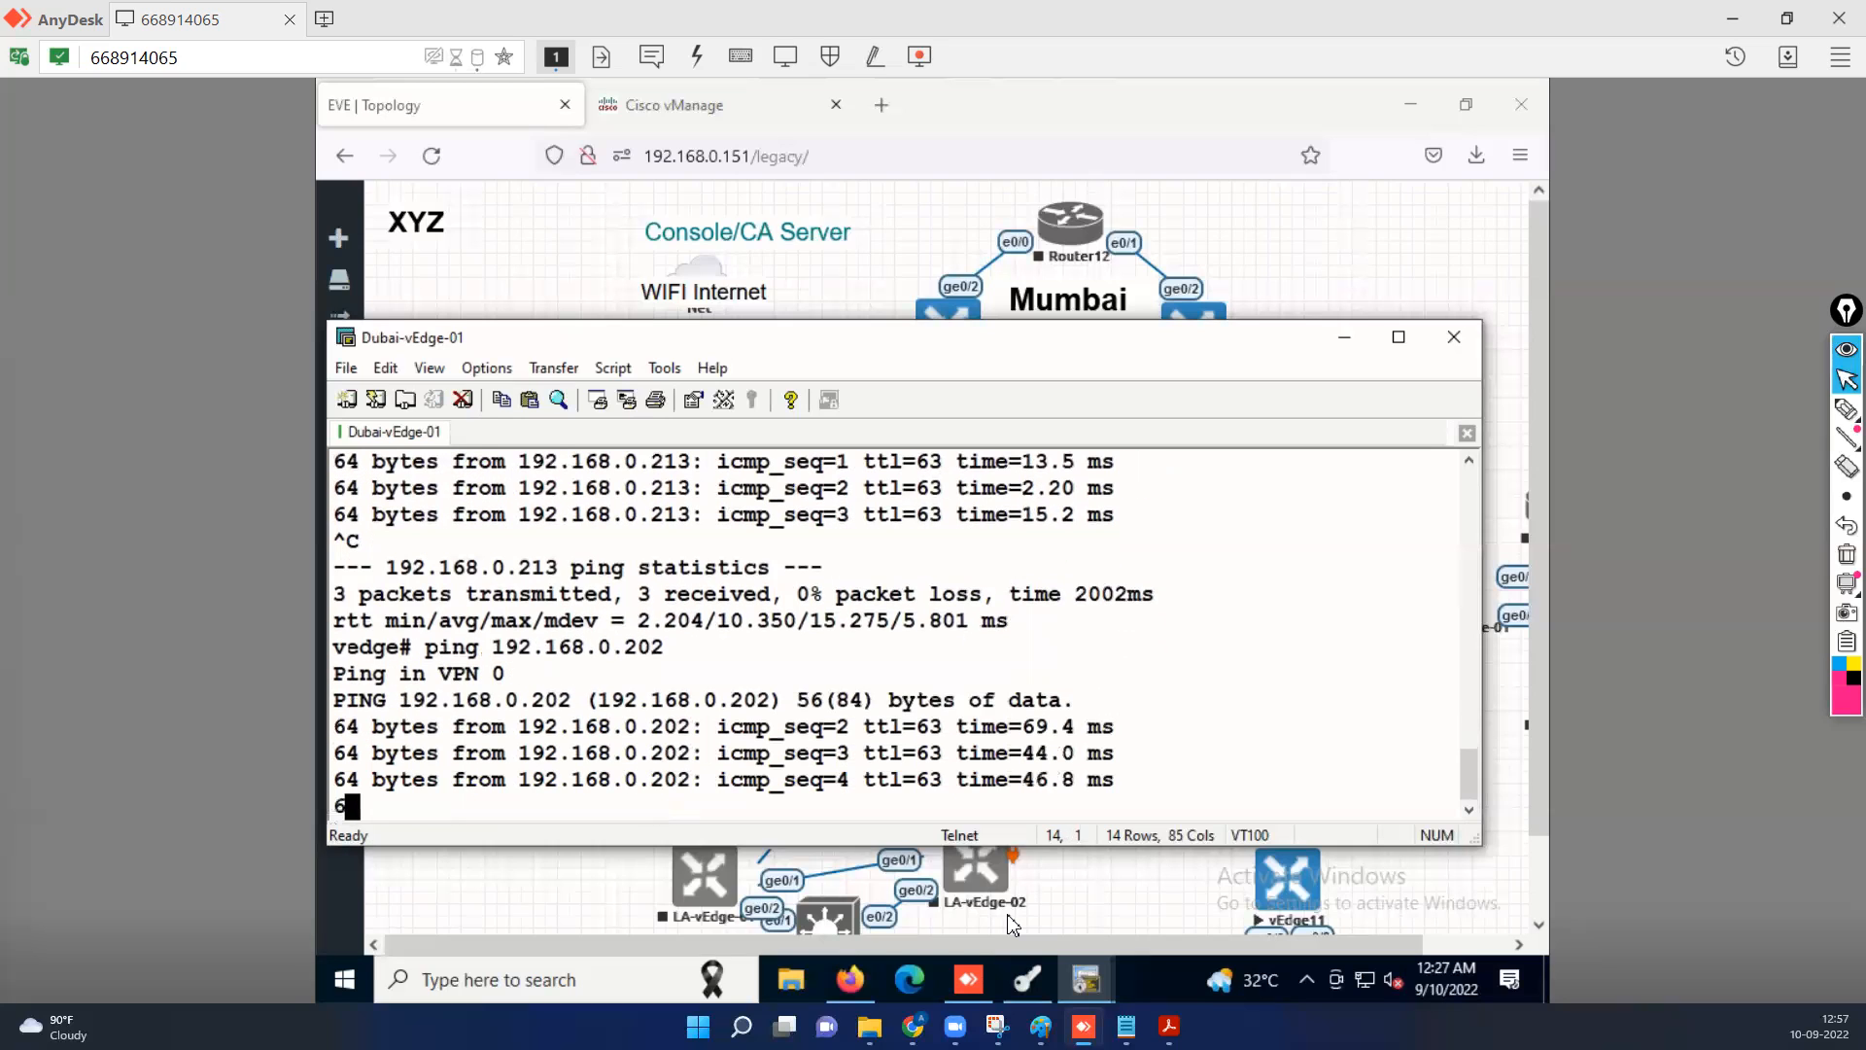
{"action": "key", "text": "ctrl+c"}
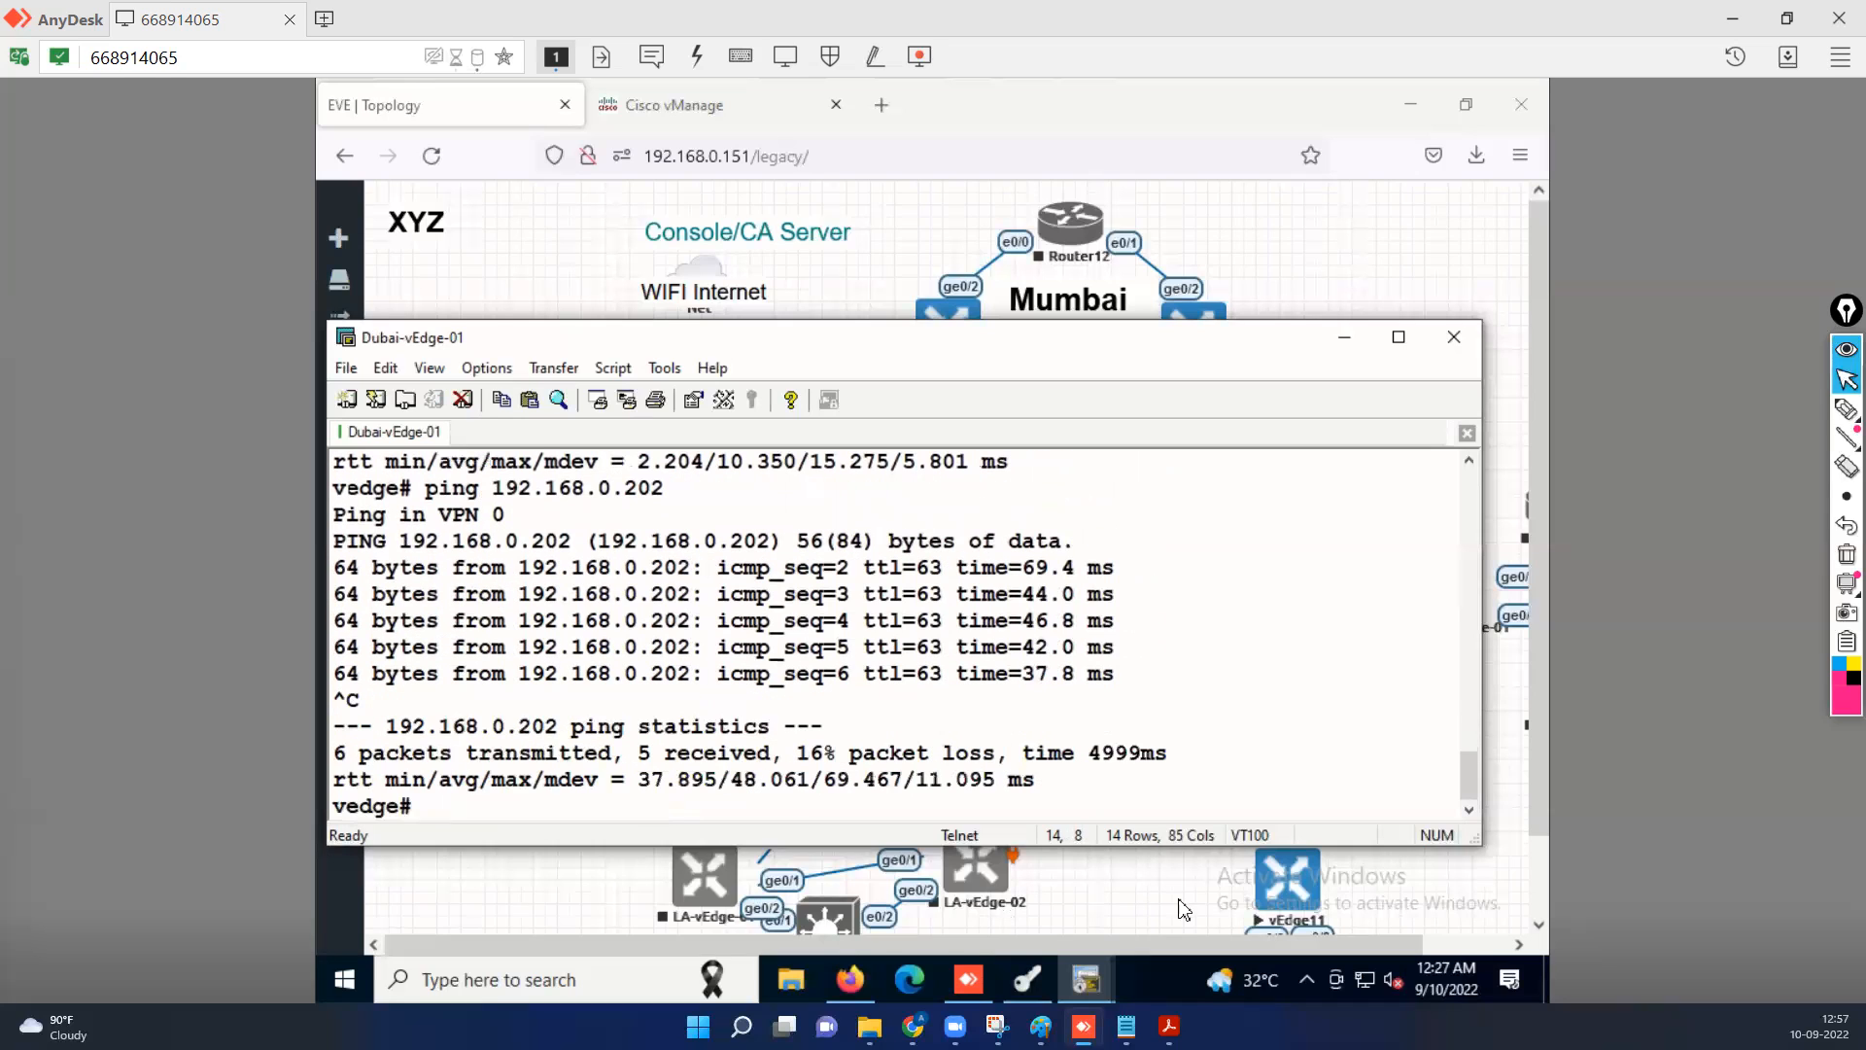
{"action": "left_click", "coordinate": [1338, 348]}
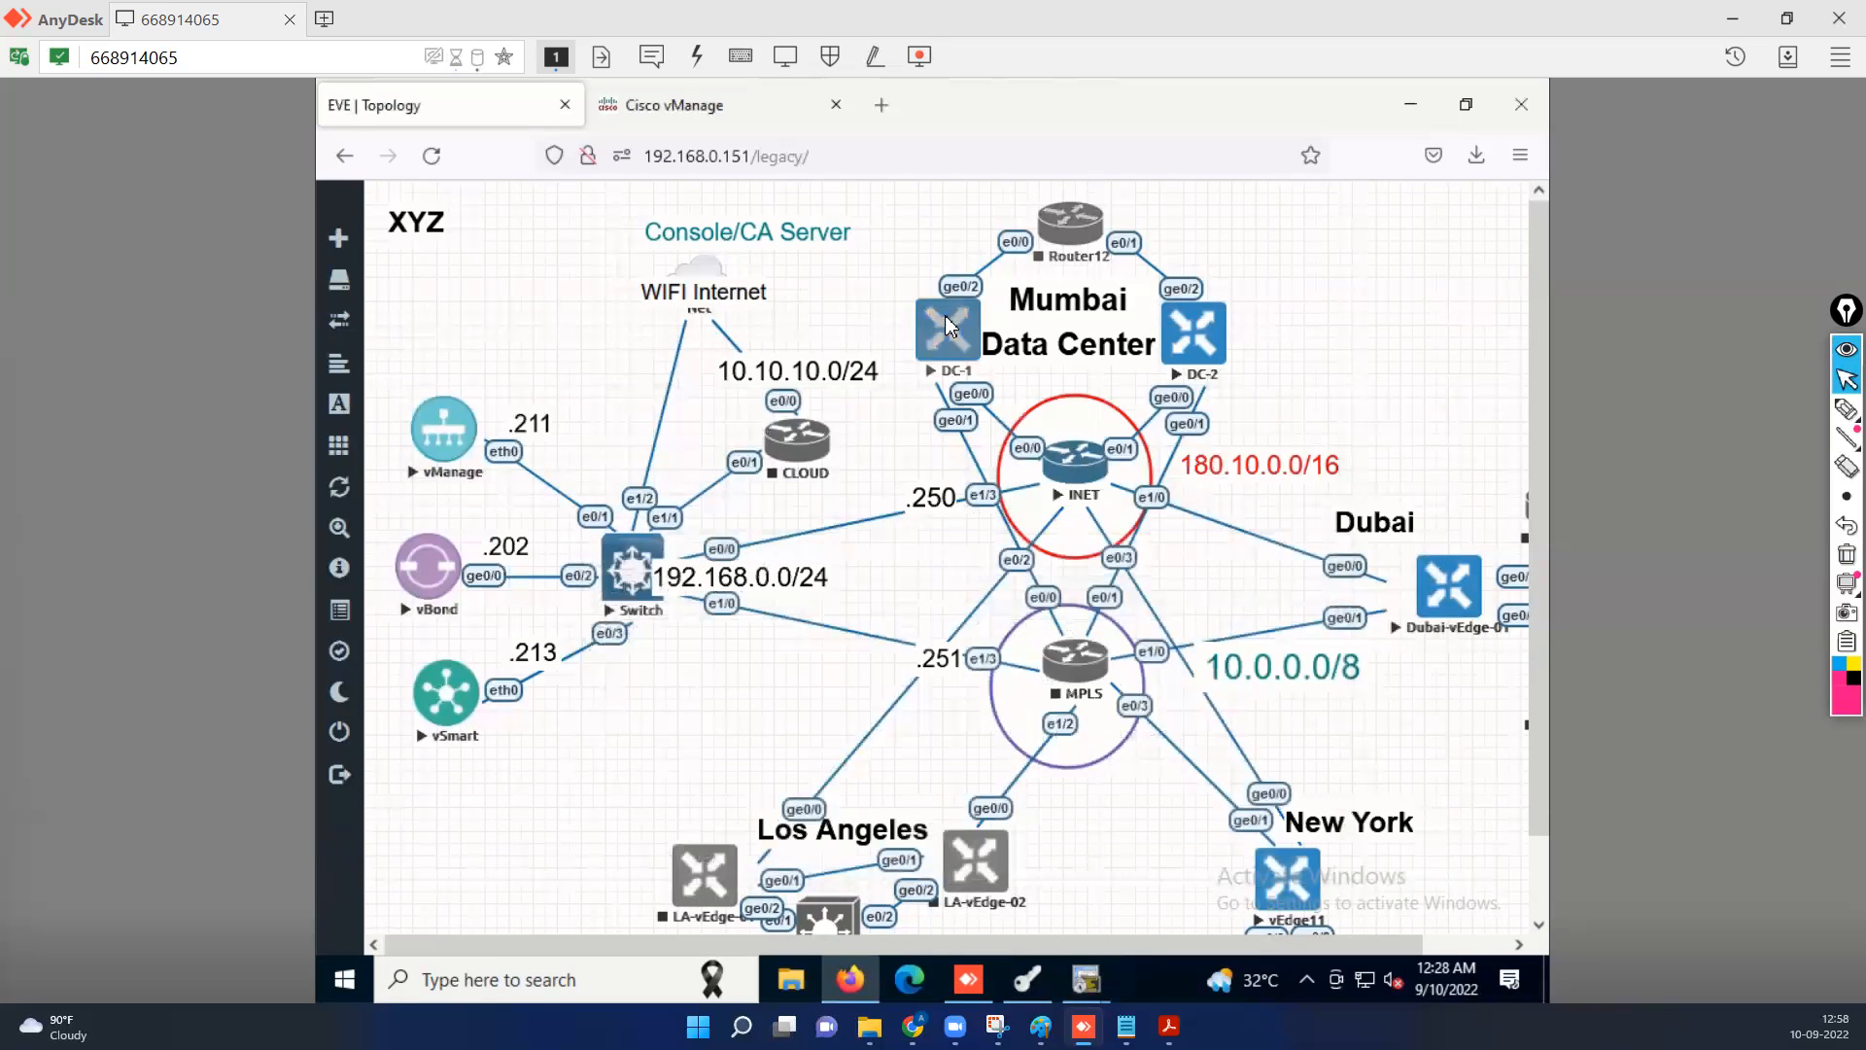
Open the DC-1 console from the topology and log in as admin with the account password.
{"action": "left_click", "coordinate": [949, 327]}
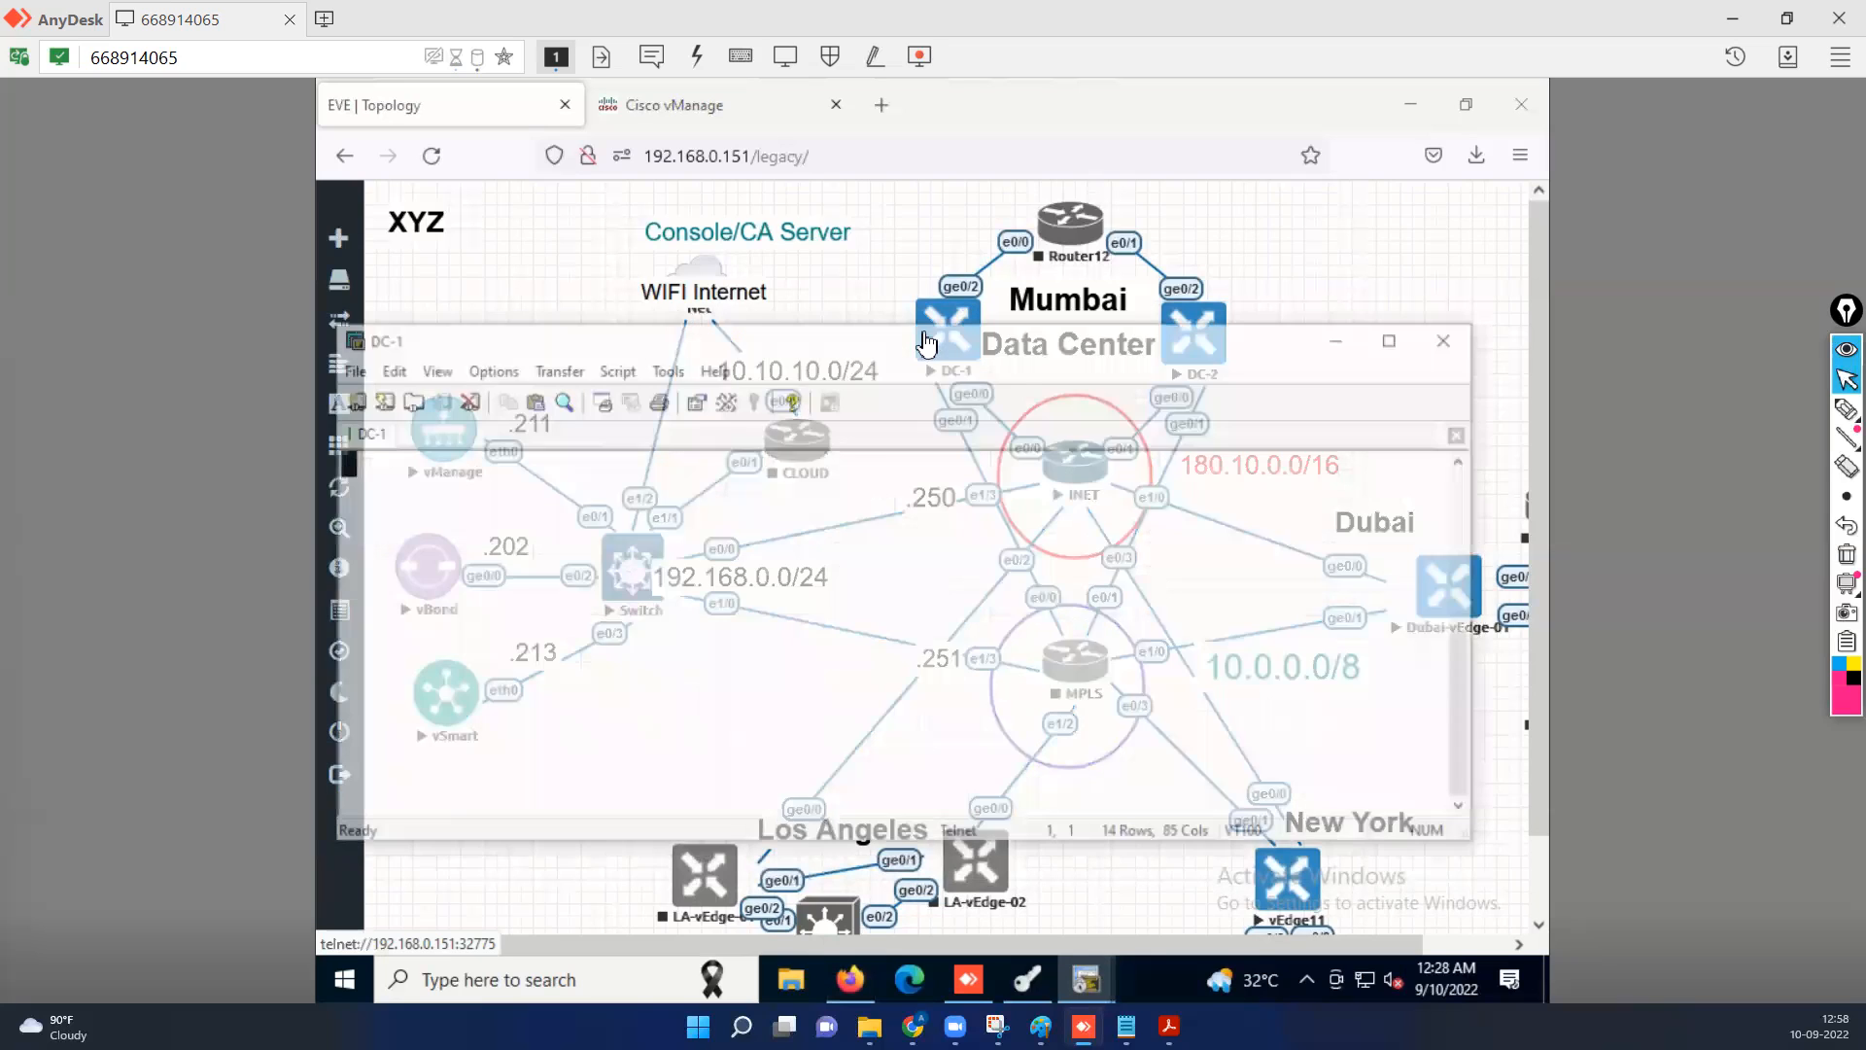
{"action": "type", "text": "a"}
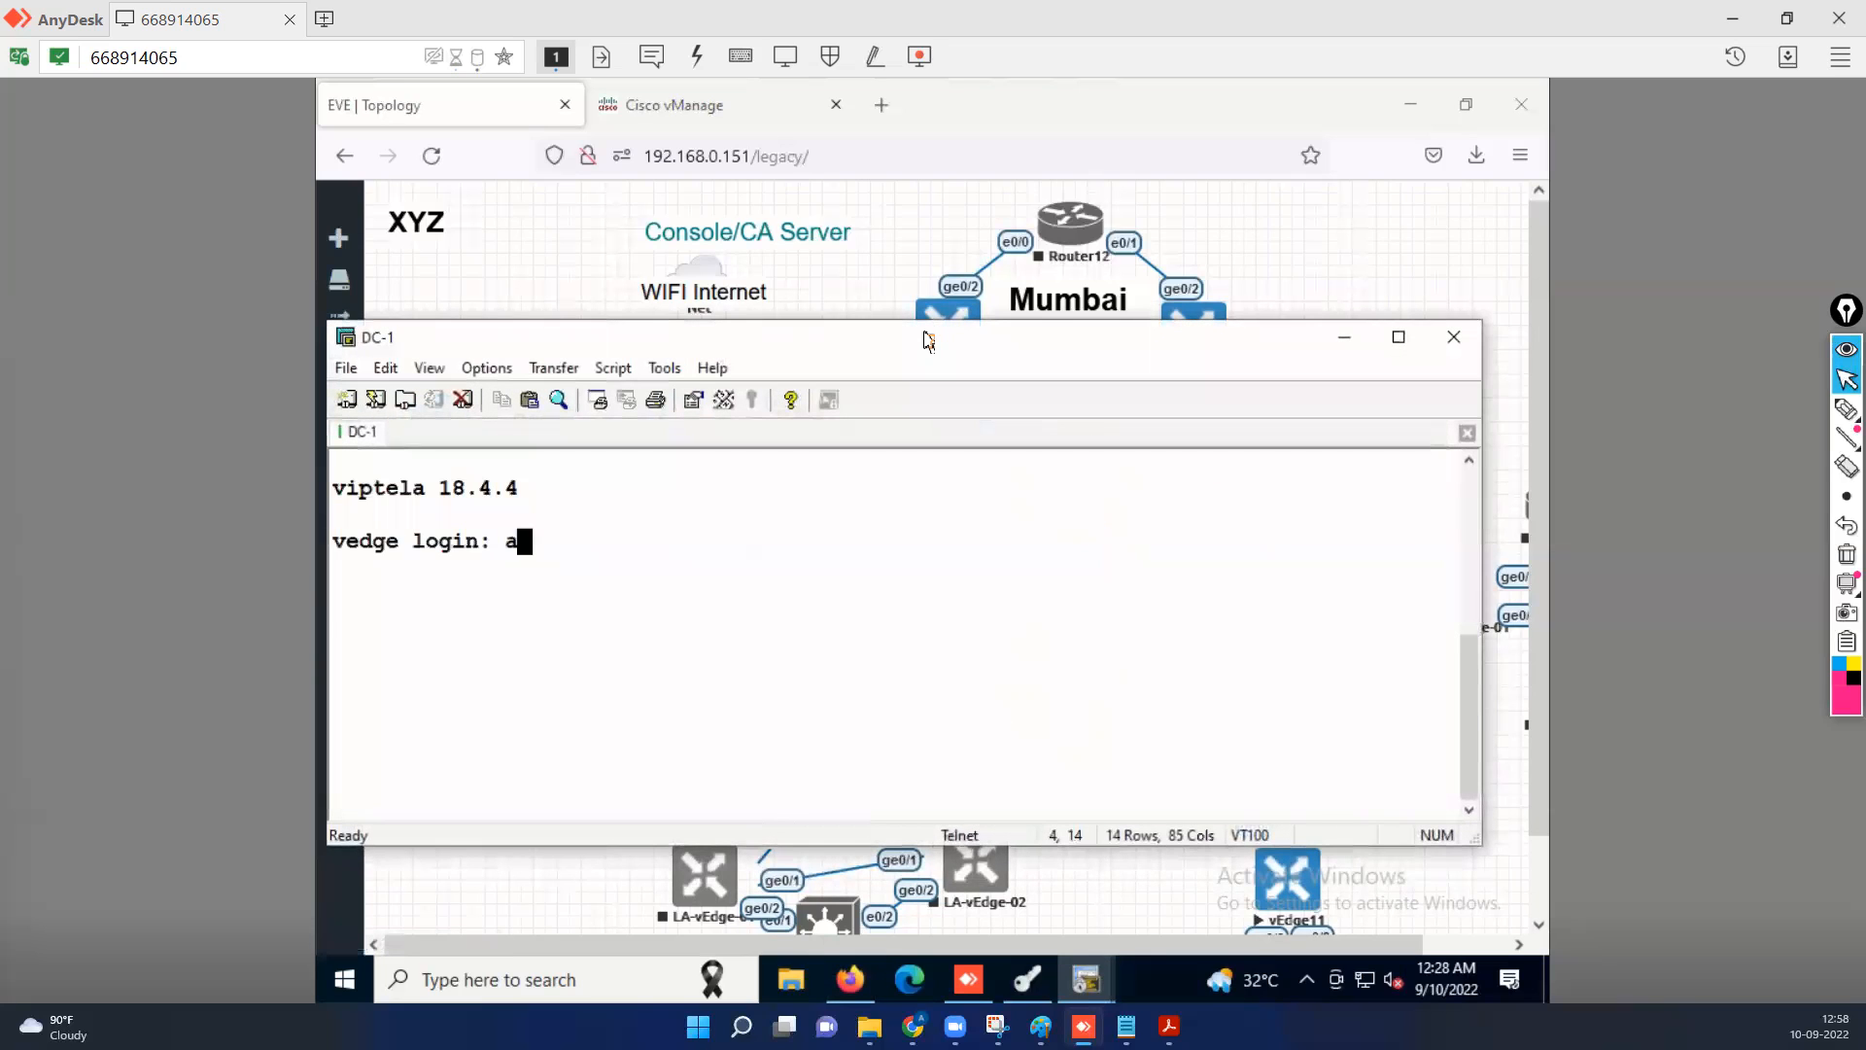
{"action": "type", "text": "dmin"}
{"action": "key", "text": "Return"}
{"action": "key", "text": "Return"}
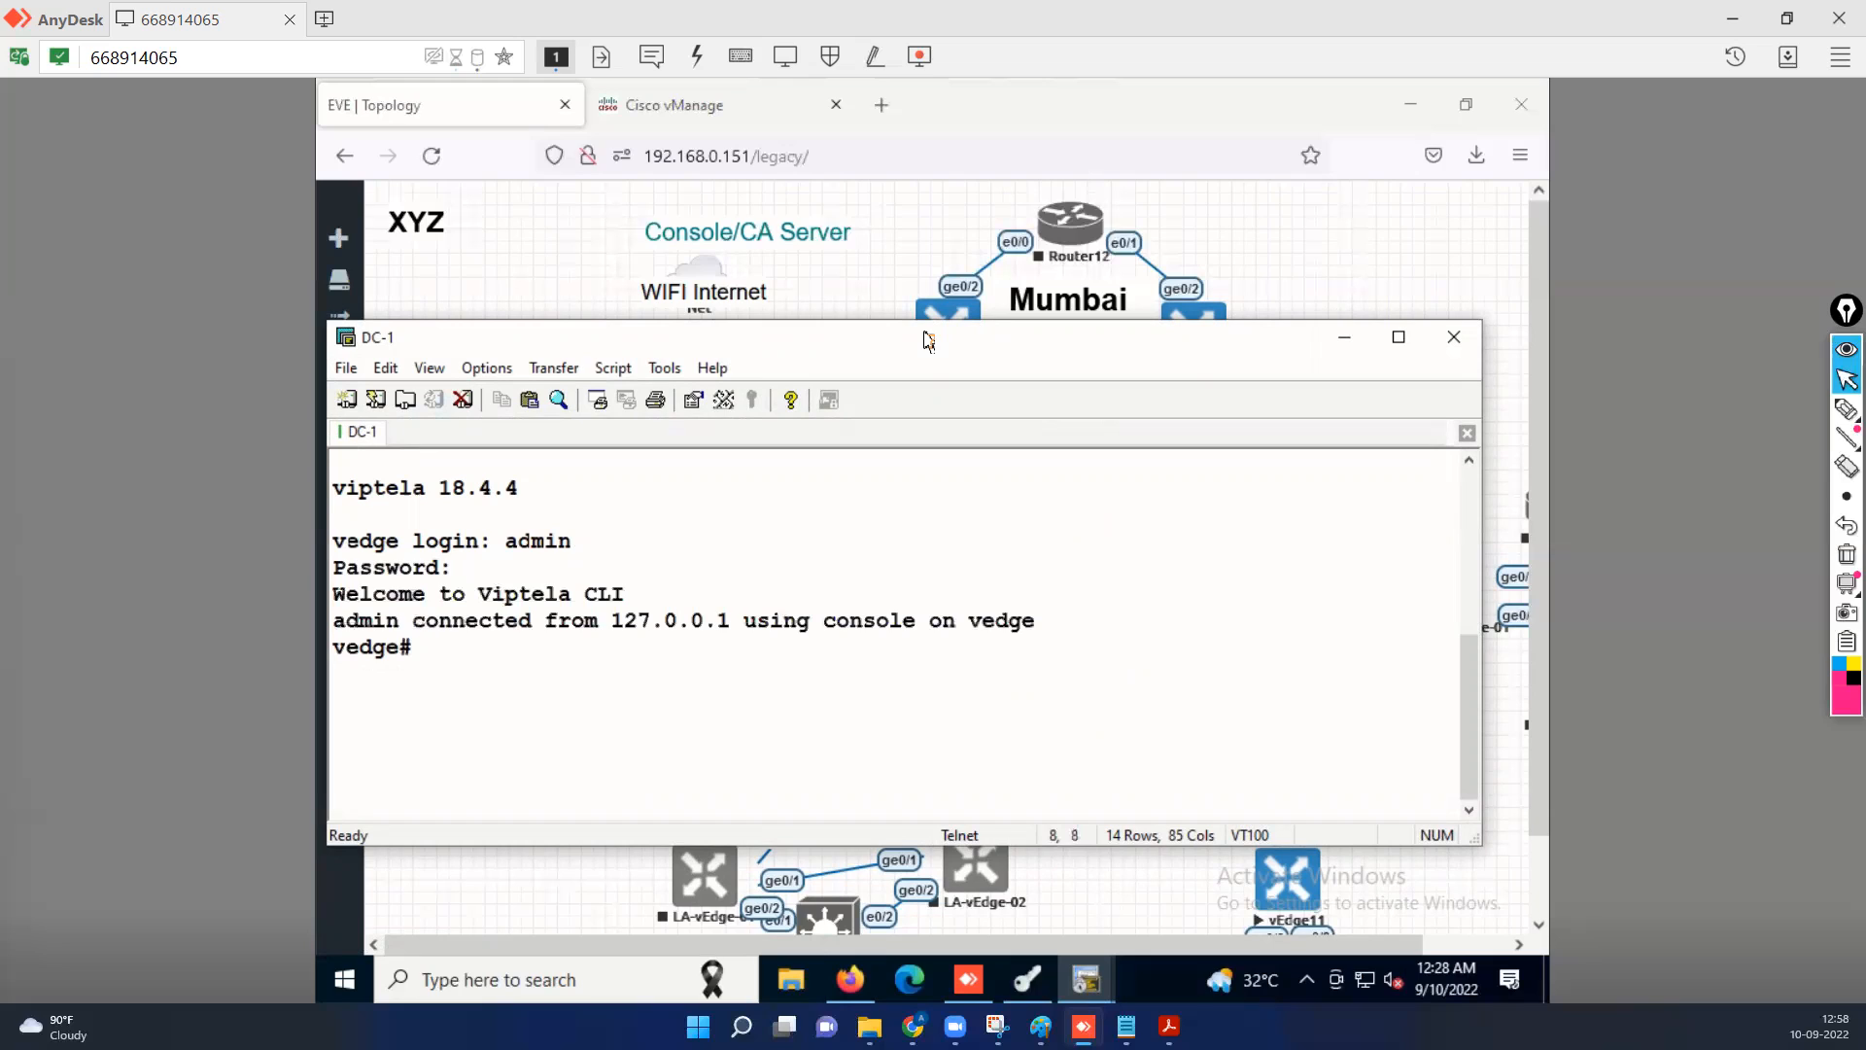
{"action": "key", "text": "Return"}
{"action": "key", "text": "Return"}
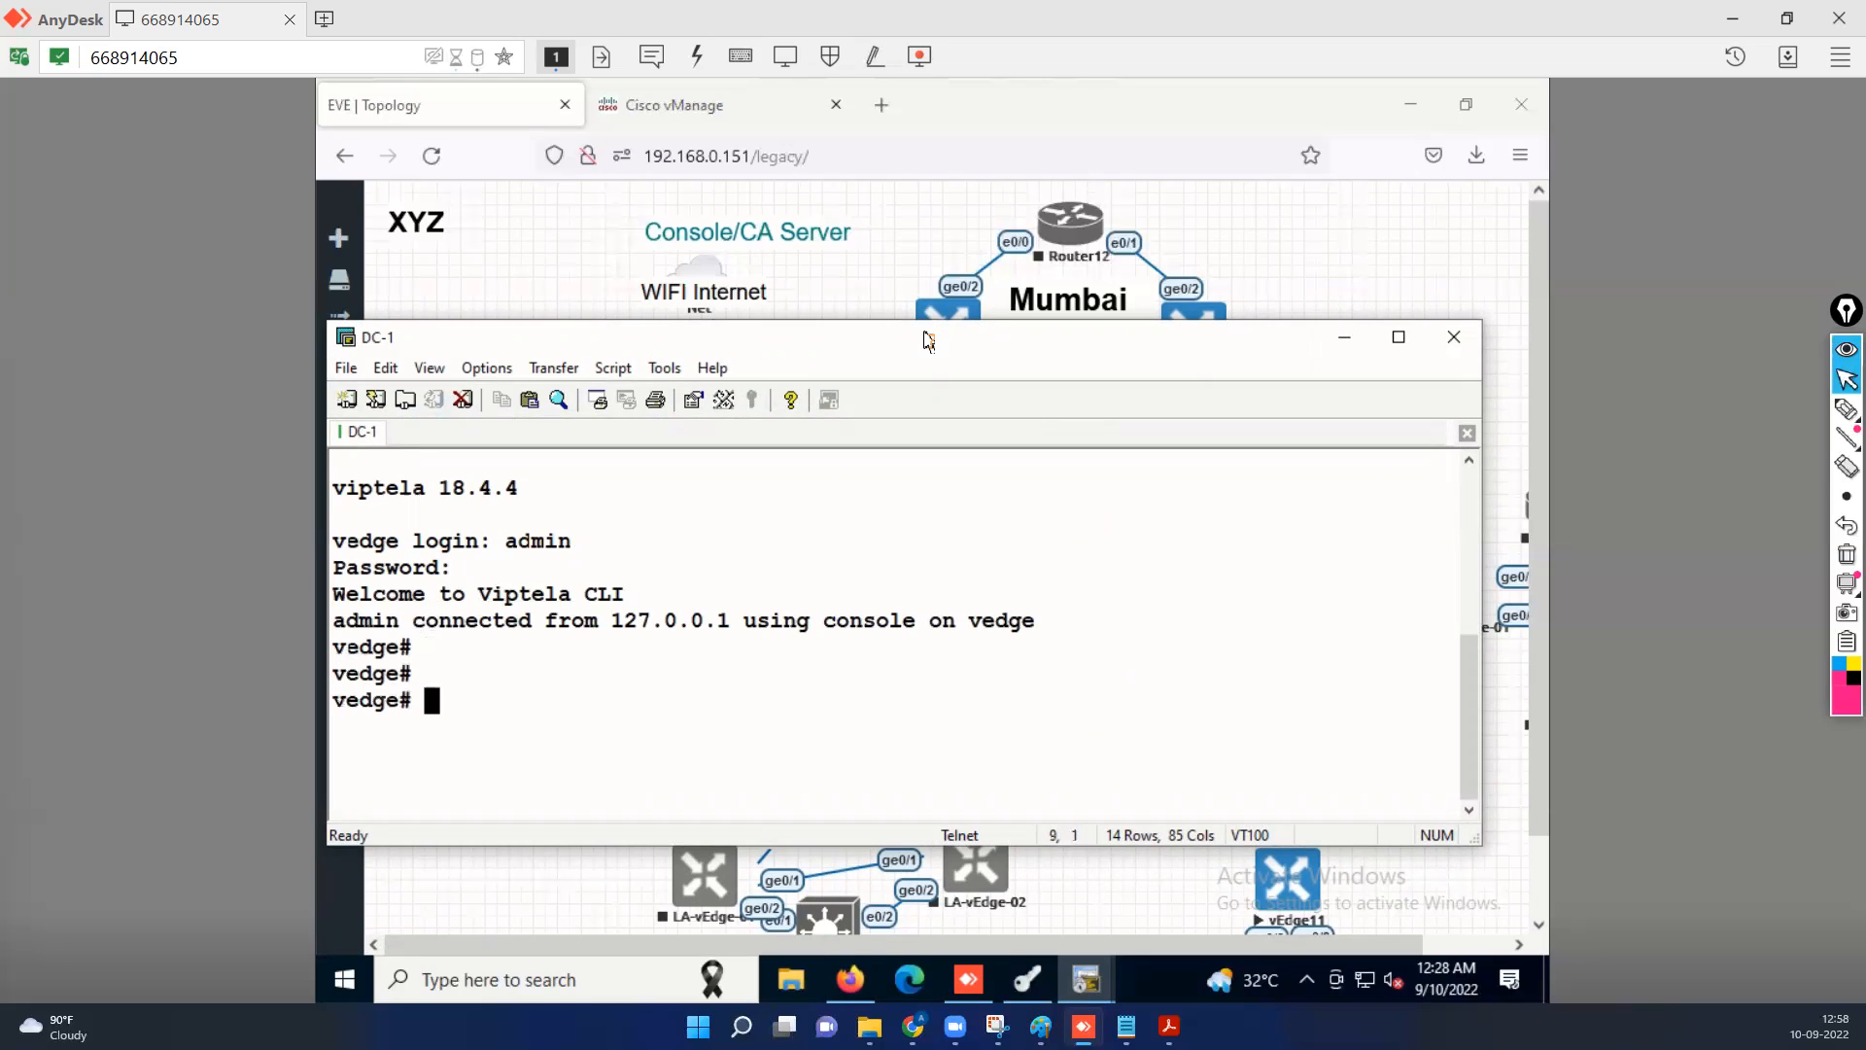
Display DC-1's VPN 0 running configuration with "sh run vpn 0" and check its ge0/0 address and default route.
{"action": "type", "text": "sh run int"}
{"action": "key", "text": "BackSpace"}
{"action": "key", "text": "BackSpace"}
{"action": "key", "text": "BackSpace"}
{"action": "type", "text": "vpn 0"}
{"action": "key", "text": "Return"}
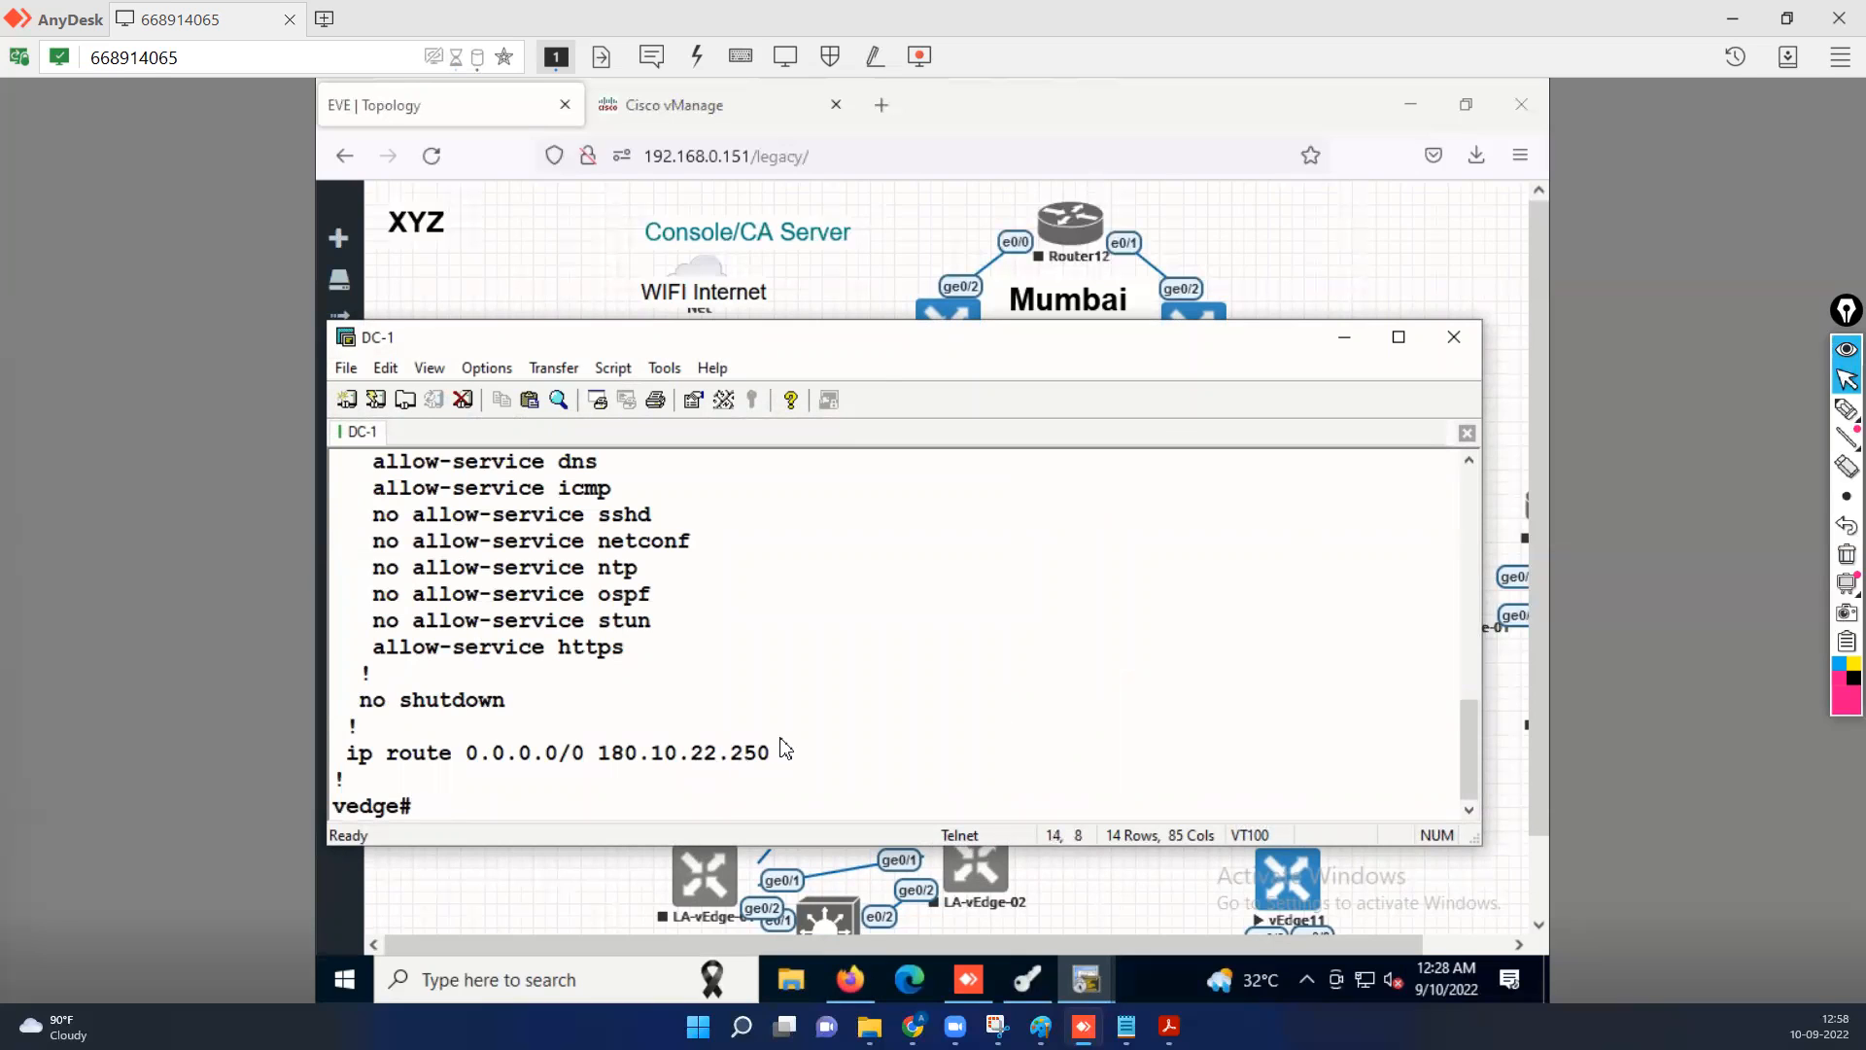
{"action": "scroll", "coordinate": [786, 749], "scroll_direction": "up", "scroll_amount": 3}
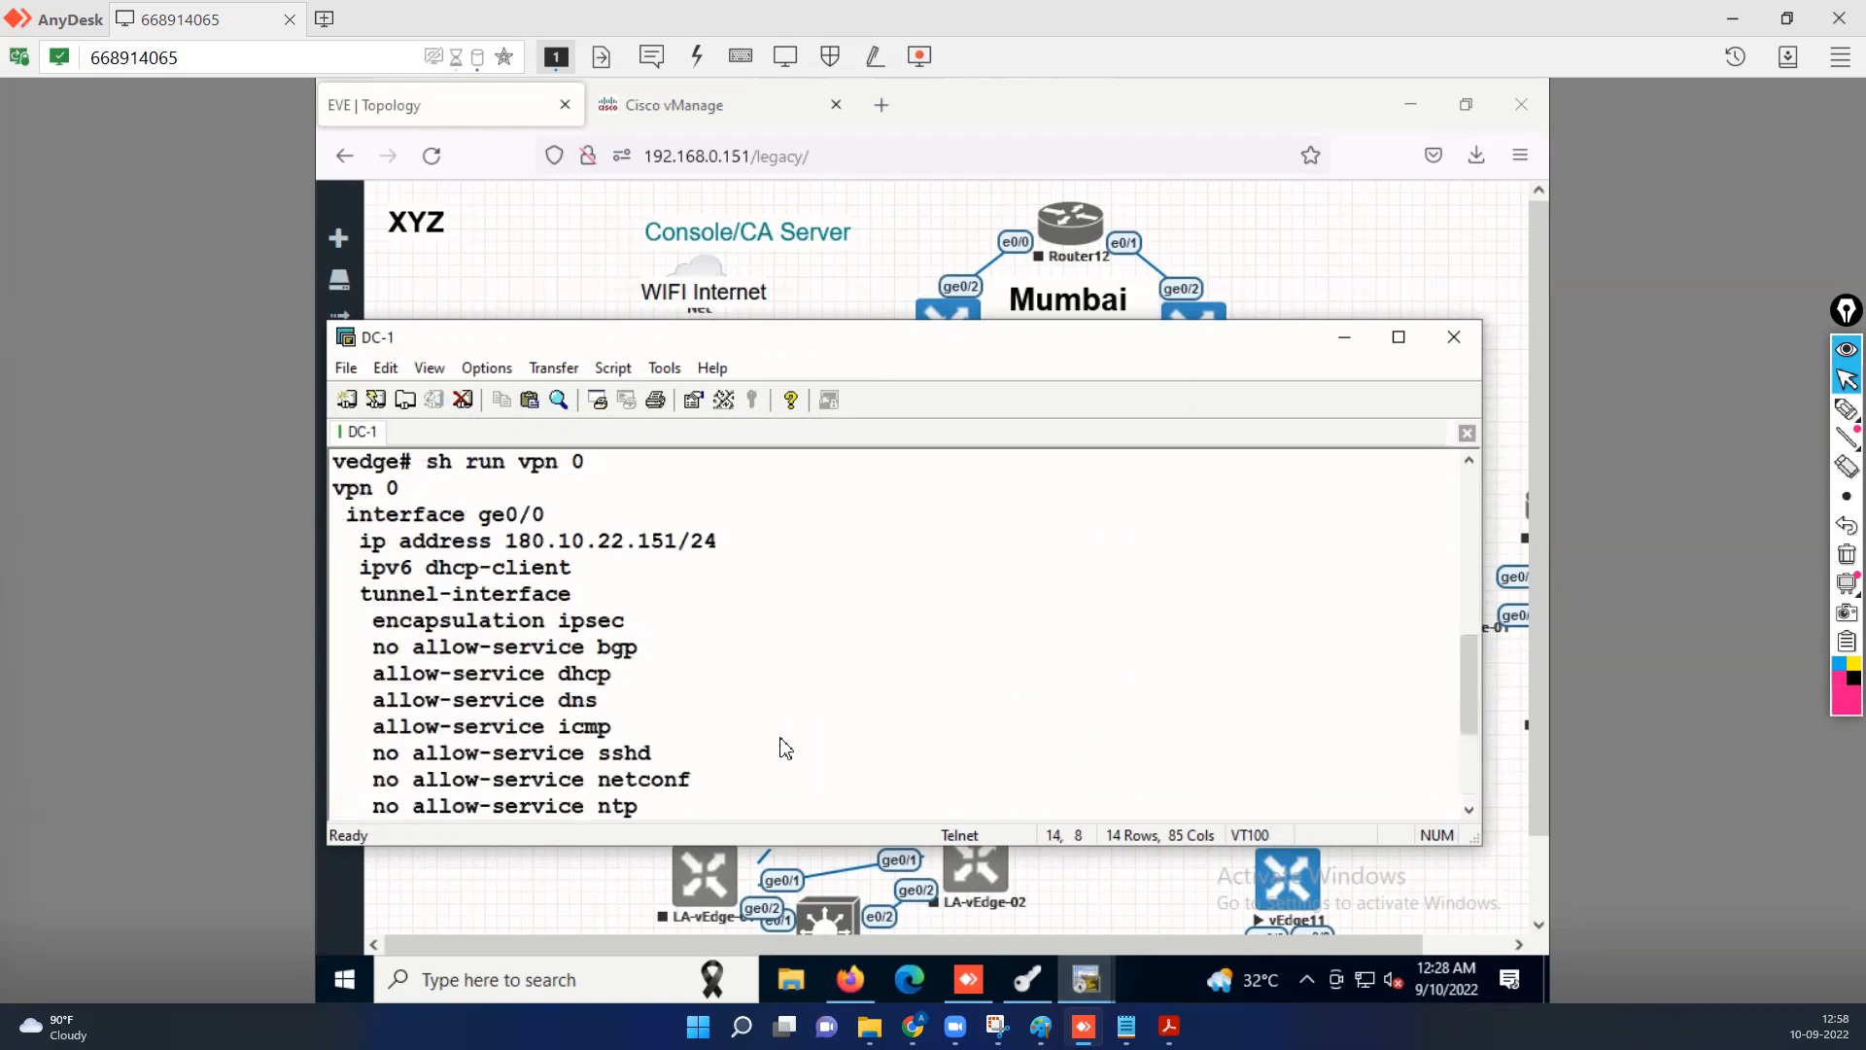
Minimize the DC-1 console, the browser and the X Certificate and Key management window to clear the desktop.
{"action": "left_click", "coordinate": [1418, 111]}
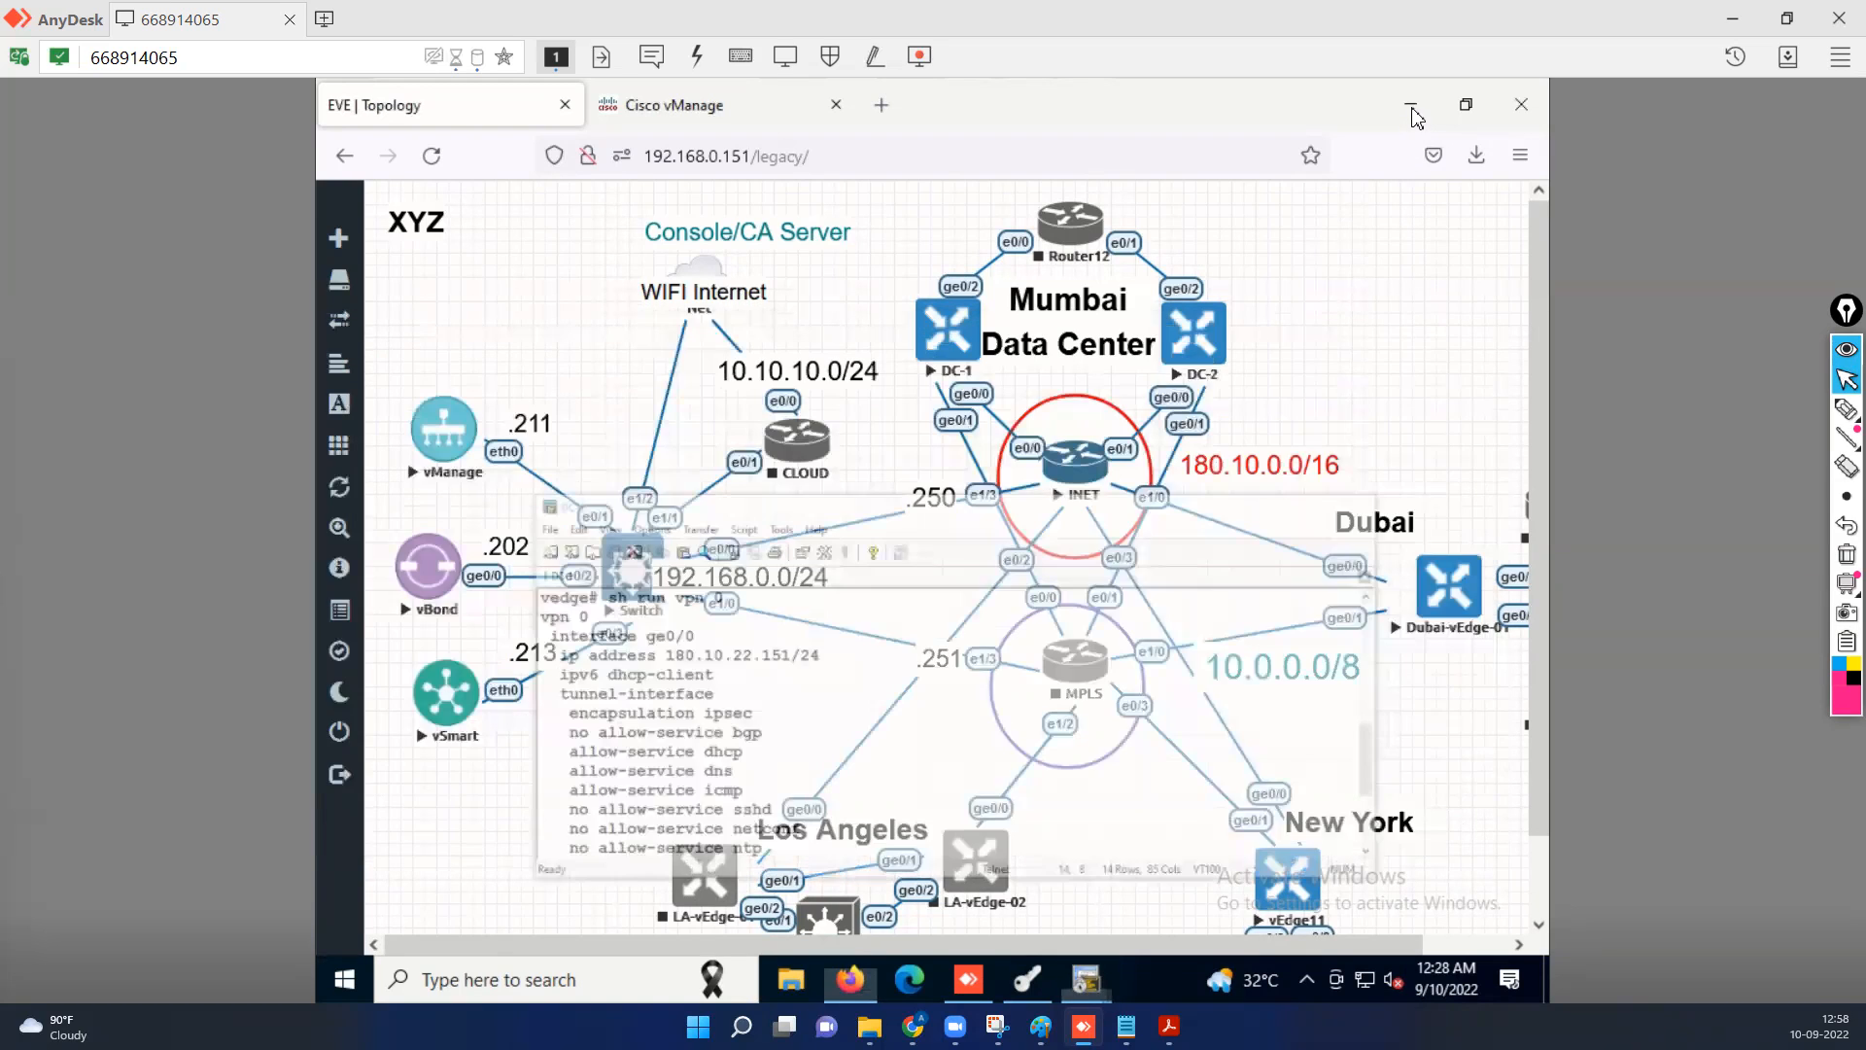
{"action": "left_click", "coordinate": [1412, 109]}
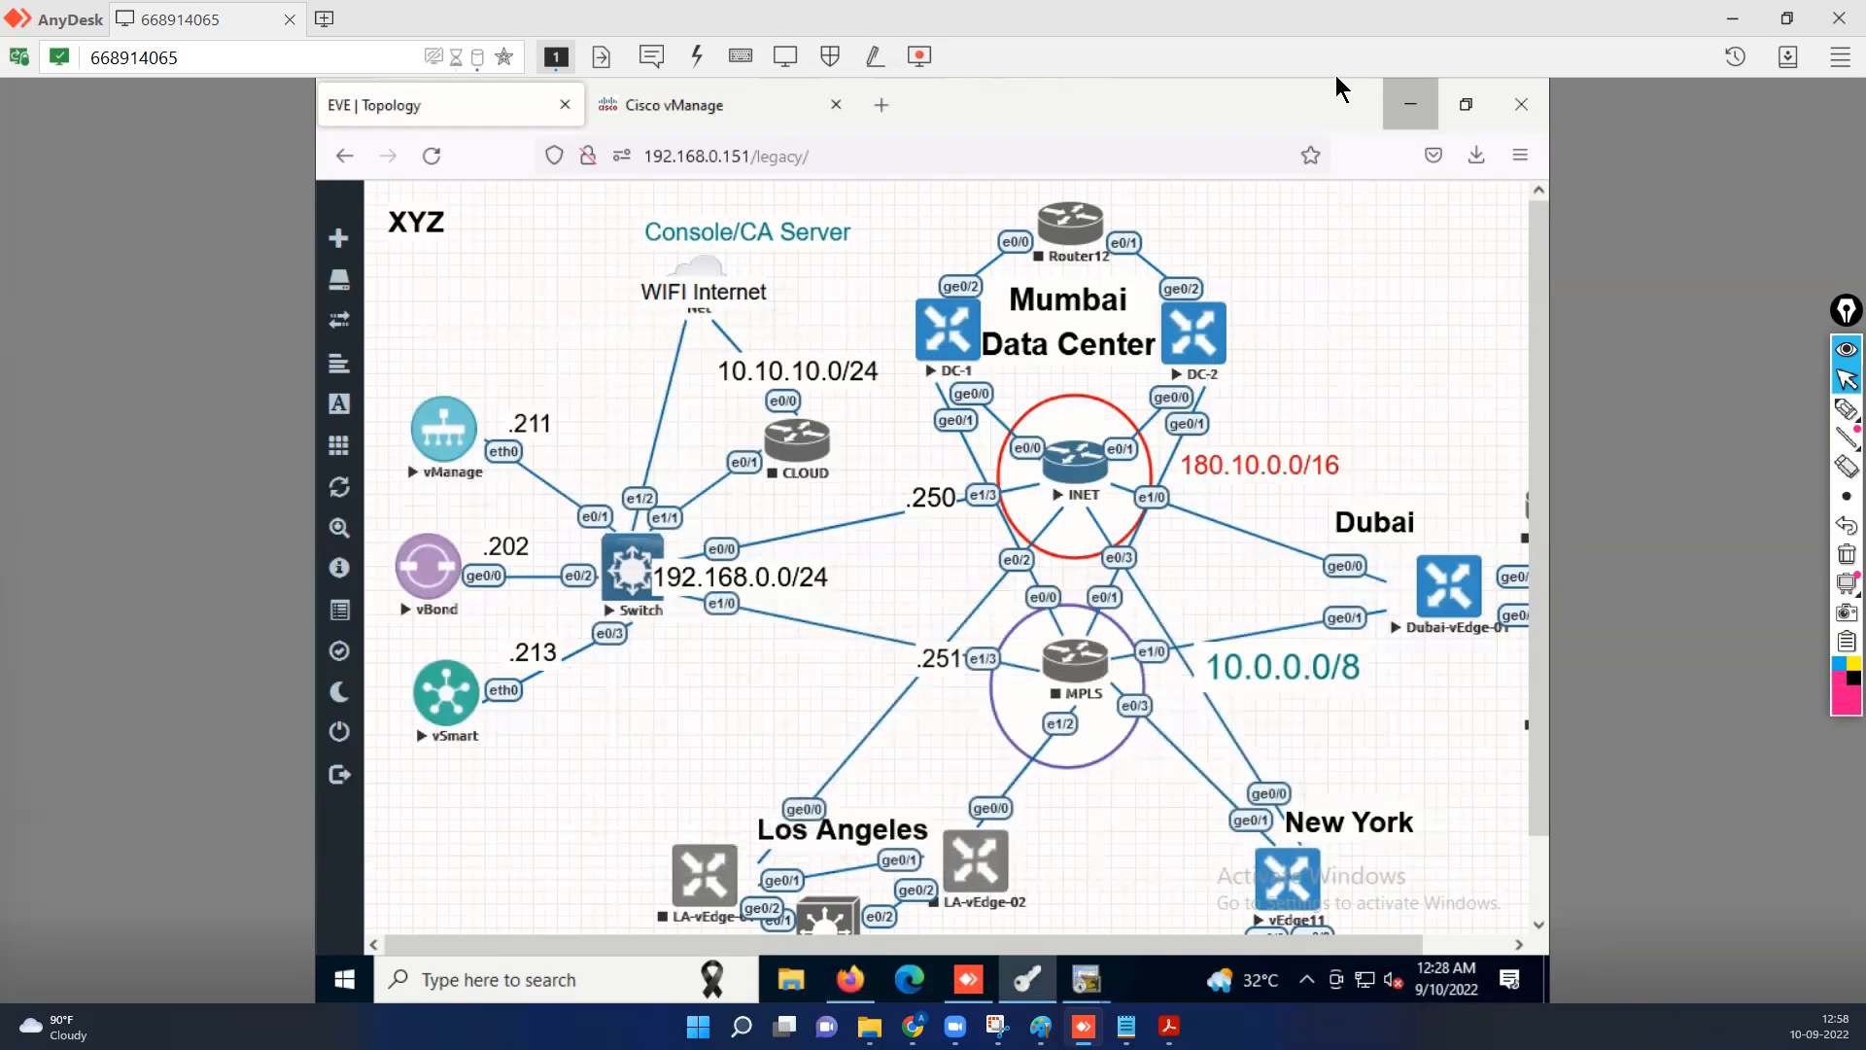
{"action": "left_click", "coordinate": [1410, 105]}
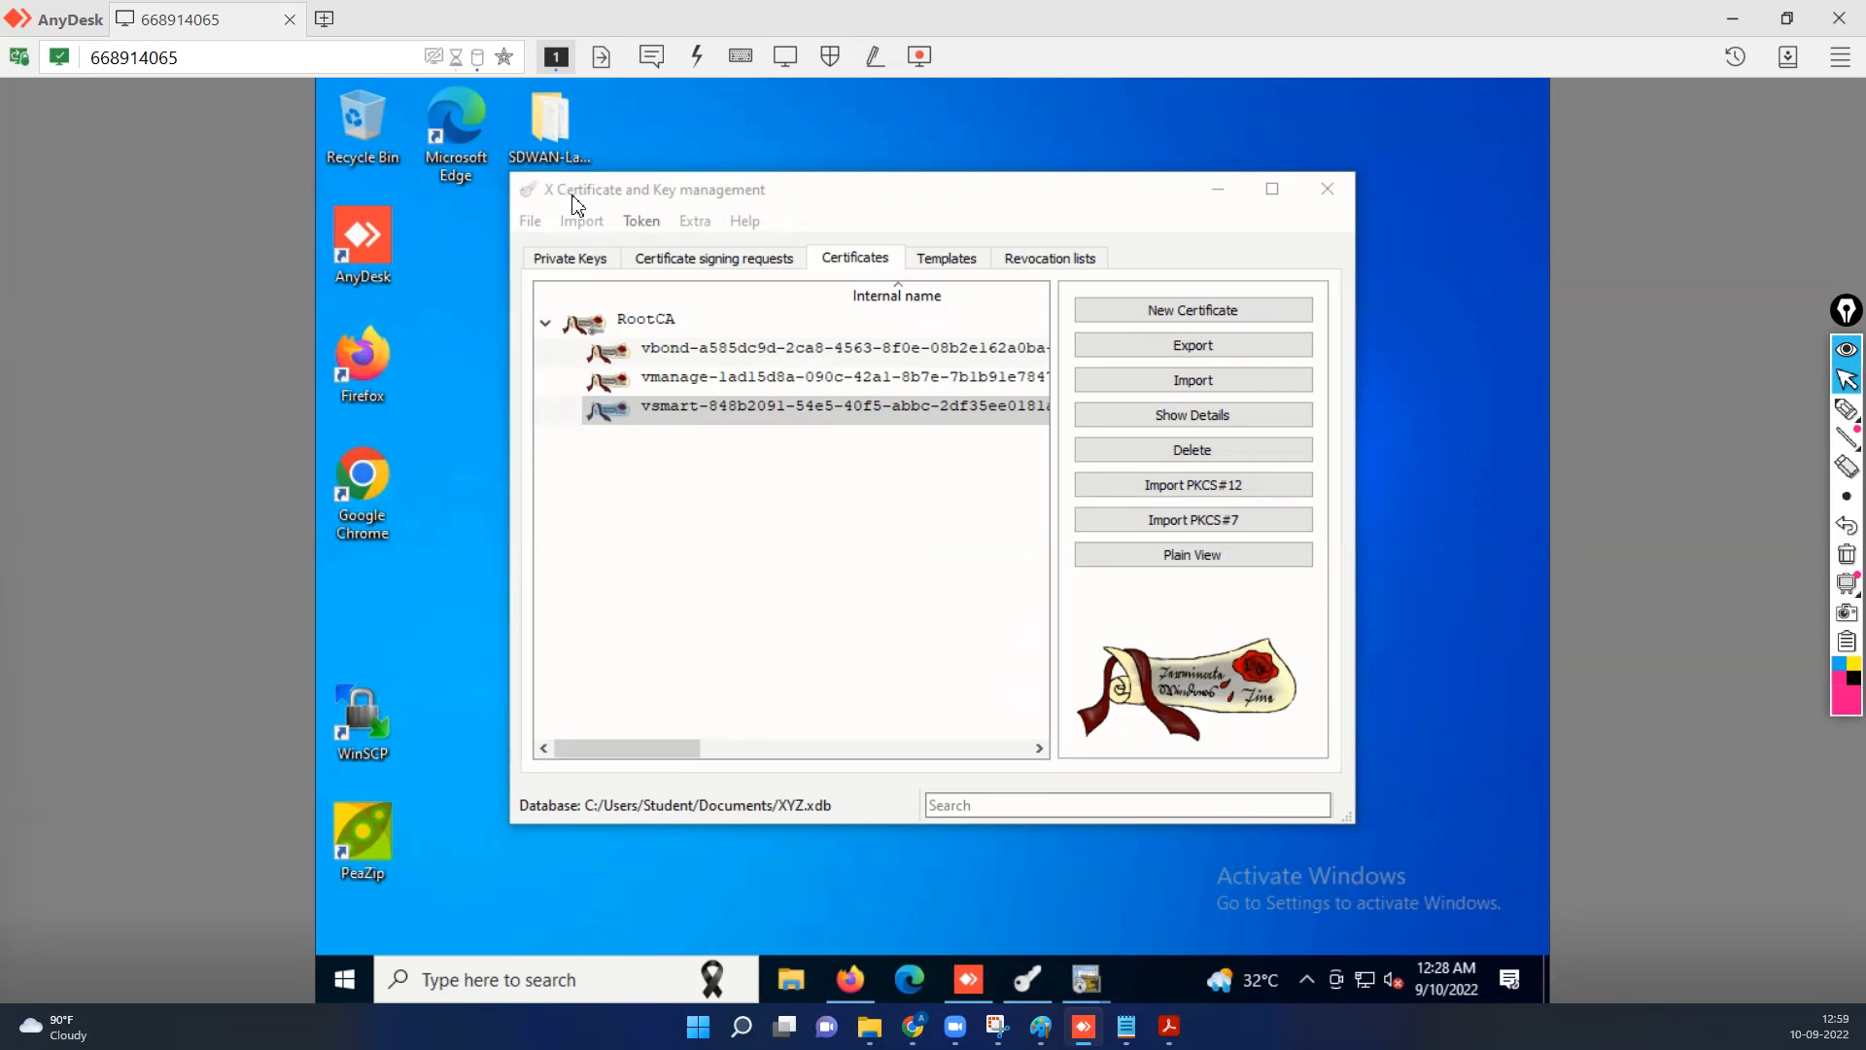
{"action": "left_click", "coordinate": [1221, 197]}
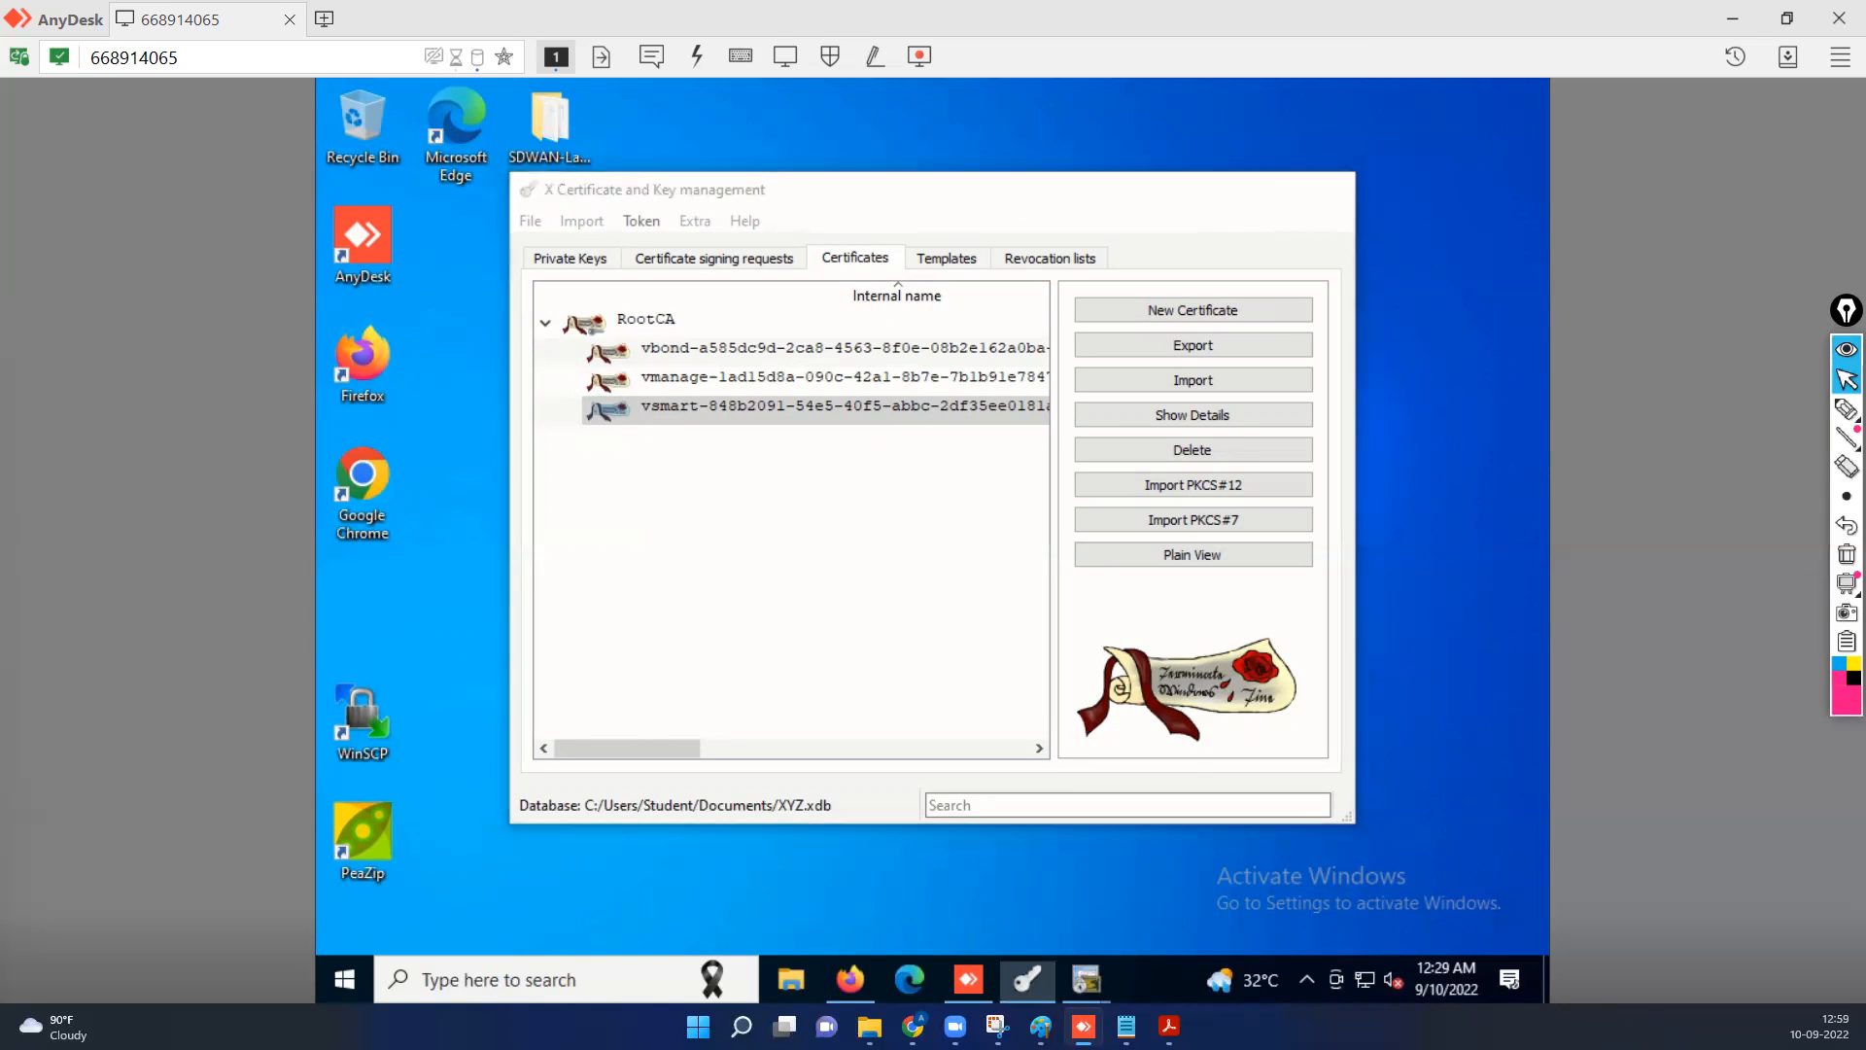